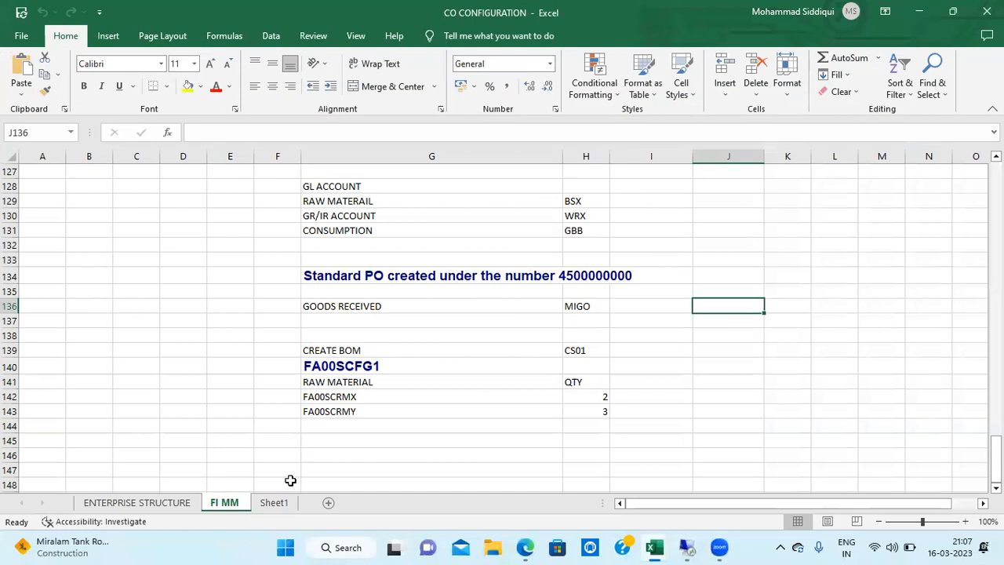
Review the configuration list on the FI MM sheet, from the BOM entries up through the Logistics and Material Management sections.
left_click(422, 346)
key("Up")
key("Up")
key("Up")
key("Up")
key("Up")
key("Up")
key("Up")
key("Up")
key("Up")
key("Up")
key("Up")
key("Up")
key("Up")
key("Up")
key("Up")
key("Up")
key("Up")
key("Up")
key("Up")
key("Up")
key("Up")
key("Up")
key("Up")
key("Up")
key("Up")
key("Up")
key("Up")
key("Up")
key("Up")
key("Up")
key("Up")
key("Up")
key("Up")
key("Up")
key("Up")
key("Up")
key("Up")
key("Up")
key("Up")
key("Up")
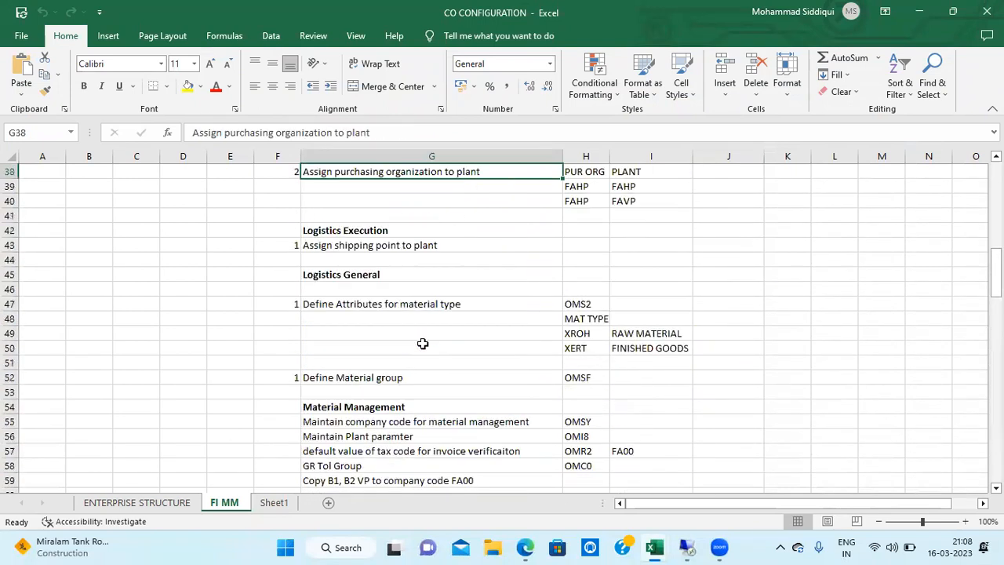
key("Up")
key("Up")
key("Up")
key("Up")
key("Up")
key("Up")
key("Up")
key("Up")
key("Up")
key("Down")
key("Down")
key("Down")
key("Down")
key("Down")
key("Down")
key("Down")
key("Down")
key("Down")
key("Down")
key("Down")
key("Down")
key("Down")
key("Down")
key("Down")
key("Down")
key("Down")
key("Down")
key("Down")
key("Down")
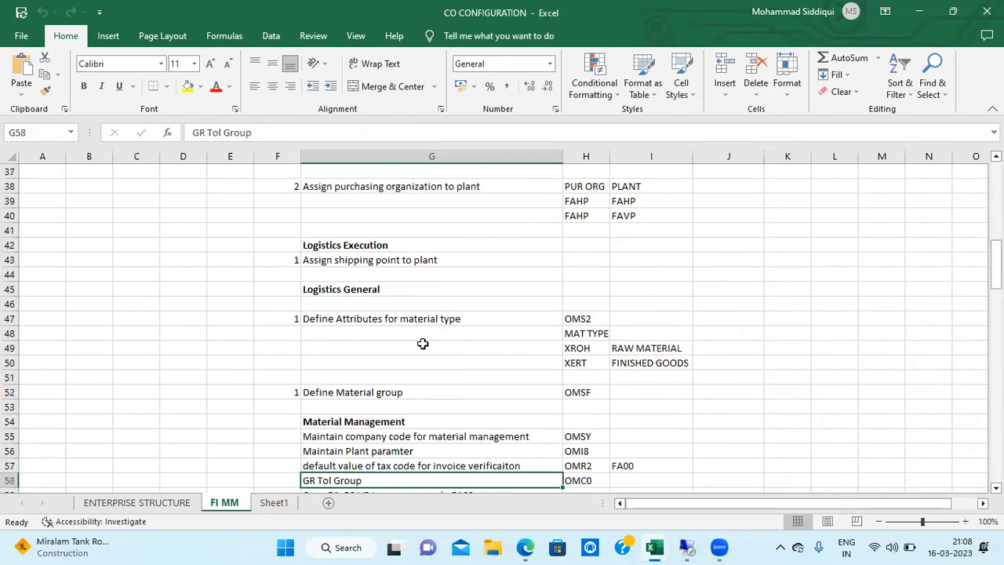
key("Down")
key("Down")
key("Down")
key("Down")
key("Down")
key("Down")
On Sheet1, look up the transaction code for maintaining the company code for material management.
left_click(282, 507)
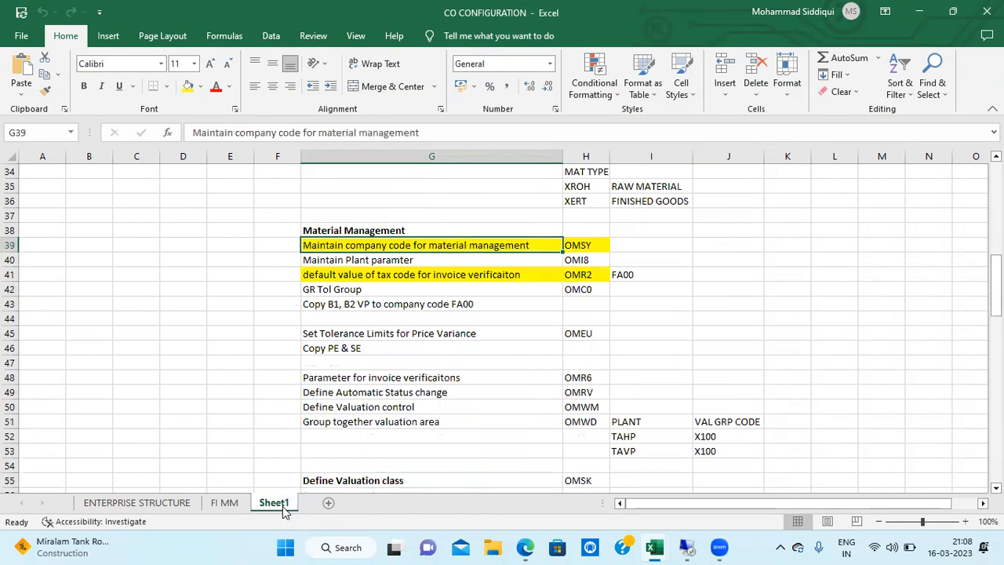
left_click(542, 345)
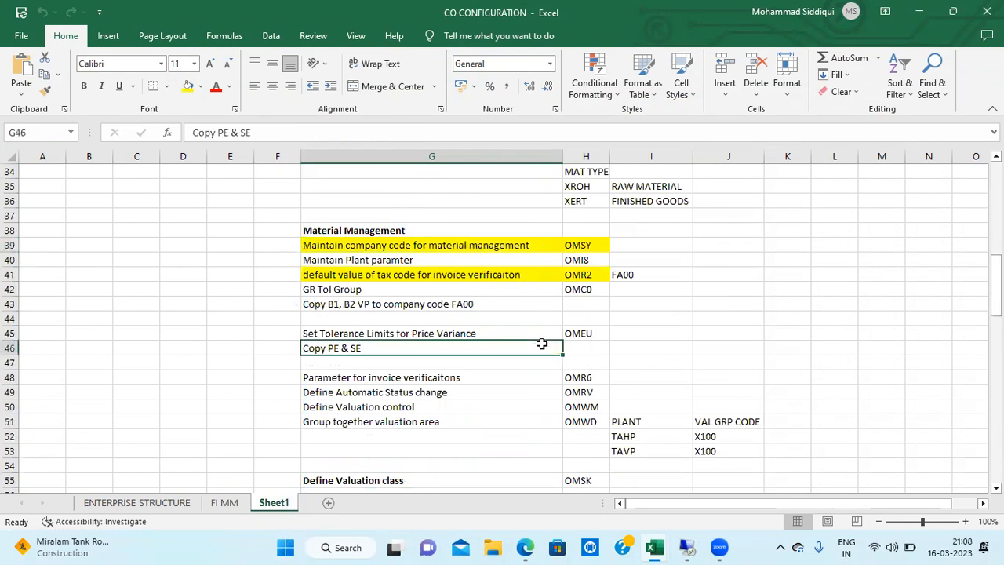
left_click(475, 243)
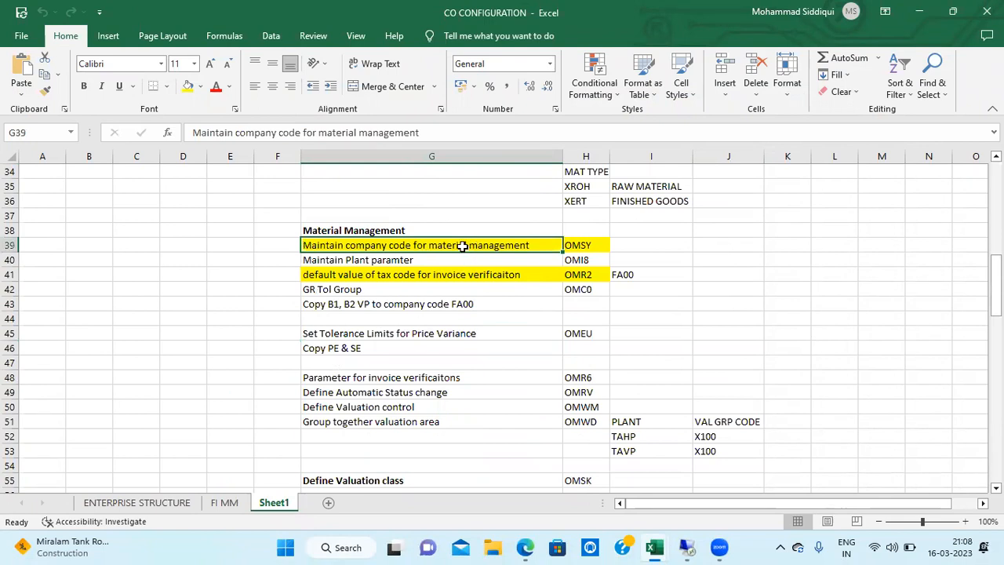
left_click(578, 248)
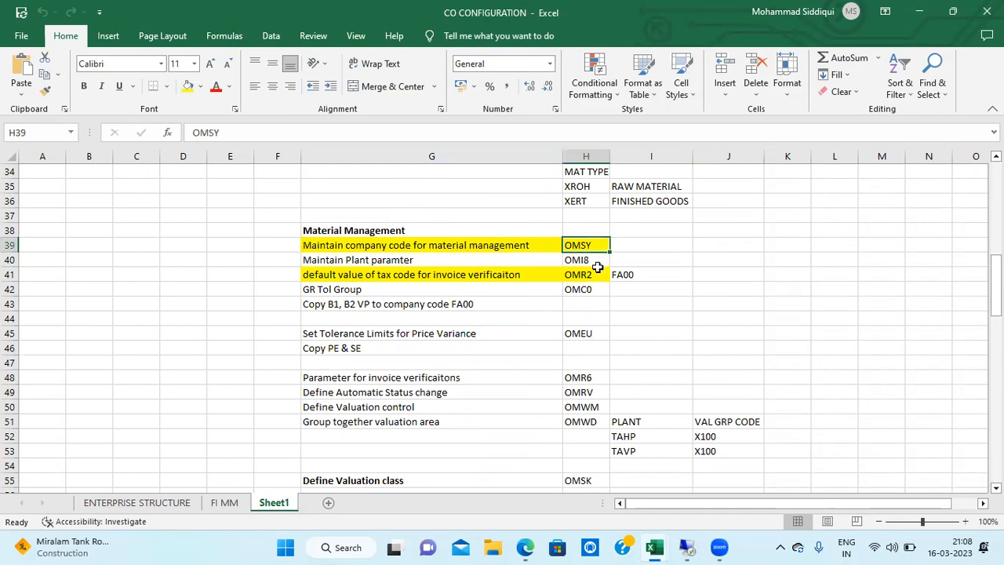
Switch to SAP and display the SAP Reference IMG through transaction SPRO.
left_click(687, 546)
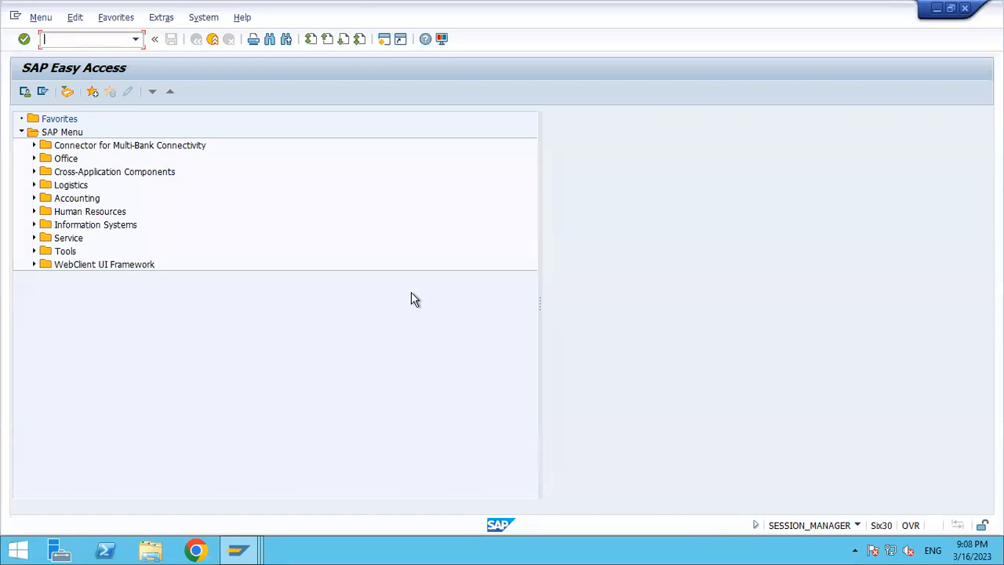
type("SPRO")
key("Return")
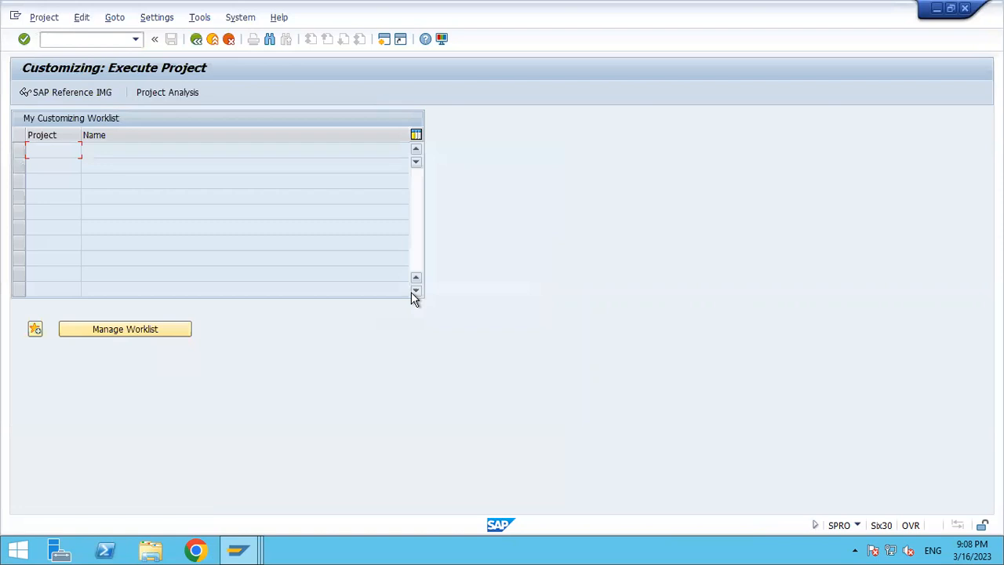
left_click(95, 92)
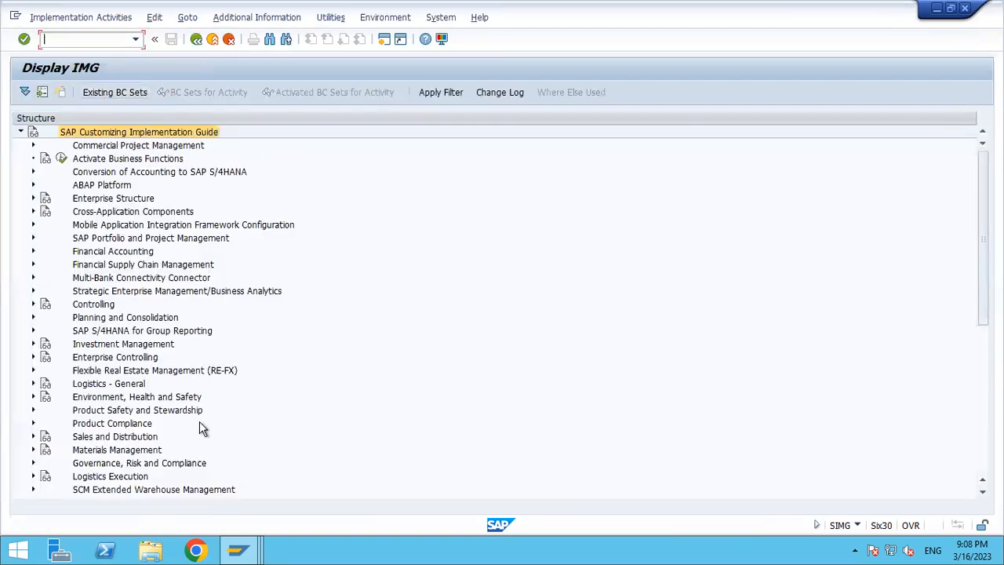
Examine the Materials Management and Inventory Management and Physical Inventory nodes in the IMG, then return to SAP Easy Access.
left_click(143, 450)
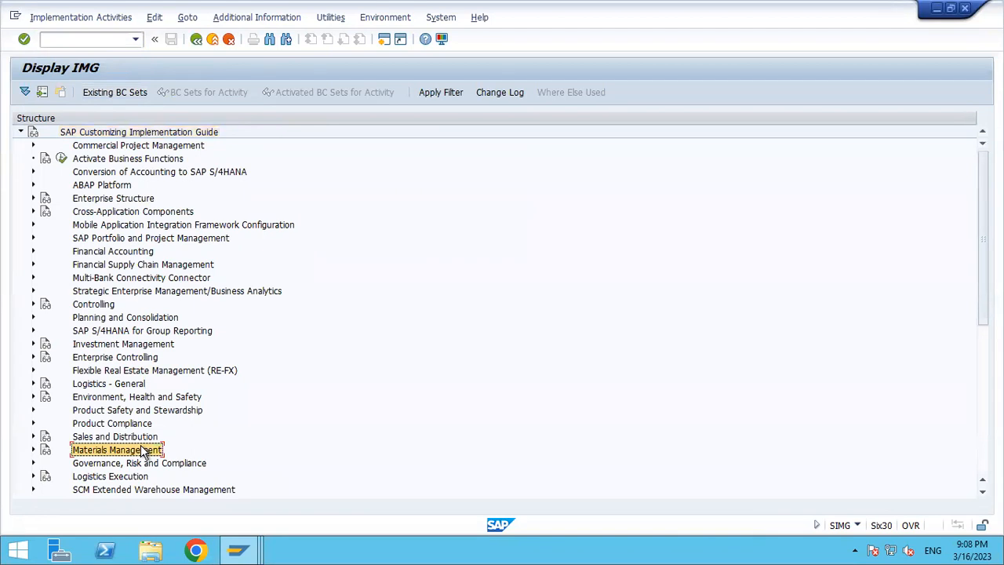
double_click(143, 450)
key("Down")
key("Down")
key("Down")
key("Down")
key("Down")
key("Down")
key("Down")
key("Down")
key("Down")
key("Down")
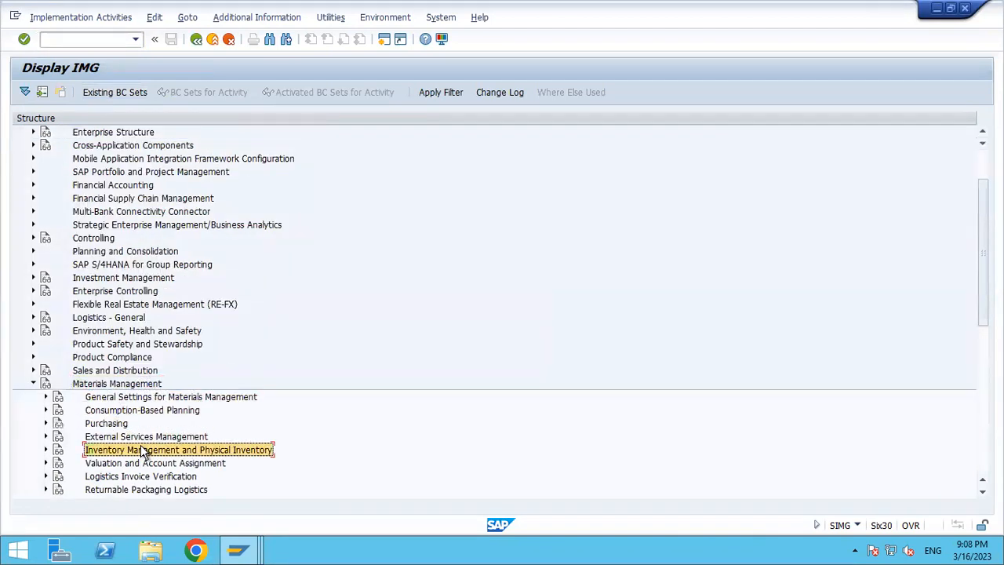
key("Up")
key("Up")
key("Up")
key("Up")
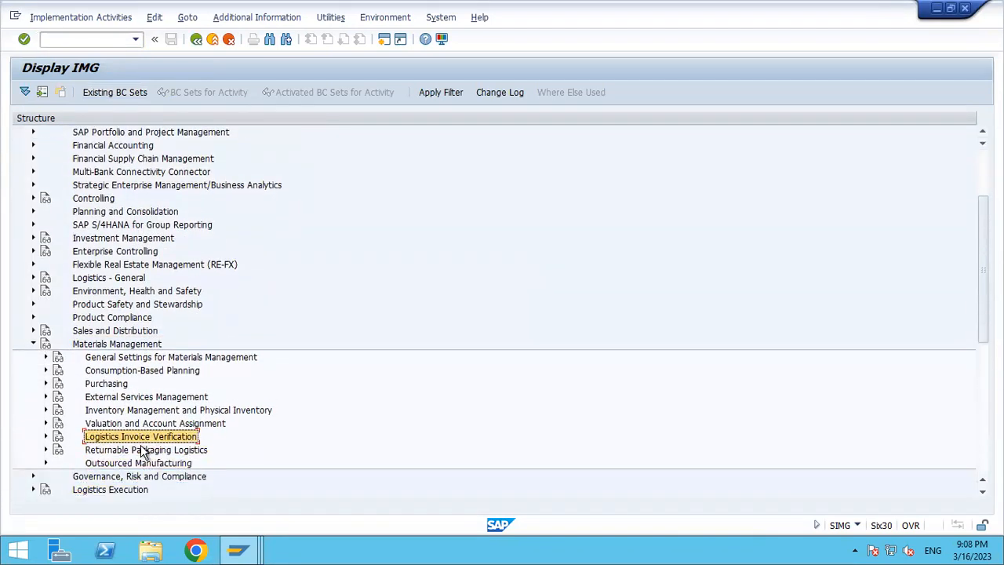
key("Up")
key("Right")
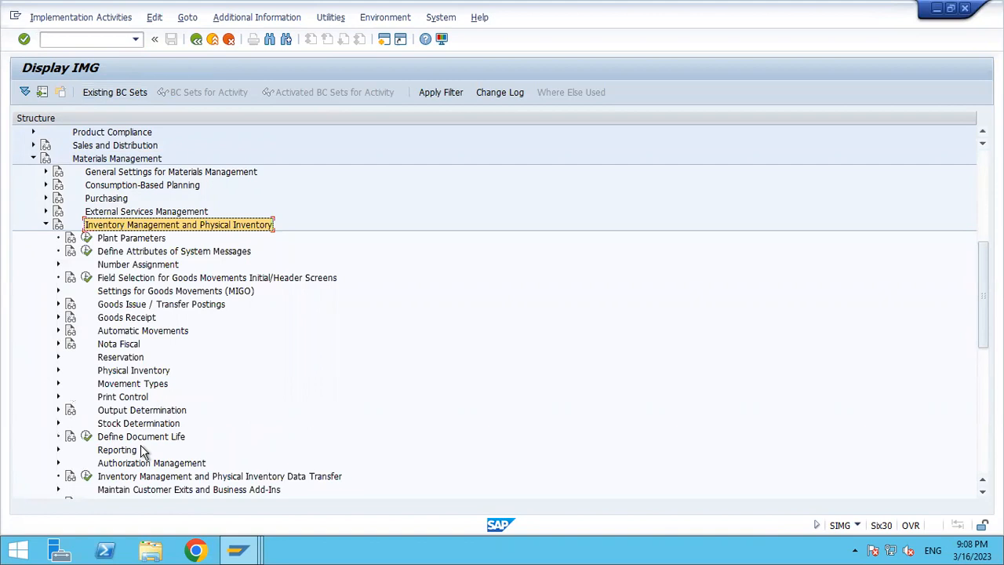
left_click(213, 41)
left_click(214, 44)
Run transaction OMSY and position the company code list at TA00.
type("OMSY")
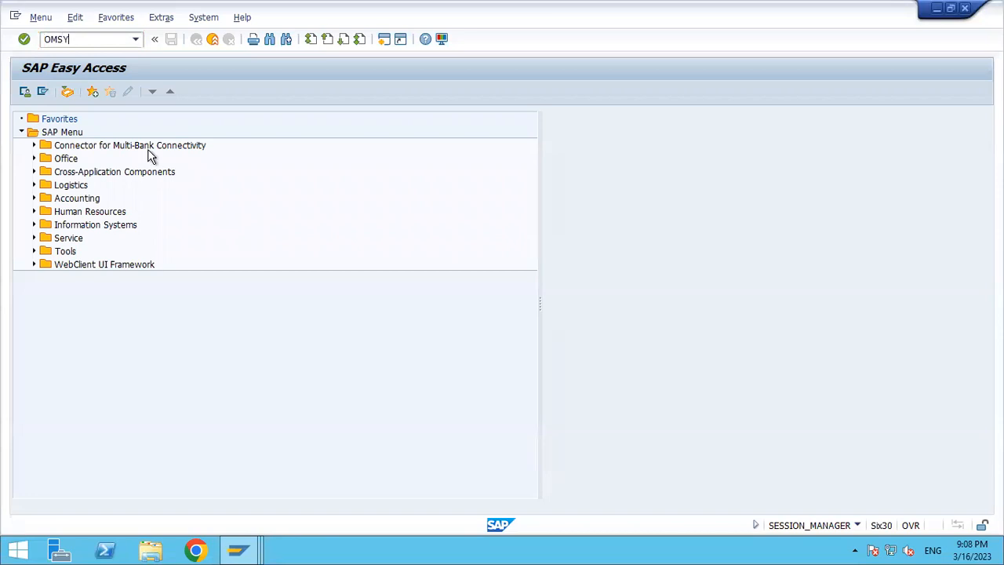
key("Return")
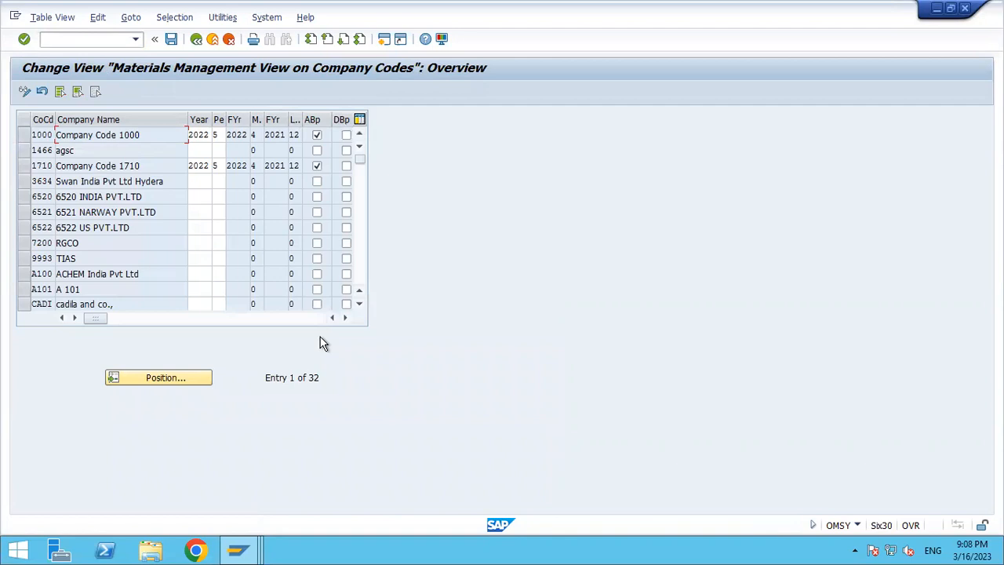
left_click(188, 378)
type("TA00")
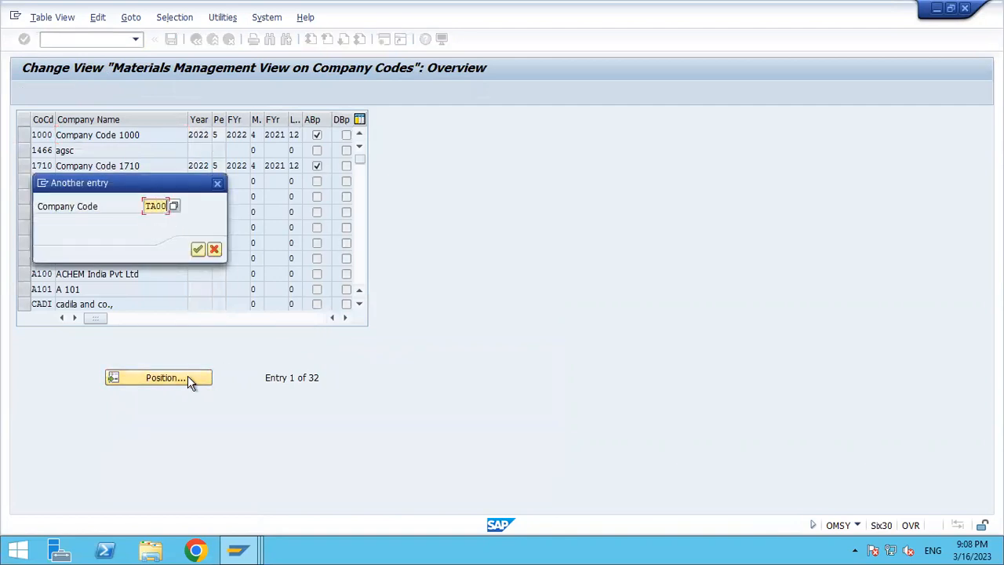
key("Return")
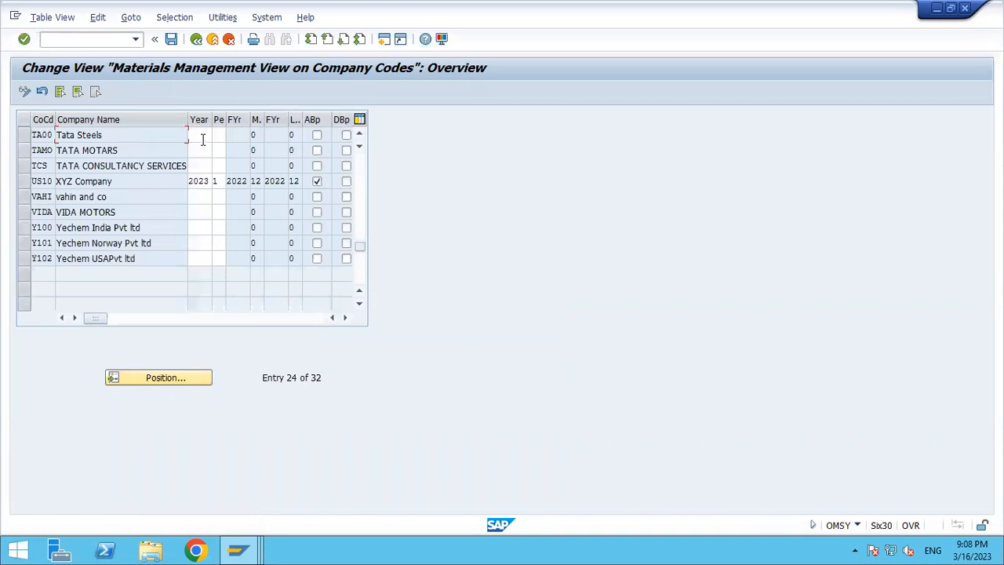
For company code TA00, set the year to 2022 and the period to 12, and enable the ABp option.
left_click(201, 134)
type("2022")
key("Tab")
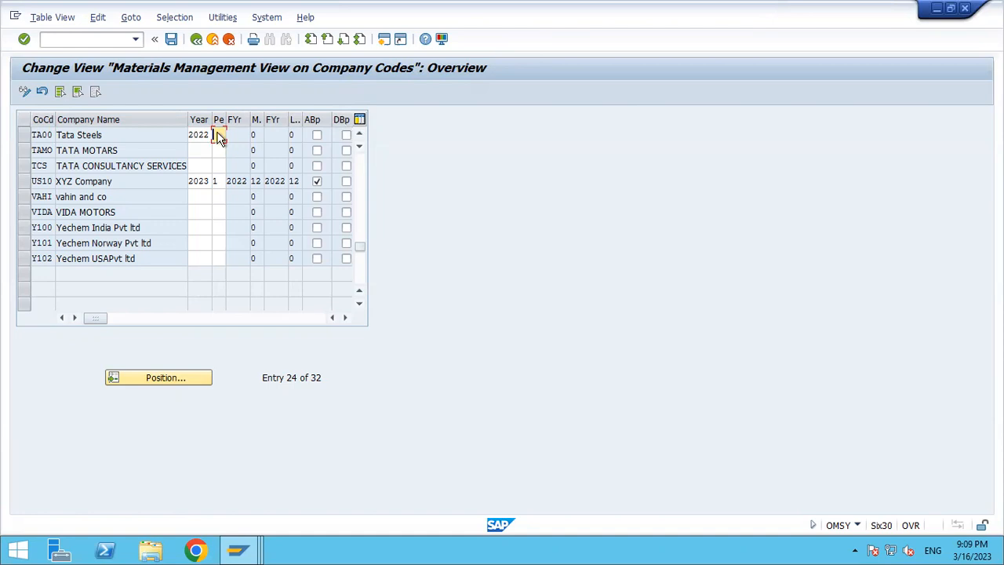
type("12")
key("Return")
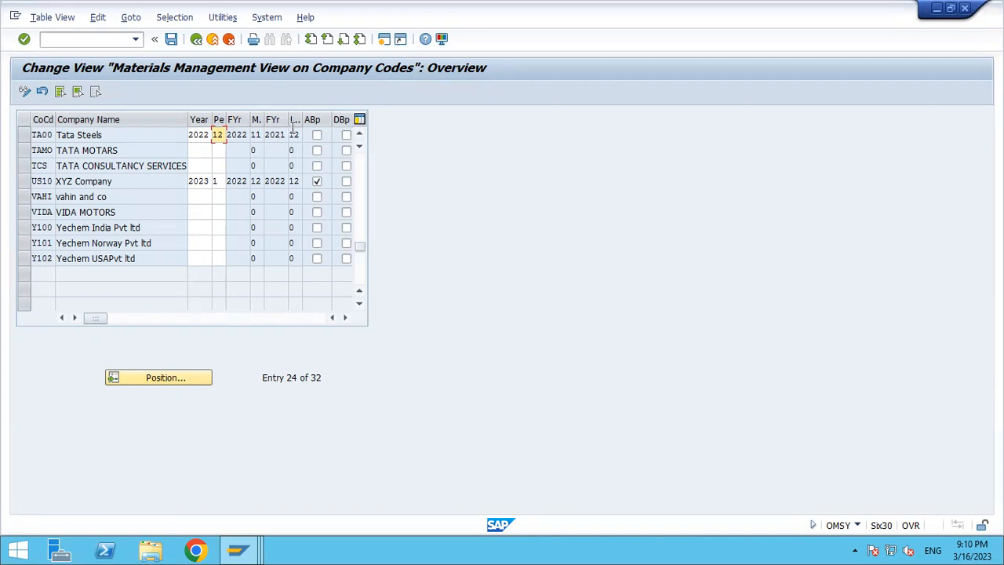
left_click(317, 134)
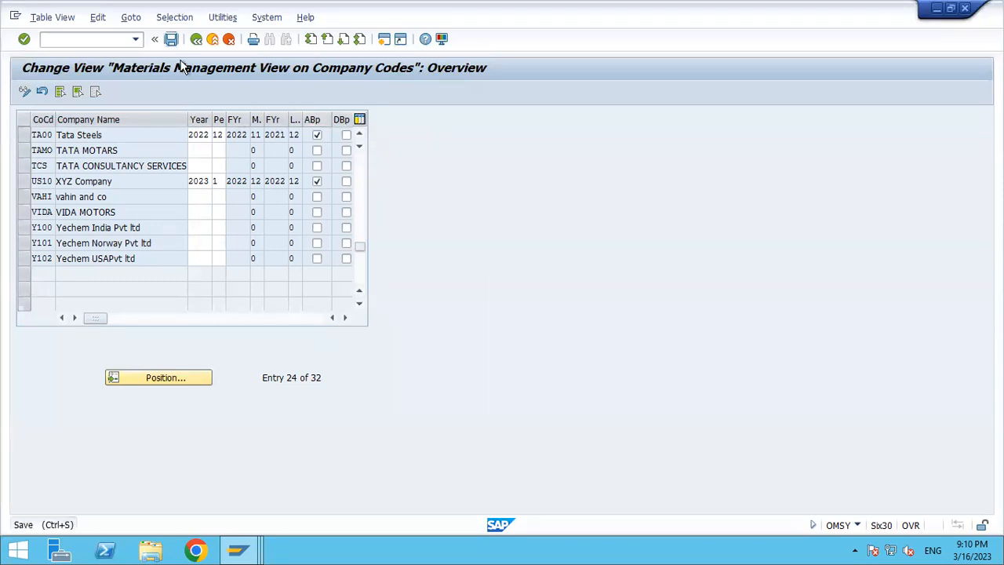
Save the company code settings under the proposed customizing request and return to SAP Easy Access.
left_click(171, 38)
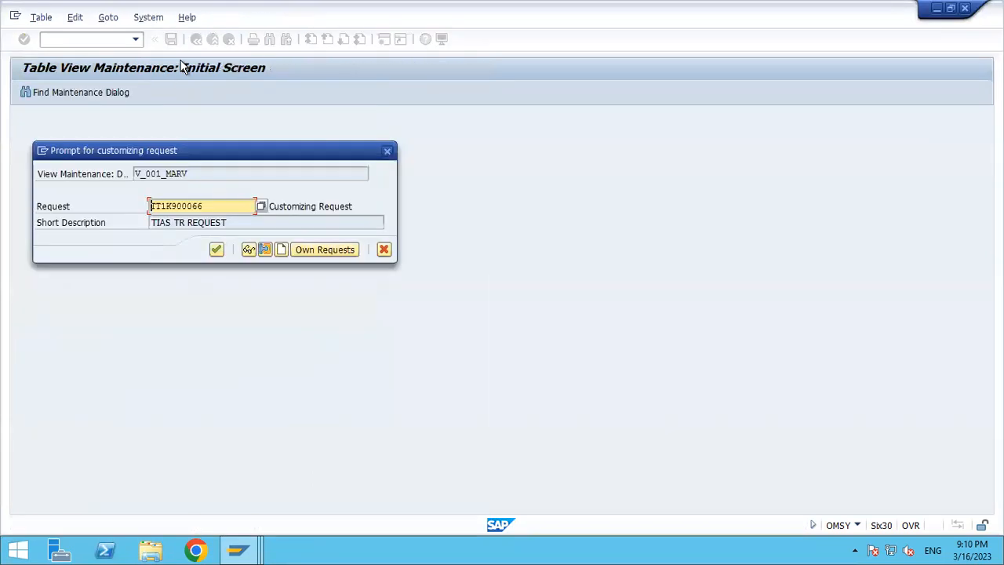
left_click(217, 249)
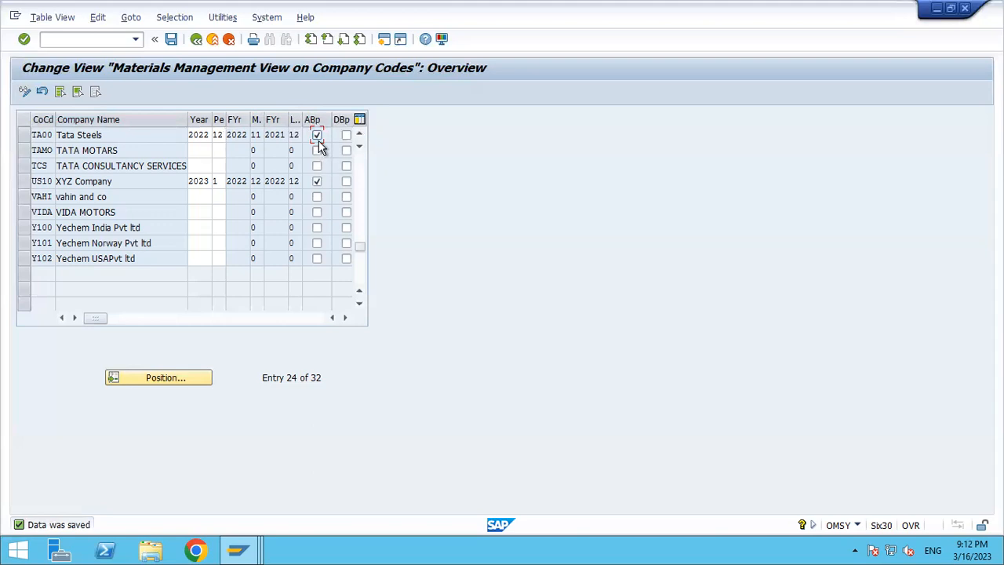
left_click(171, 39)
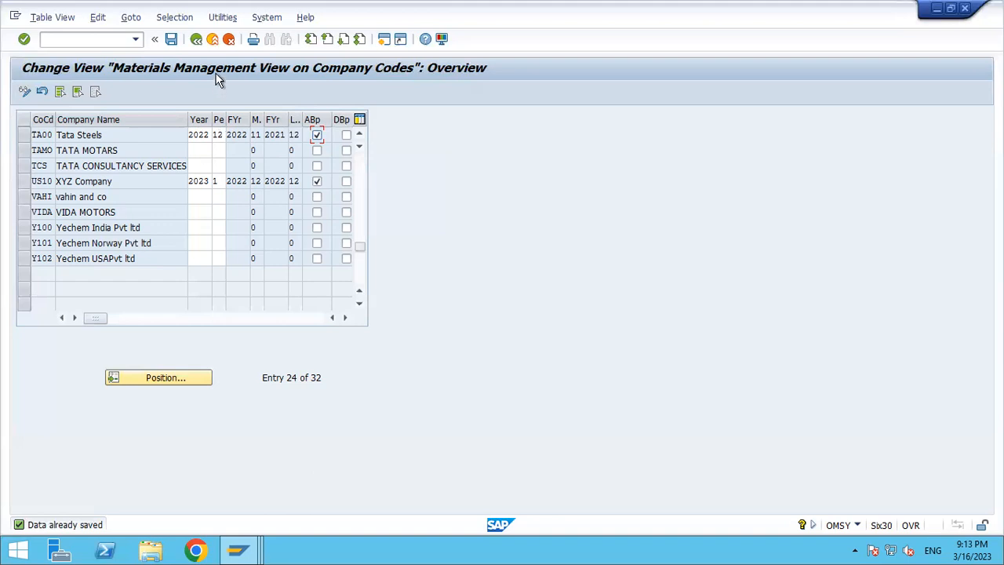
left_click(196, 40)
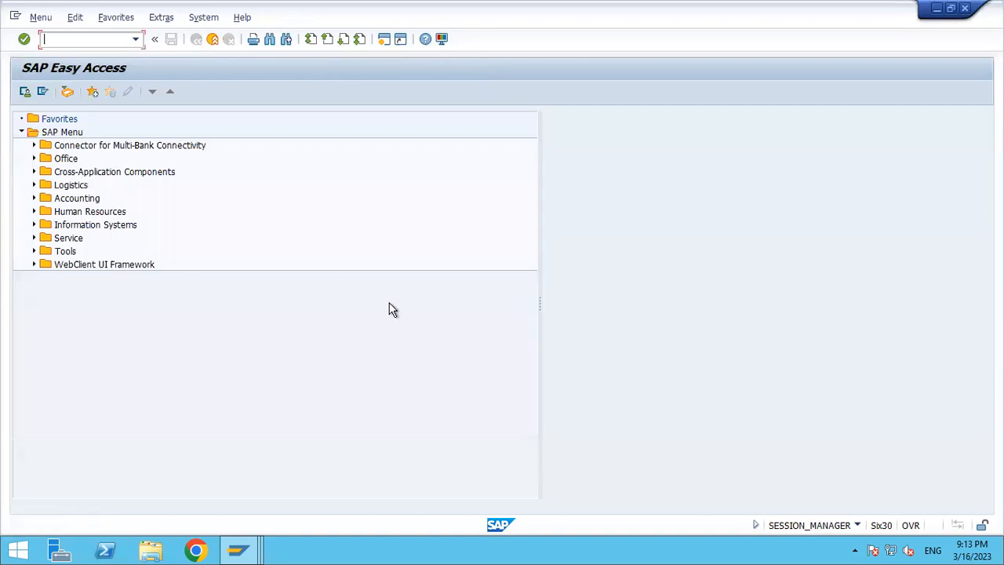
Switch back to Excel and look up the transaction code for the default tax code value for invoice verification.
key("alt+Tab")
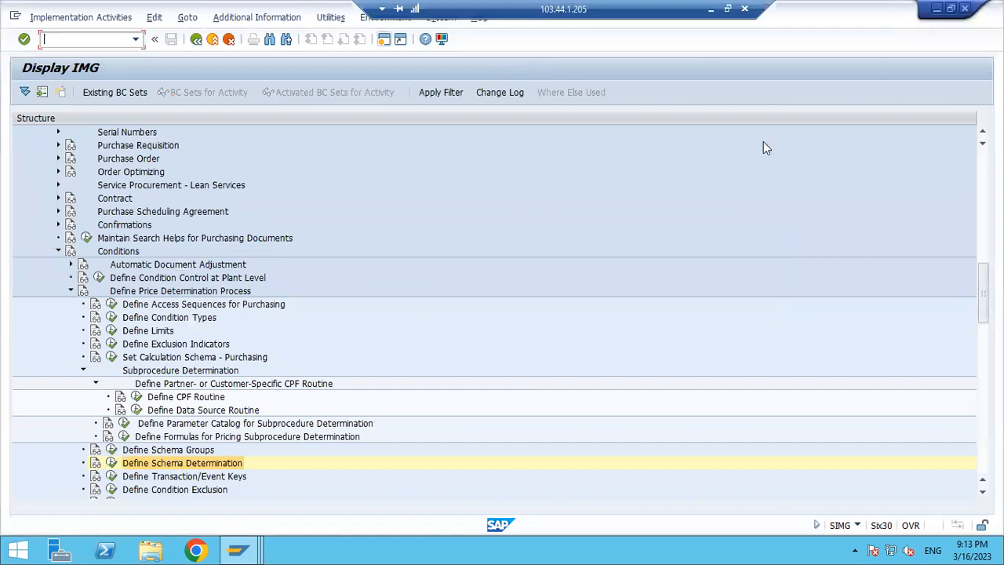
left_click(711, 9)
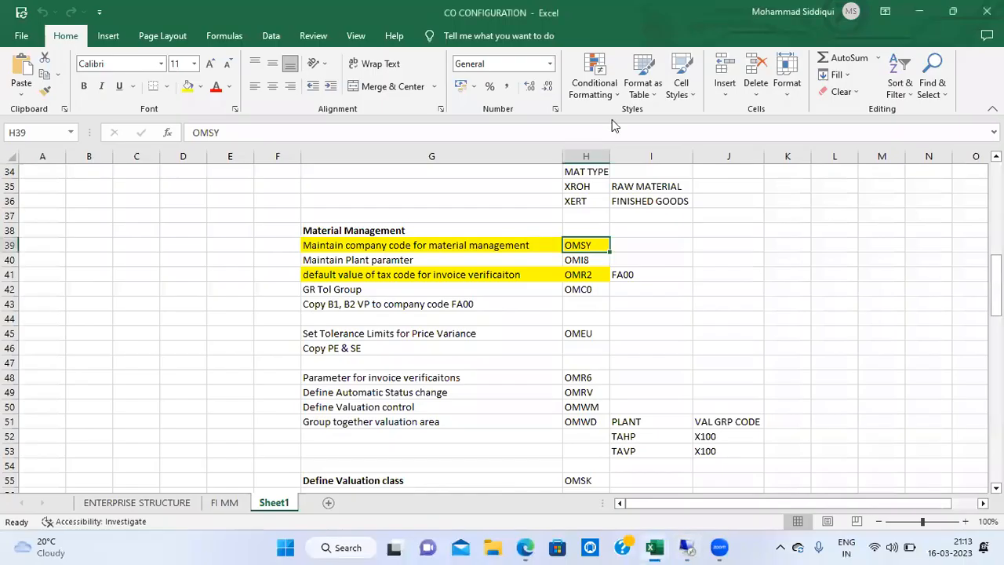
left_click(400, 275)
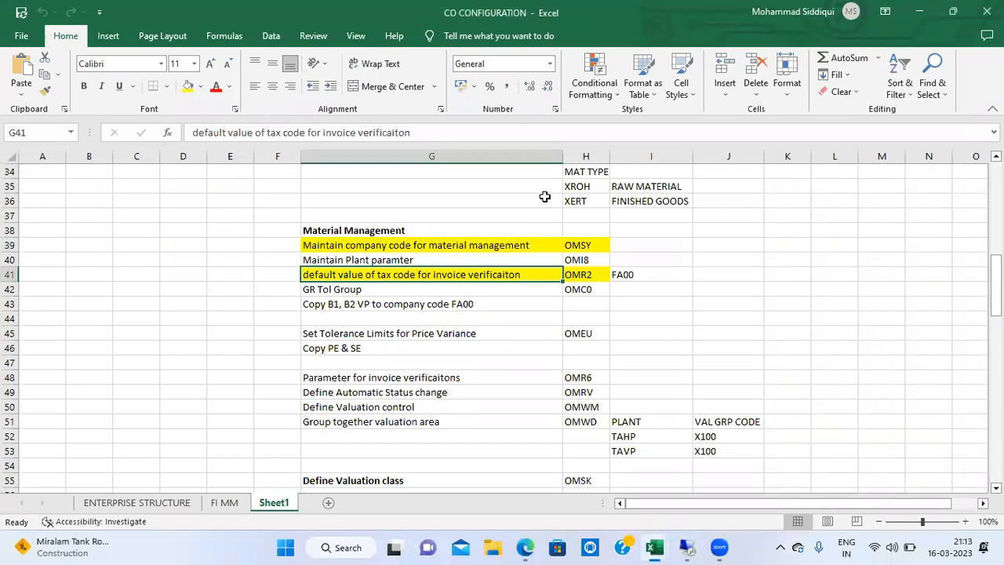
left_click(584, 276)
Return to the SAP Easy Access session and run transaction OMR2.
left_click(687, 548)
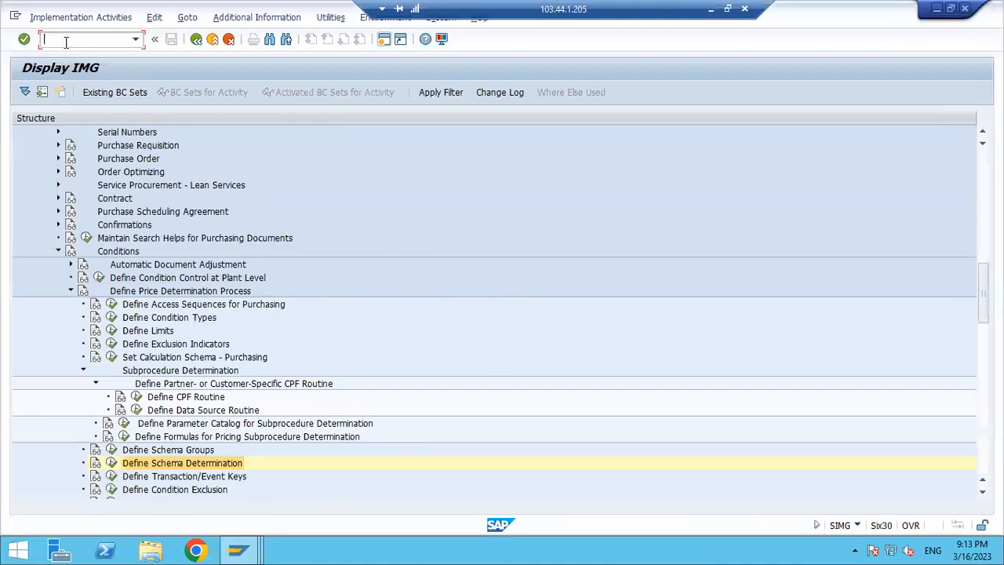
key("alt+Tab")
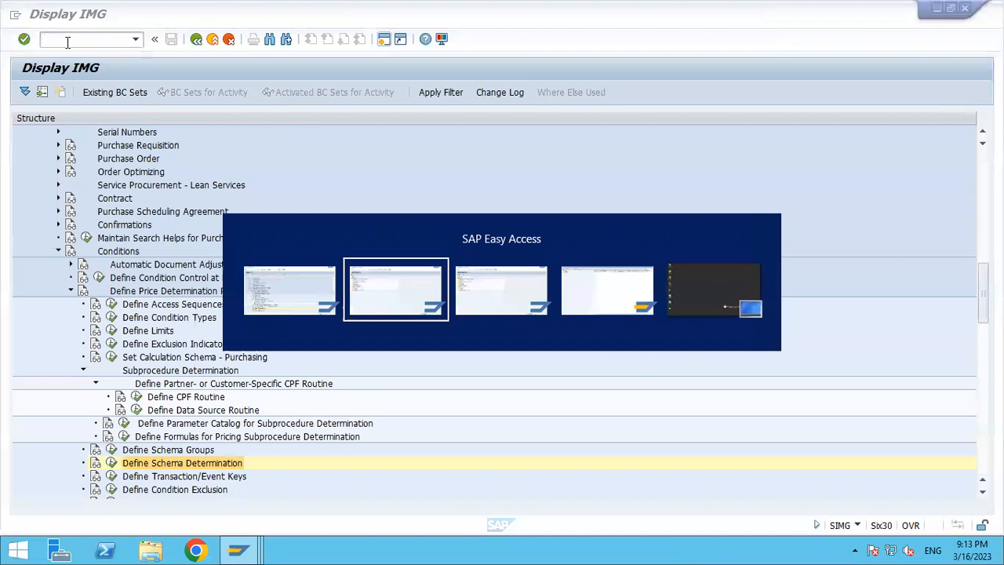
type("miro")
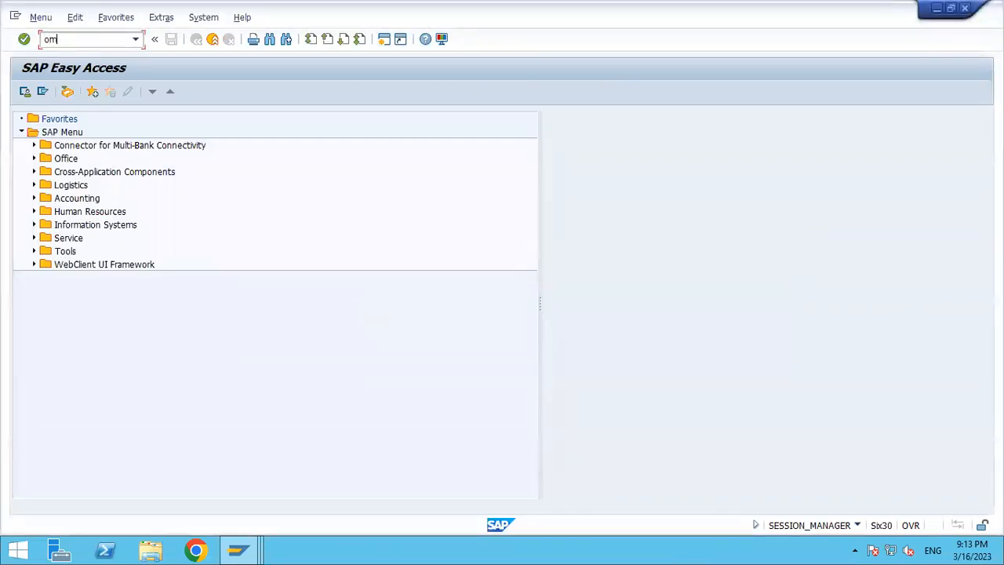
key("Return")
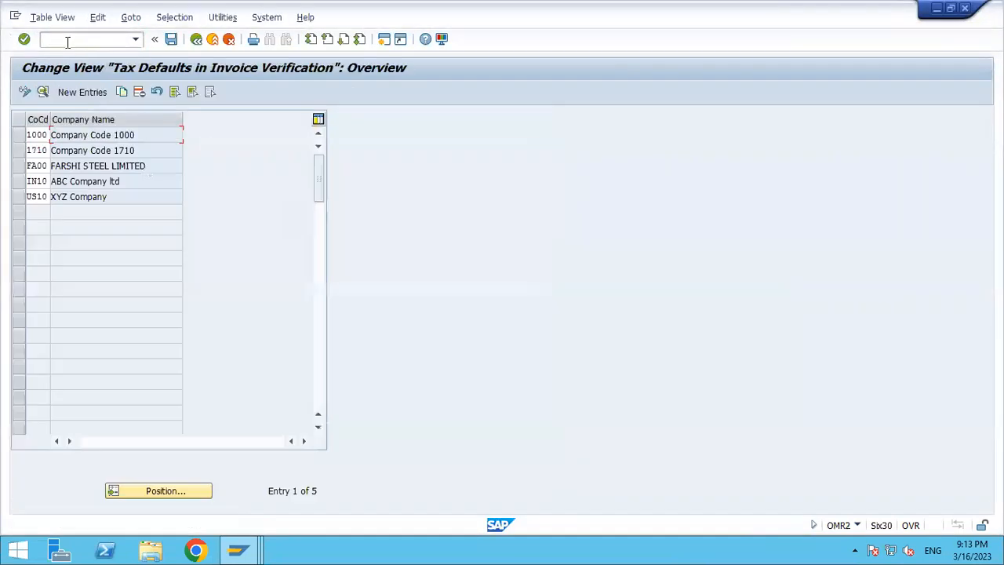
Add a tax defaults entry for company code TA00 with tax code V0 for both domestic and unplanned delivery costs.
left_click(83, 92)
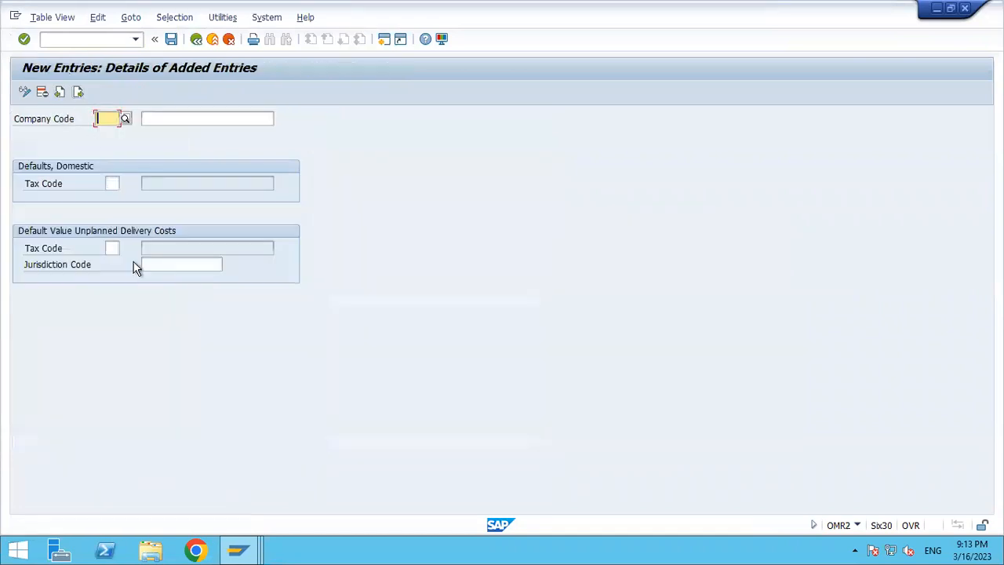
type("TA")
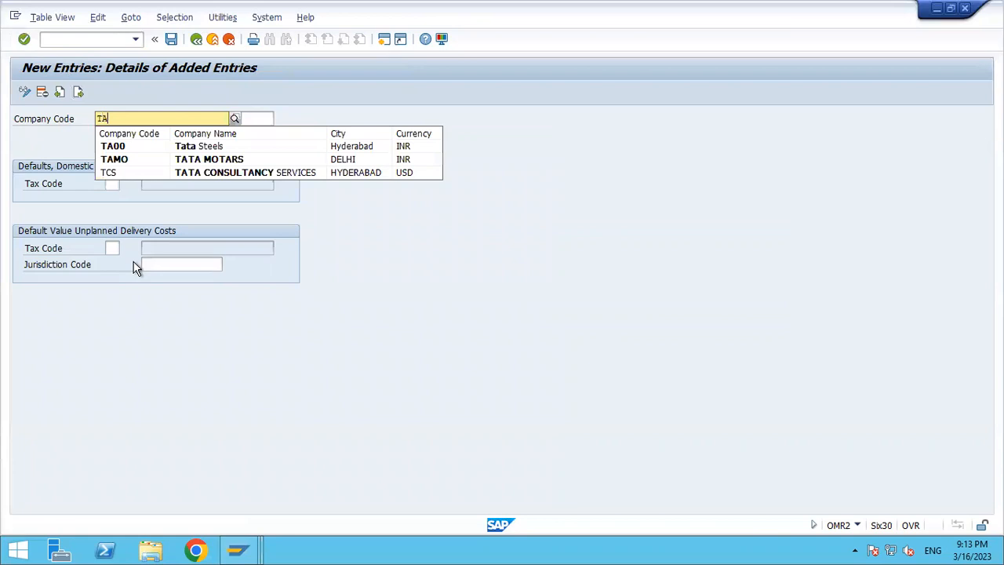
key("Down")
key("Return")
key("Return")
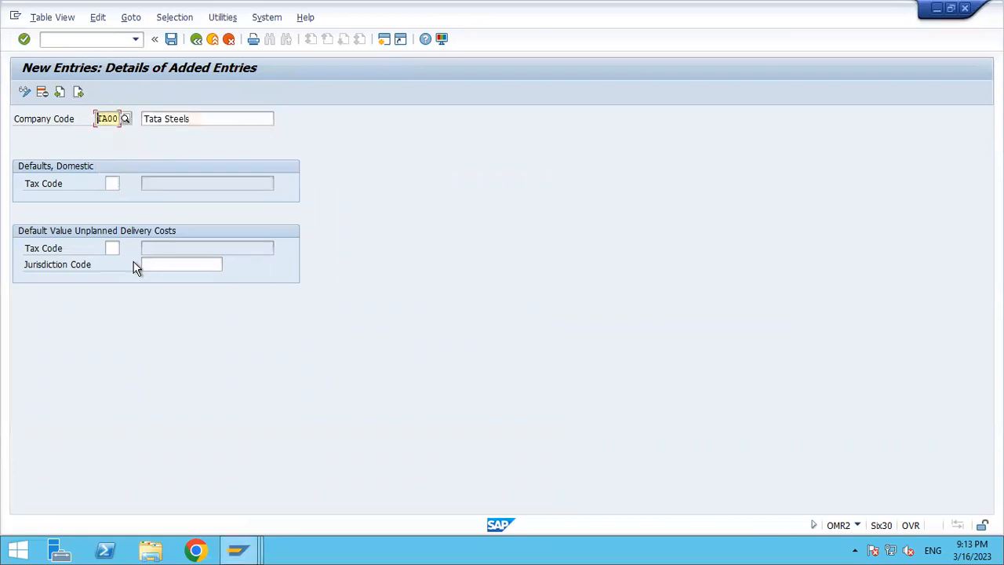
left_click(115, 185)
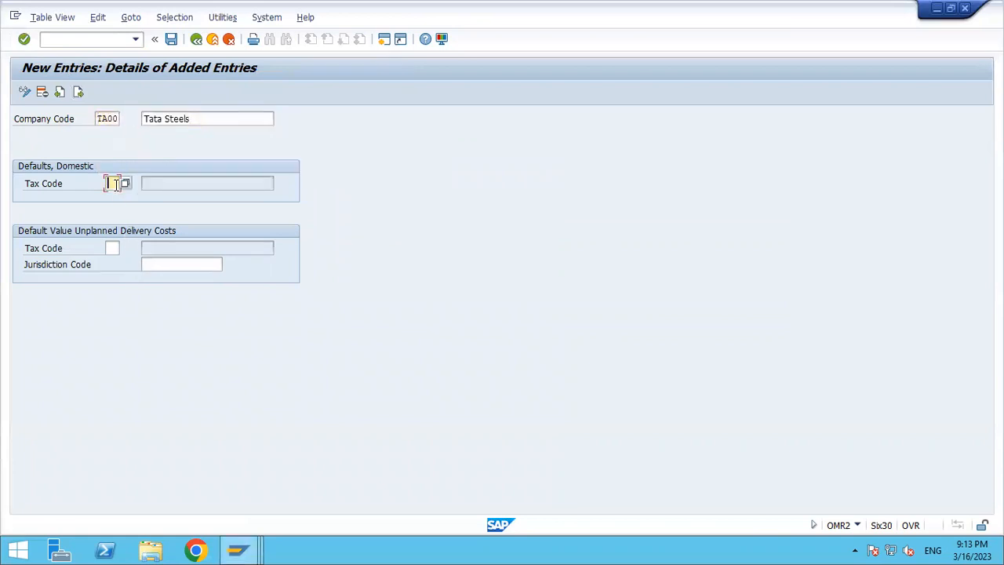
type("V0")
key("Return")
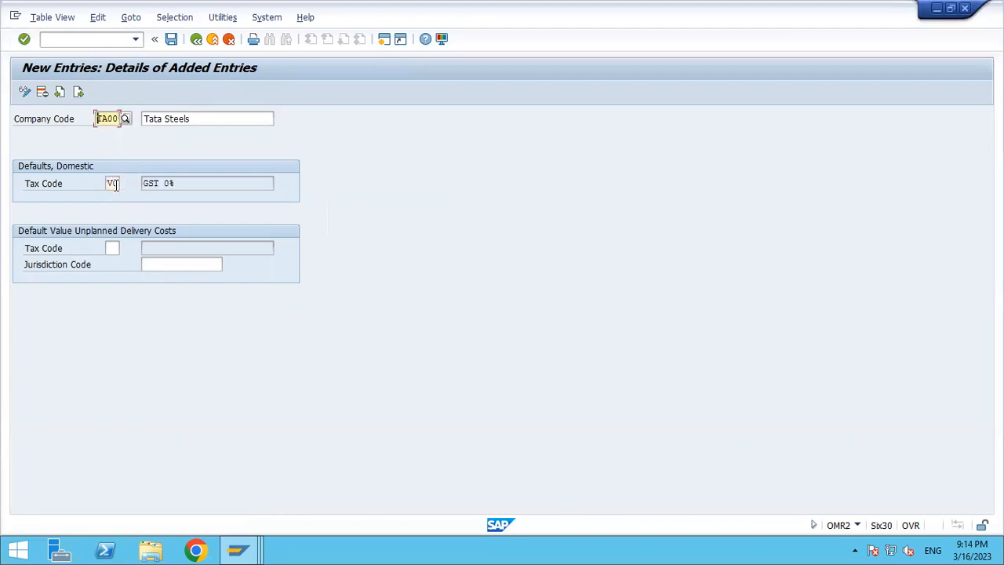
left_click(109, 248)
type("V0")
key("Return")
Save the tax defaults entry under the proposed customizing request and return to SAP Easy Access.
left_click(171, 40)
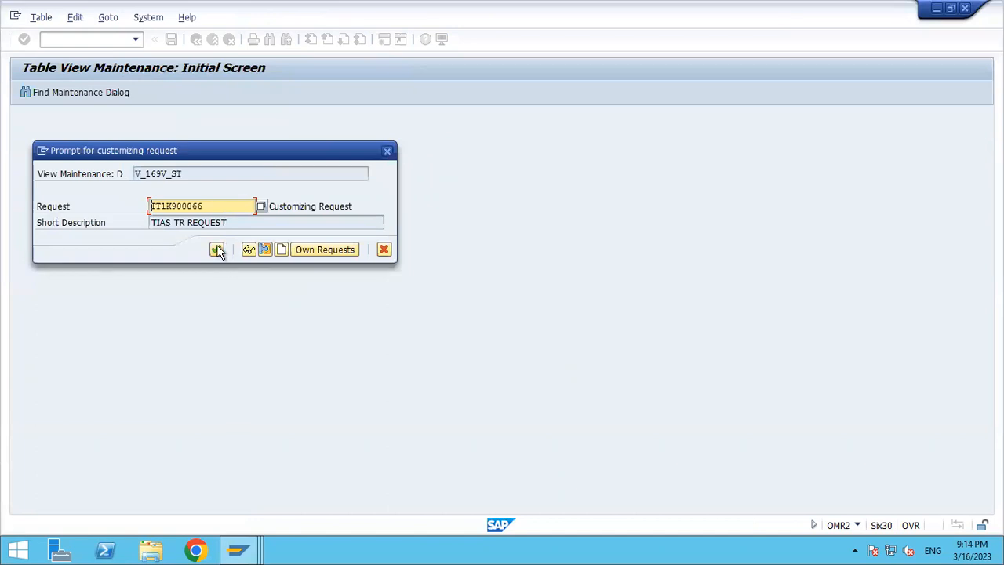
left_click(216, 249)
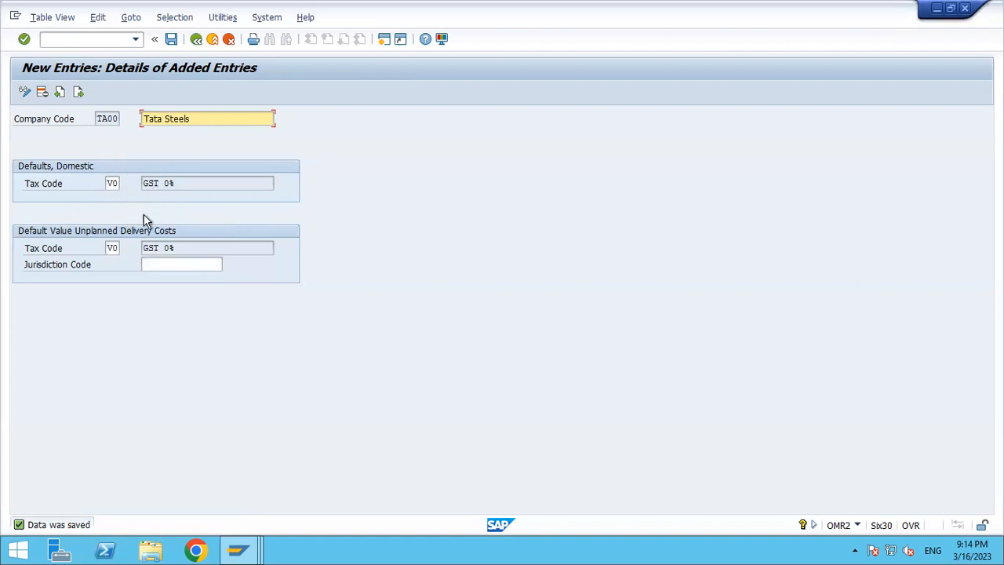
key("ctrl+s")
key("F3")
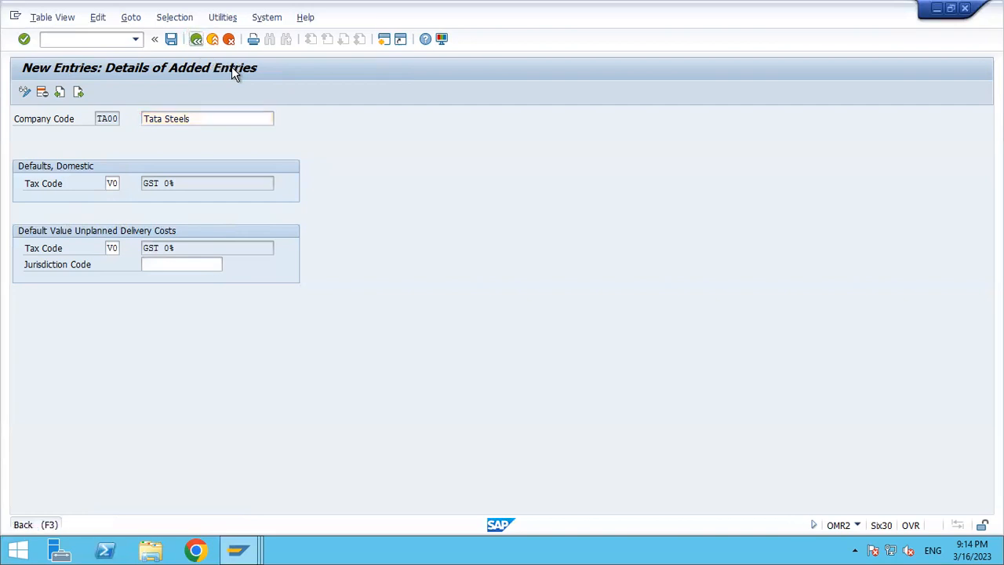
key("F3")
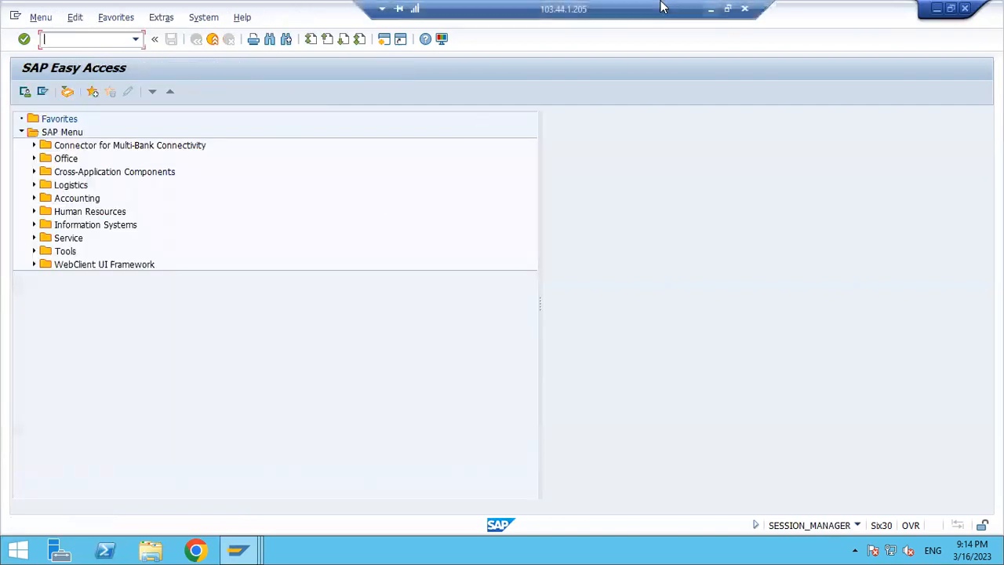
Switch to Excel and review the remaining Material Management configuration items, including the valuation area grouping and valuation classes.
left_click(712, 9)
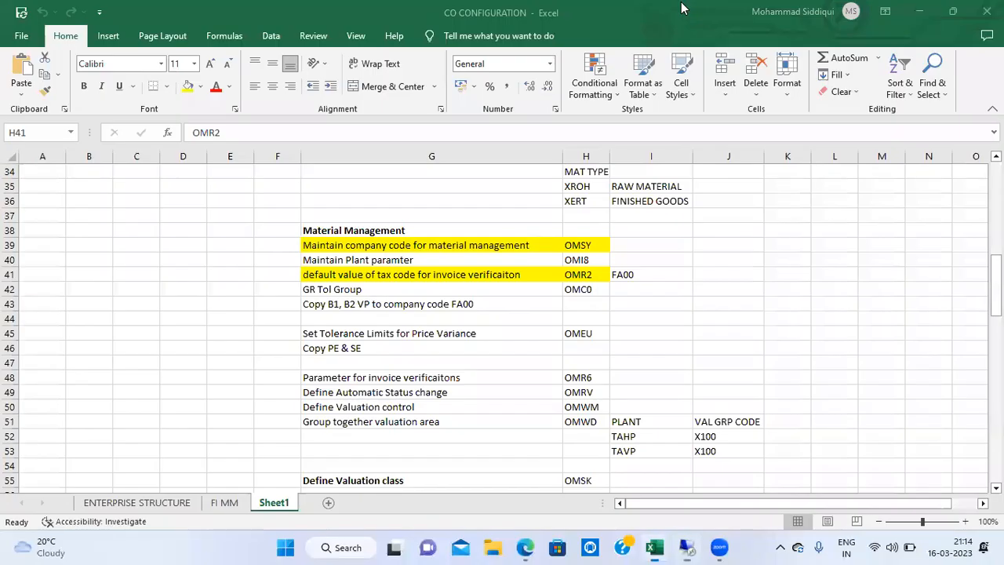
left_click(467, 299)
key("Down")
key("Down")
key("Down")
key("Down")
key("Down")
key("Down")
key("Down")
key("Down")
key("Down")
key("Down")
key("Down")
key("Down")
key("Down")
key("Down")
key("Down")
key("Down")
key("Down")
key("Down")
key("Down")
key("Down")
key("Up")
key("Up")
key("Up")
key("Up")
key("Up")
key("Up")
key("Up")
key("Up")
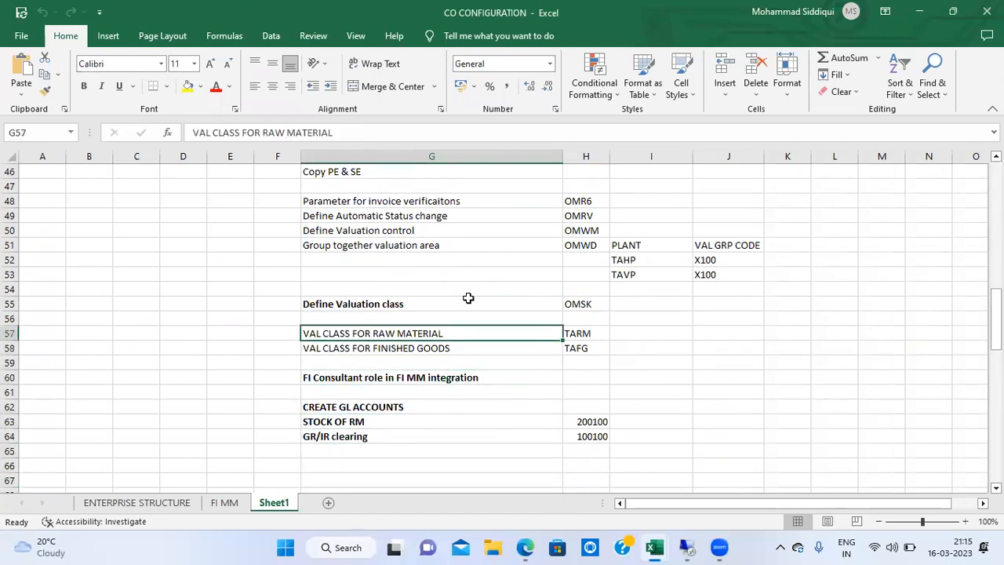
key("Right")
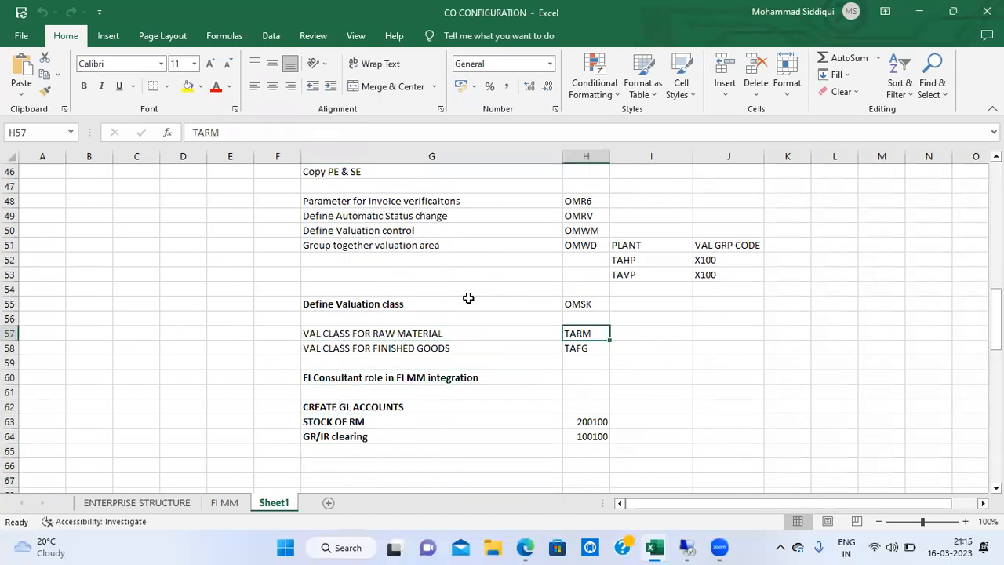
key("Up")
key("Up")
key("Up")
key("Up")
key("Up")
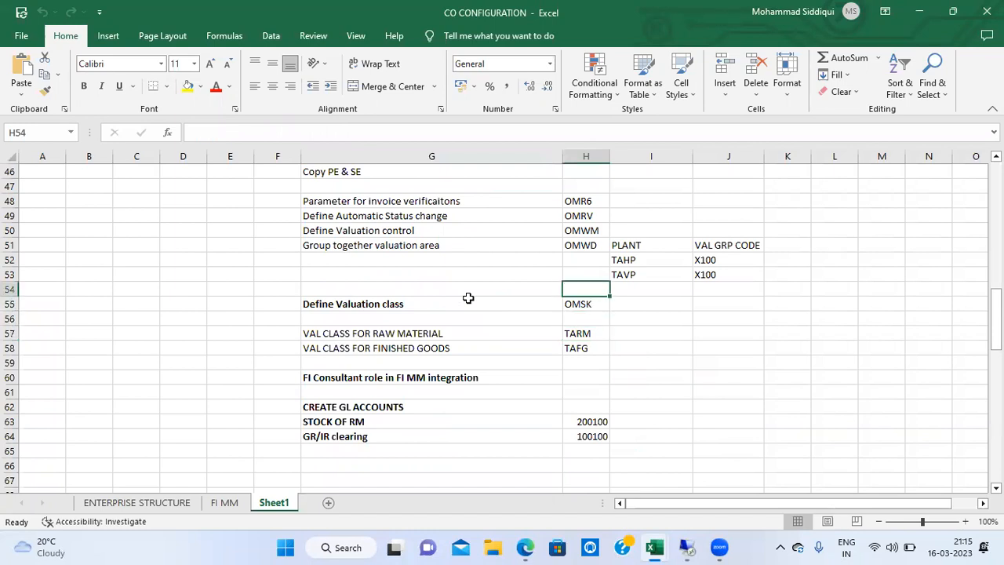
key("Right")
key("Right")
key("Left")
key("Left")
key("Left")
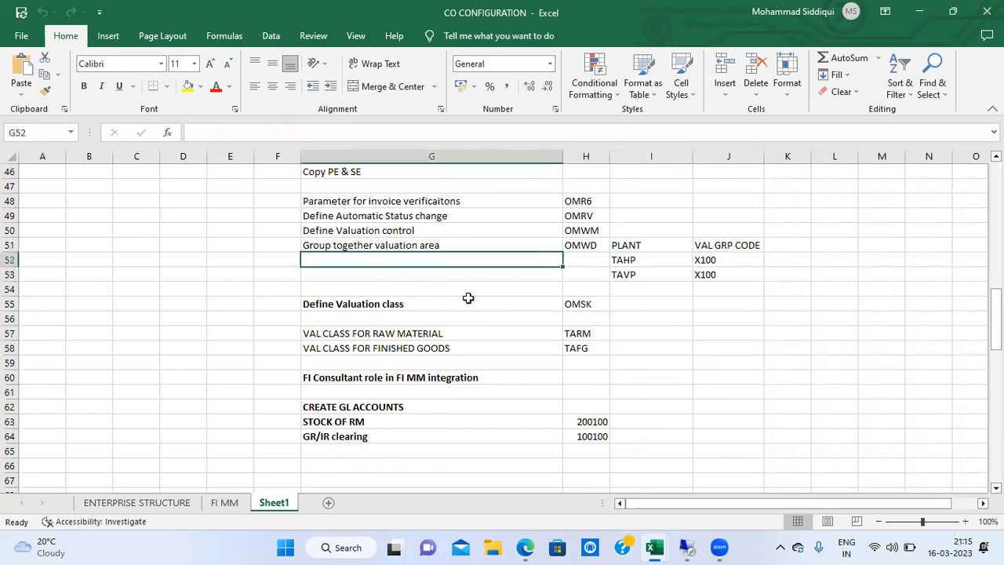
Look through the valuation area, valuation class and GL account notes down to the end of Sheet1.
key("Down")
key("Down")
key("Down")
key("Down")
key("Down")
key("Down")
key("Down")
key("Down")
key("Down")
key("Down")
key("Down")
key("Down")
key("Down")
key("Down")
key("Down")
key("Down")
key("Down")
key("Down")
key("Down")
key("Down")
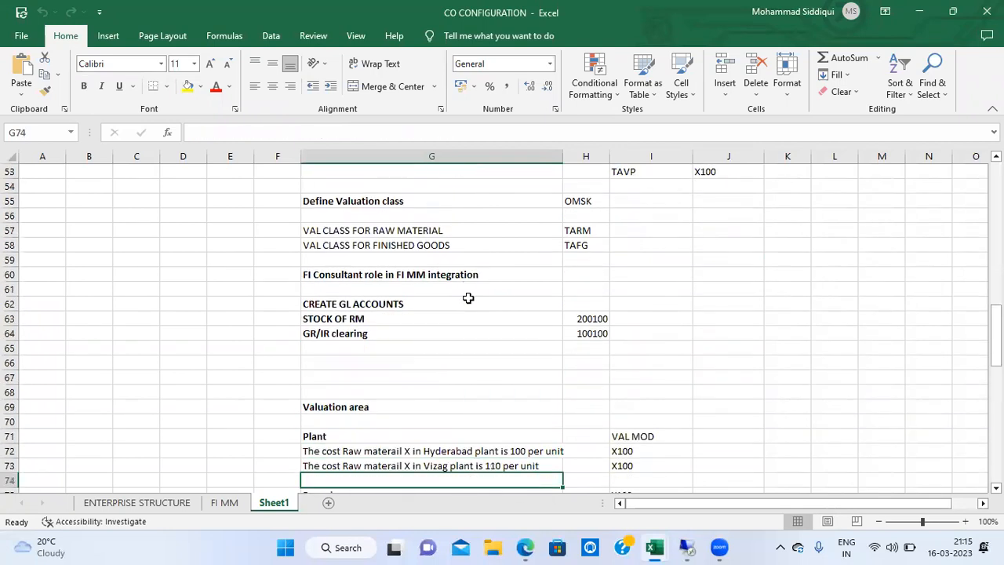
key("Down")
key("Down")
key("Down")
key("Down")
key("Down")
key("Down")
key("Down")
key("Down")
key("Down")
key("Down")
key("Down")
key("Down")
key("Down")
key("Down")
key("Down")
key("Down")
key("Down")
key("Down")
key("Down")
key("Down")
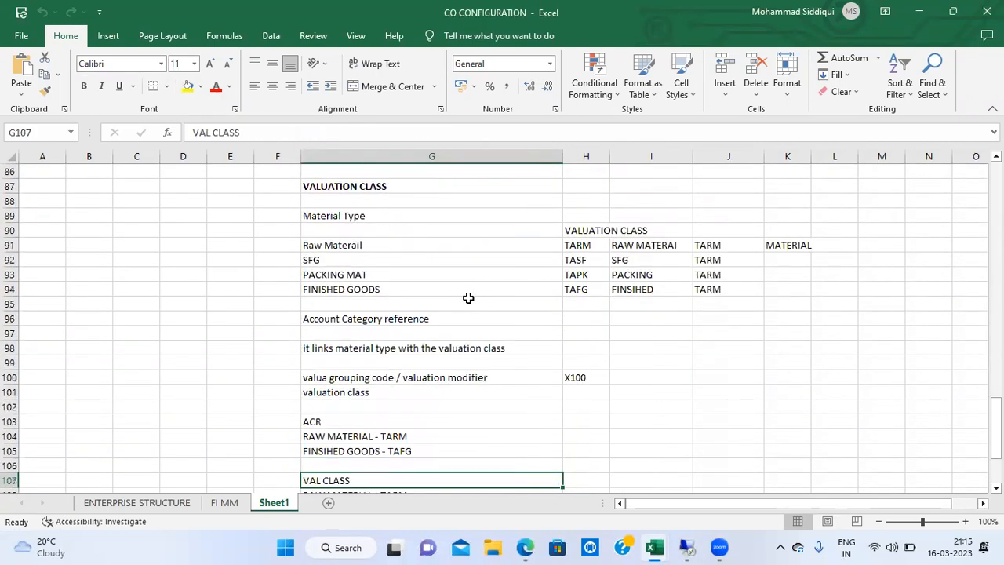
key("Down")
key("Down")
key("Down")
key("Down")
key("Down")
key("Down")
key("Down")
key("Down")
key("Up")
key("Up")
key("Up")
key("Up")
key("Up")
key("Up")
key("Up")
key("Up")
key("Up")
key("Up")
key("Up")
key("Up")
key("Up")
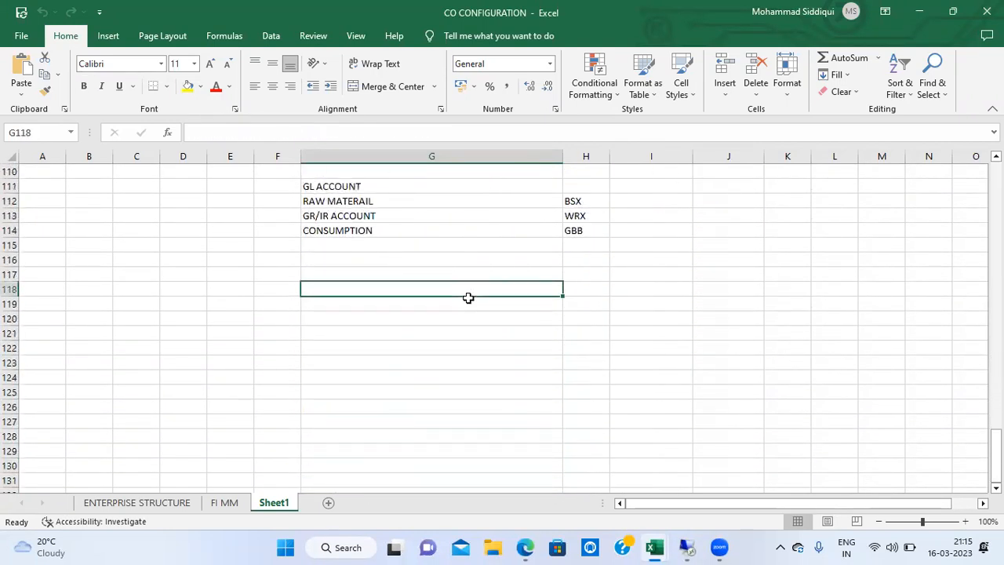
Enter the notes "CREATE MATERAIL MASTER" in G117 and "RAW MATERAIL" in G118.
type("CREA")
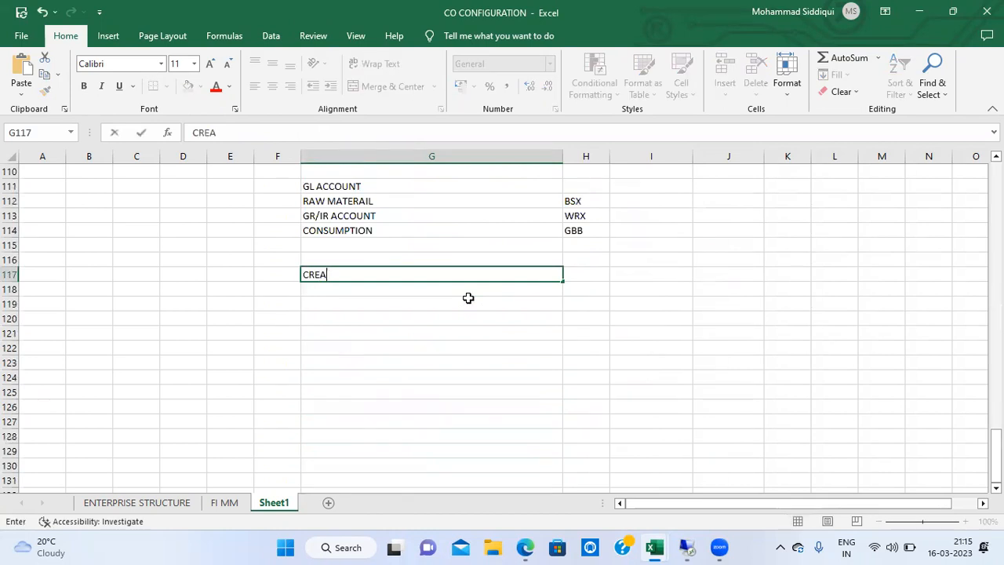
type("TE MATERAIL MASTER")
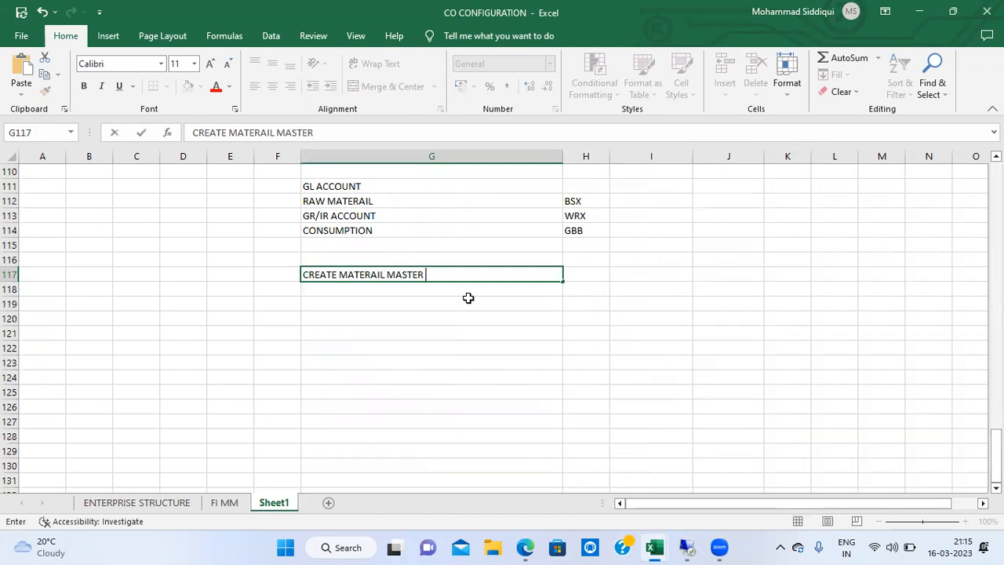
key("Return")
type("R")
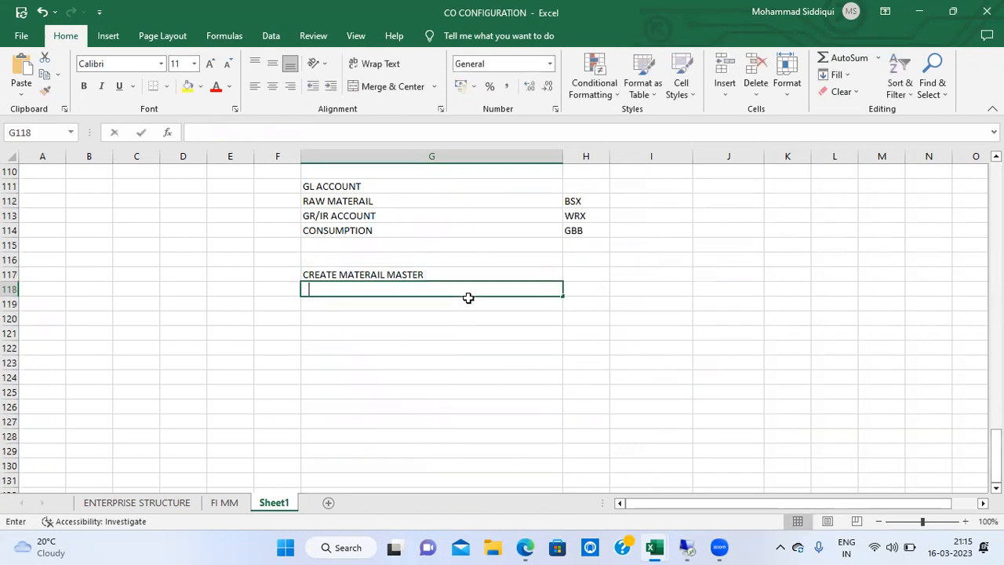
type("AW MATERAIL")
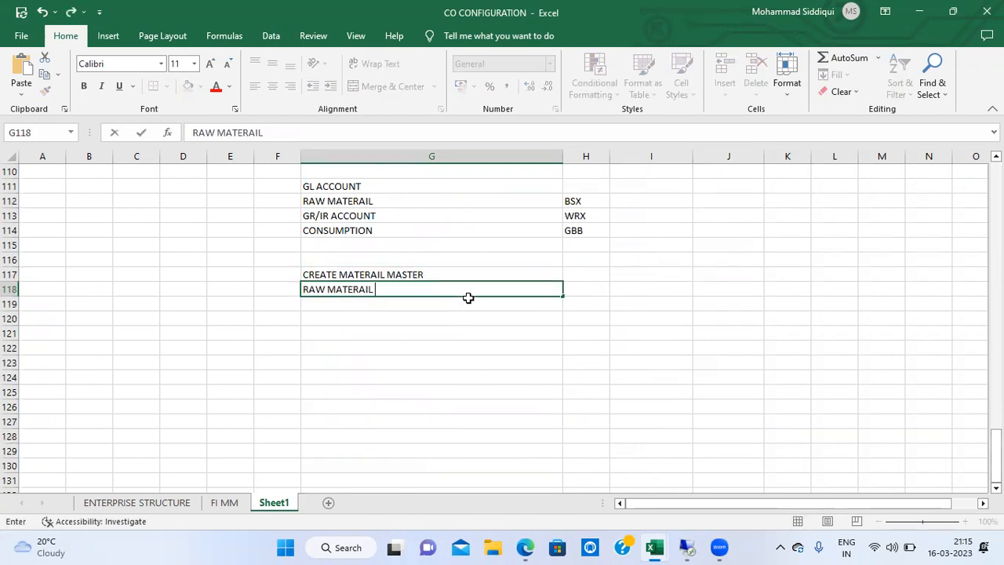
key("Return")
key("Return")
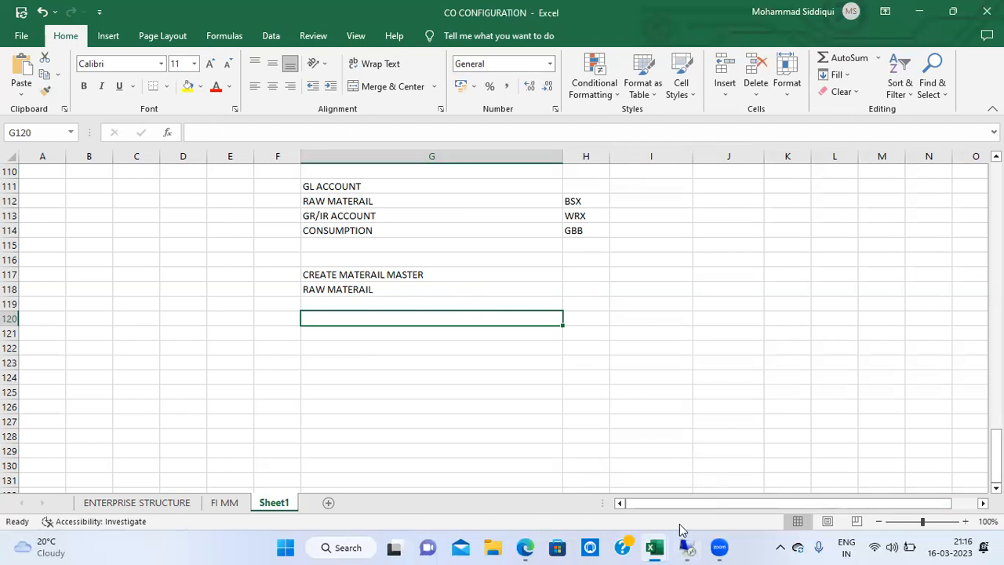
Switch back to the SAP Easy Access session and run transaction MM01.
left_click(681, 547)
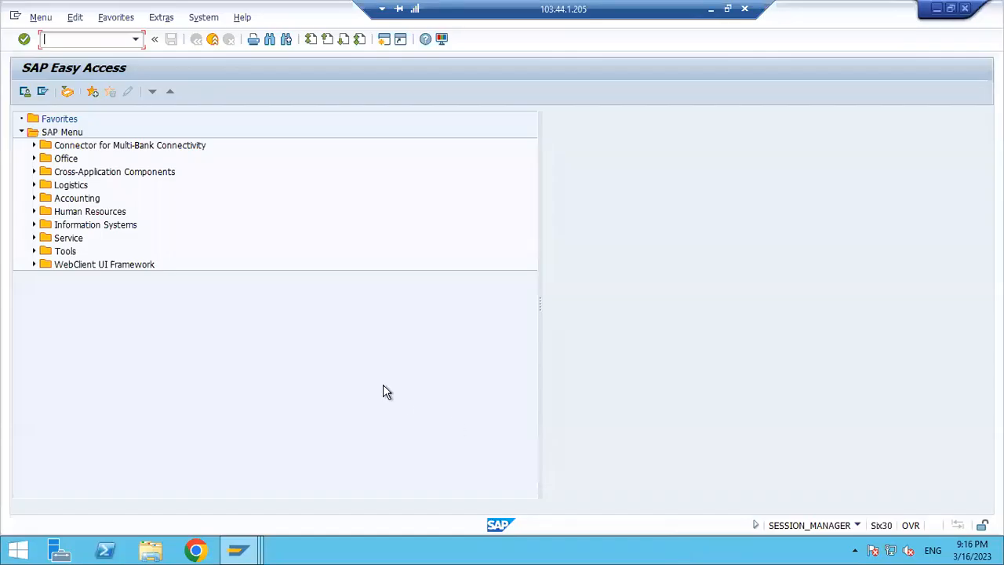
type("mm01")
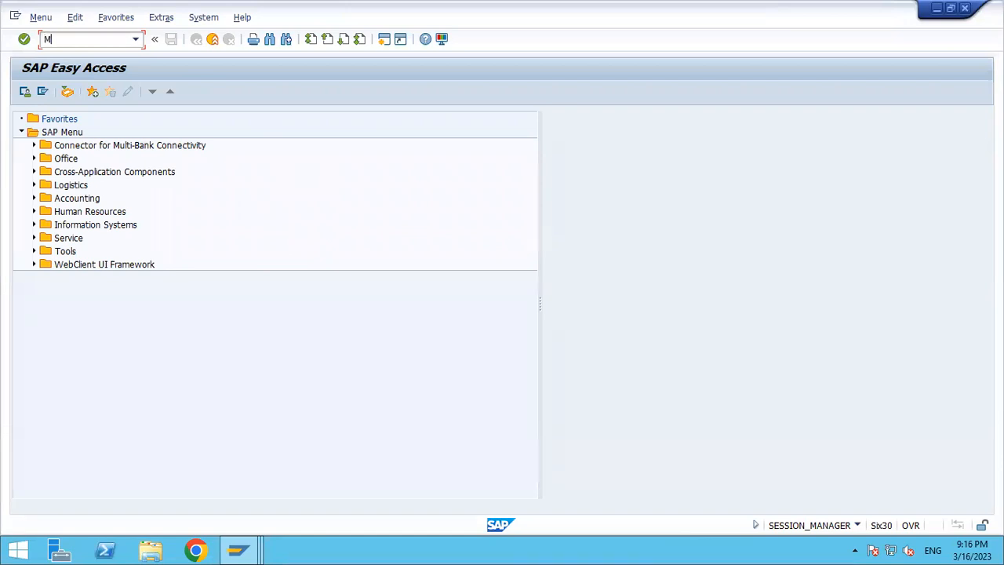
key("Return")
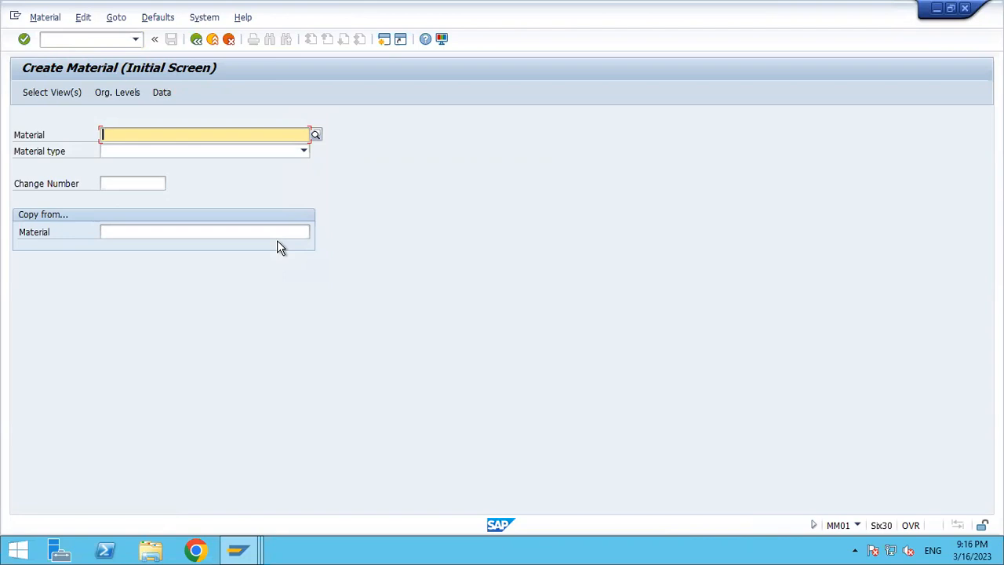
Enter TA00RMX1 as the material to create and open the list of material types.
type("TA")
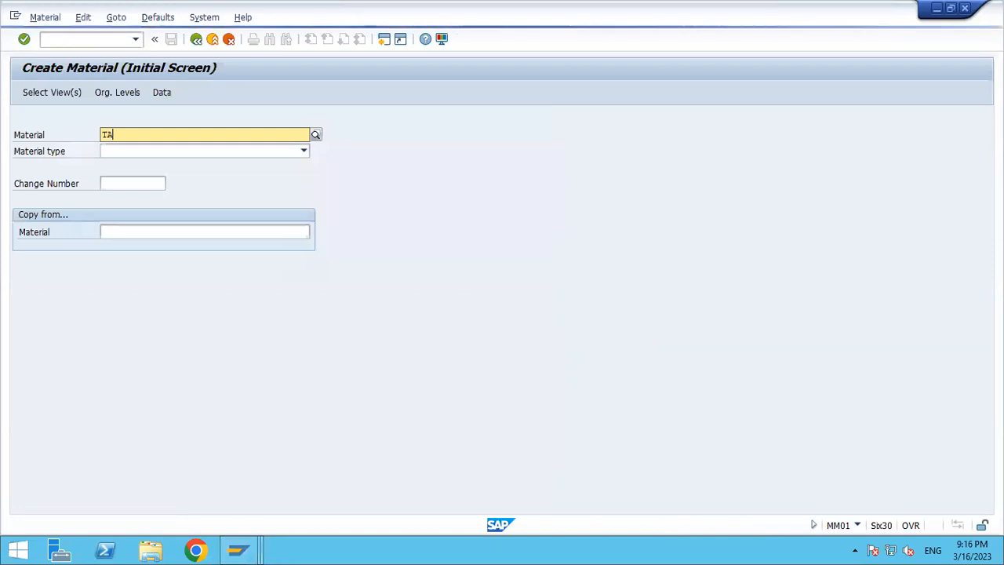
type("00")
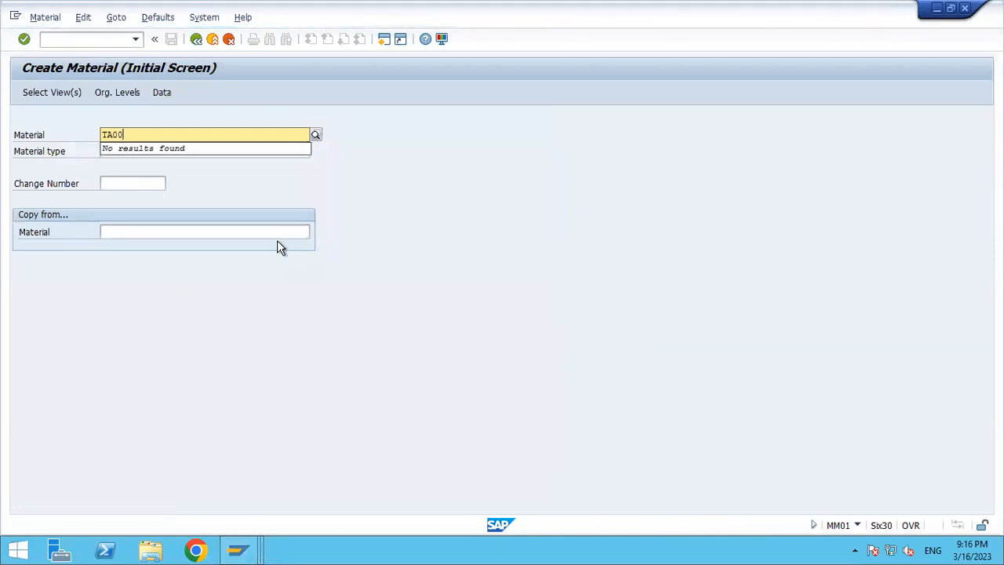
type("RMX")
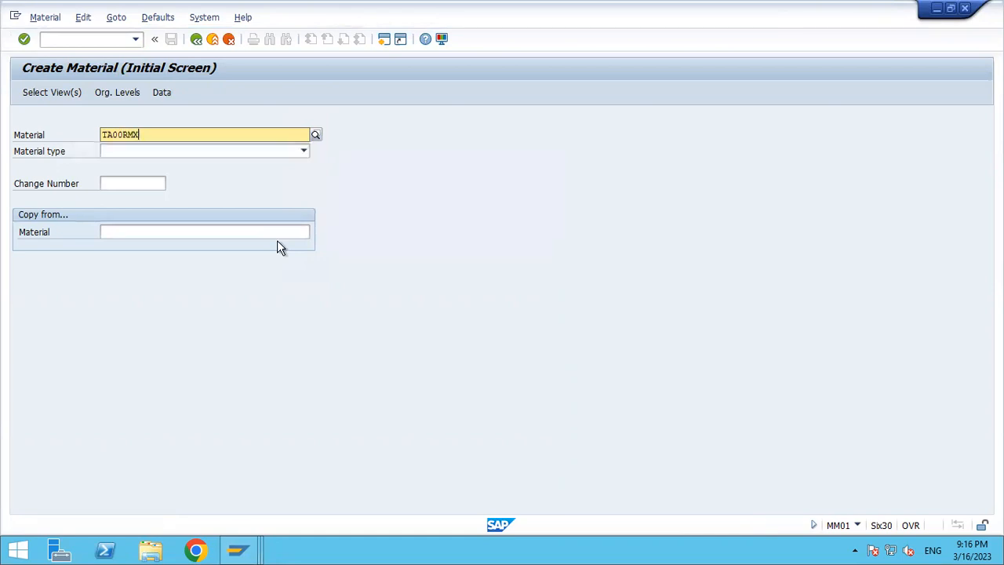
type("1")
key("Tab")
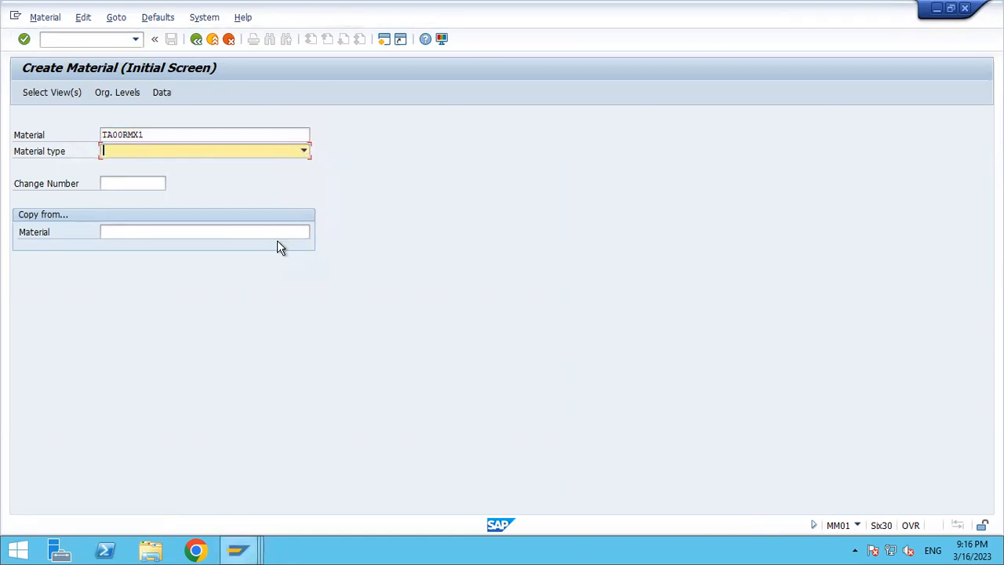
left_click(144, 152)
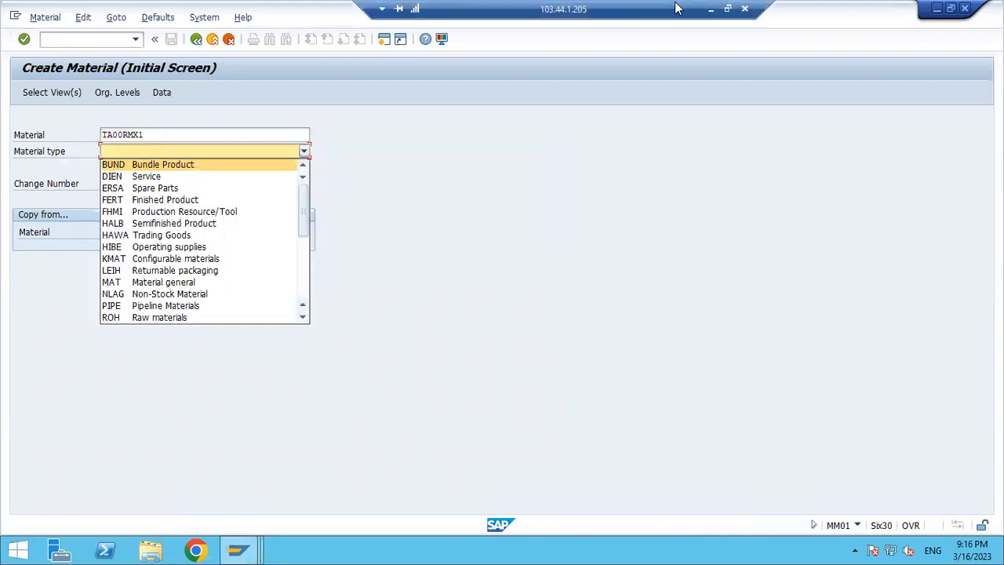
Switch to the CO CONFIGURATION workbook and review the material type and valuation class table in Sheet1, ending on the raw material's valuation class.
left_click(710, 9)
key("Up")
key("Up")
key("Up")
key("Up")
key("Up")
key("Up")
key("Up")
key("Up")
key("Up")
key("Up")
key("Up")
key("Up")
key("Up")
key("Up")
key("Up")
key("Up")
key("Up")
key("Up")
key("Up")
key("Up")
key("Up")
key("Up")
key("Up")
key("Up")
key("Up")
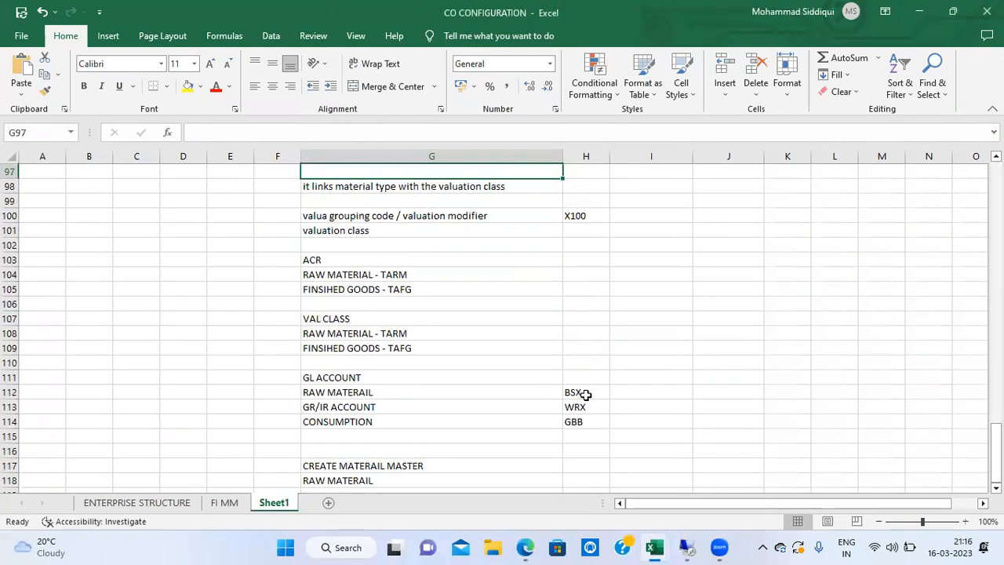
key("Down")
key("Down")
key("Down")
key("Down")
key("Down")
key("Down")
key("Down")
key("Down")
key("Down")
key("Down")
key("Down")
key("Down")
key("Down")
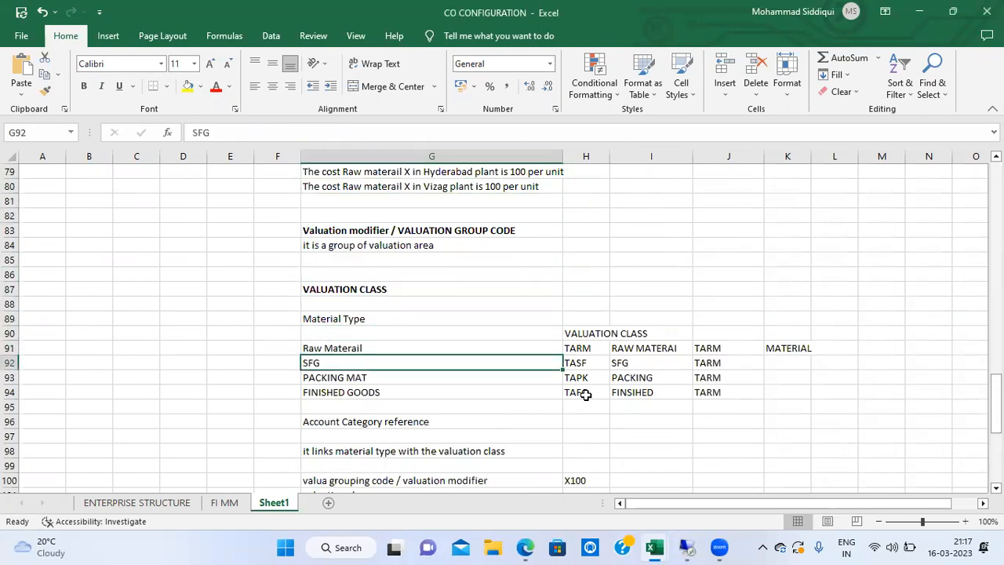
key("Right")
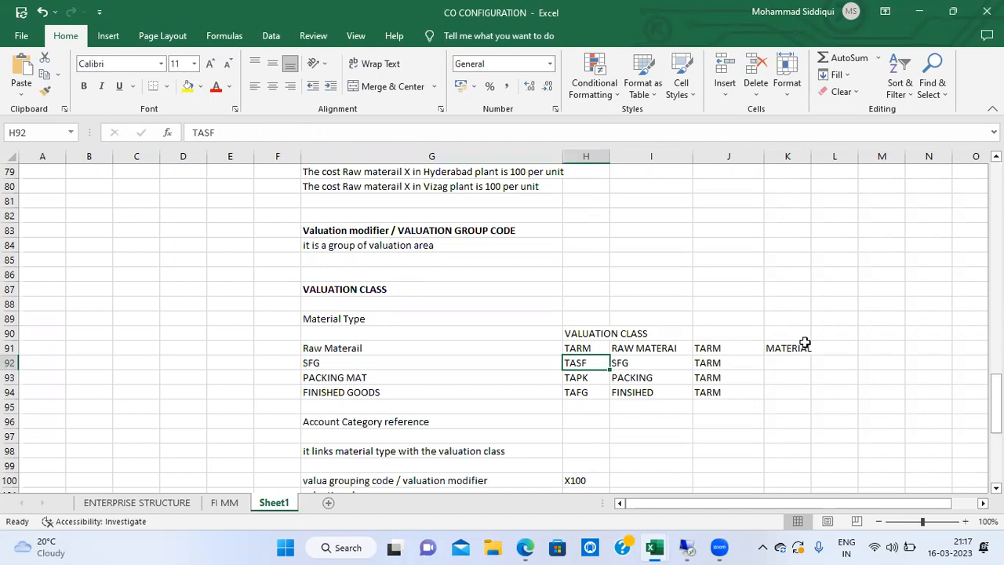
key("Up")
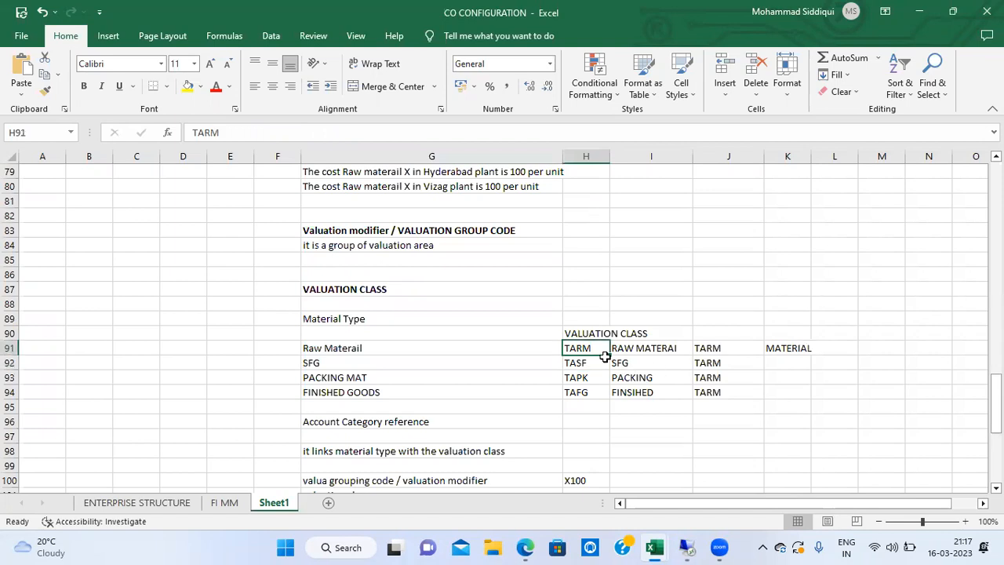
Switch back to the SAP Create Material screen and set the material type to ROH Raw materials.
left_click(687, 547)
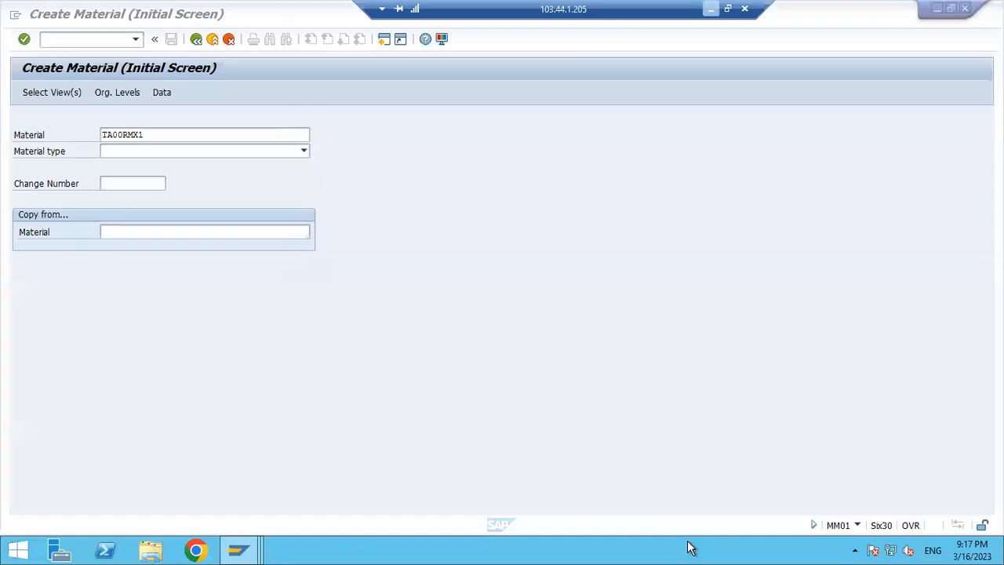
type("ROH Raw materials")
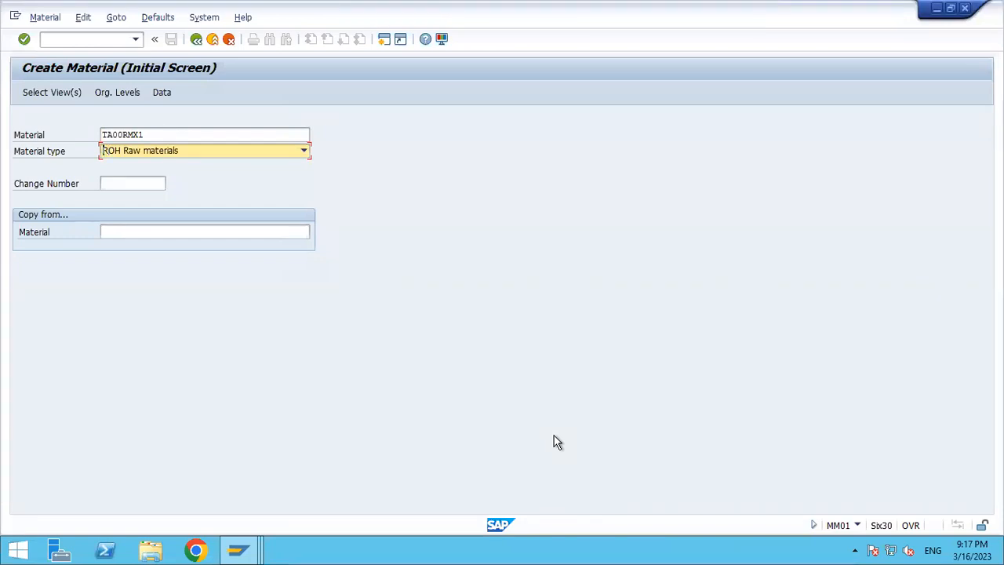
Look through the available material types, comparing the raw material entries such as ROH, XROH, YROH and ZROH.
left_click(209, 154)
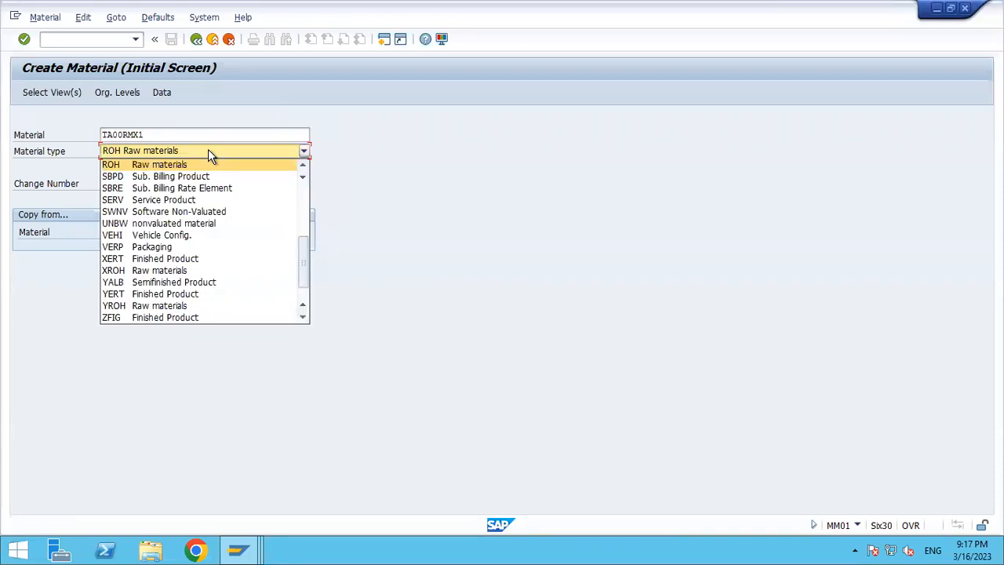
key("Down")
key("Down")
key("Up")
key("Up")
key("Up")
key("Up")
key("Up")
key("Up")
key("Up")
key("Up")
key("Up")
key("Up")
key("Up")
key("Up")
key("Up")
key("Up")
key("Up")
key("Up")
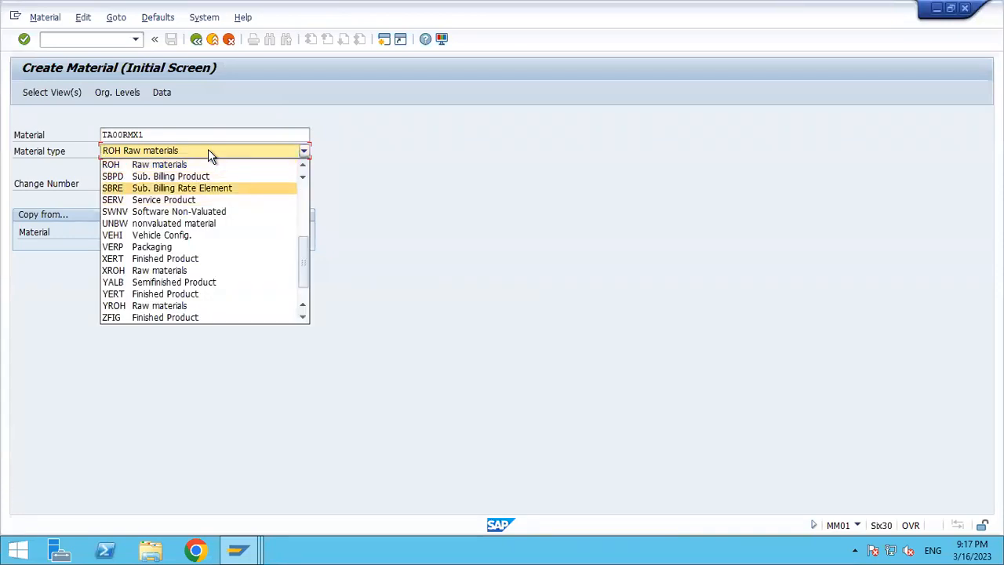
key("Down")
key("Down")
key("Down")
key("Down")
key("Down")
key("Down")
key("Down")
key("Down")
key("Down")
key("Down")
key("Down")
key("Down")
key("Down")
key("Down")
key("Down")
key("Down")
key("Down")
key("Down")
key("Down")
key("Down")
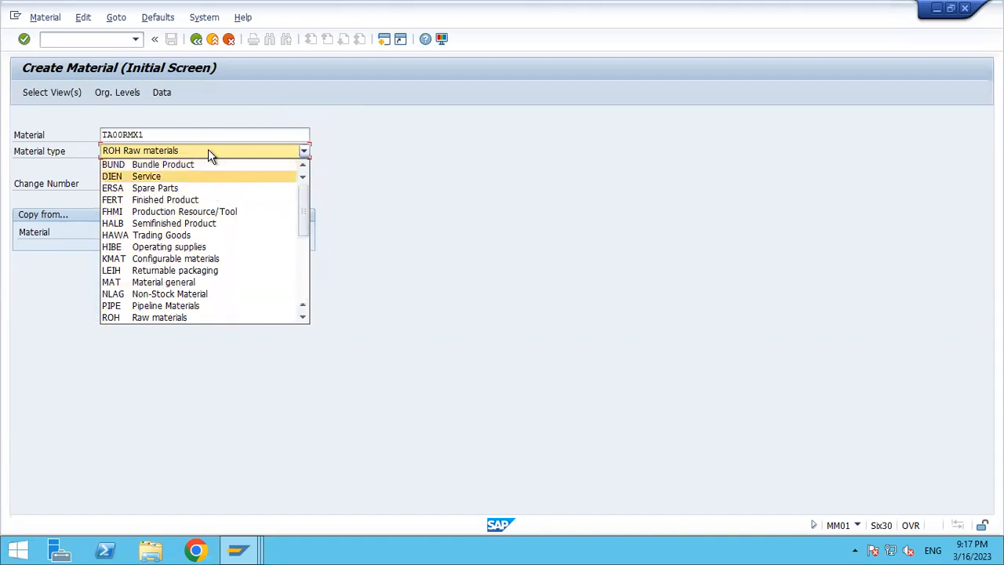
key("Down")
key("Down")
key("Down")
key("Down")
key("Down")
key("Down")
key("Down")
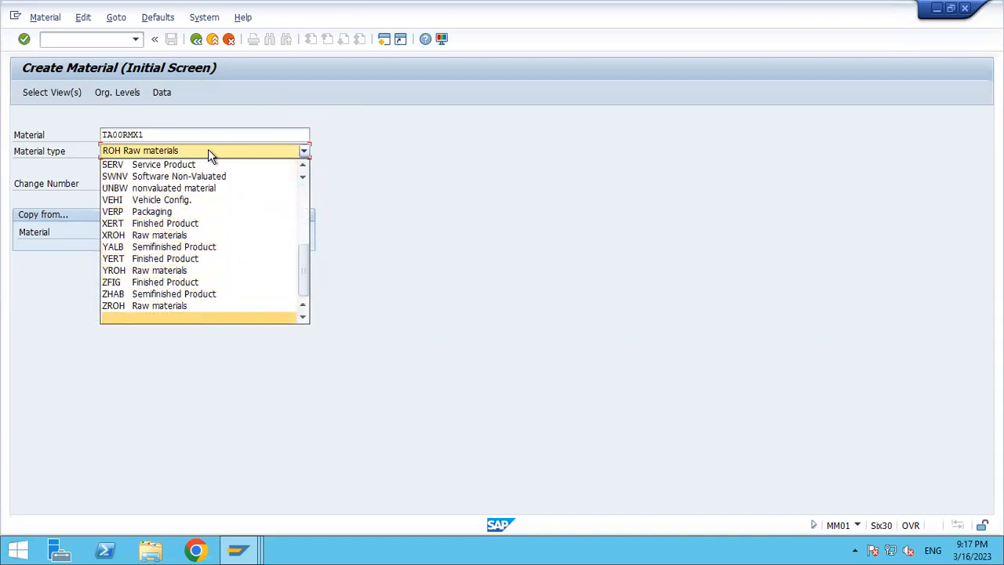
key("Up")
key("Up")
key("Up")
key("Up")
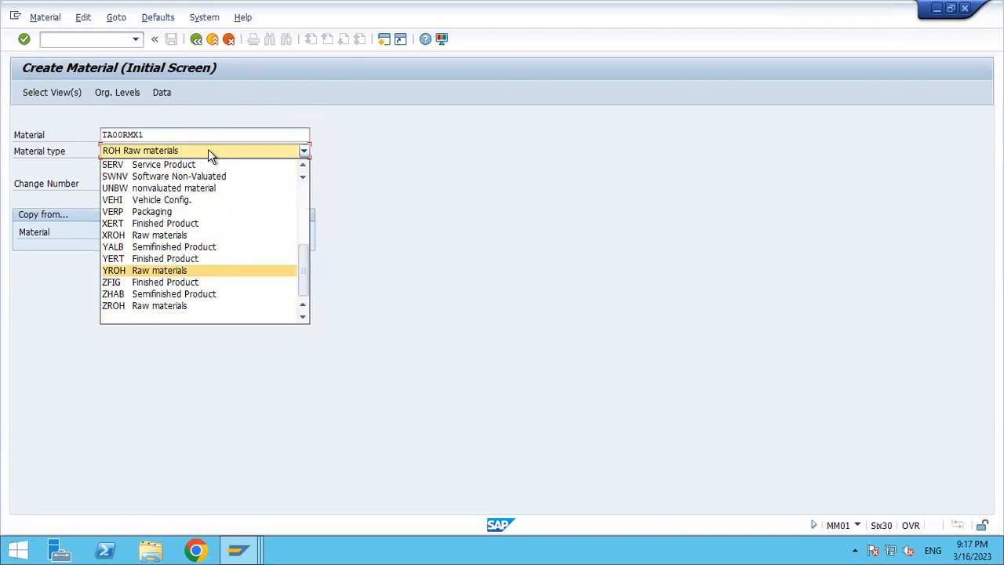
key("Up")
key("Up")
key("Up")
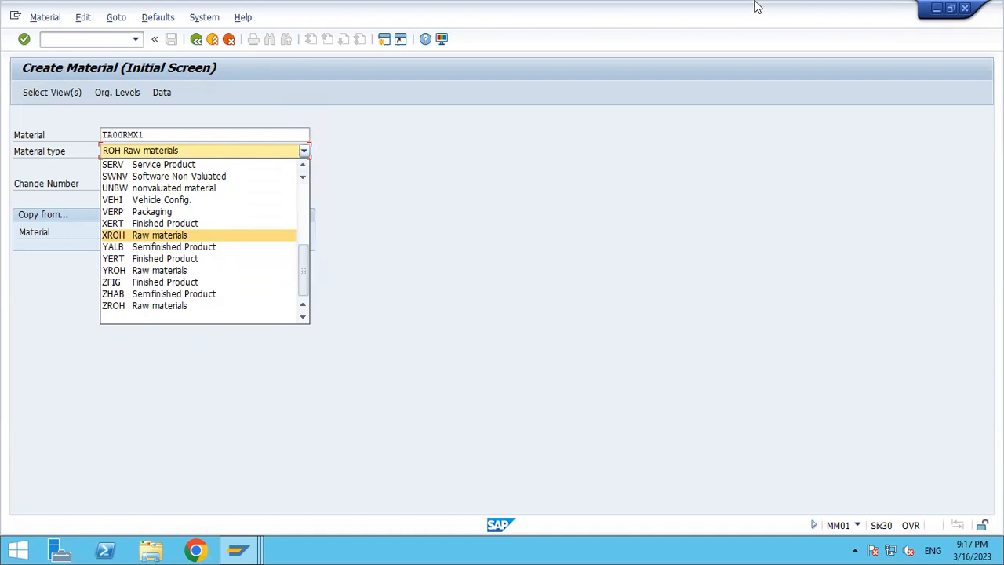
Close the material type list, open a new SAP session and run transaction OMS2.
left_click(381, 41)
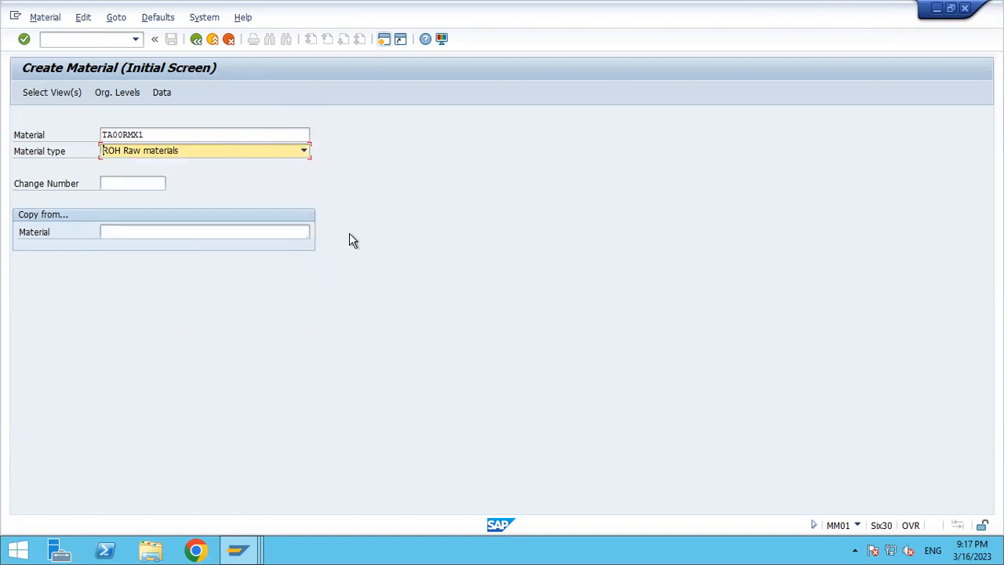
left_click(383, 41)
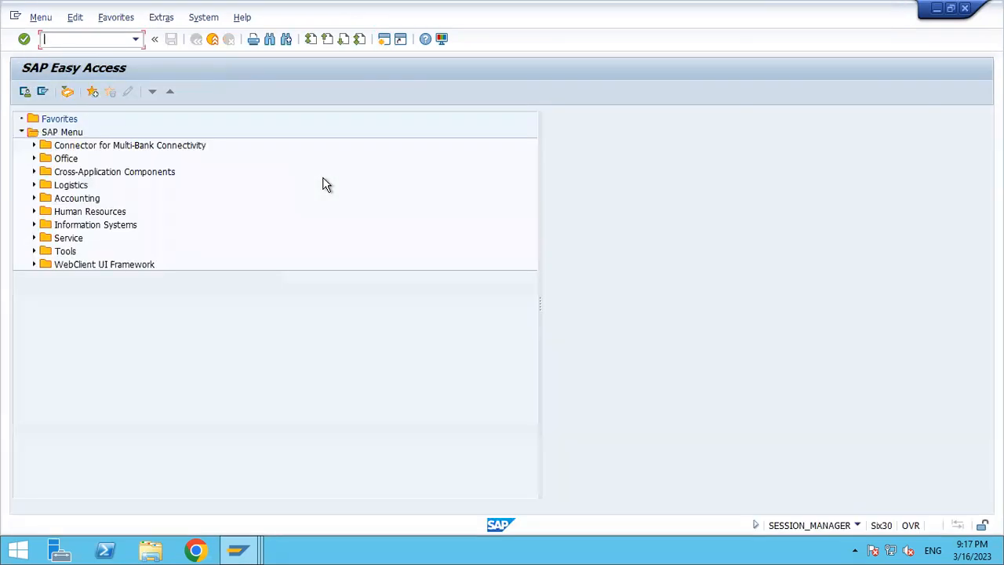
type("O")
type("S2")
key("Return")
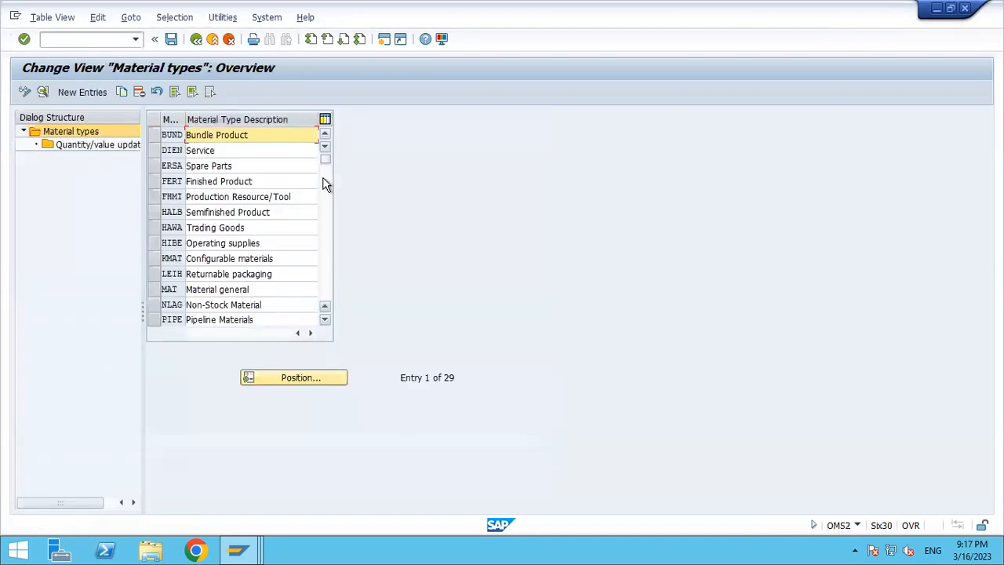
Position the material types overview at entry XERT.
left_click(317, 374)
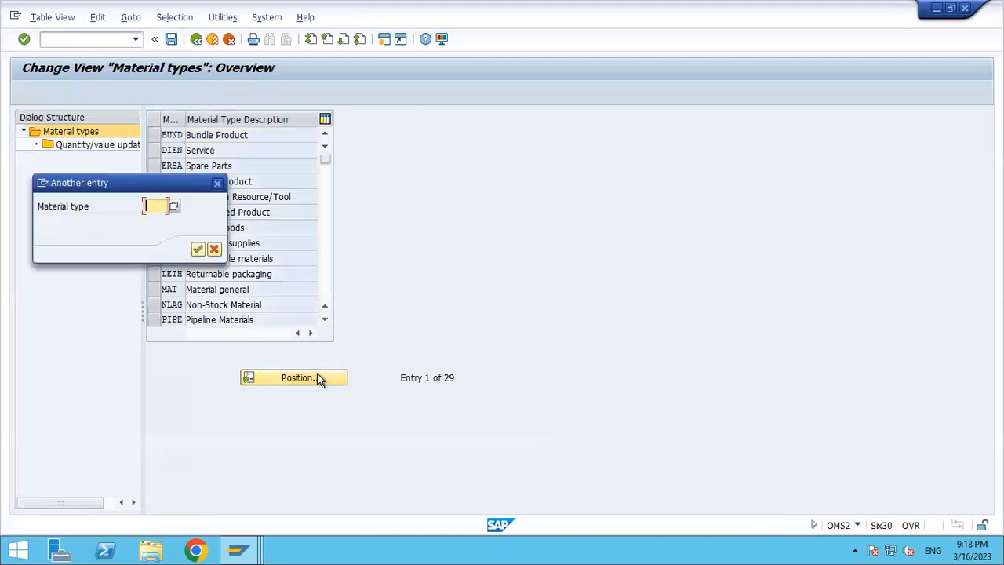
type("XERT")
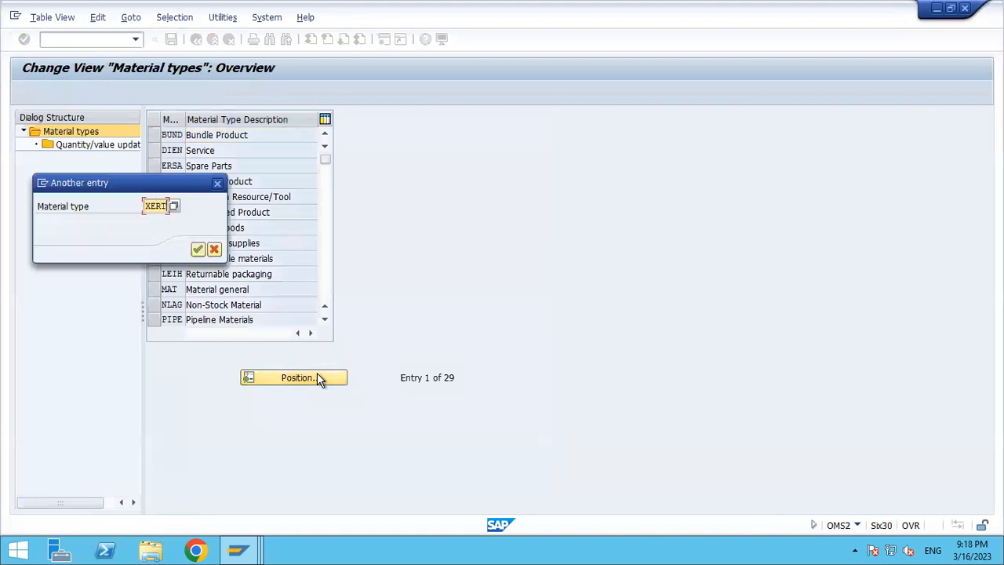
key("Return")
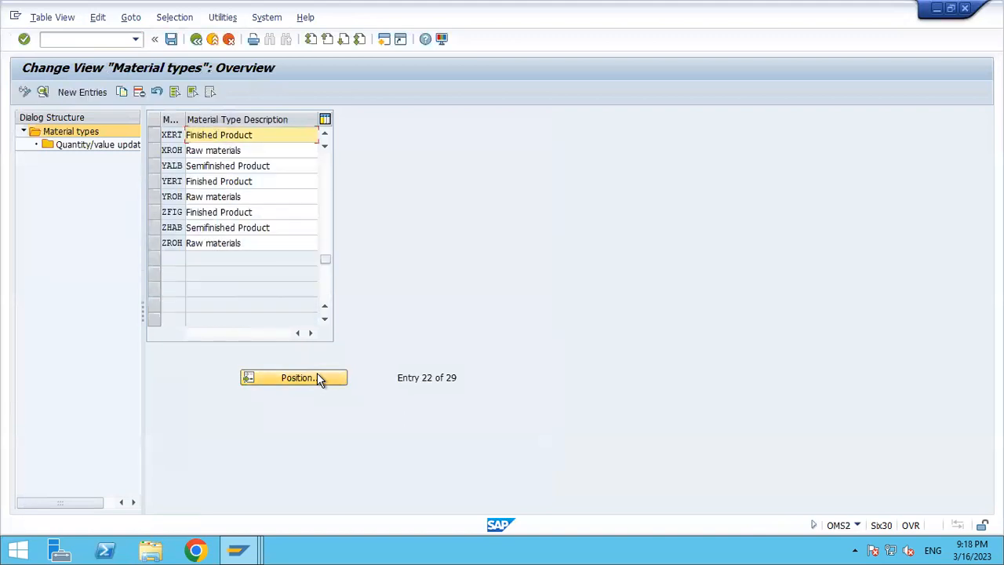
Select material type XROH, check its quantity/value updating settings per valuation area, and go back.
left_click(138, 148)
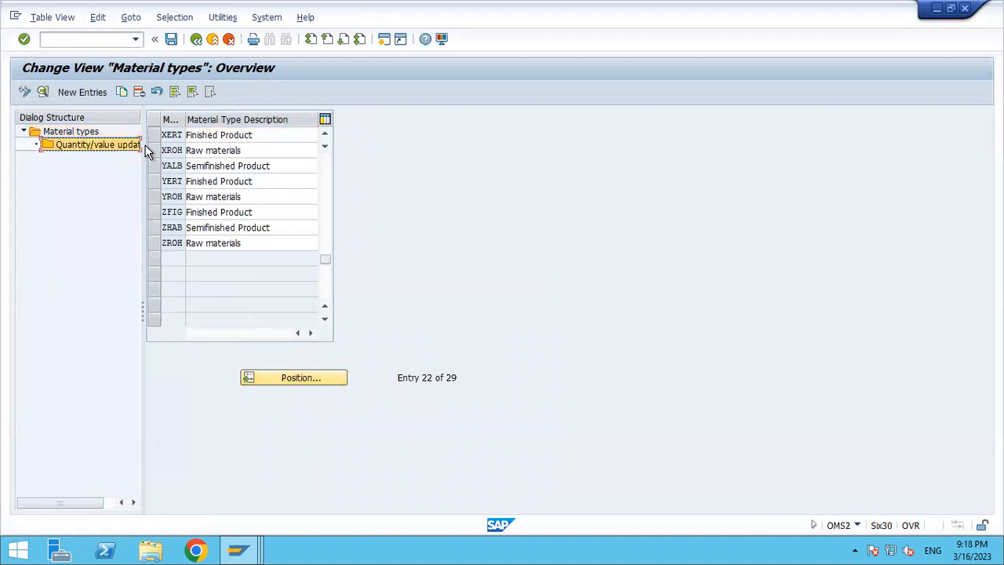
left_click(154, 150)
double_click(121, 146)
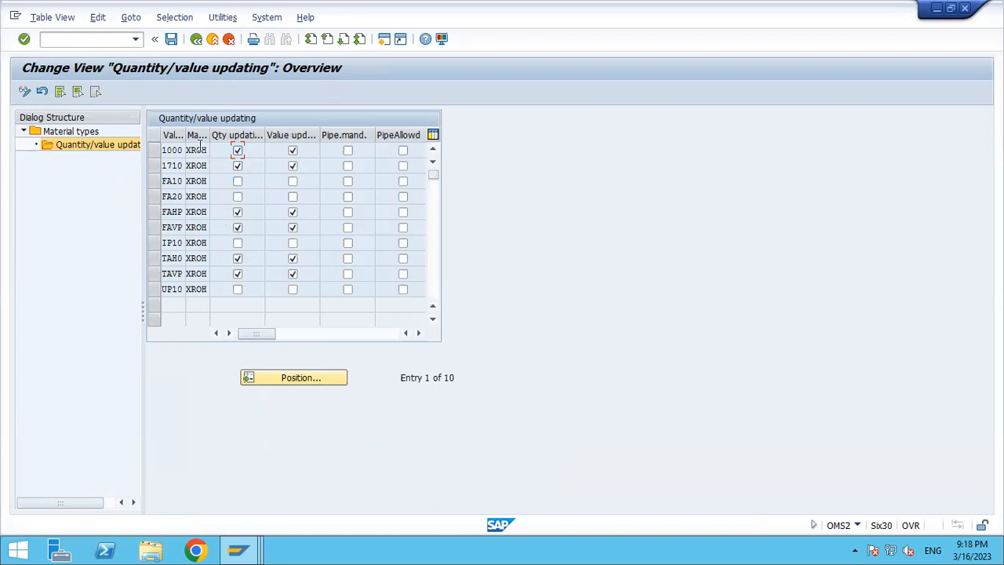
left_click(197, 41)
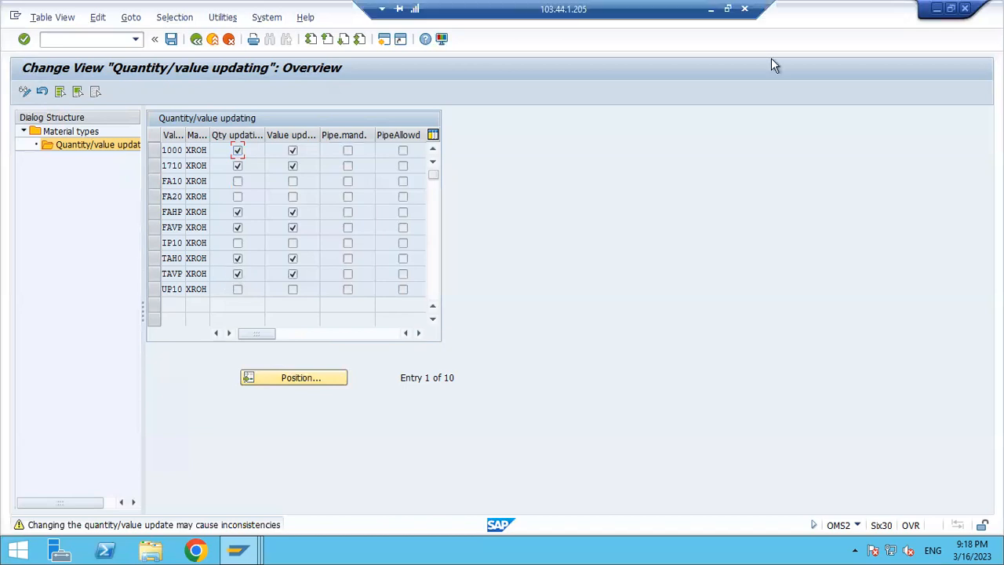
Switch to the CO CONFIGURATION workbook in Excel and look through the valuation class section and its surrounding rows for the material types.
left_click(712, 9)
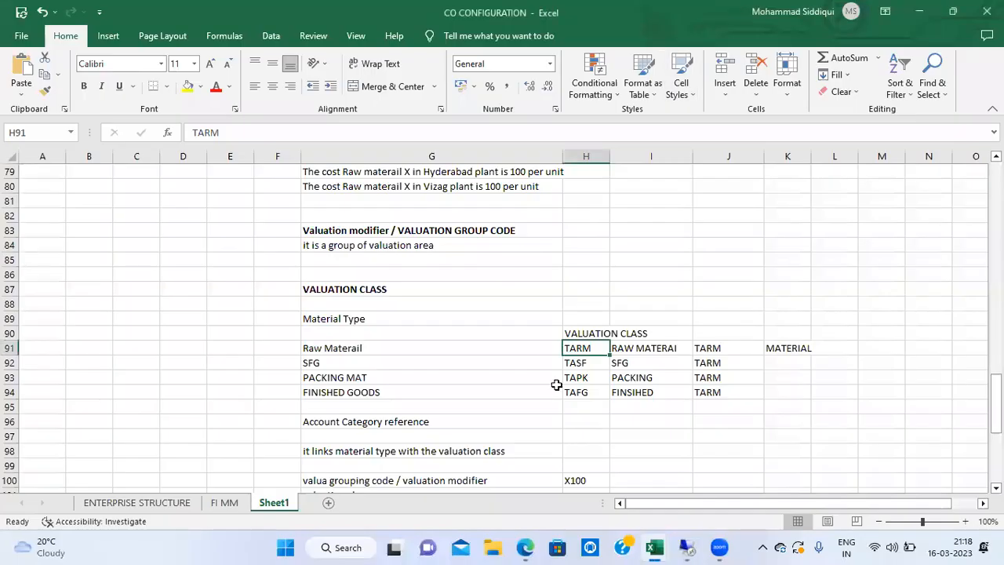
key("Up")
key("Up")
key("Up")
key("Up")
key("Up")
key("Up")
key("Up")
key("Up")
key("Up")
key("Up")
key("Up")
key("Up")
key("Up")
key("Up")
key("Up")
key("Up")
key("Up")
key("Up")
key("Up")
key("Up")
key("Down")
key("Down")
key("Down")
key("Down")
key("Down")
key("Down")
key("Down")
key("Down")
key("Down")
key("Down")
key("Down")
key("Down")
key("Down")
key("Down")
key("Down")
key("Down")
key("Down")
key("Down")
key("Down")
key("Down")
key("Up")
key("Up")
key("Up")
key("Up")
key("Up")
key("Up")
key("Up")
key("Up")
key("Up")
key("Up")
key("Up")
key("Up")
key("Up")
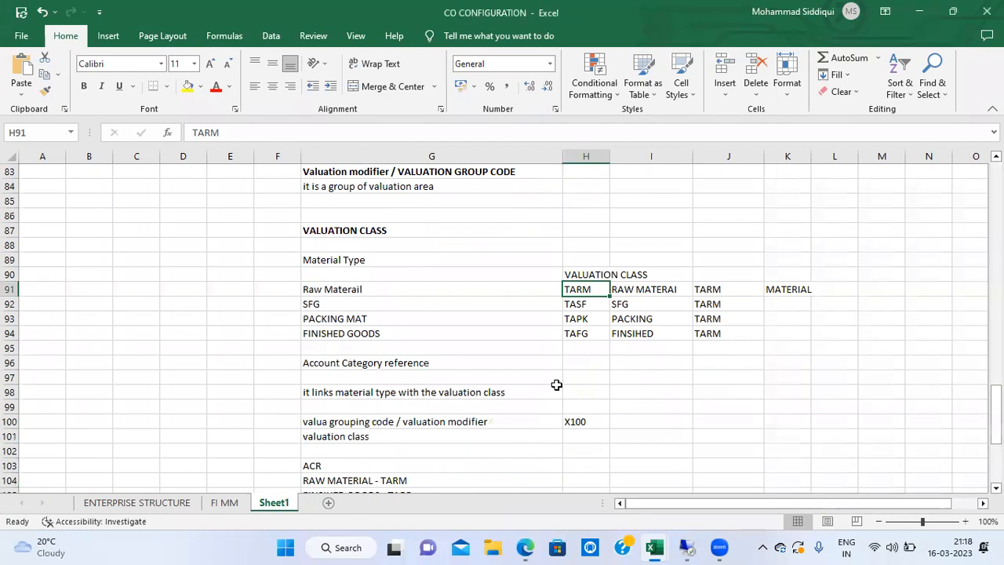
key("Left")
key("Right")
key("Right")
key("Right")
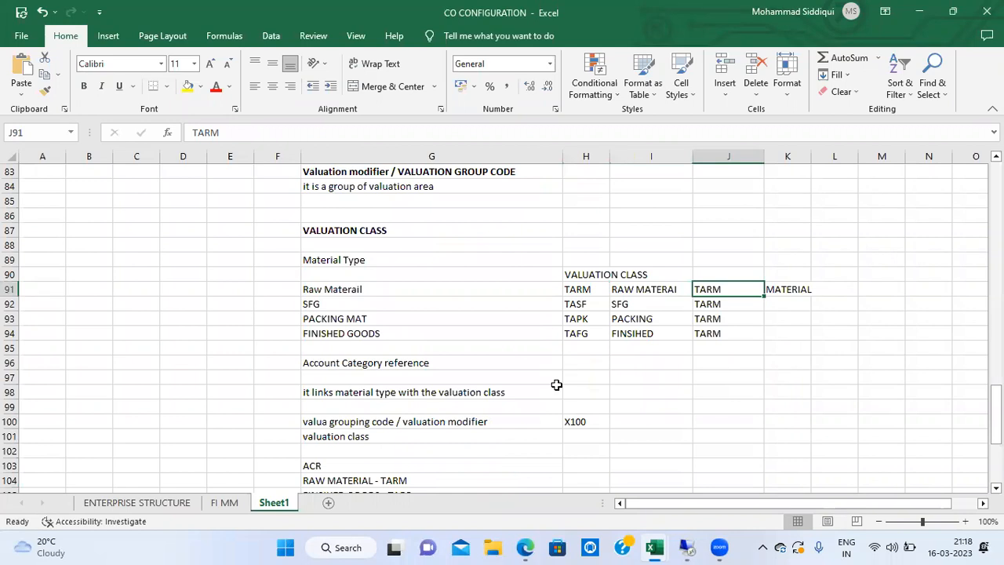
key("Up")
key("Up")
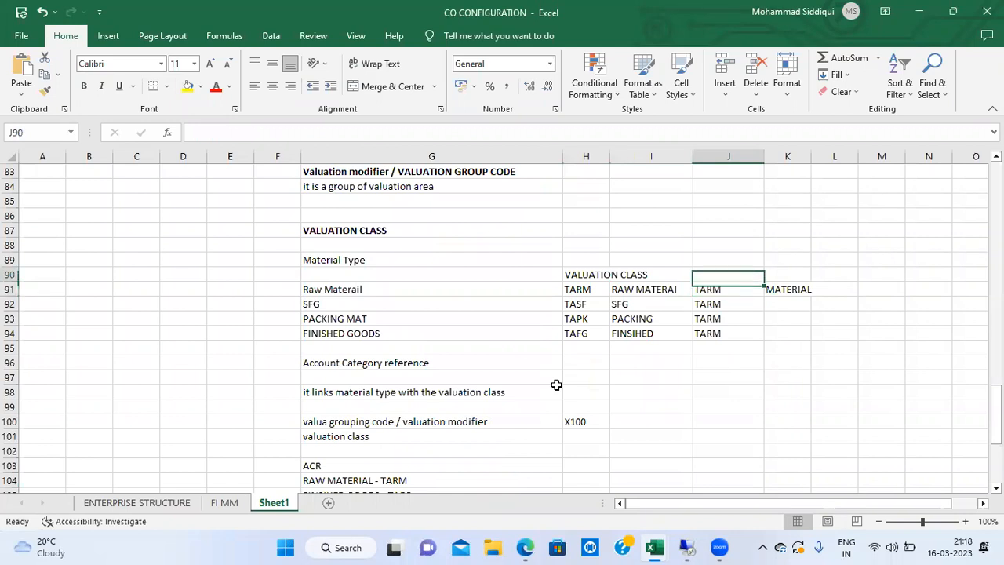
Search the workbook for XROH and close the search dialog at the matching material type entry.
key("ctrl+f")
type("XROH")
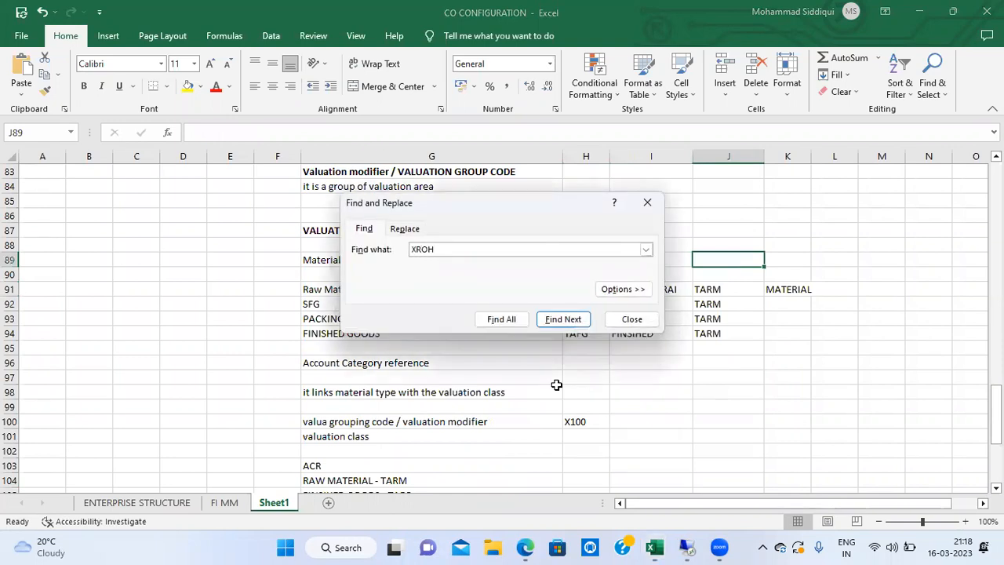
key("Return")
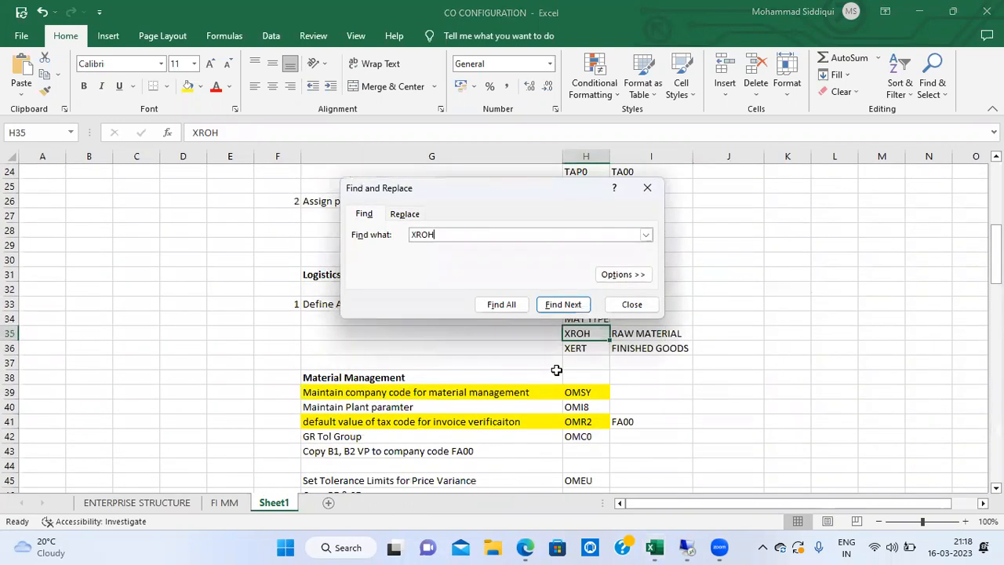
left_click(647, 189)
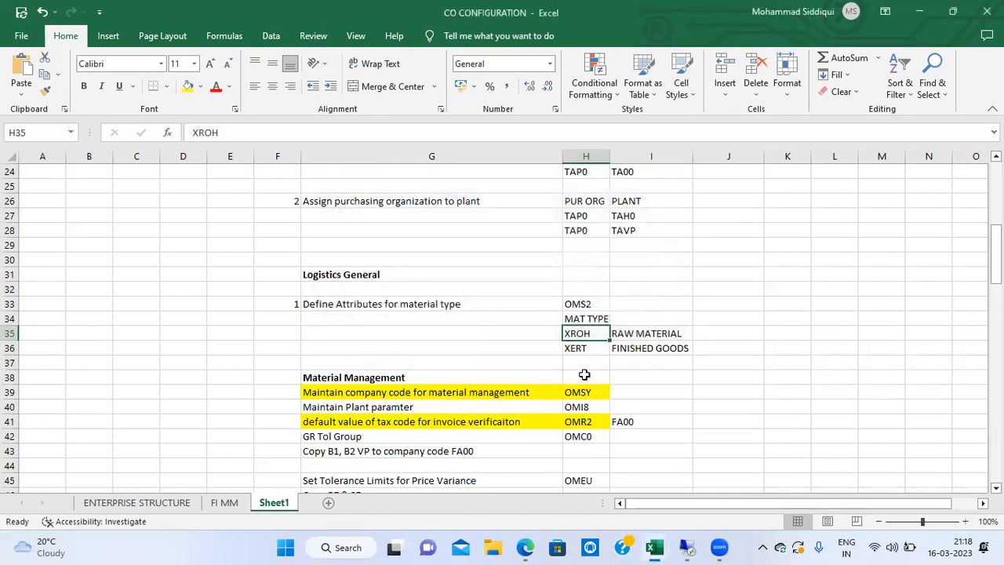
Return to the MM01 session in SAP, set the material type to XROH Raw materials and continue to the view selection.
left_click(690, 546)
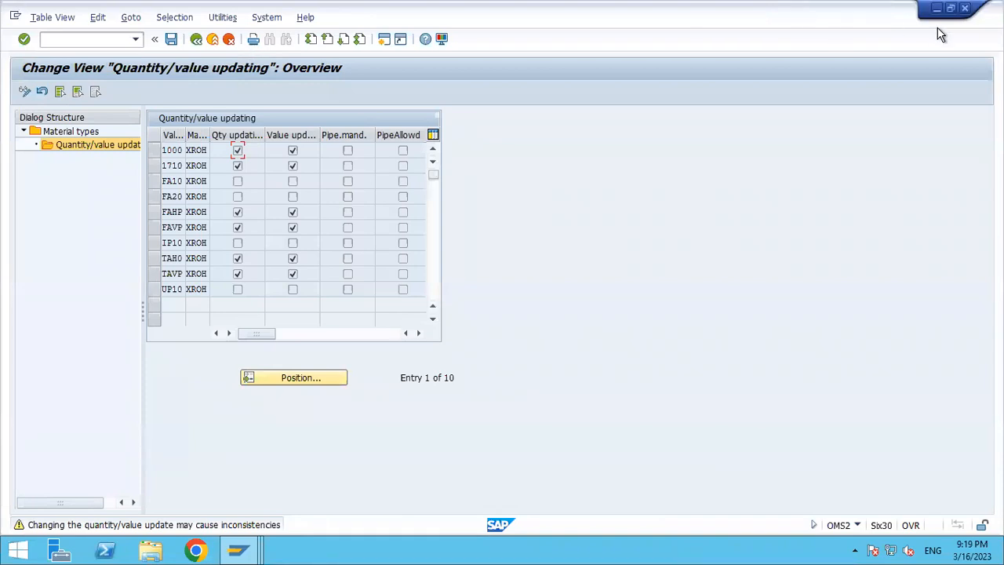
left_click(964, 11)
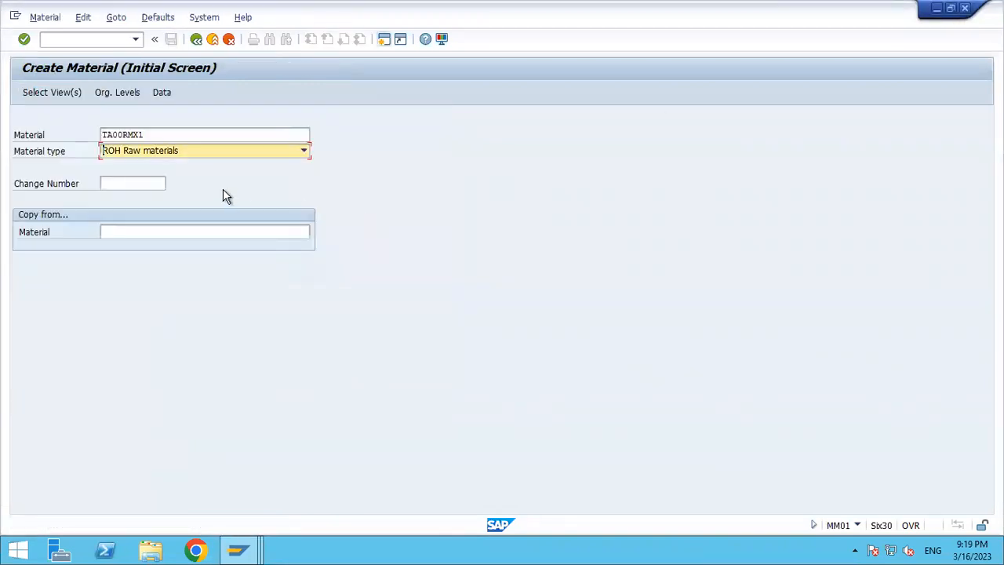
left_click(178, 148)
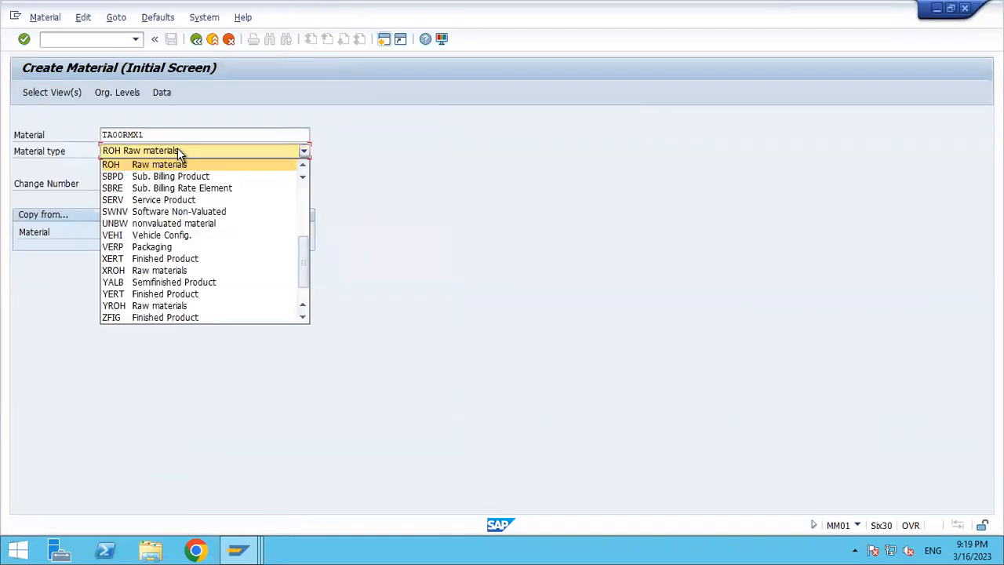
key("x")
key("Down")
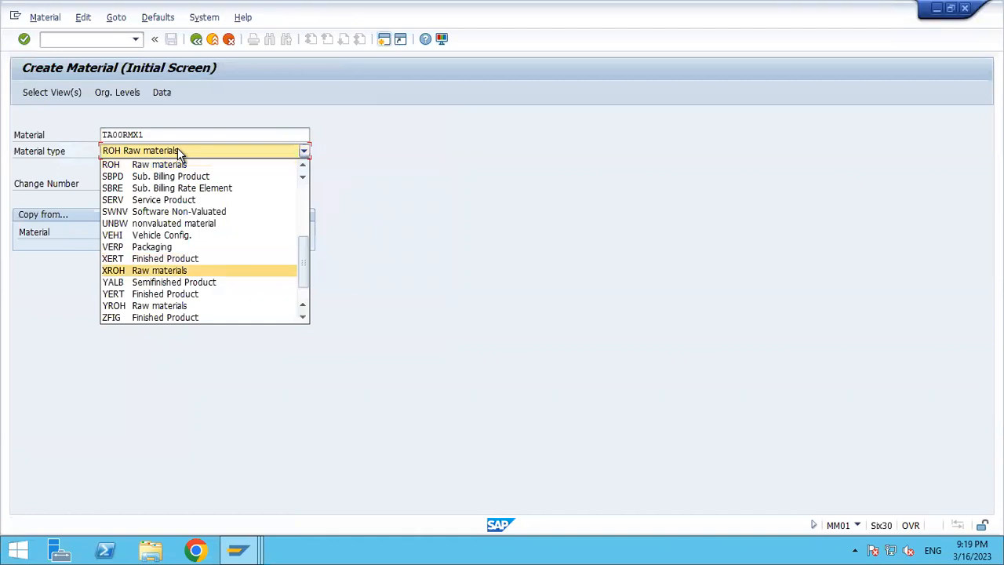
key("Return")
key("Return")
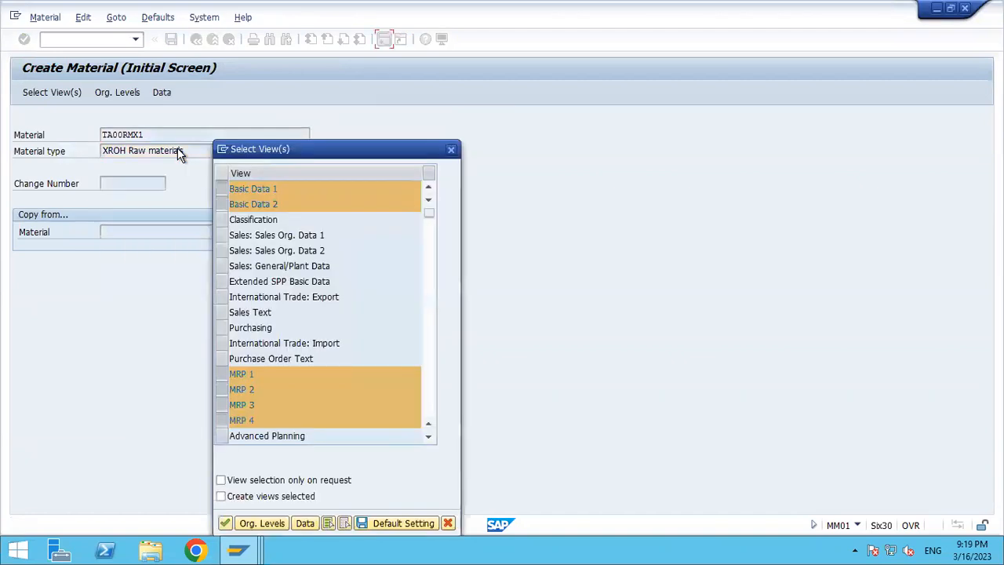
Add the Purchasing view to the selected views and check the list down to the General Plant Data / Storage views.
left_click_drag(298, 157, 334, 42)
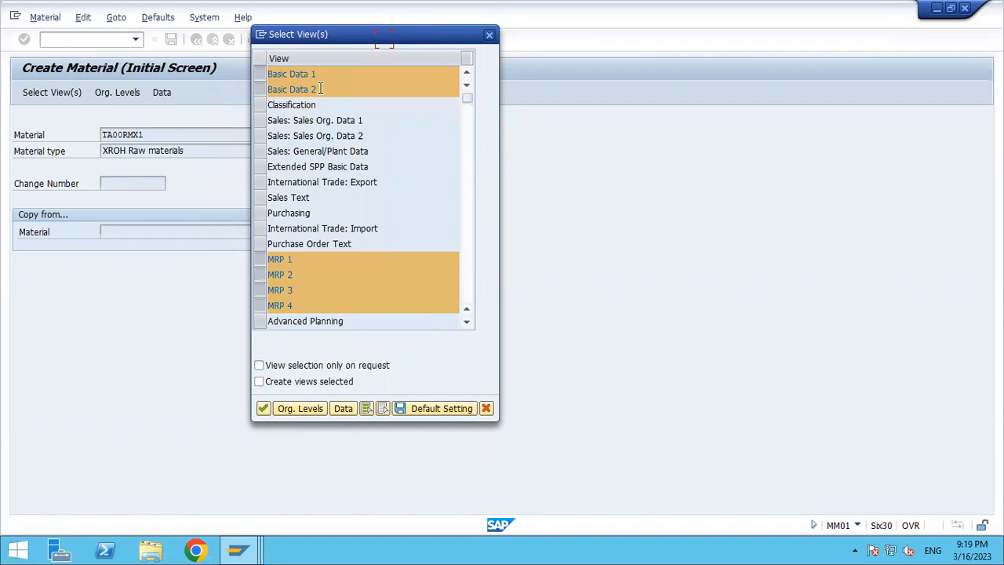
left_click(263, 216)
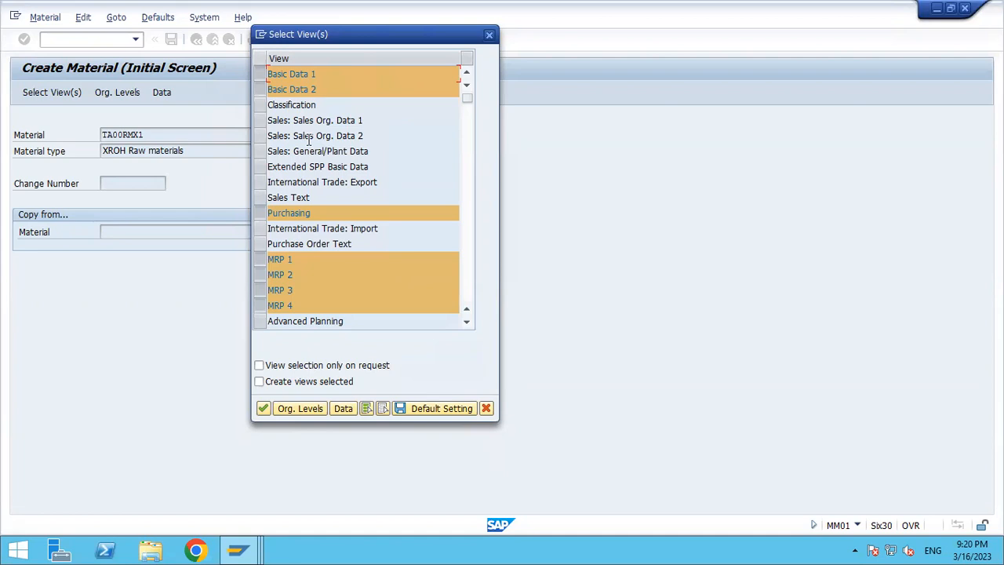
left_click(467, 322)
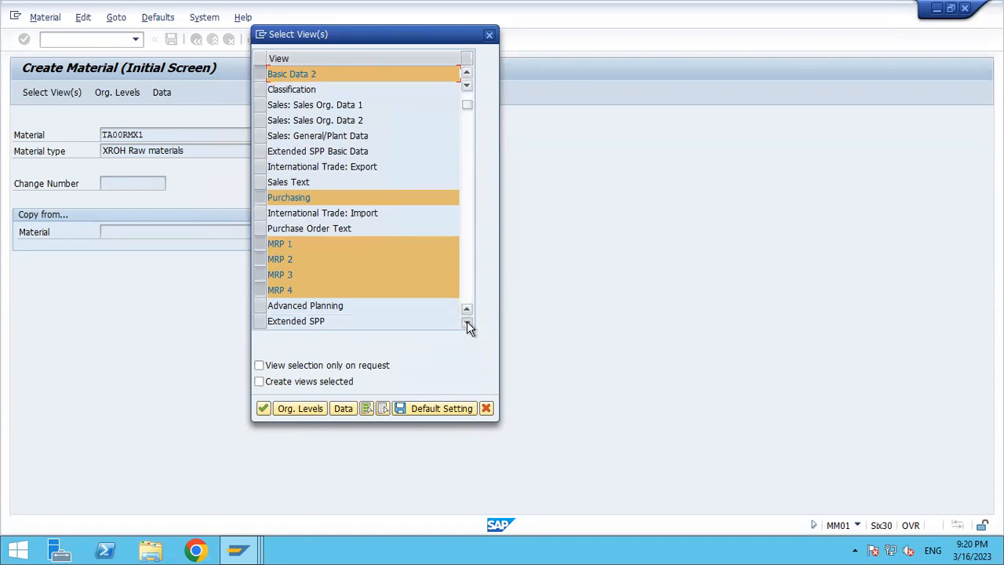
left_click(467, 323)
left_click(467, 322)
left_click(467, 323)
left_click(467, 323)
left_click(466, 322)
left_click(467, 323)
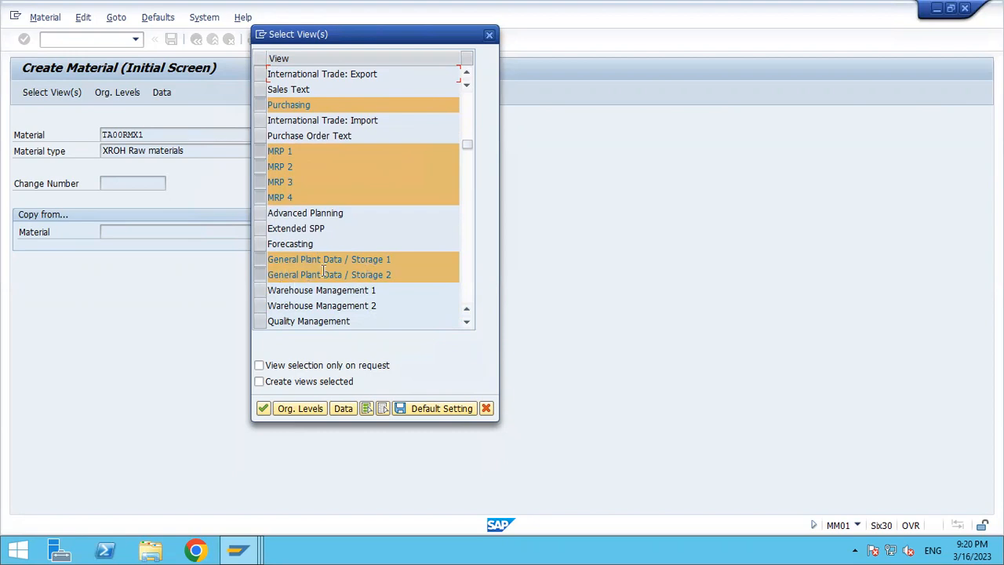
Review the selected views from Basic Data 1 down to Costing 2 and confirm the view selection.
left_click(467, 102)
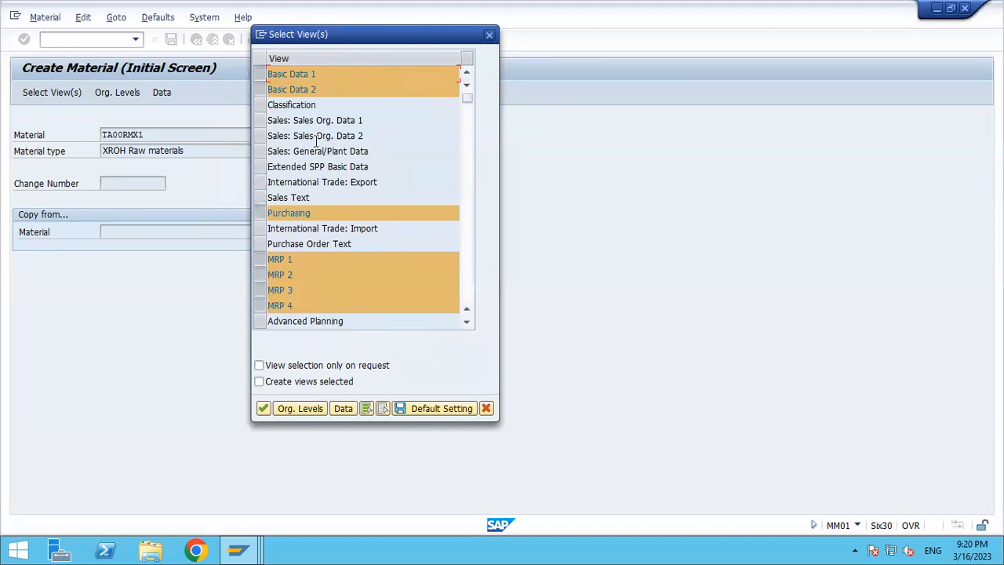
left_click(467, 322)
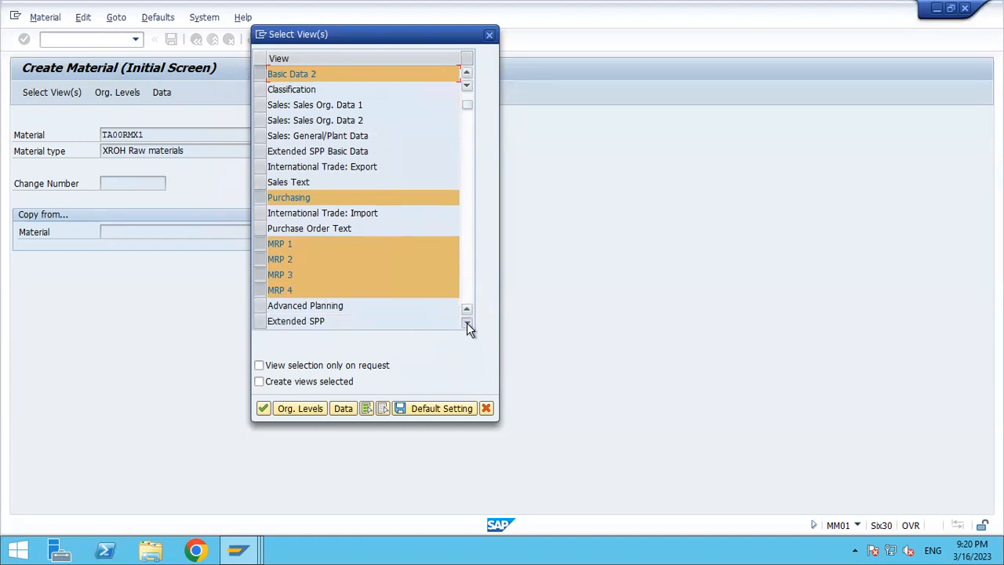
left_click(468, 325)
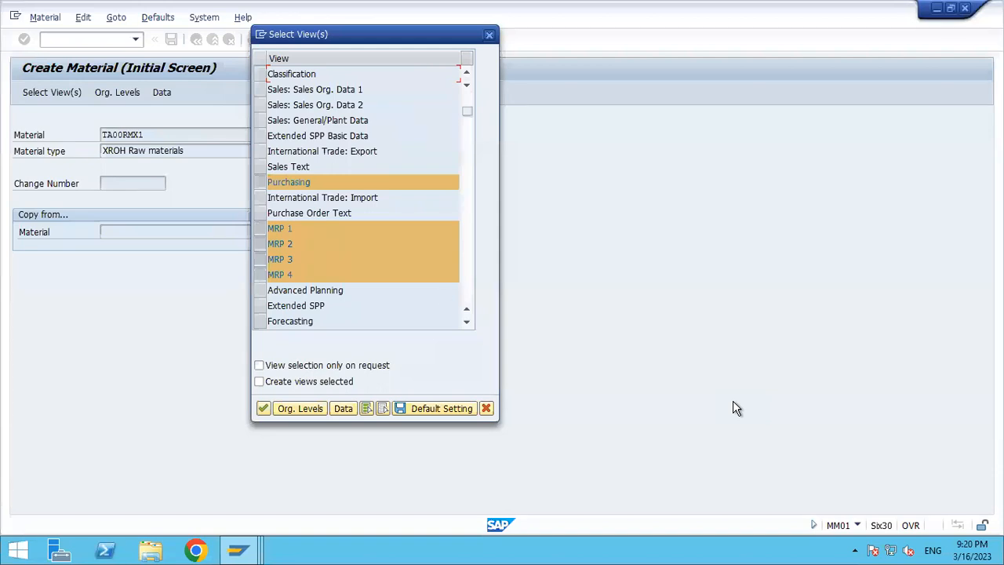
left_click(467, 323)
left_click(467, 323)
left_click(466, 323)
left_click(467, 324)
left_click(468, 324)
left_click(468, 323)
left_click(467, 323)
left_click(468, 323)
left_click(468, 324)
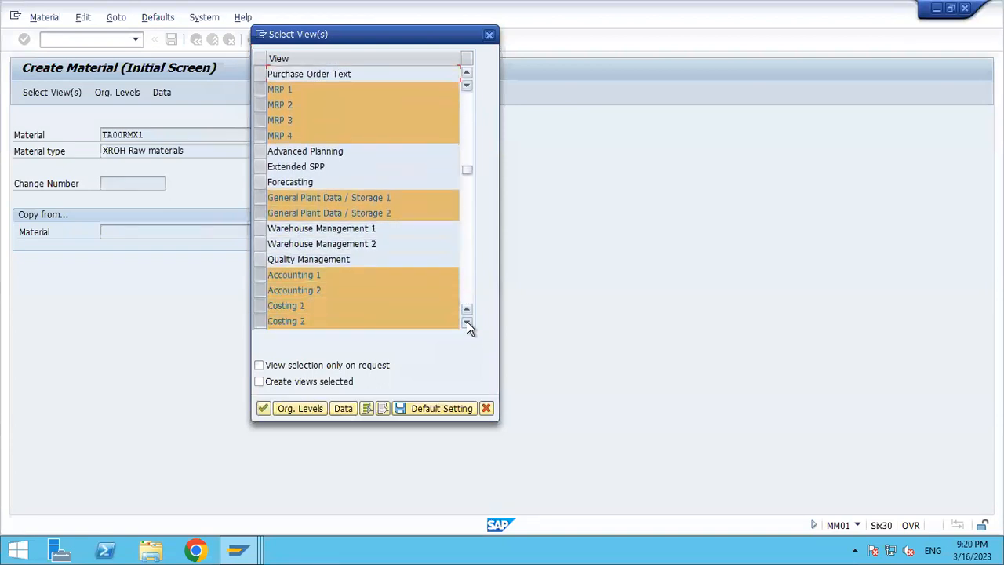
left_click(468, 323)
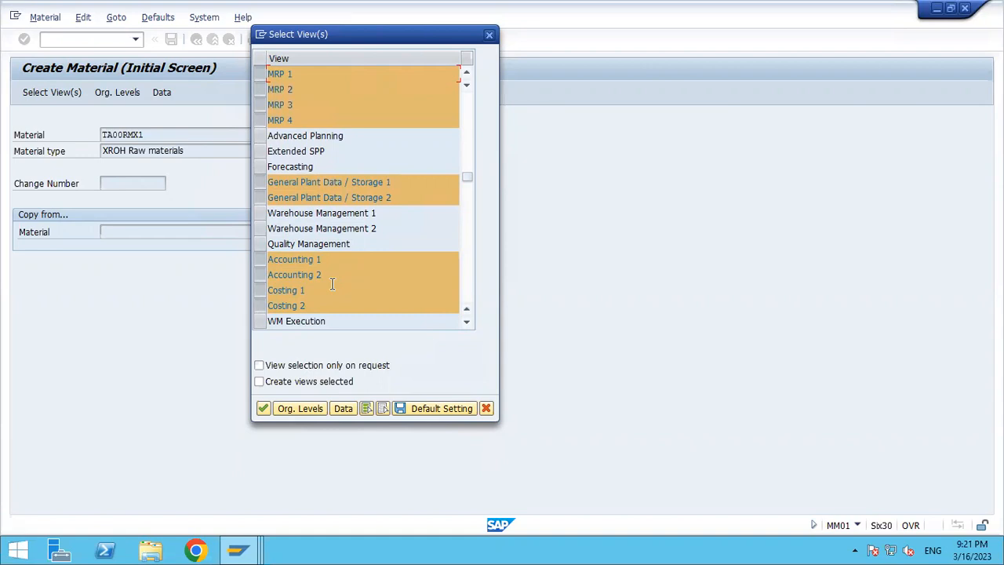
left_click(264, 408)
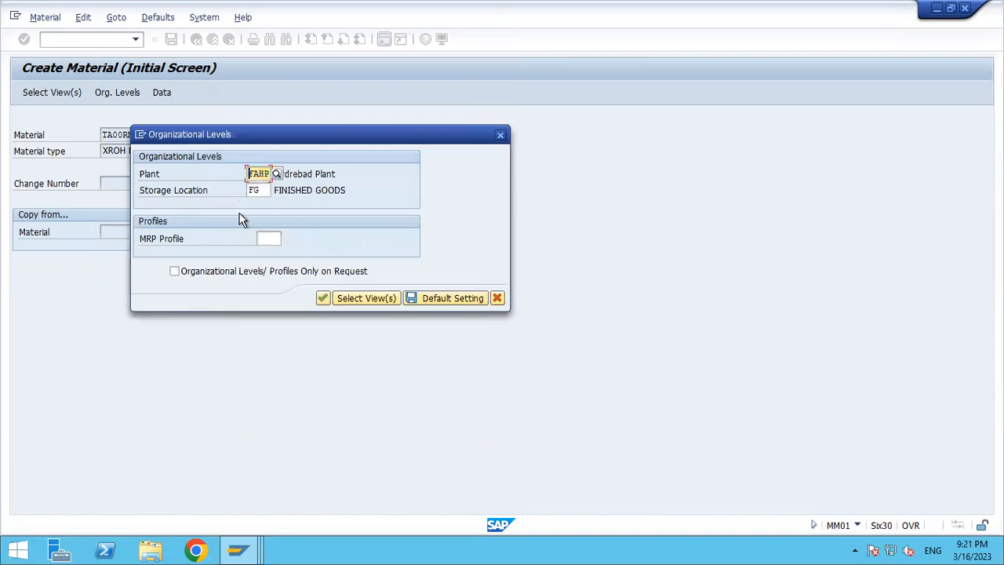
Clear the plant in the organizational levels and look up the Hyderabad plant code in the Excel workbook.
key("Delete")
key("Delete")
key("Delete")
key("Delete")
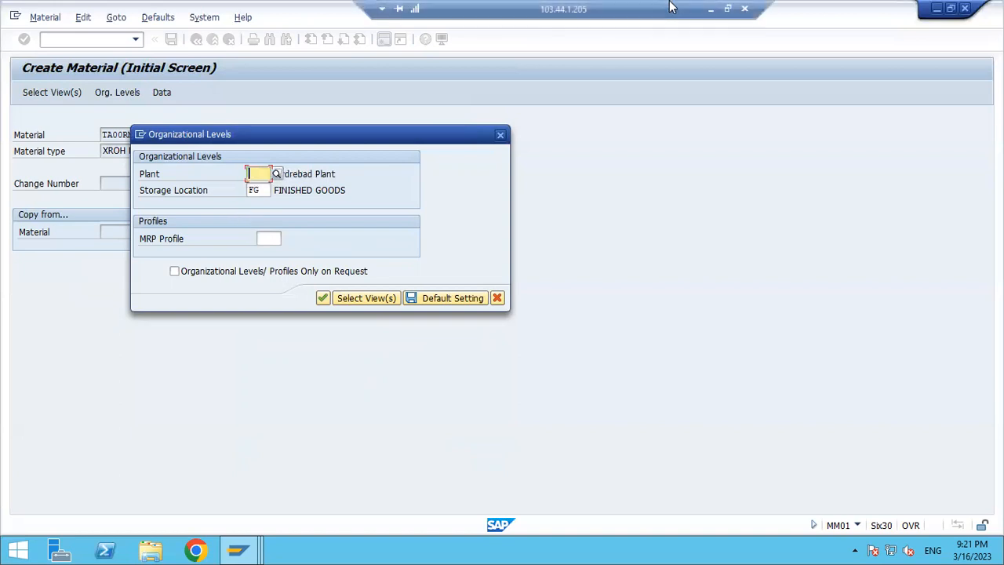
left_click(709, 8)
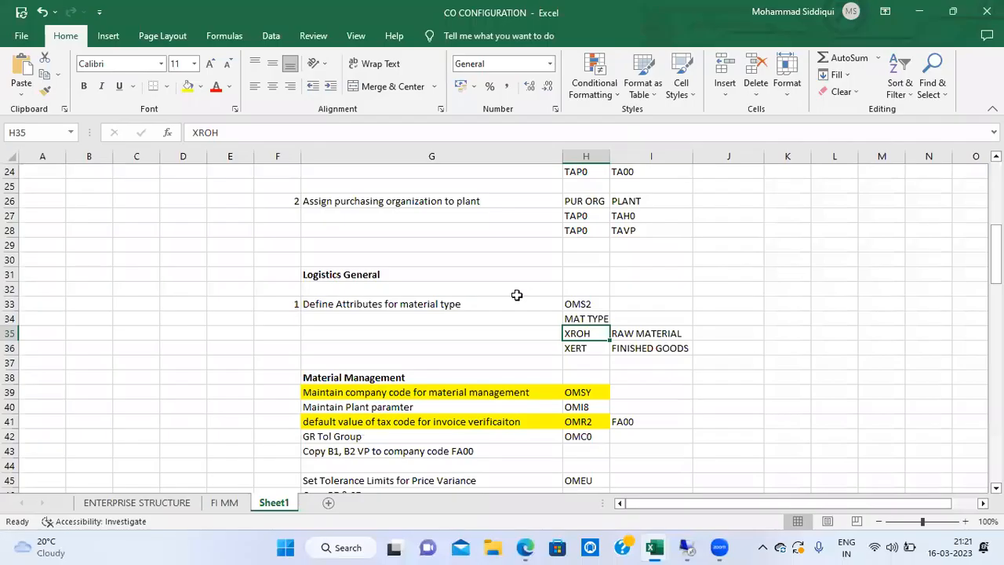
key("Up")
key("Up")
key("Up")
key("Up")
key("Up")
key("Up")
key("Up")
key("Up")
key("Right")
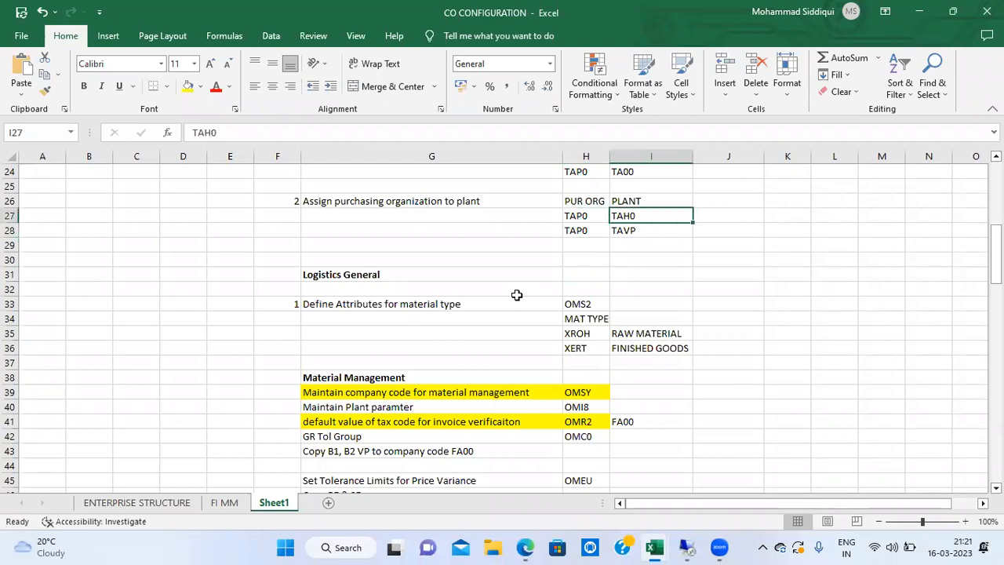
Back in SAP, set the plant to TAH0 and clear the storage location.
key("alt+Tab")
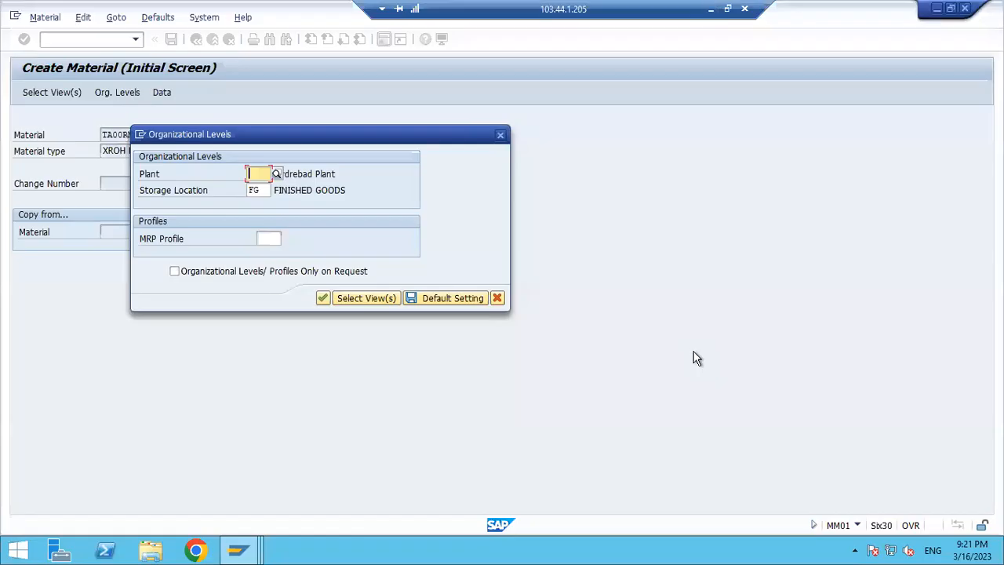
type("TAH0")
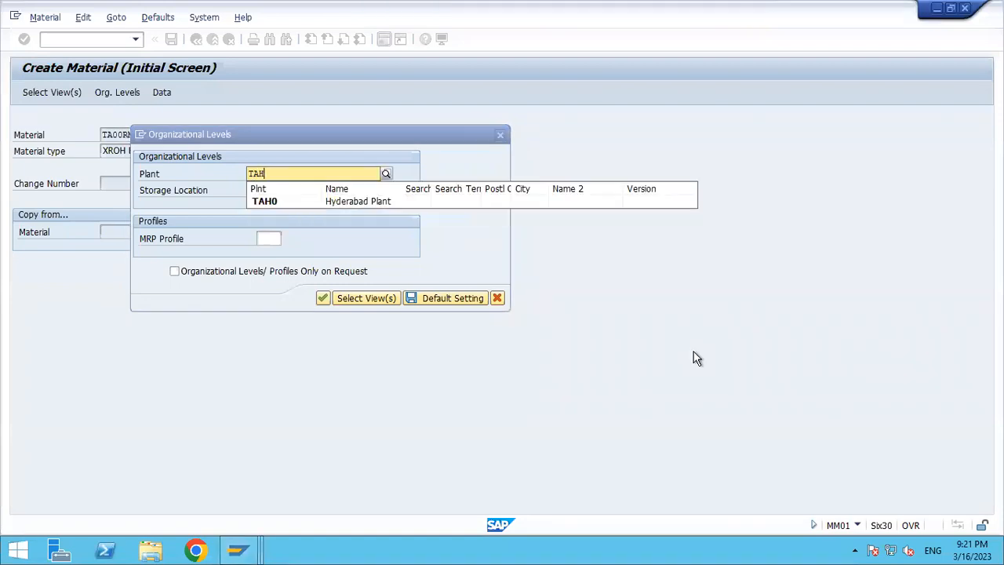
key("Down")
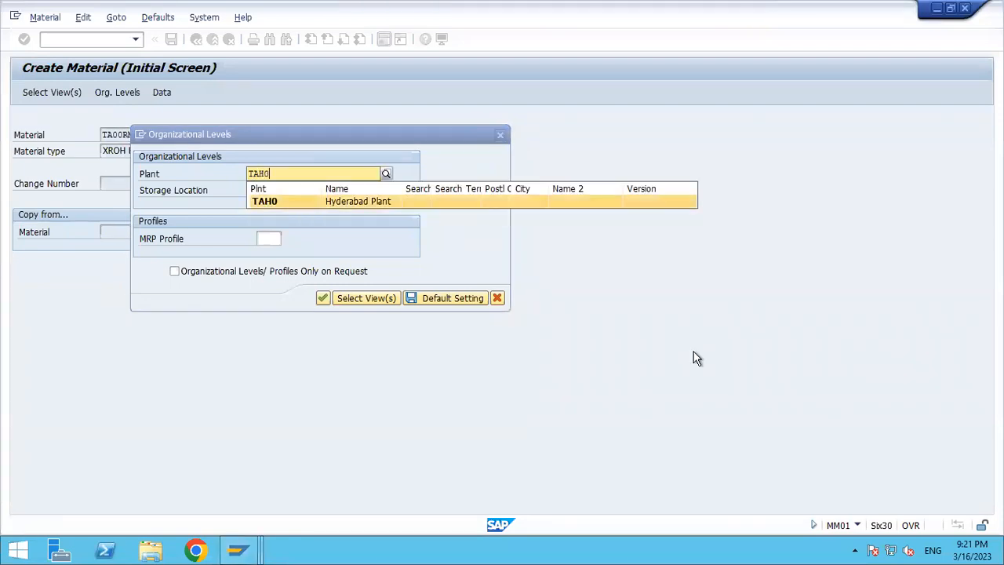
key("Return")
key("Delete")
key("Delete")
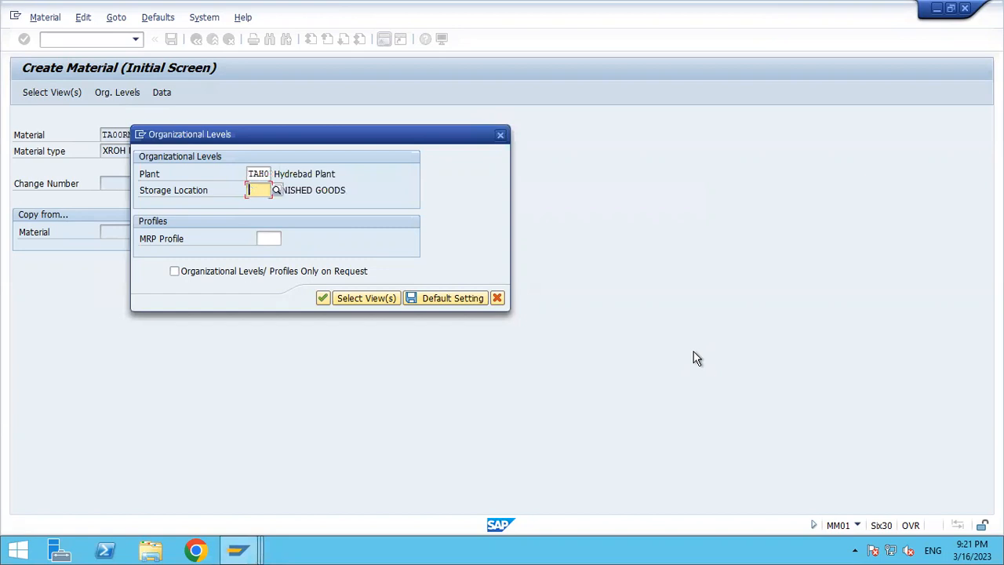
Open the possible storage locations, then switch to the CO CONFIGURATION workbook and search for STO to look up the storage location code.
mouse_move(844, 7)
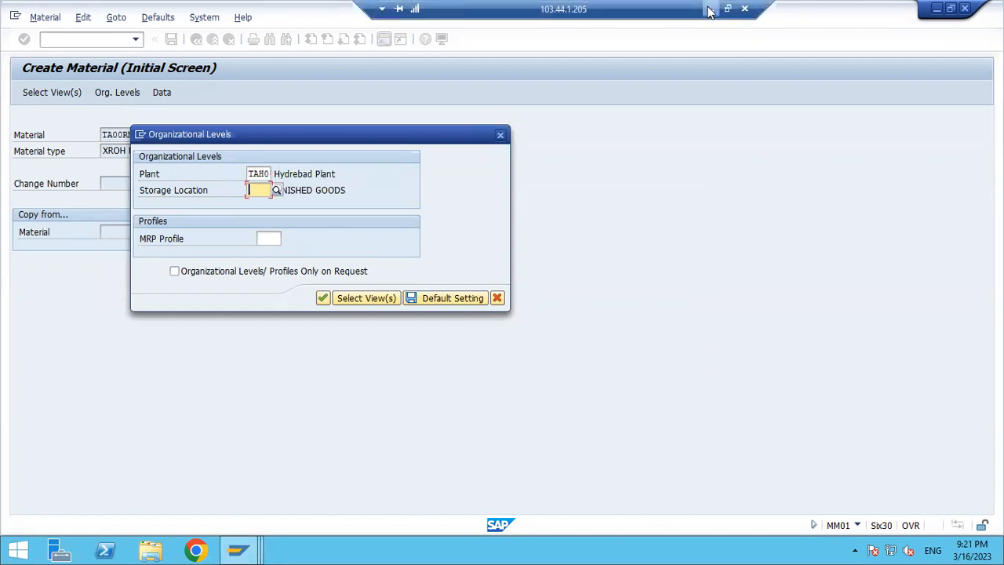
left_click(276, 190)
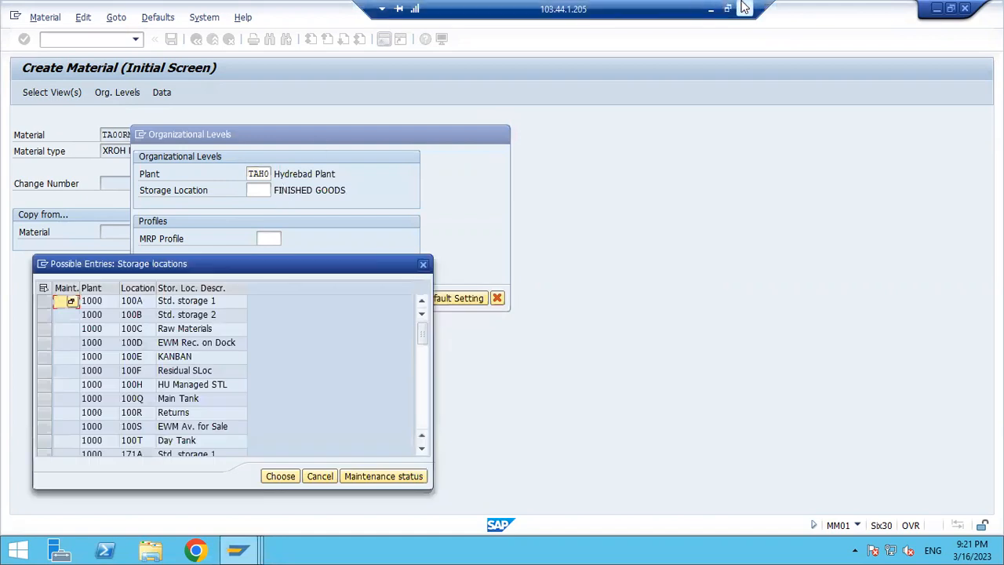
left_click(709, 8)
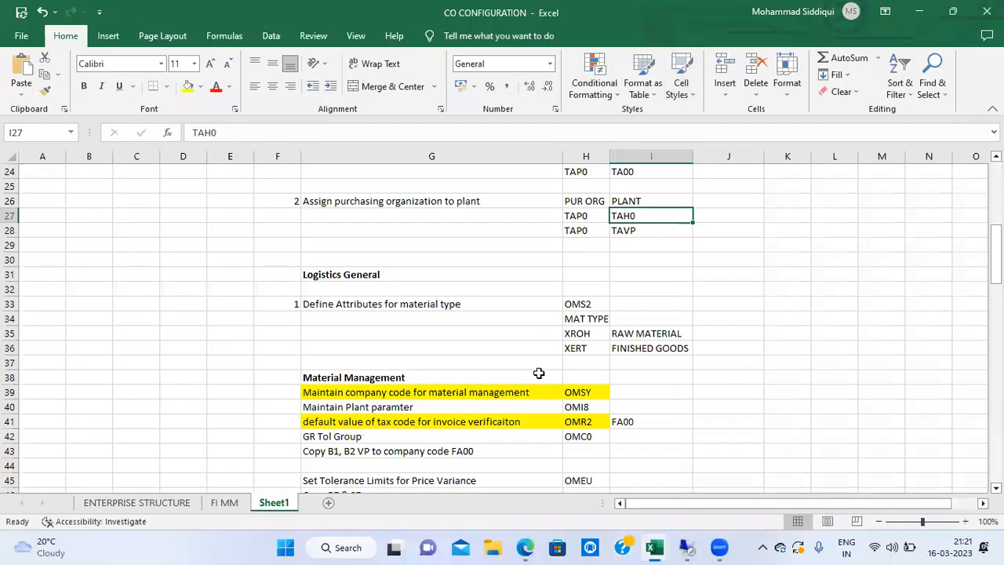
key("ctrl+f")
type("STO")
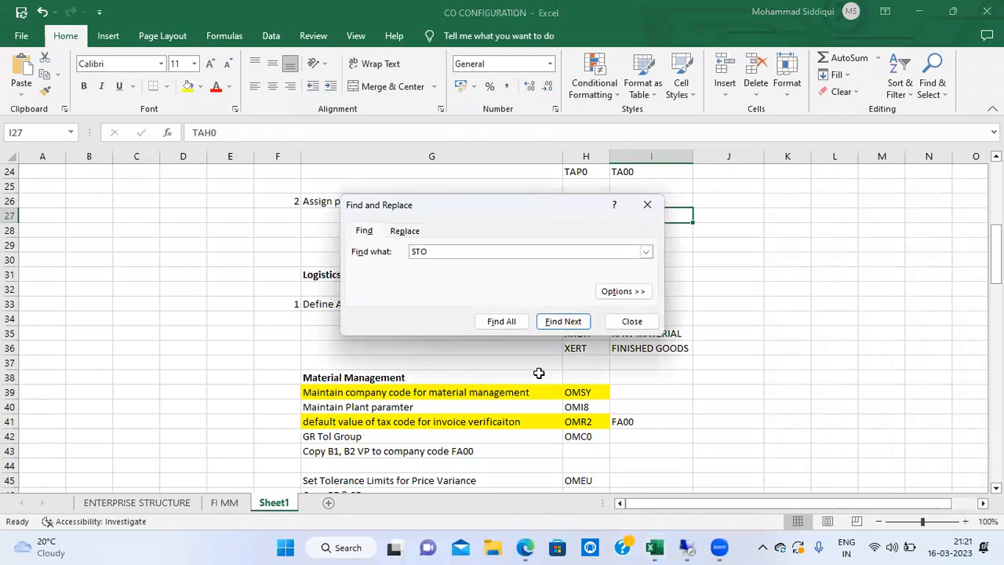
key("Return")
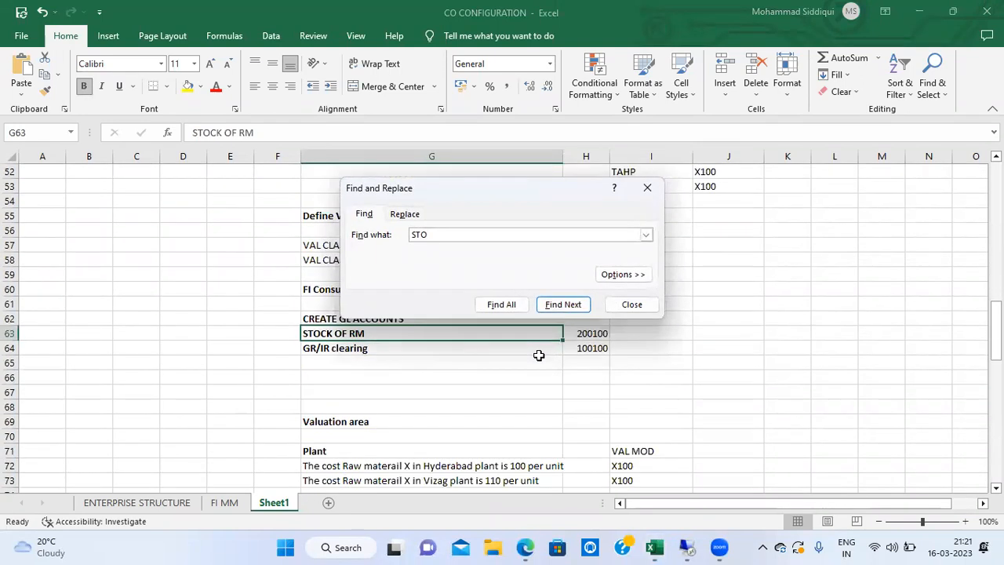
key("Return")
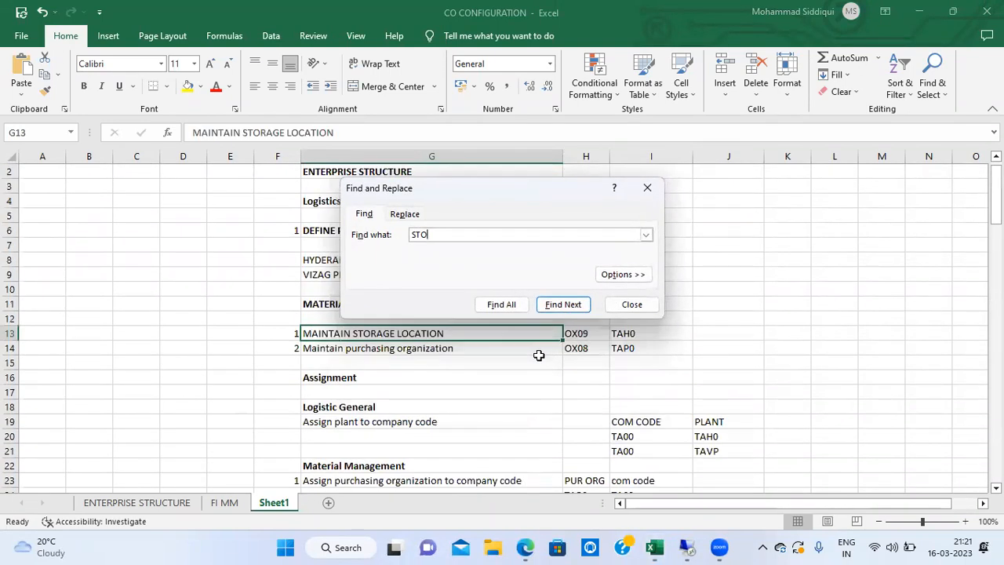
left_click(647, 188)
left_click(634, 333)
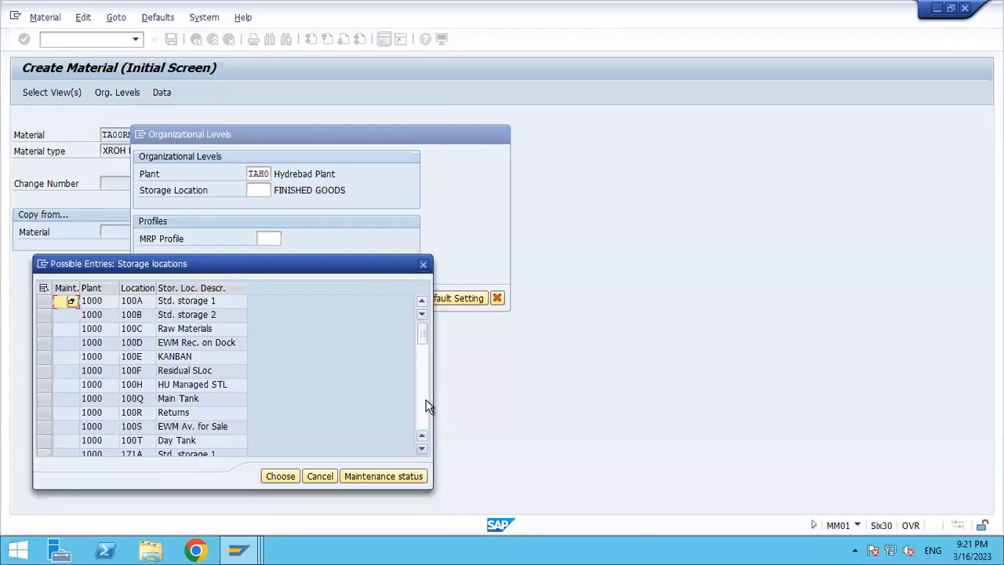
Back in SAP, choose storage location TAH0 of plant TAH0 and try to store the organizational levels as the default setting.
scroll(427, 405, "down", 5)
left_click(424, 403)
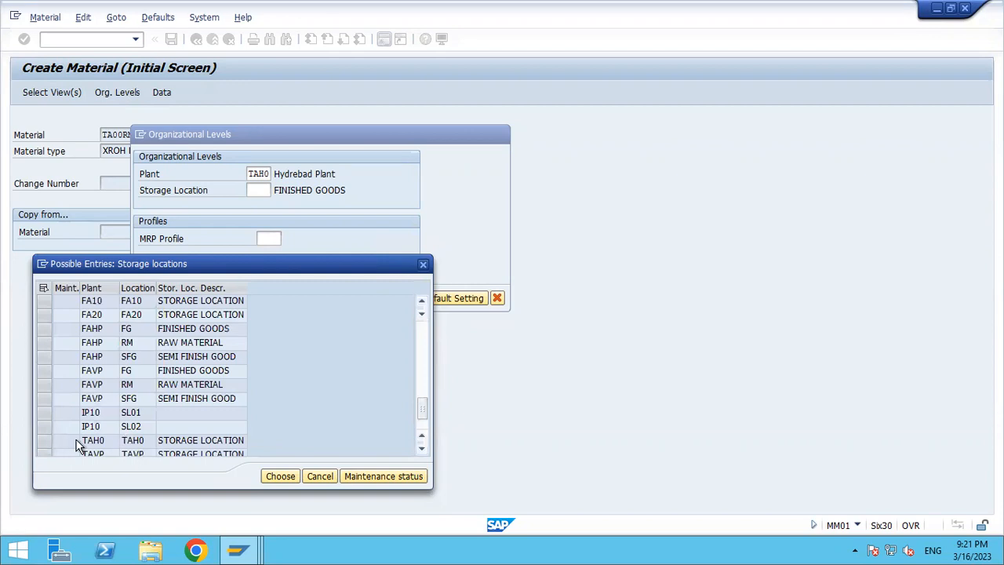
left_click(43, 441)
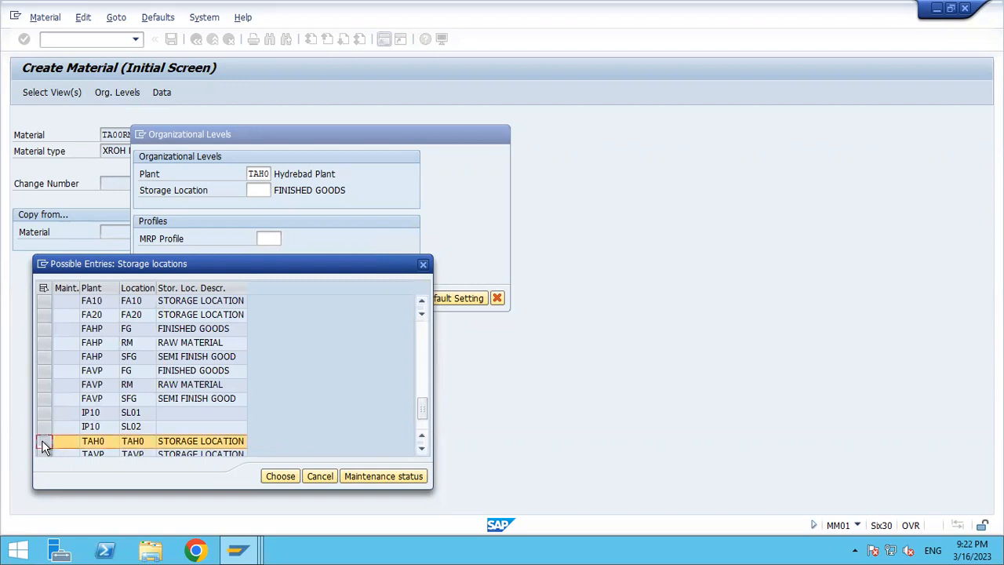
left_click(278, 476)
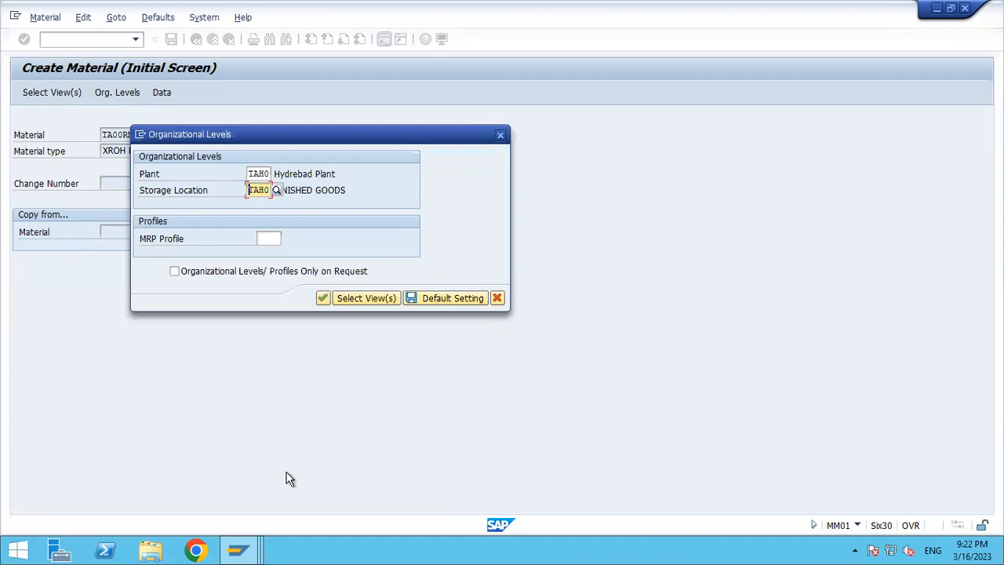
left_click(458, 301)
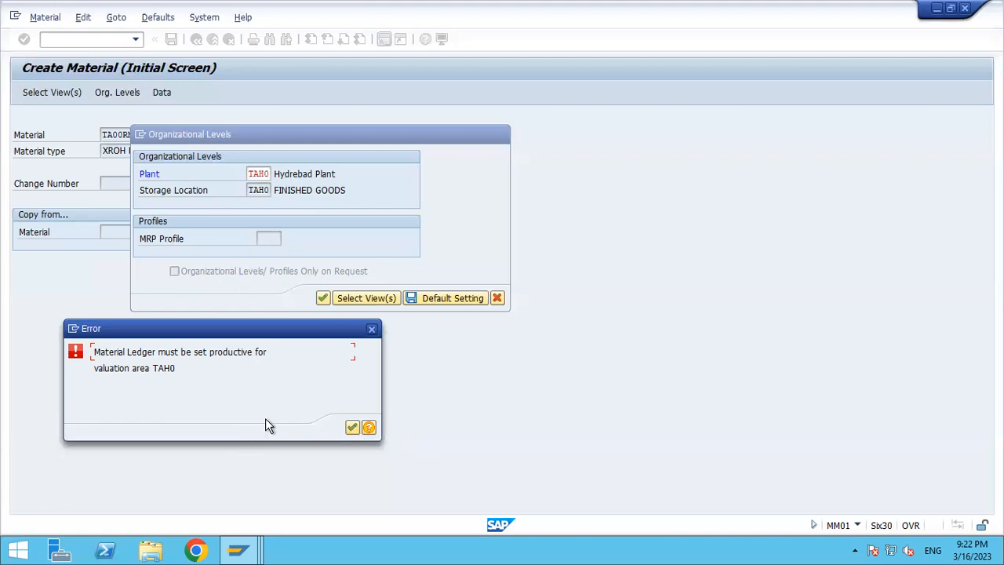
Close the error and the organizational levels, leave material creation, and open the SAP Customizing Implementation Guide through SPRO.
left_click(351, 427)
left_click(501, 136)
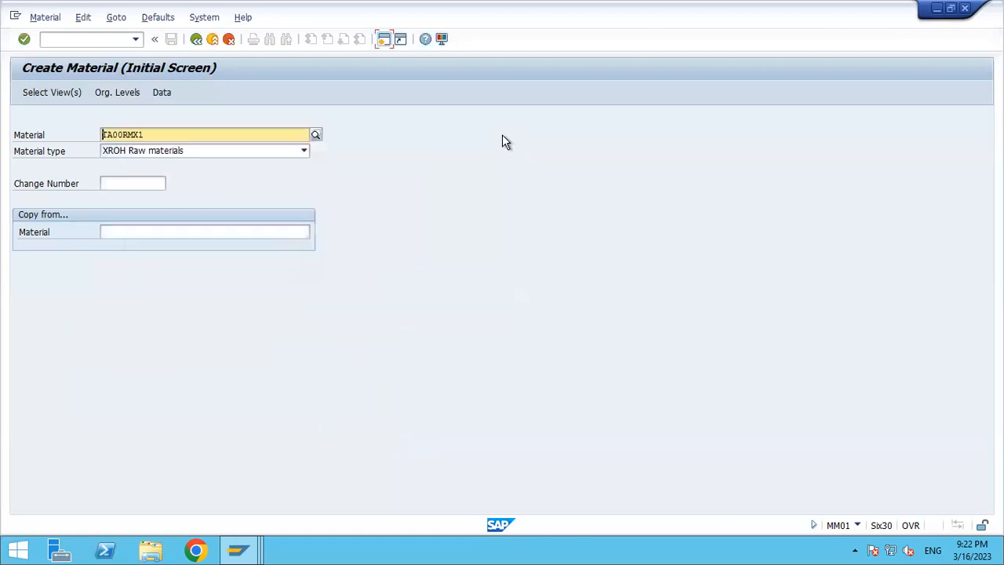
left_click(212, 40)
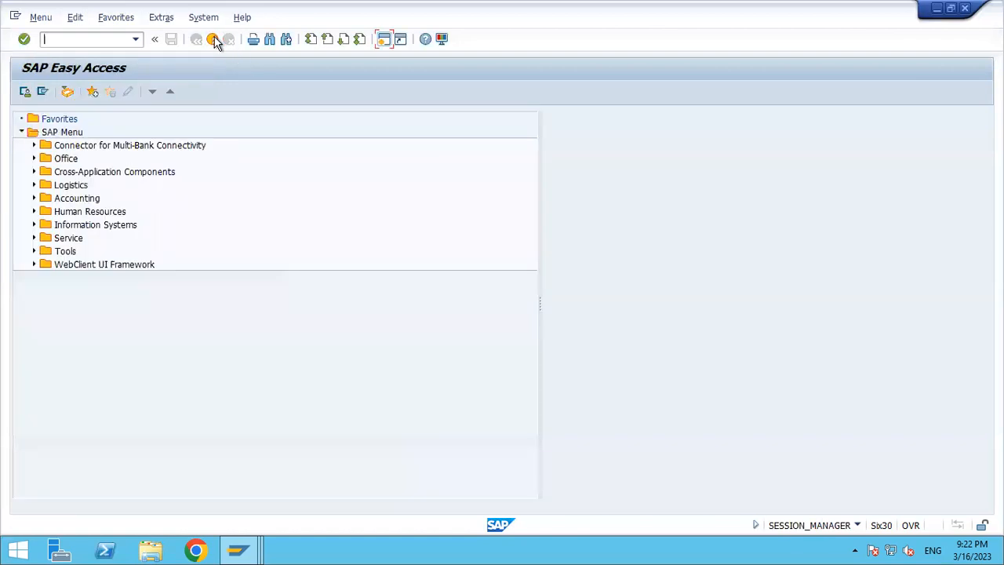
type("spro")
key("Return")
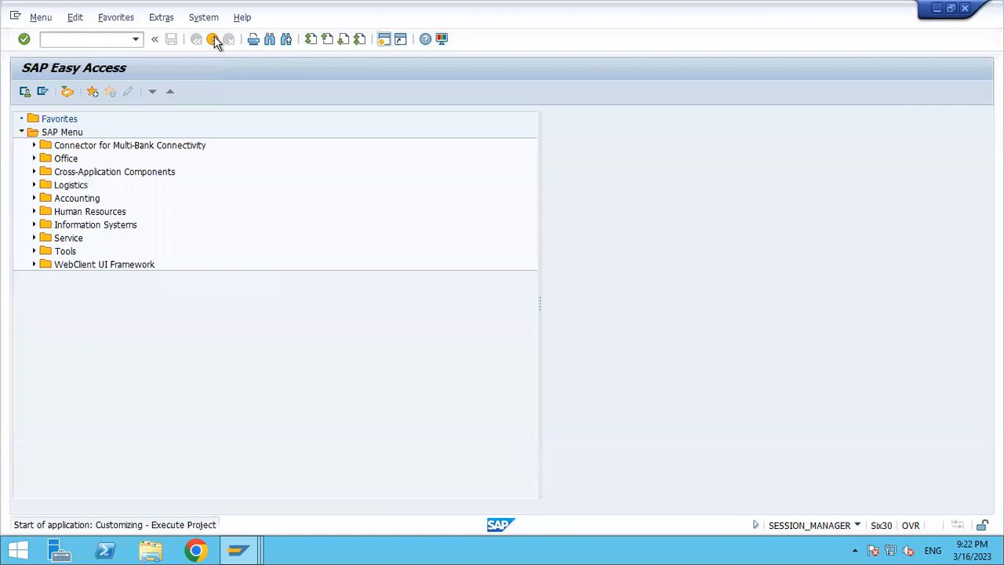
left_click(107, 91)
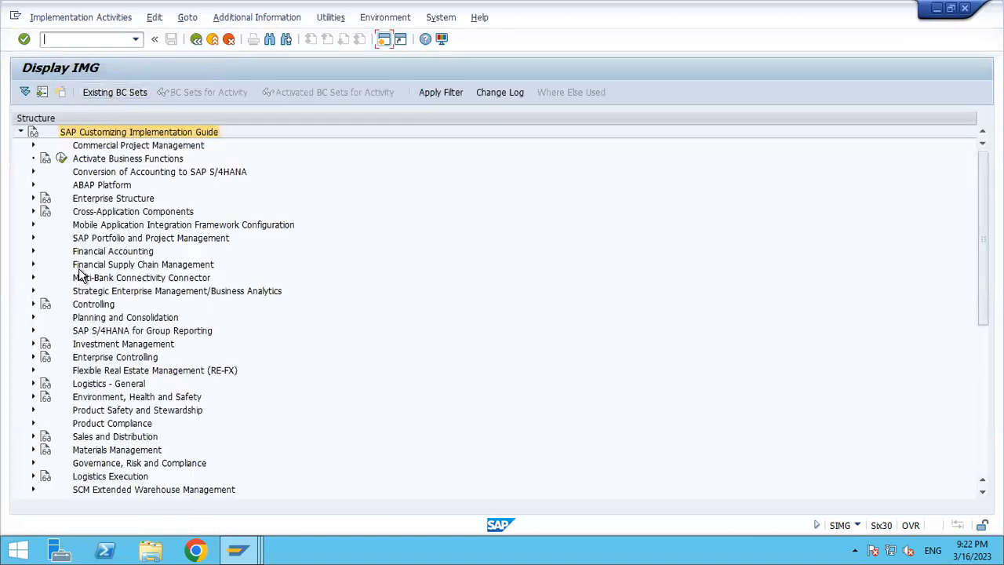
In the implementation guide, expand Financial Accounting, Financial Accounting Global Settings and Ledgers.
left_click(122, 256)
double_click(121, 252)
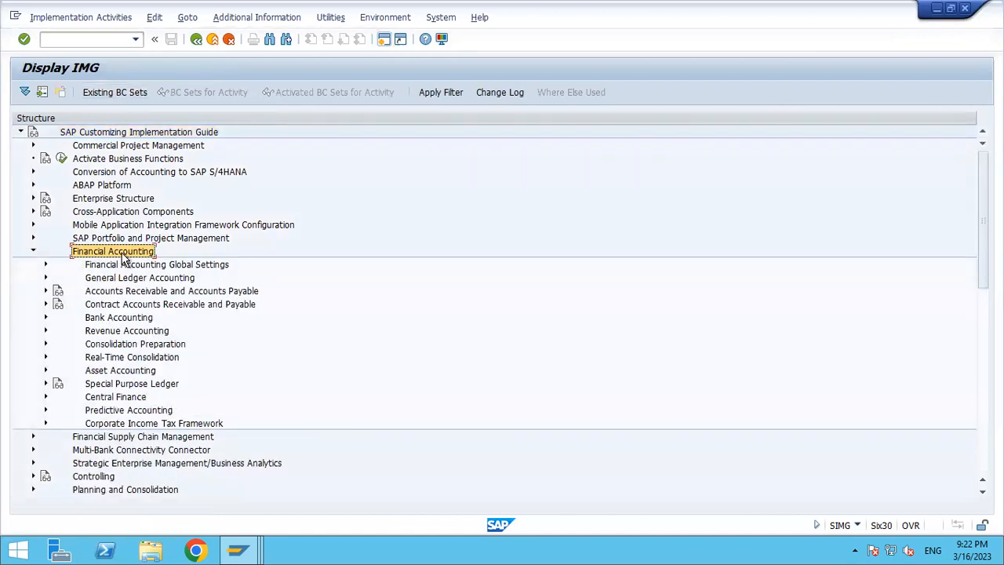
key("Down")
key("Down")
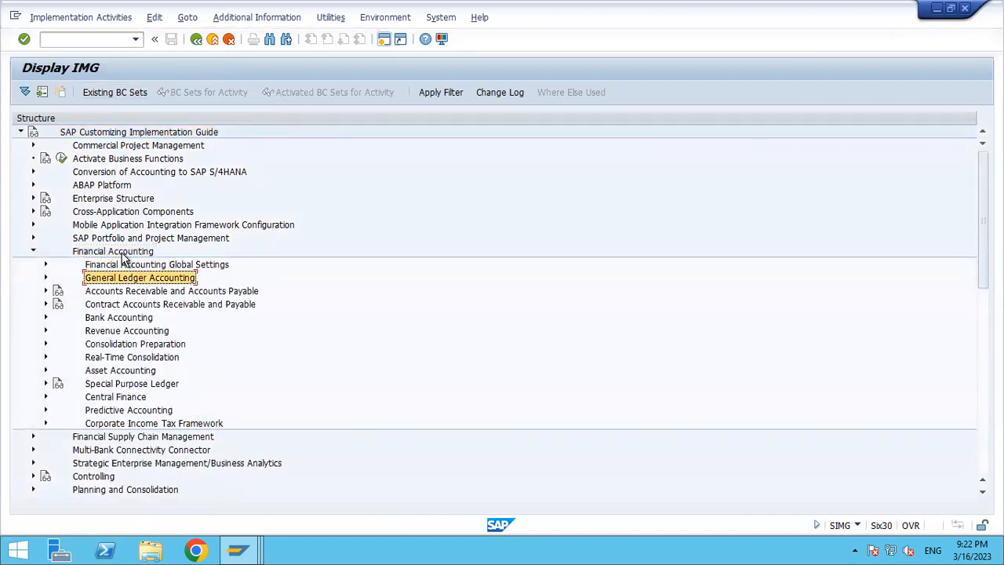
key("Up")
key("Right")
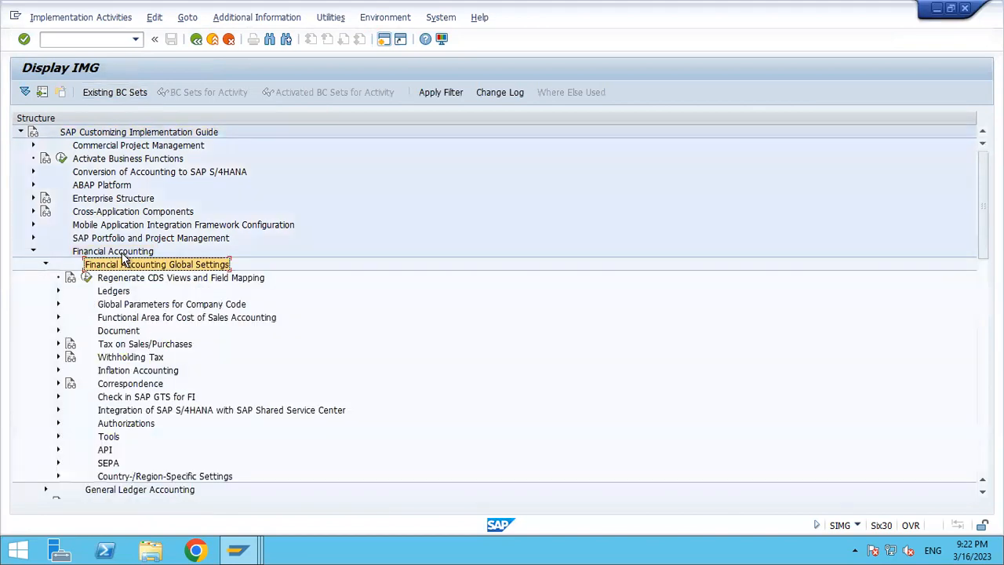
key("Down")
key("Down")
key("Right")
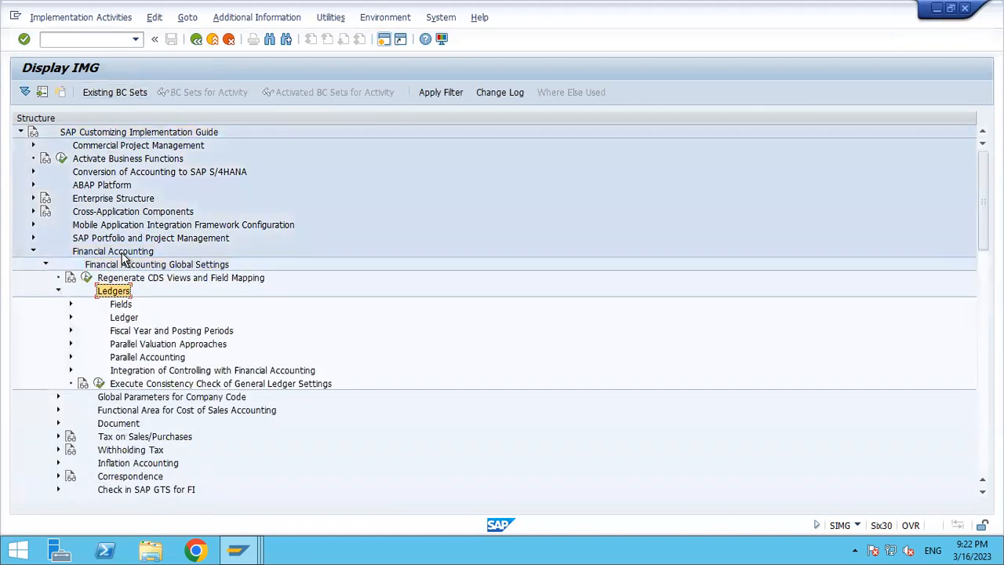
Expand Parallel Valuation Approaches and its Multiple Valuation Approaches/Transfer Prices node under Ledgers.
key("Down")
key("Down")
key("Down")
key("Down")
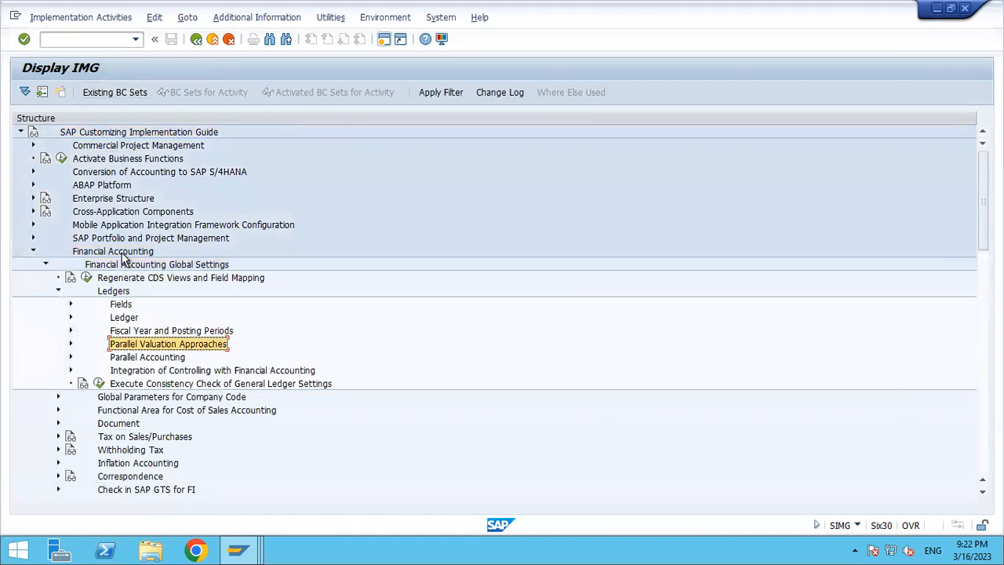
key("Right")
key("Down")
key("Down")
Check the activities under the Activation node of Multiple Valuation Approaches/Transfer Prices, and collapse the node again.
key("Down")
key("Down")
key("Down")
key("Right")
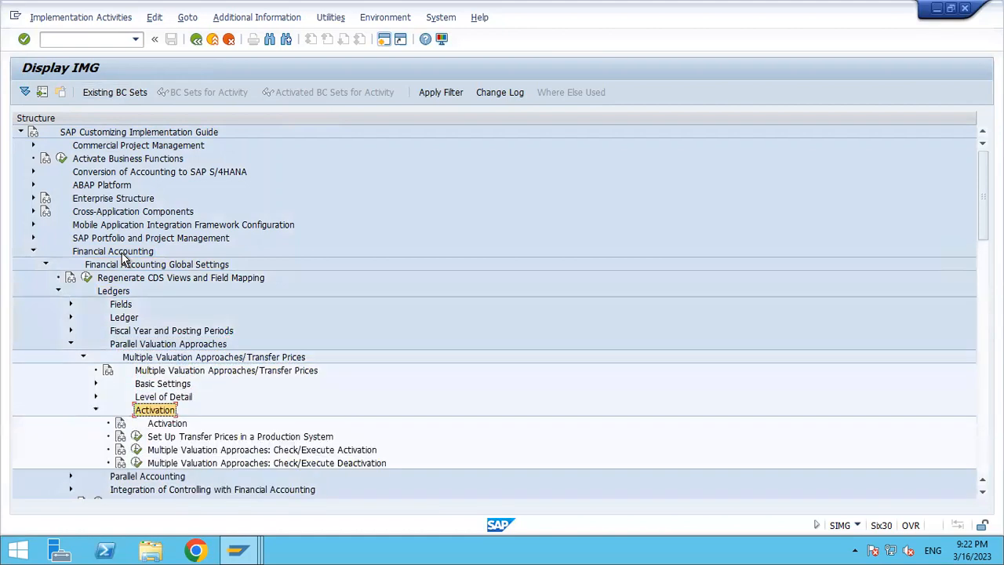
key("Down")
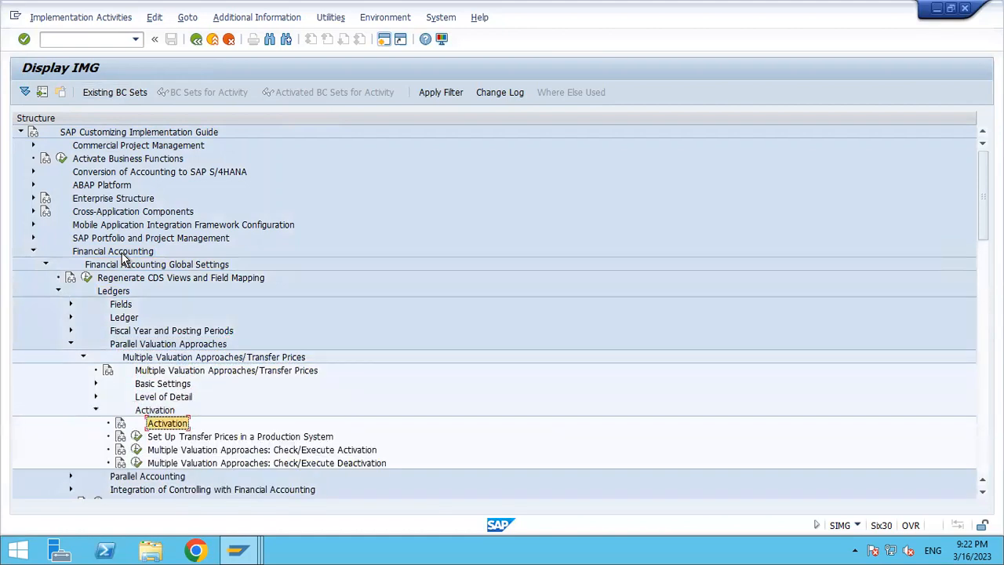
key("Up")
key("Left")
Expand Basic Settings under Multiple Valuation Approaches/Transfer Prices to list its activities.
key("Up")
key("Up")
key("Right")
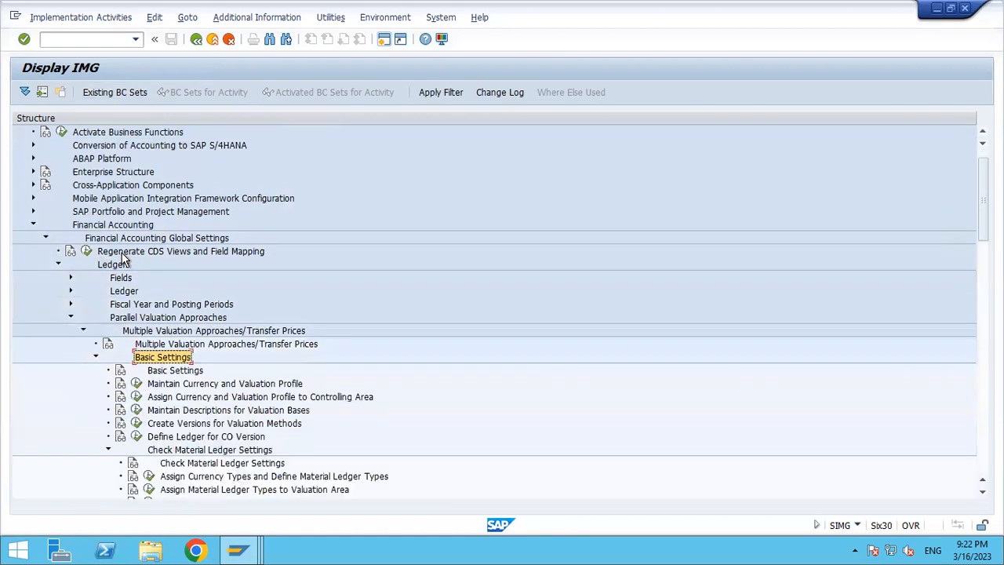
key("Down")
key("Down")
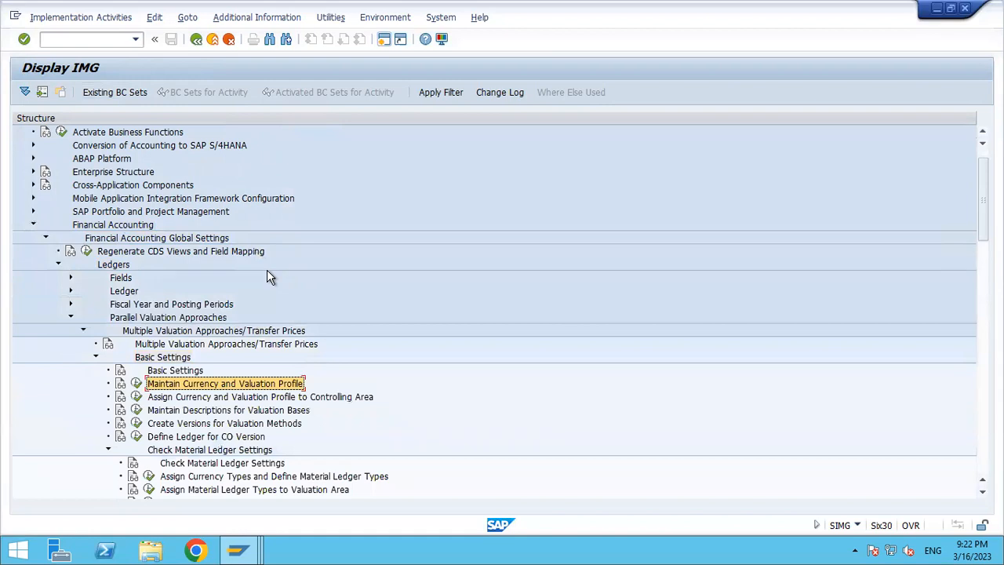
Examine the Basic Settings activities and the currency type, valuation area assignment and activation activities under Check Material Ledger Settings.
key("Up")
key("Up")
key("Down")
key("Down")
key("Down")
key("Down")
key("Down")
key("Down")
key("Down")
key("Down")
key("Down")
key("Down")
key("Down")
key("Down")
key("Down")
key("Down")
key("Down")
key("Down")
key("Down")
key("Down")
key("Down")
key("Down")
key("Down")
key("Down")
key("Up")
key("Up")
key("Up")
key("Up")
key("Up")
key("Up")
key("Up")
key("Up")
key("Up")
key("Up")
key("Up")
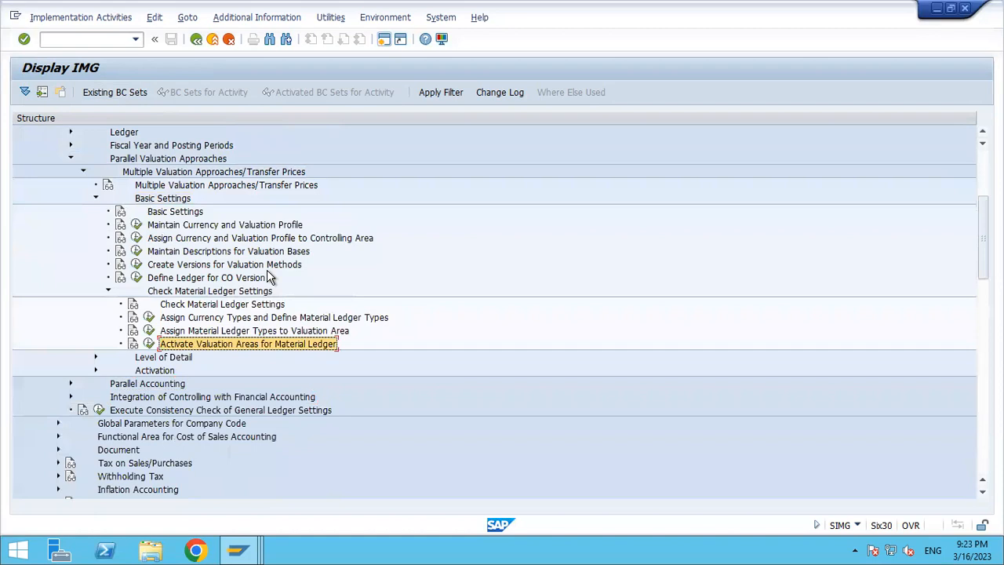
key("Up")
key("Up")
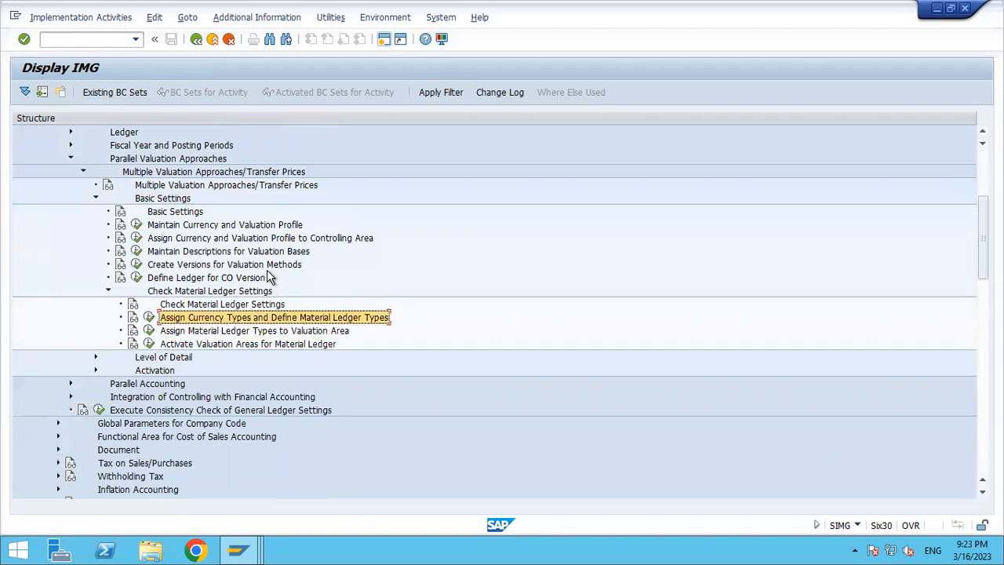
key("Down")
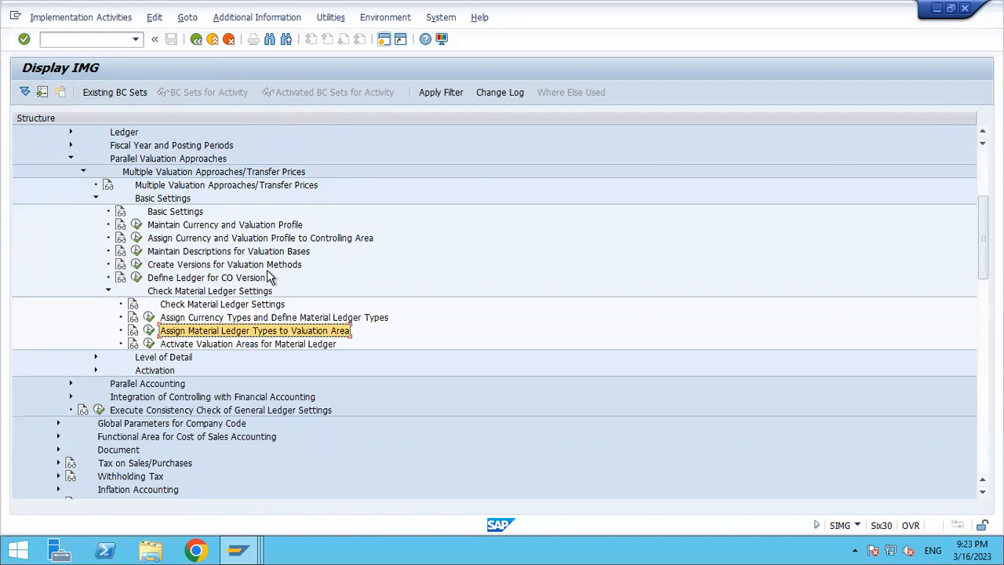
key("Down")
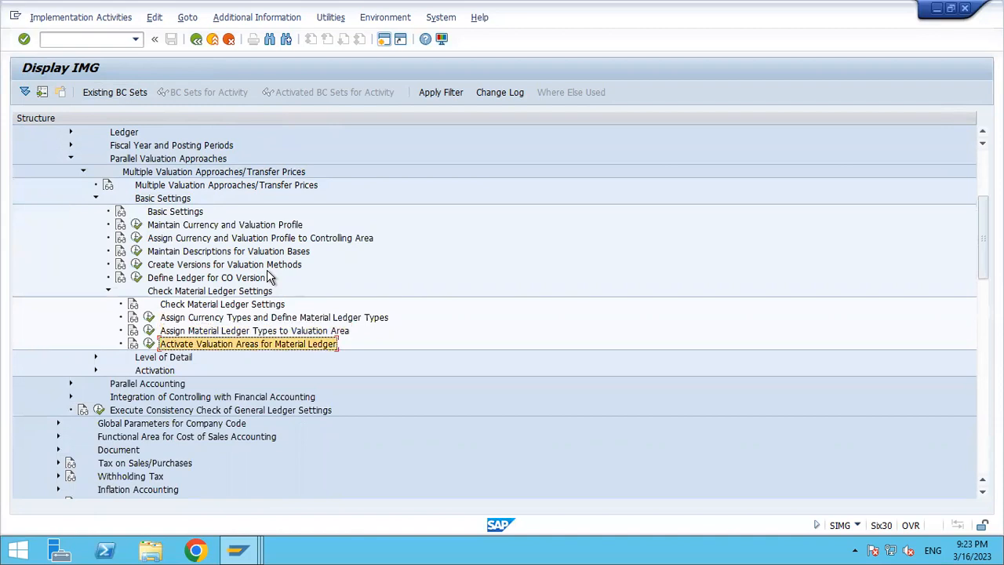
Display the IMG activity keys as additional information beside the structure and widen that column to show them fully.
left_click(298, 17)
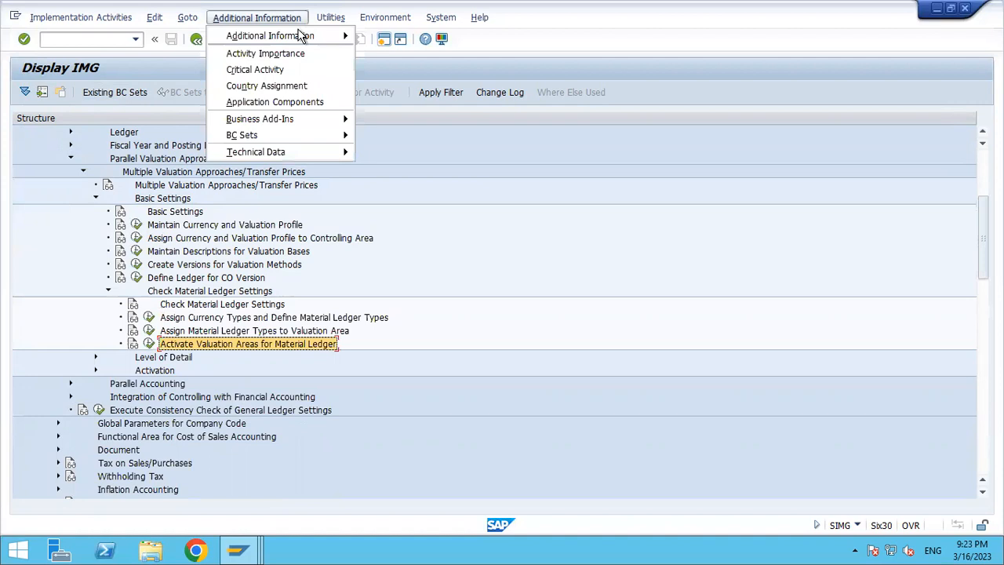
mouse_move(302, 38)
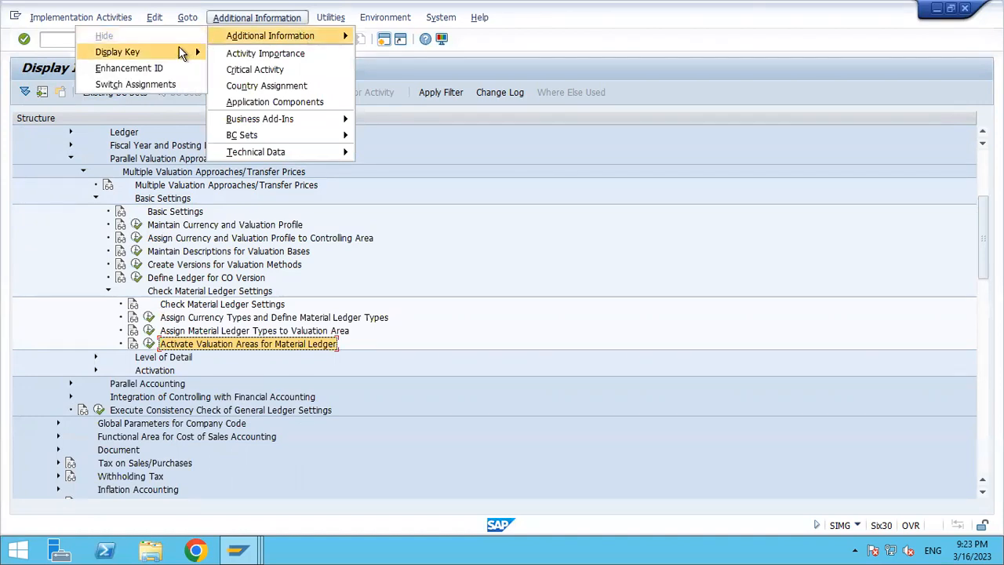
mouse_move(179, 49)
left_click(233, 69)
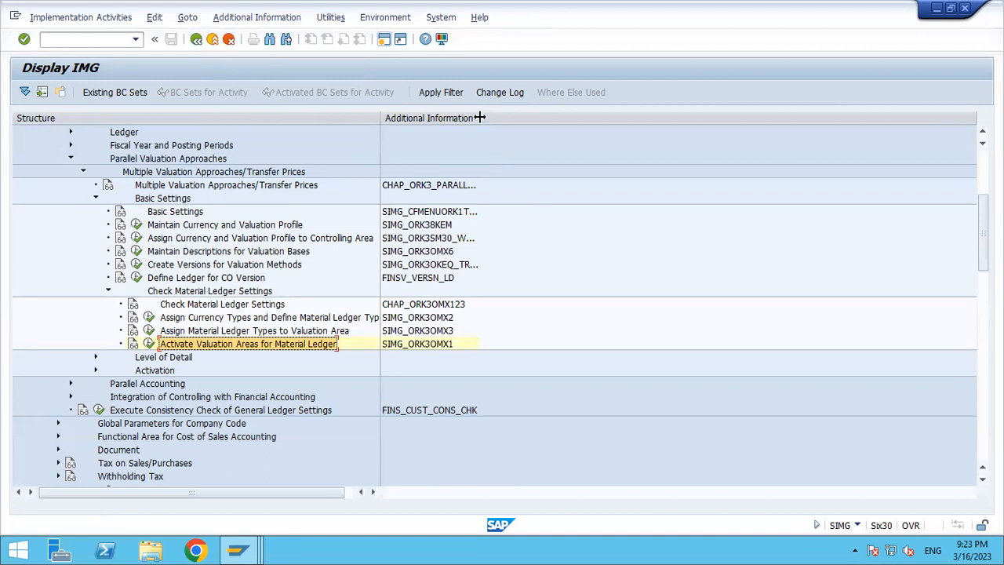
left_click_drag(479, 117, 519, 126)
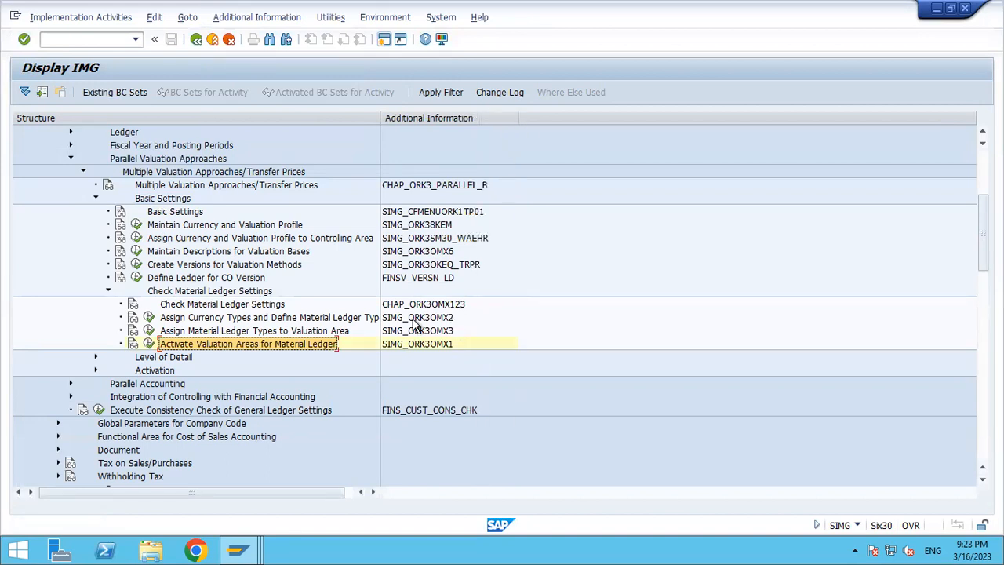
Select the activity Assign Currency Types and Define Material Ledger Types and widen the Structure column to show its full name.
left_click(194, 319)
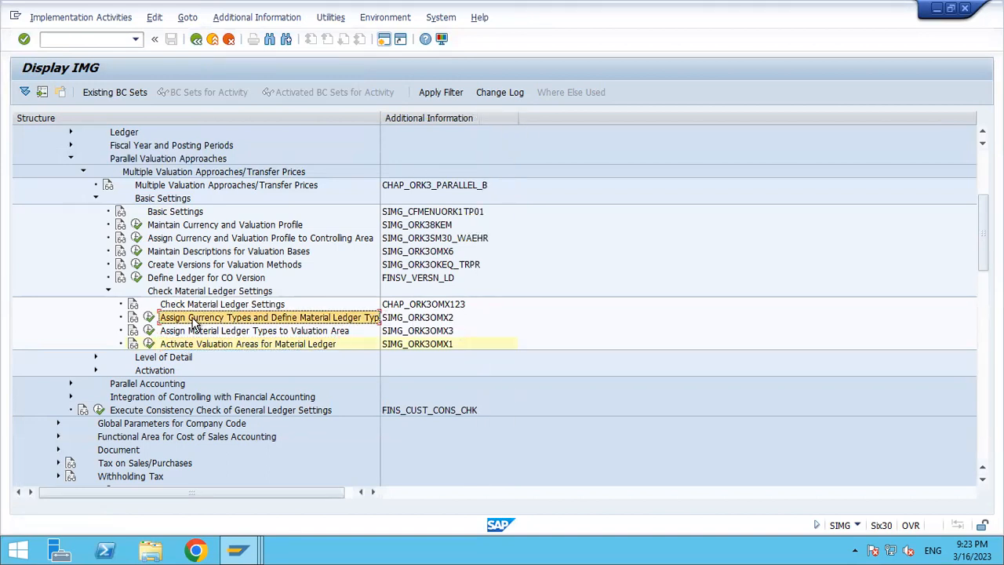
left_click_drag(376, 116, 435, 116)
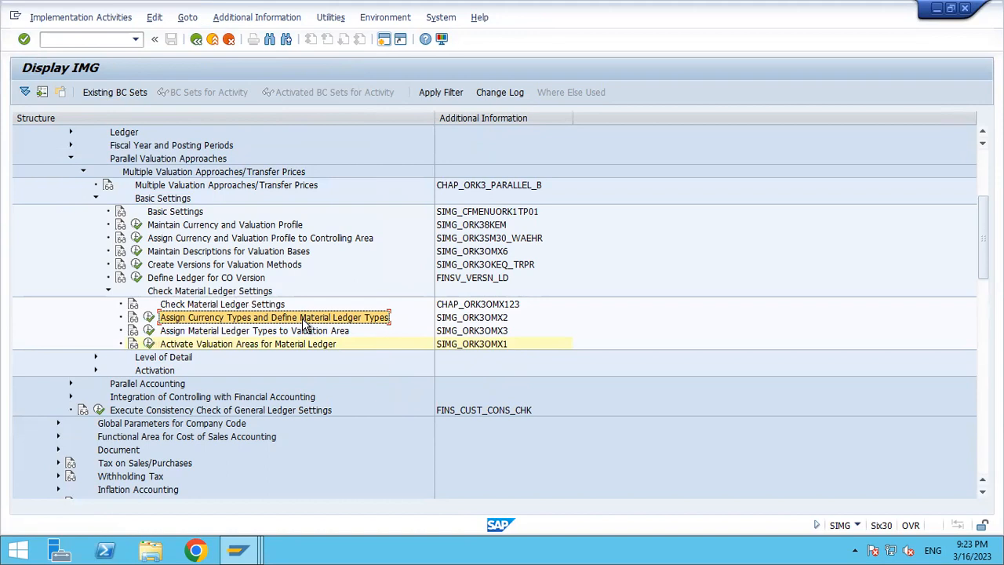
mouse_move(603, 8)
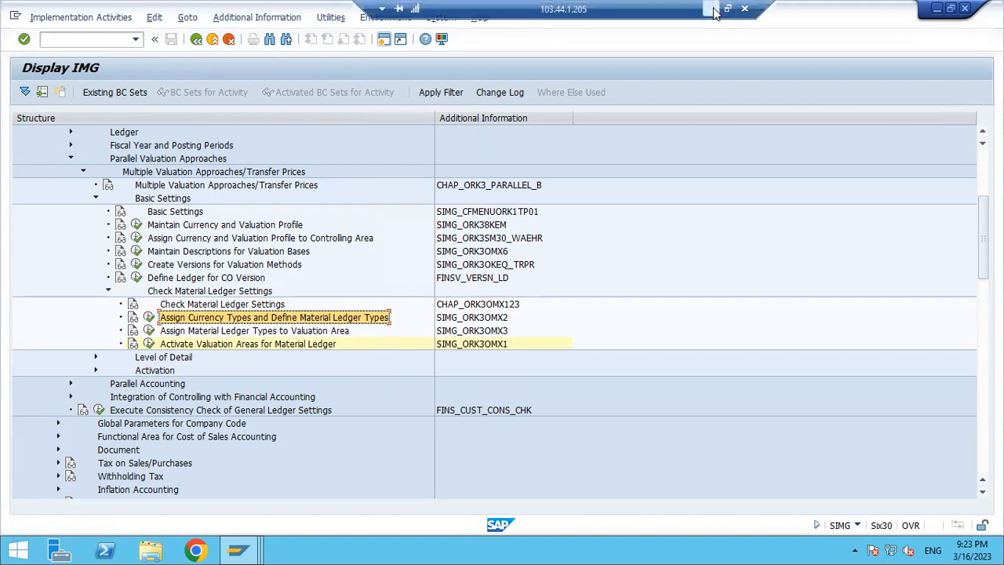
Switch to the CO CONFIGURATION workbook in Excel and enter the heading ACTIVATION OF MATERIAL LEDGER in cell G120 of Sheet1.
left_click(714, 11)
key("Down")
key("Down")
key("Down")
key("Down")
key("Down")
key("Down")
key("Down")
key("Down")
key("Down")
key("Down")
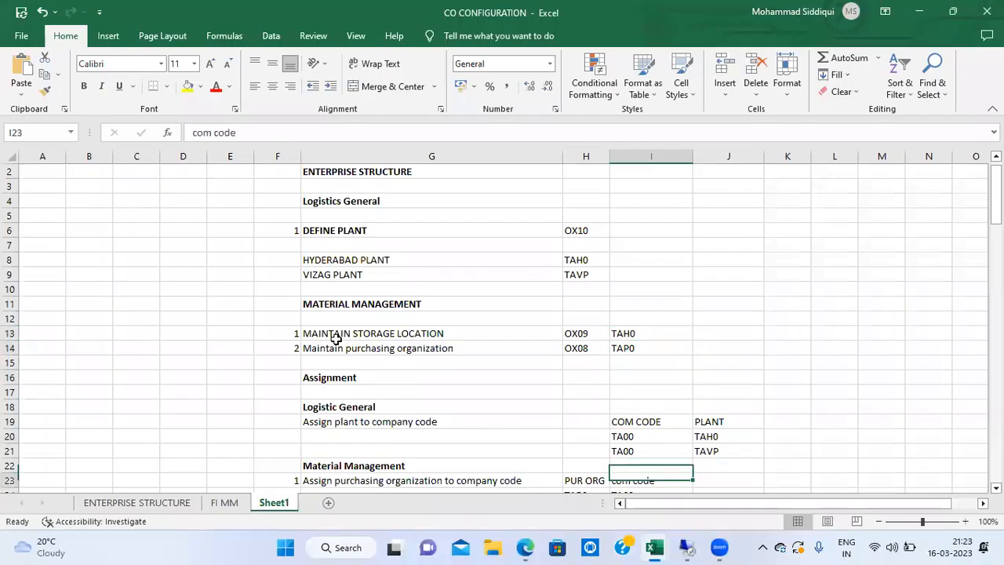
key("Down")
key("Down")
key("Down")
key("Down")
key("Down")
key("Down")
key("Down")
key("Down")
key("Down")
key("Down")
key("Down")
key("Down")
key("Down")
key("Down")
key("Down")
key("Down")
key("Down")
key("Down")
key("Down")
key("Down")
key("Down")
key("Down")
key("Down")
key("Down")
key("Down")
key("Down")
key("Down")
key("Down")
key("Down")
key("Down")
key("Down")
key("Down")
key("Down")
key("Down")
key("Down")
key("Down")
key("Down")
key("Down")
key("Down")
key("Down")
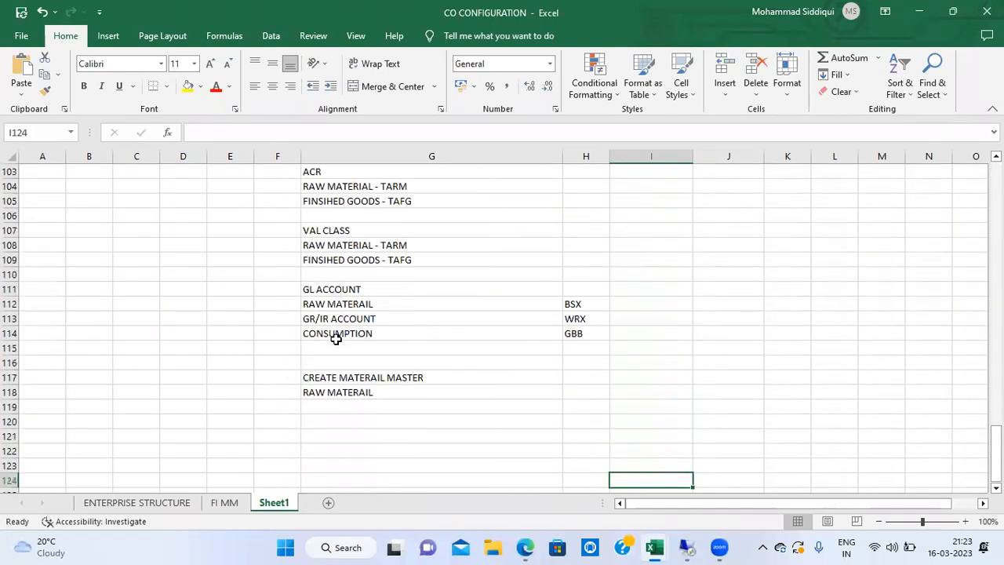
key("Down")
key("Down")
key("Down")
key("Down")
key("Down")
key("Down")
key("Down")
key("Down")
key("Down")
key("Up")
key("Up")
key("Up")
key("Up")
key("Up")
key("Up")
key("Up")
key("Up")
key("Up")
key("Up")
key("Left")
key("Left")
key("Left")
key("Up")
key("Up")
key("Right")
key("Up")
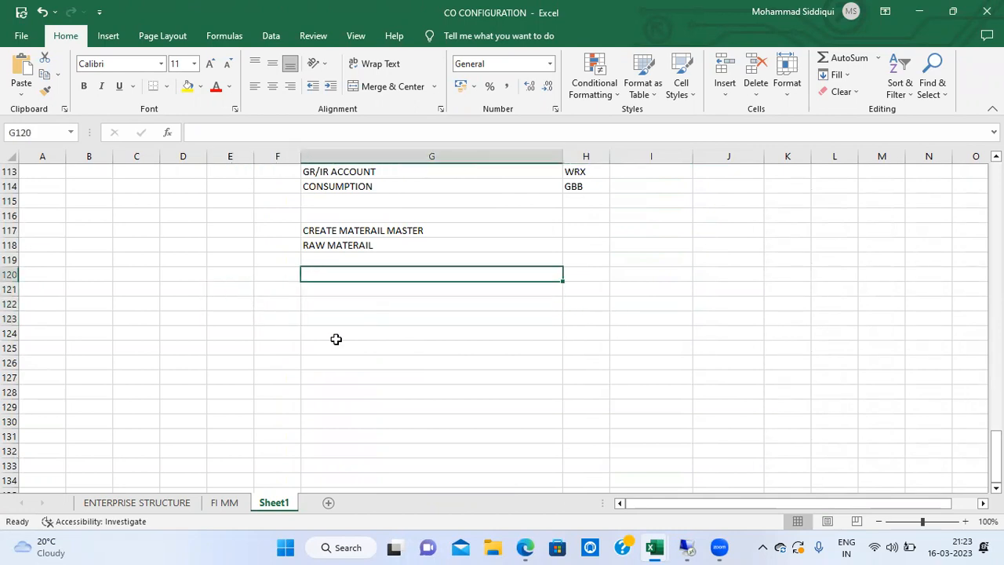
type("ACTIVATIO")
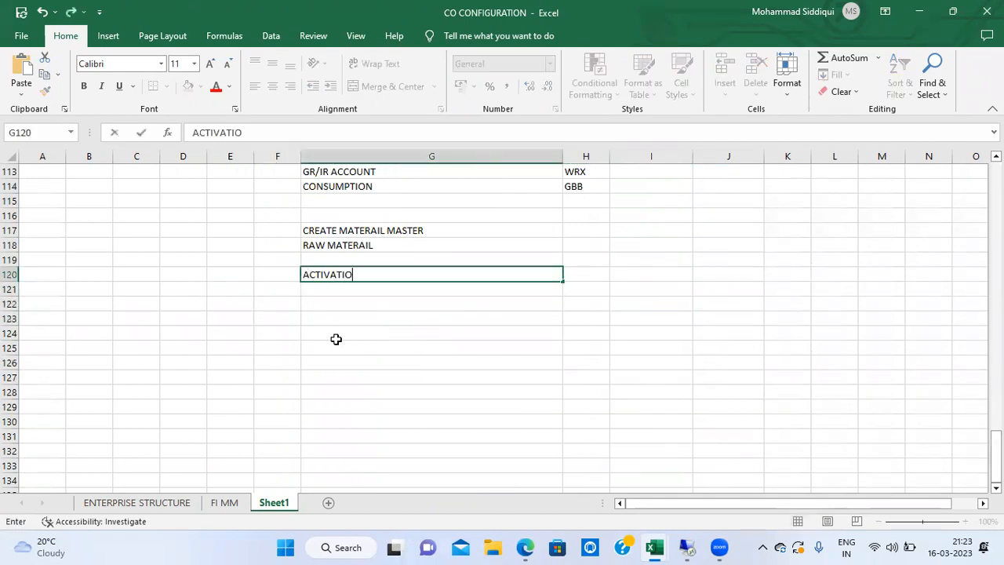
type("N OF MATERIAL ")
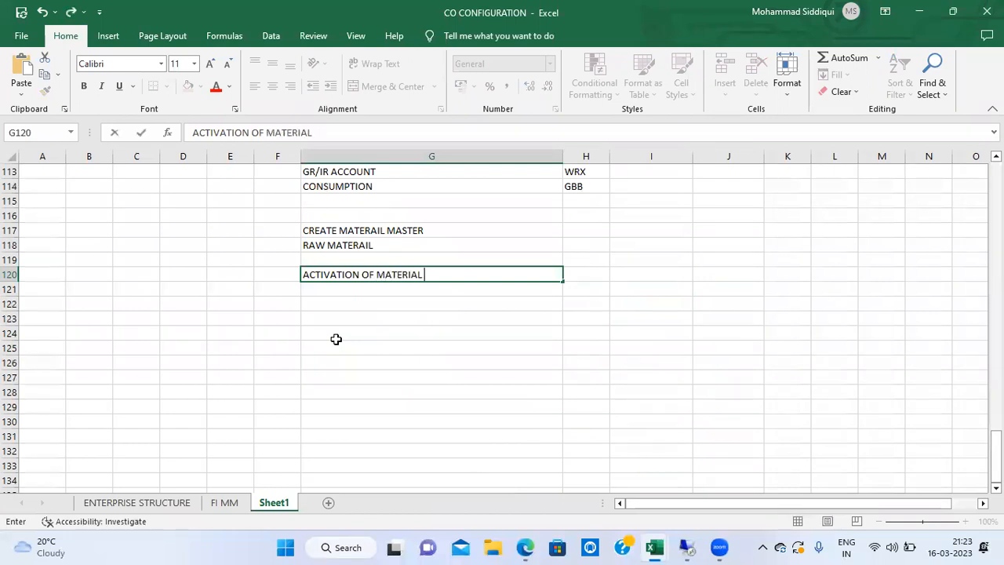
type("LEDGER")
key("Return")
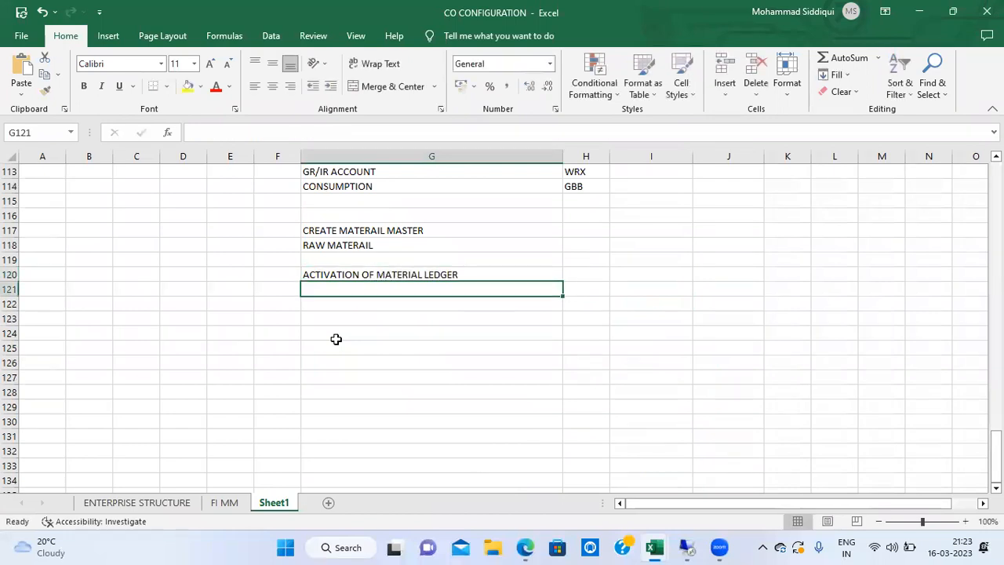
Record the activity Assign Currency Types and Define Material Ledger Types in G121 with transaction code OMX2 in H121.
type("Assign Currency Types and Define Material Ledger Types")
key("Right")
key("alt+Tab")
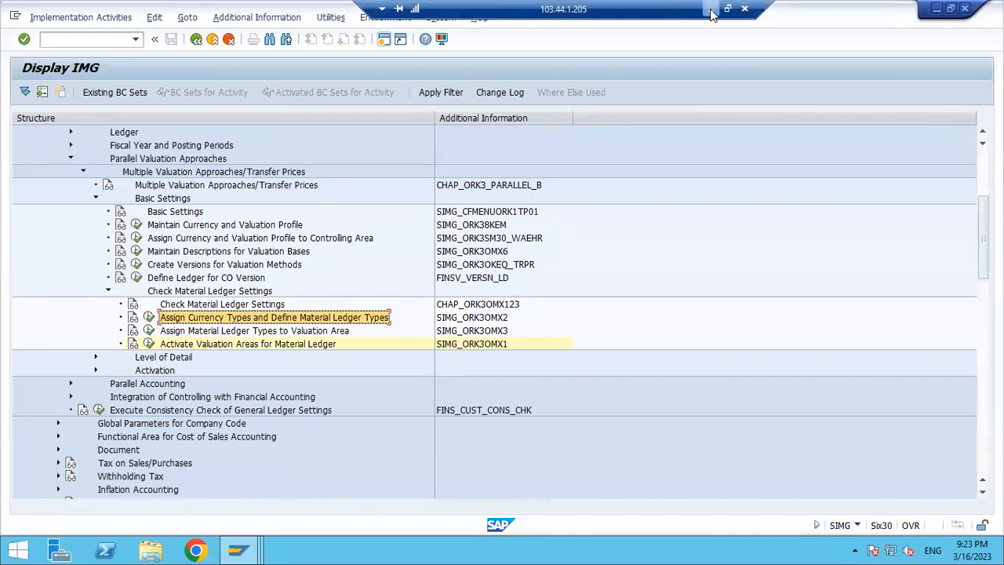
left_click(710, 9)
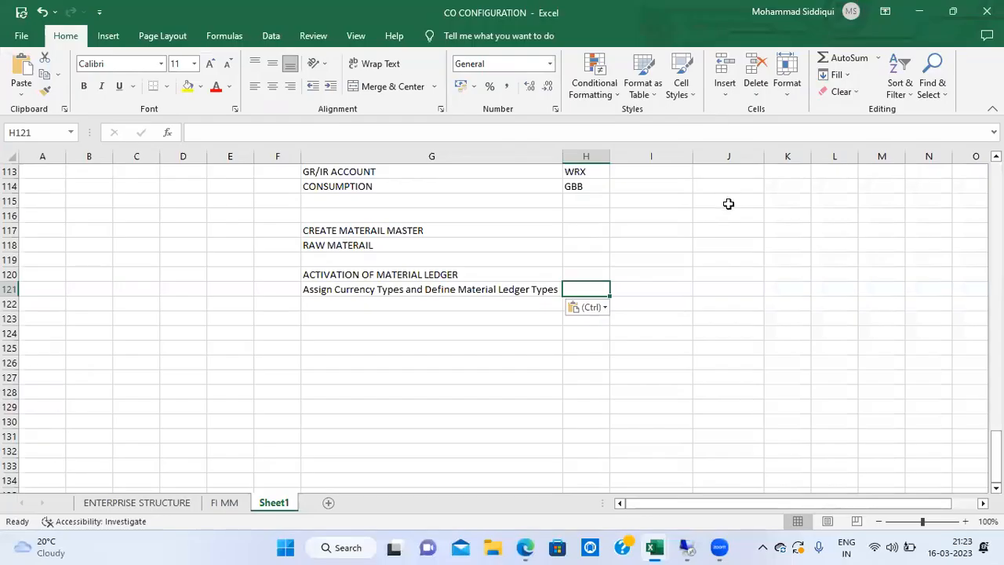
type("OMX2")
key("Return")
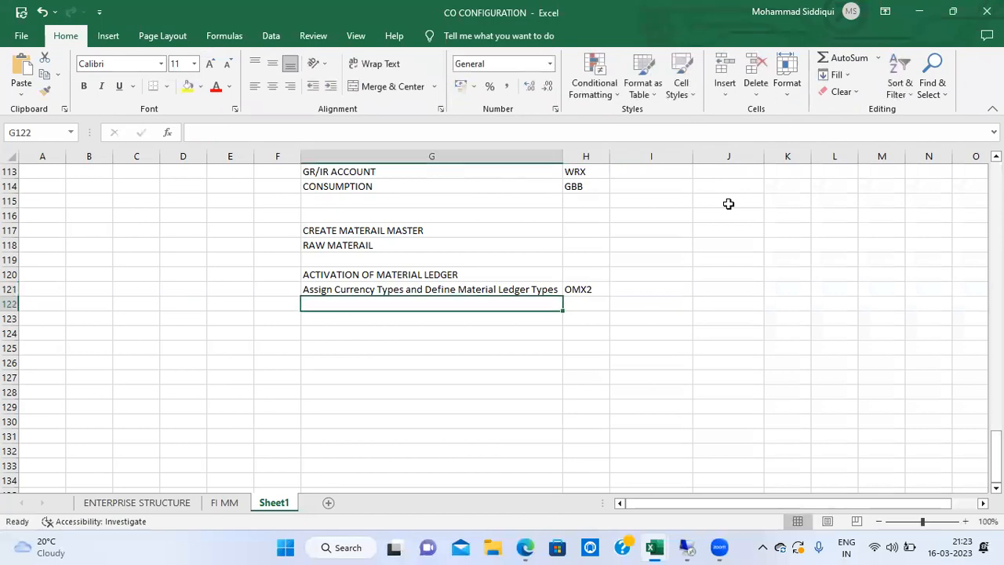
Switch to SAP and, under Assign Currency Types and Define Material Ledger Types, create and save type TA00 with description ML TYPE FOR TA00.
key("alt+Tab")
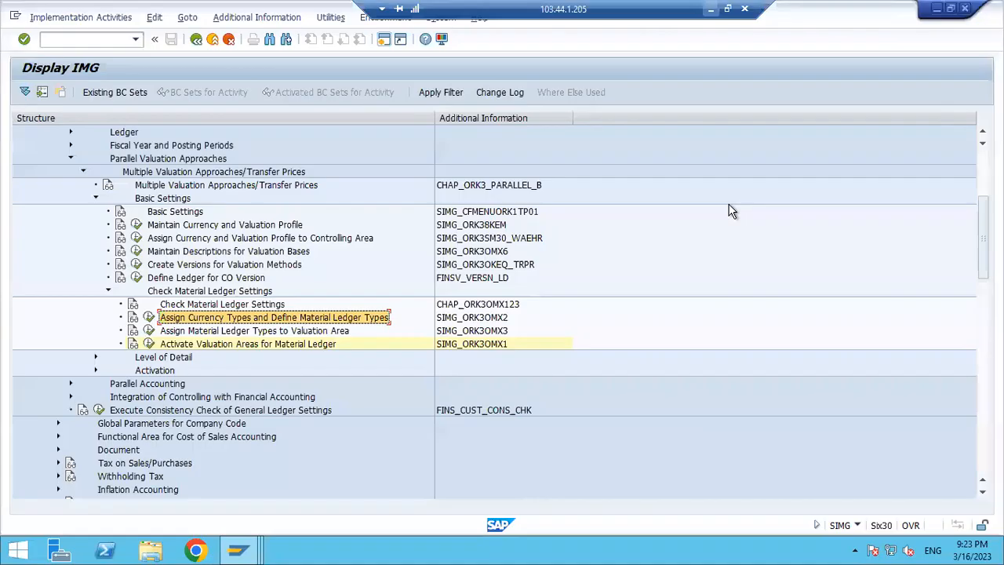
left_click(149, 317)
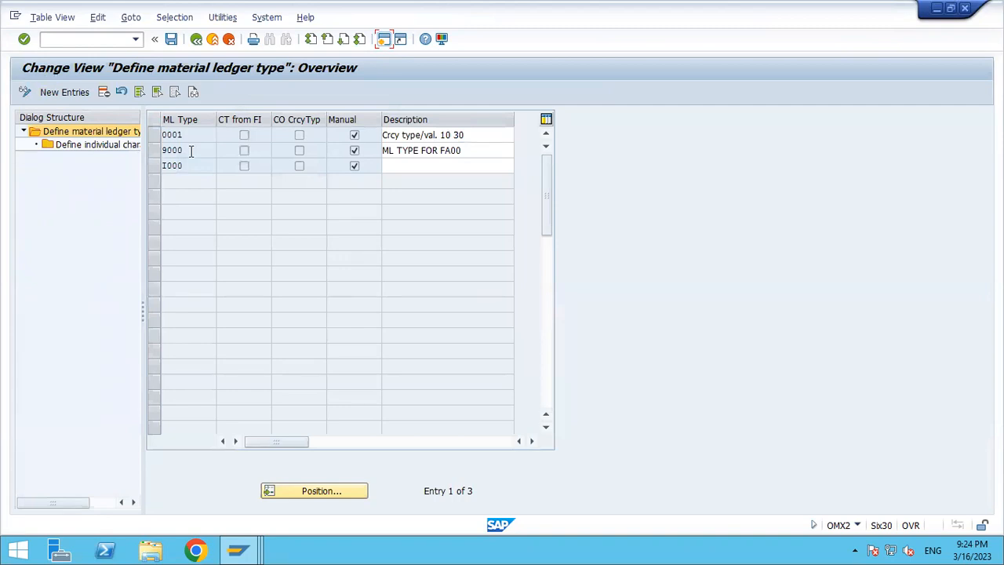
left_click(80, 93)
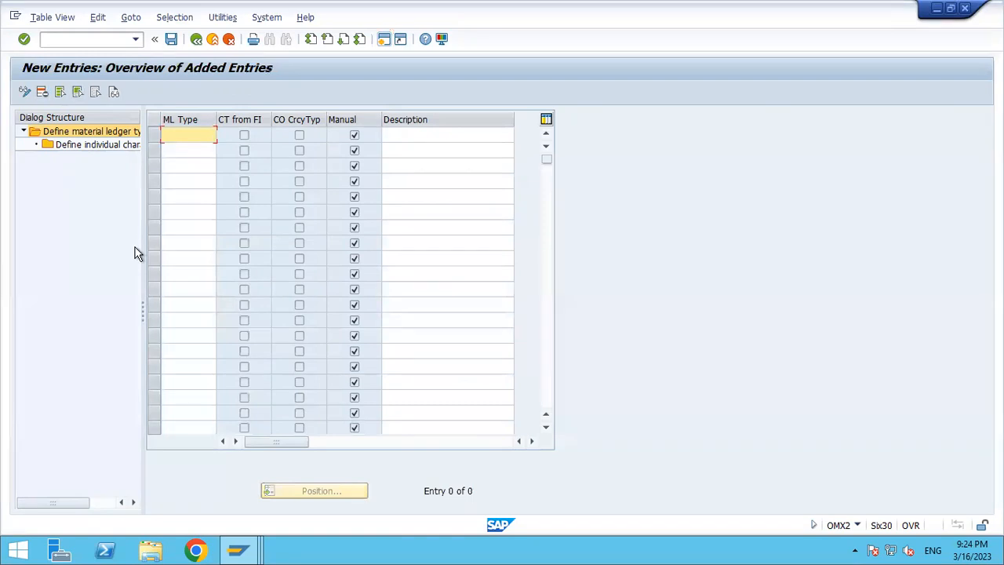
type("FA")
key("BackSpace")
key("BackSpace")
type("TA00")
type("ML")
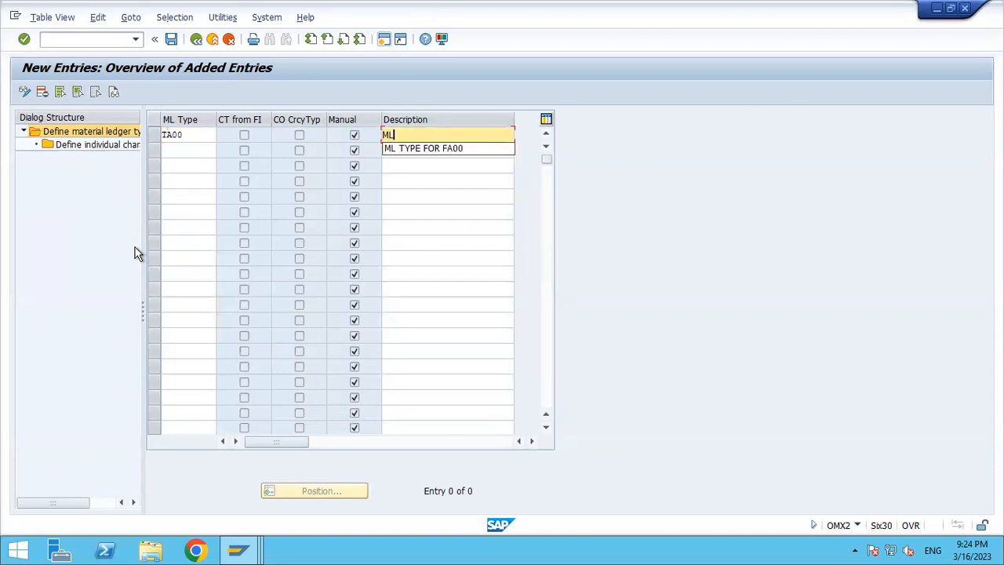
key("Down")
key("BackSpace")
key("BackSpace")
key("BackSpace")
key("BackSpace")
type("TA00")
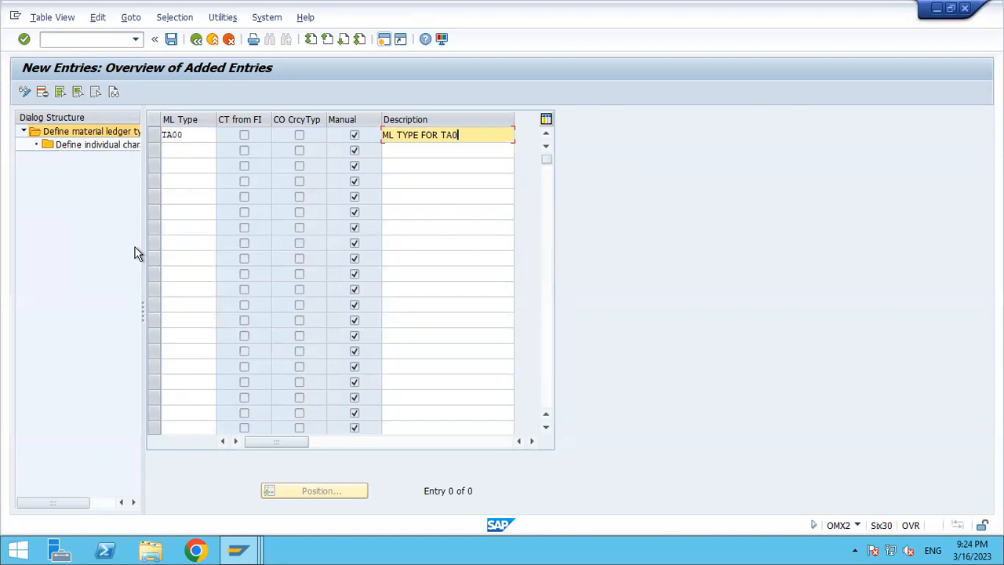
key("Return")
left_click(171, 39)
left_click(217, 250)
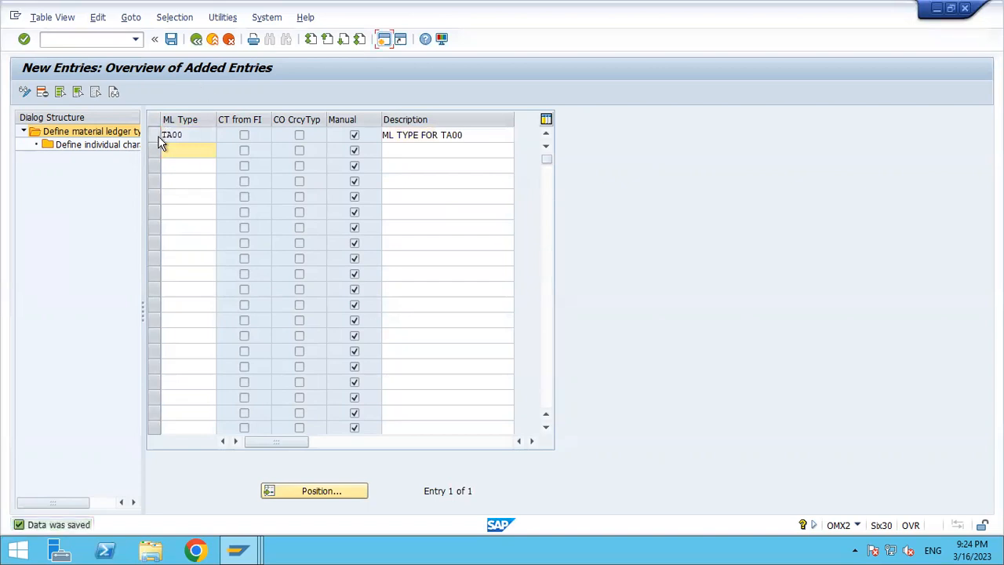
Check the individual characteristics of material ledger type TA00 and return to the overview of ledger types.
left_click(157, 134)
double_click(111, 151)
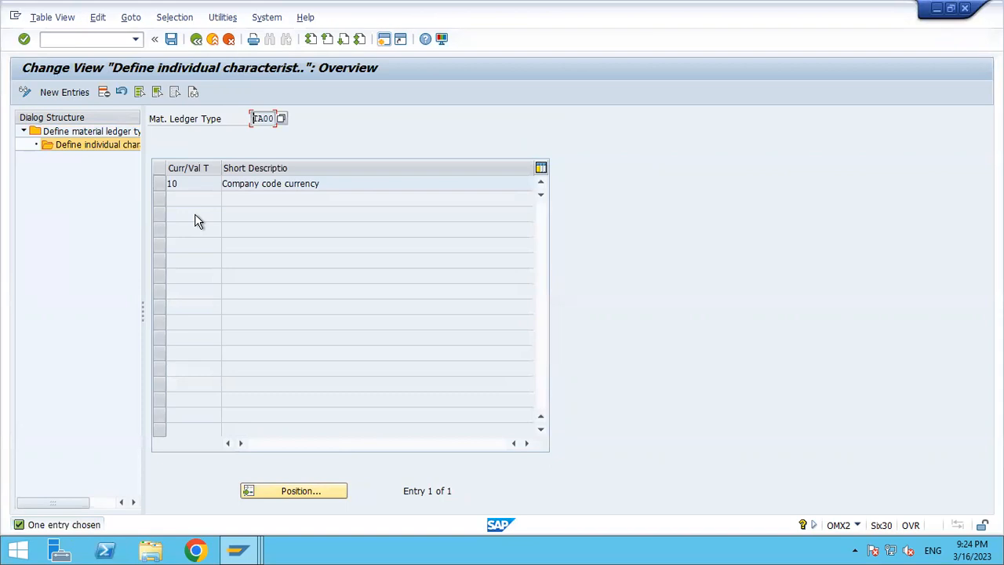
left_click(171, 40)
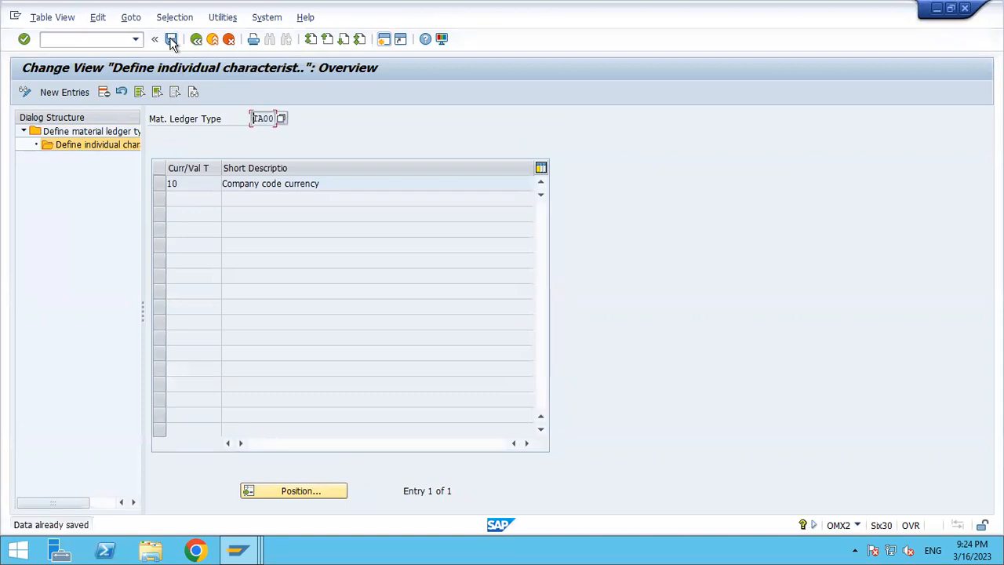
left_click(196, 40)
left_click(196, 41)
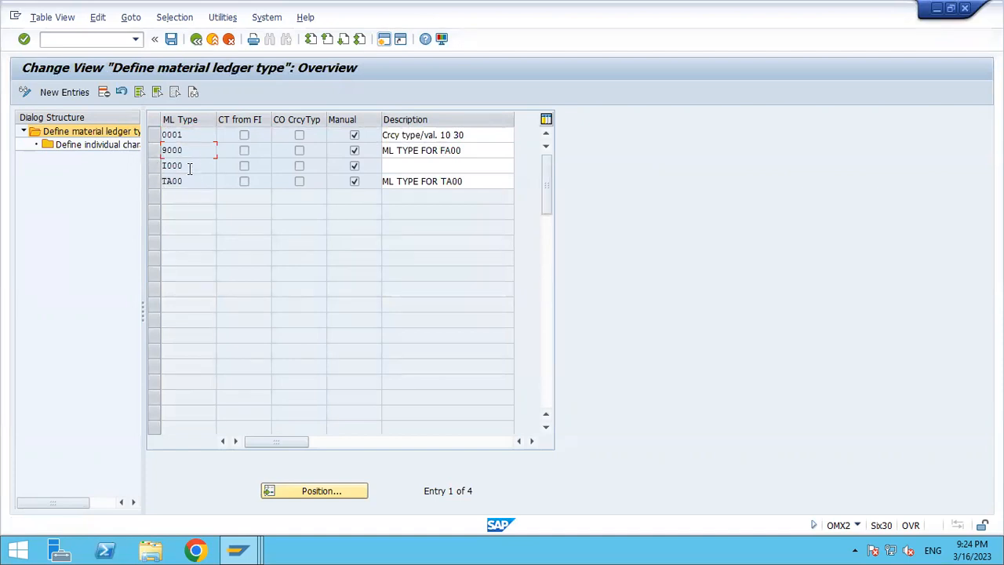
Check which currency types are assigned in the individual characteristics of material ledger type 9000 for comparison.
left_click(154, 149)
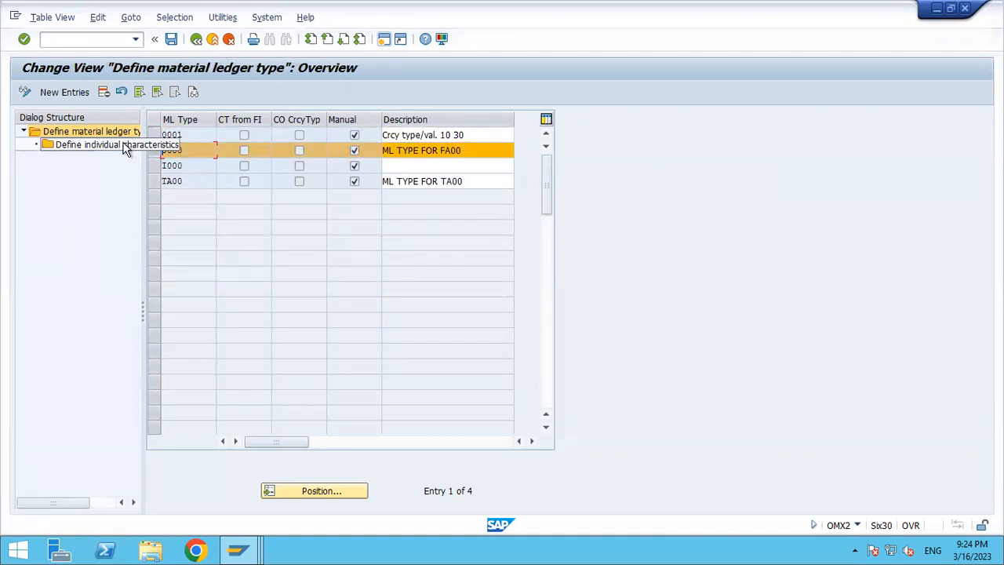
double_click(125, 145)
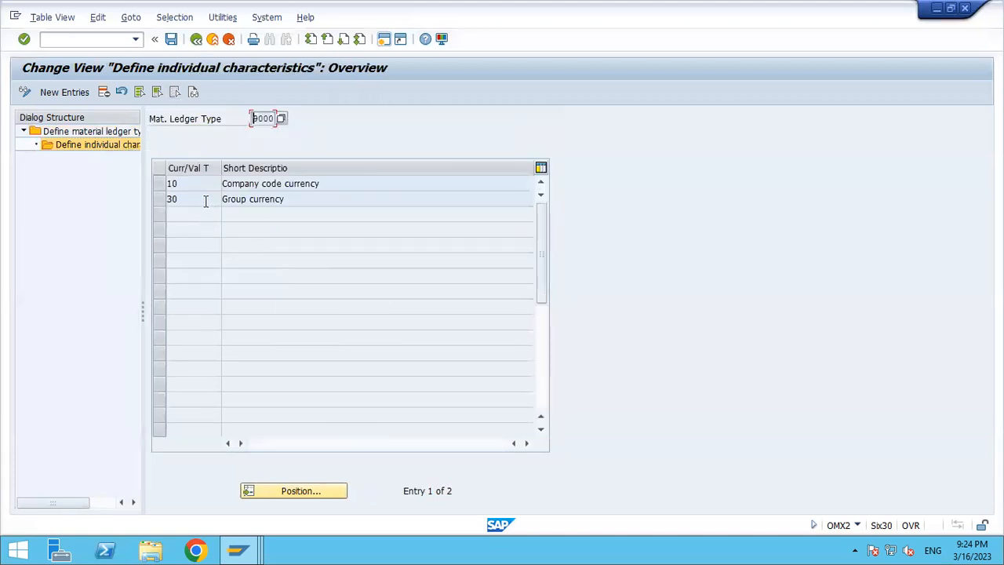
left_click(197, 40)
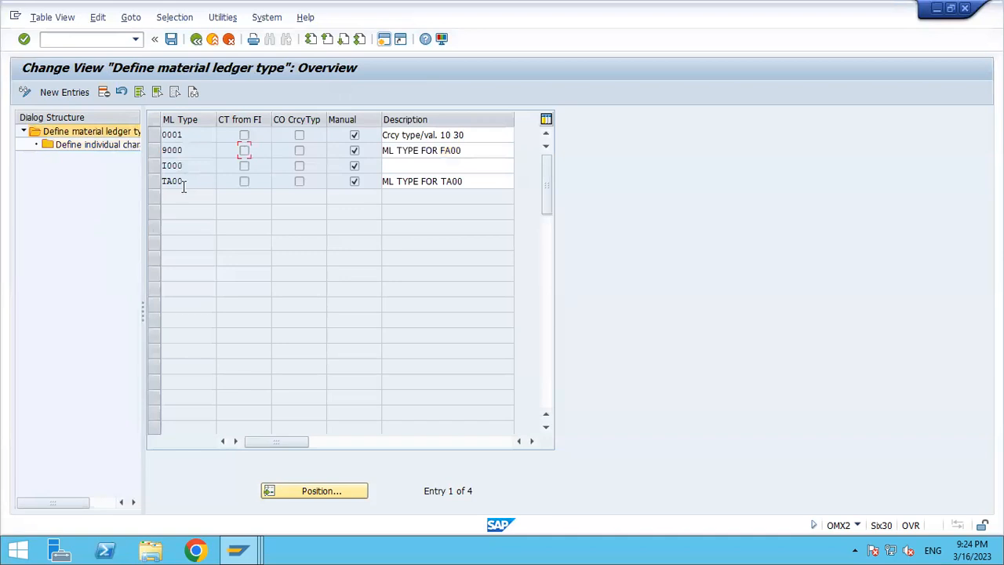
Add currency/valuation type 30 to the individual characteristics of material ledger type TA00, save it and return to the IMG.
left_click(157, 182)
double_click(98, 146)
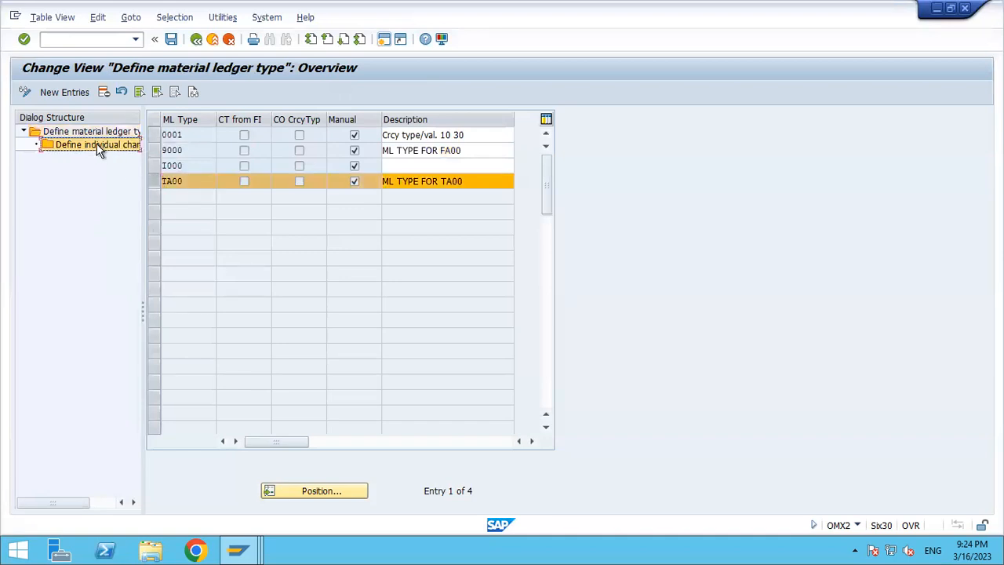
left_click(77, 94)
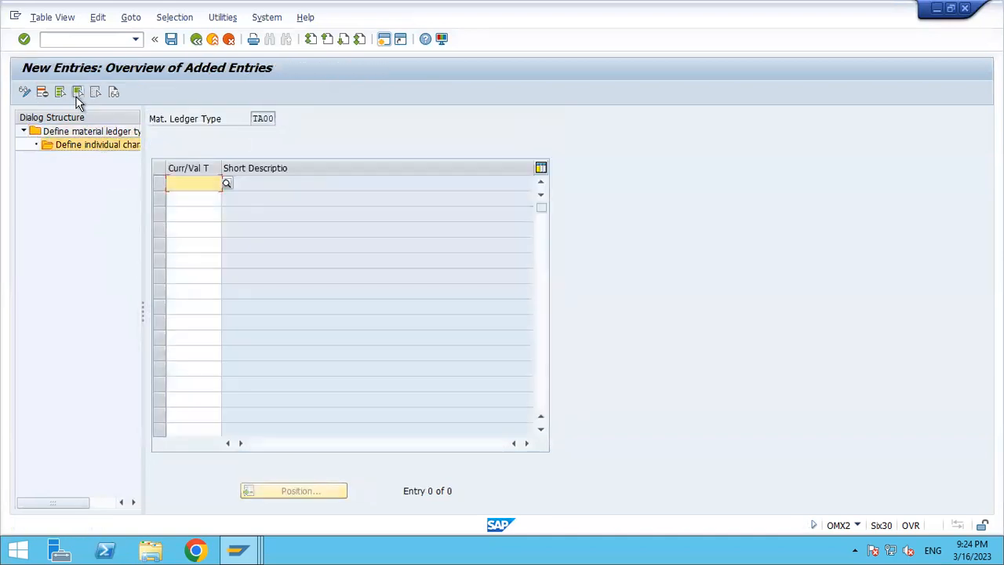
type("30")
key("Return")
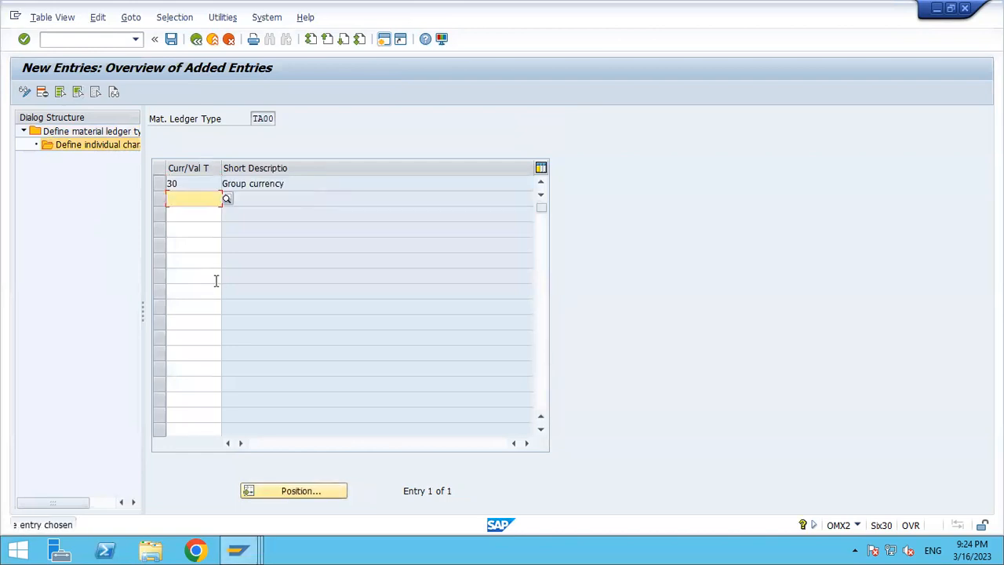
key("ctrl+s")
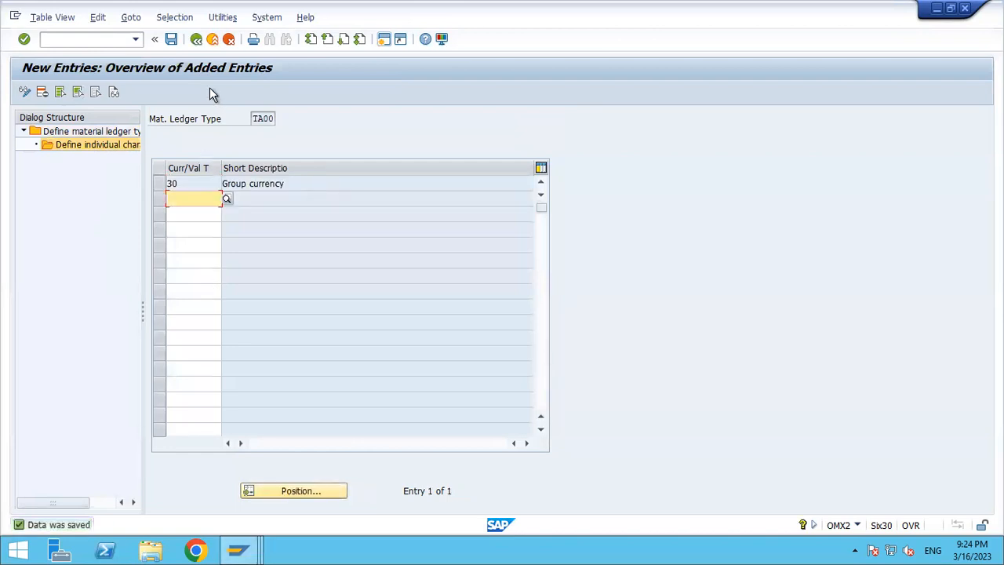
left_click(196, 41)
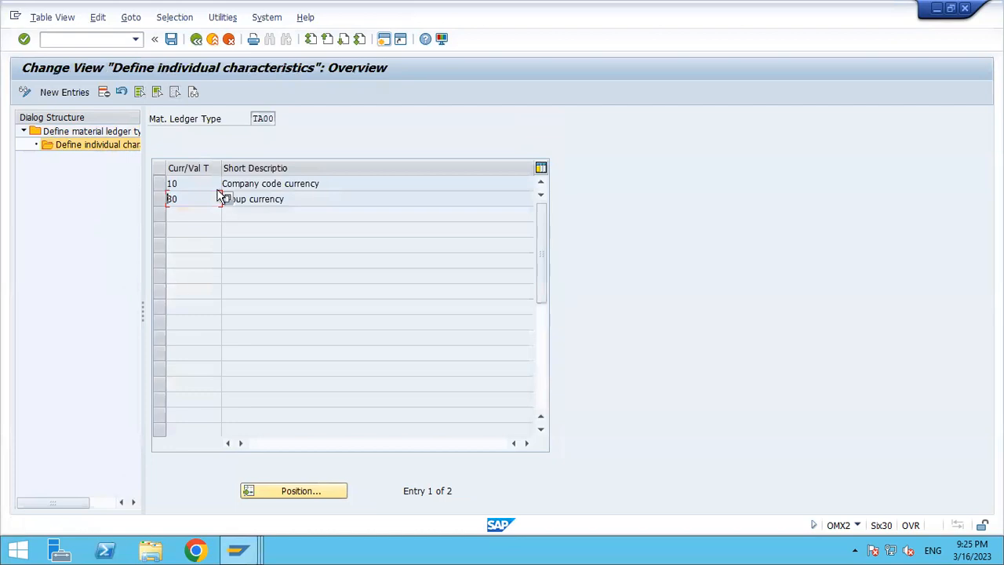
left_click(289, 199)
left_click(196, 39)
left_click(196, 39)
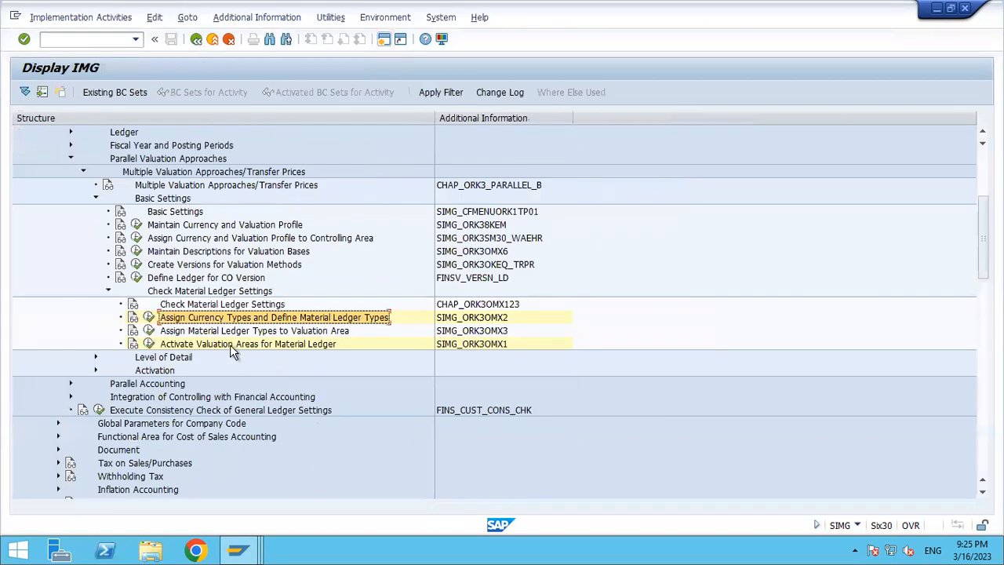
Record the activity Assign Material Ledger Types to Valuation Area in workbook cell G122 with transaction code OMX3 in H122.
left_click(229, 331)
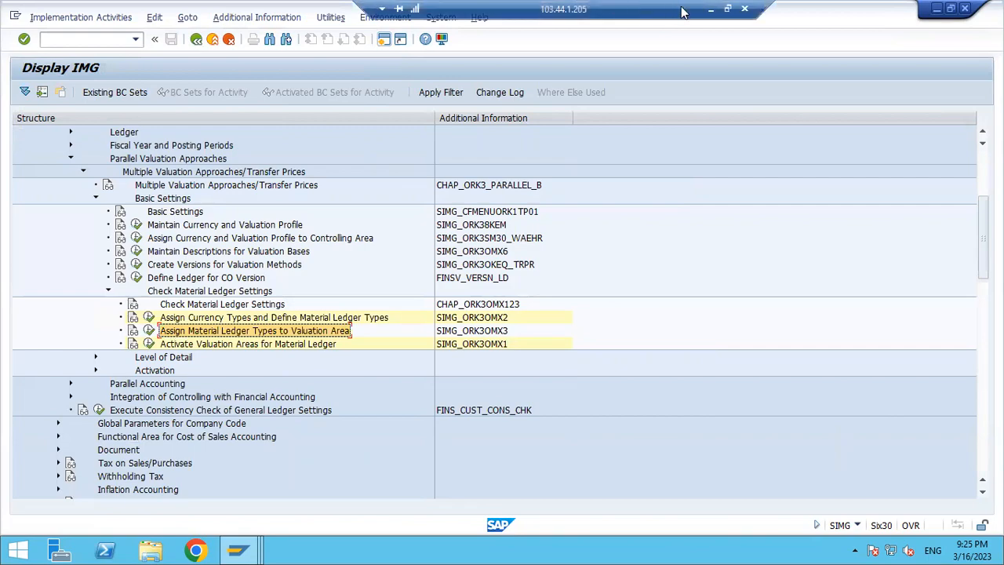
left_click(706, 11)
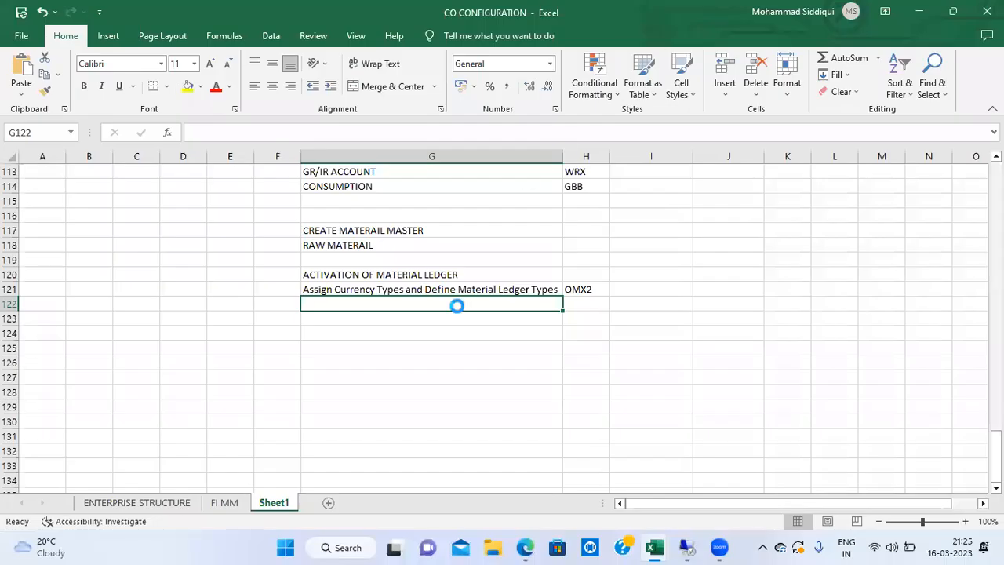
type("Assign Material Ledger Types to Valuation Area")
key("alt+Tab")
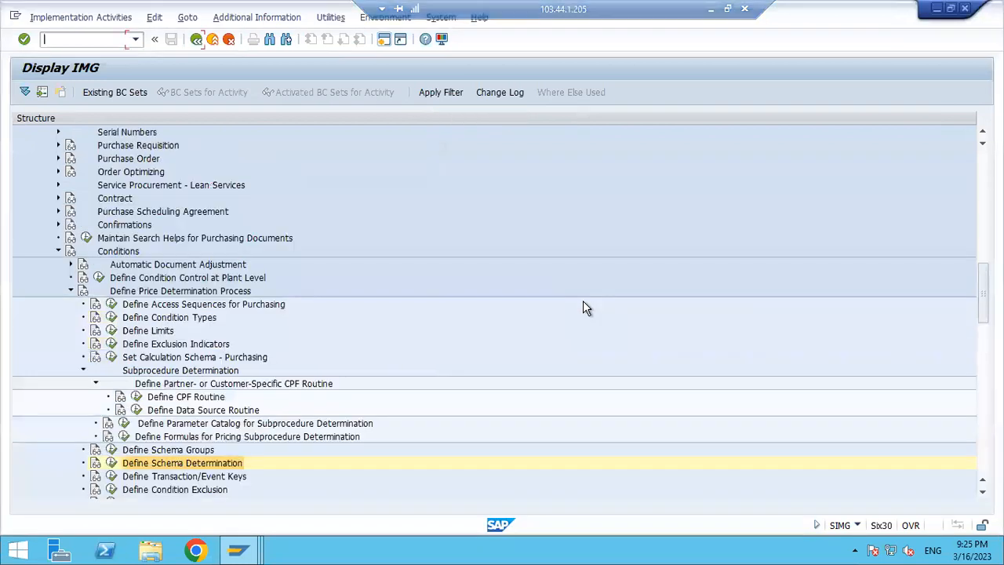
left_click(717, 11)
key("Right")
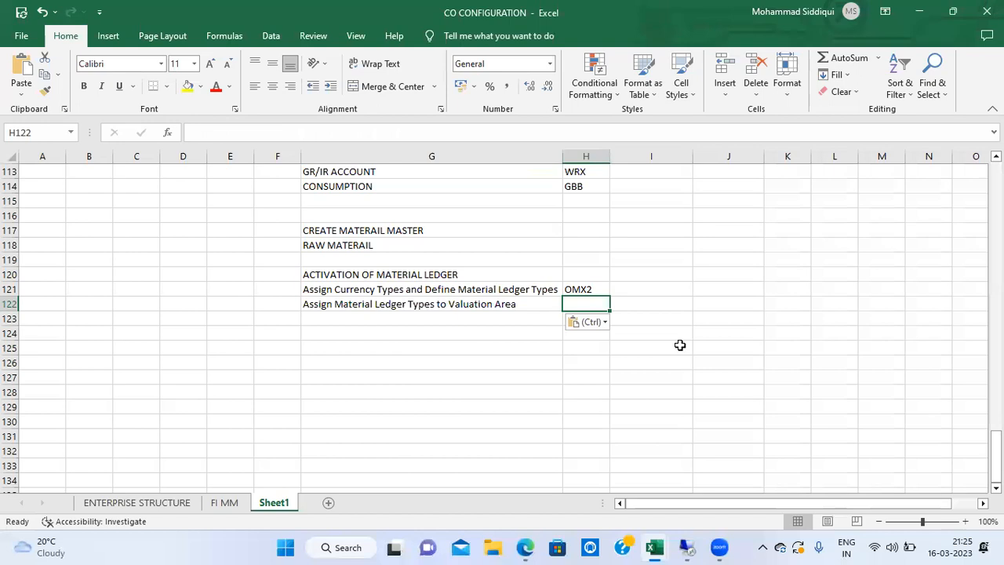
type("OMX3")
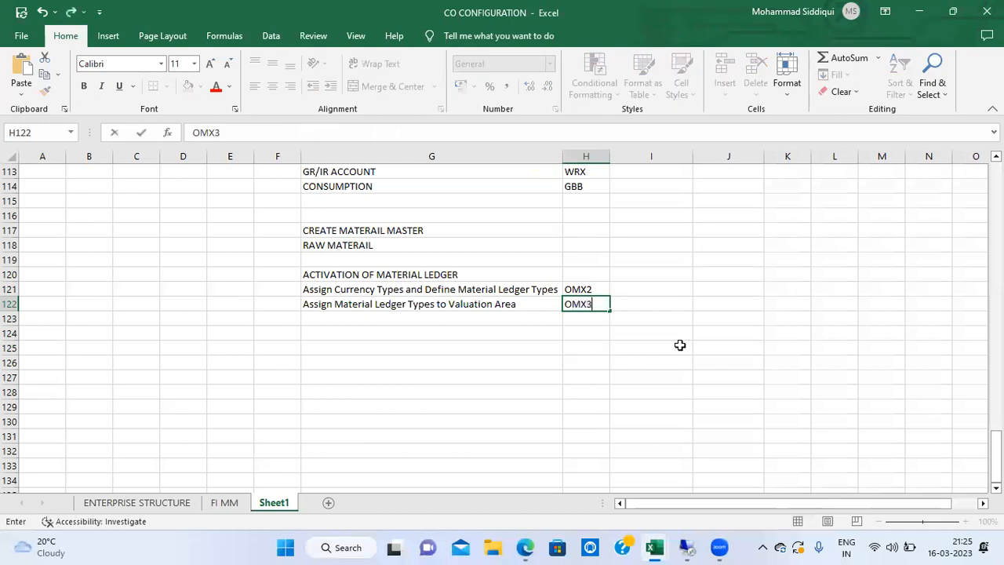
key("Return")
Switch back to SAP and open the activity Assign Material Ledger Types to Valuation Area.
key("alt+Tab")
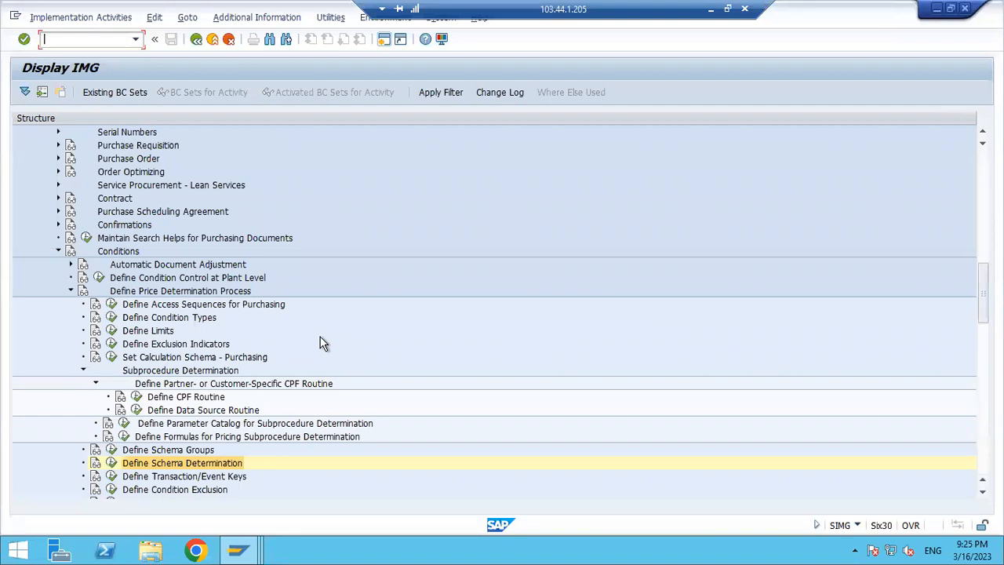
key("alt+Tab")
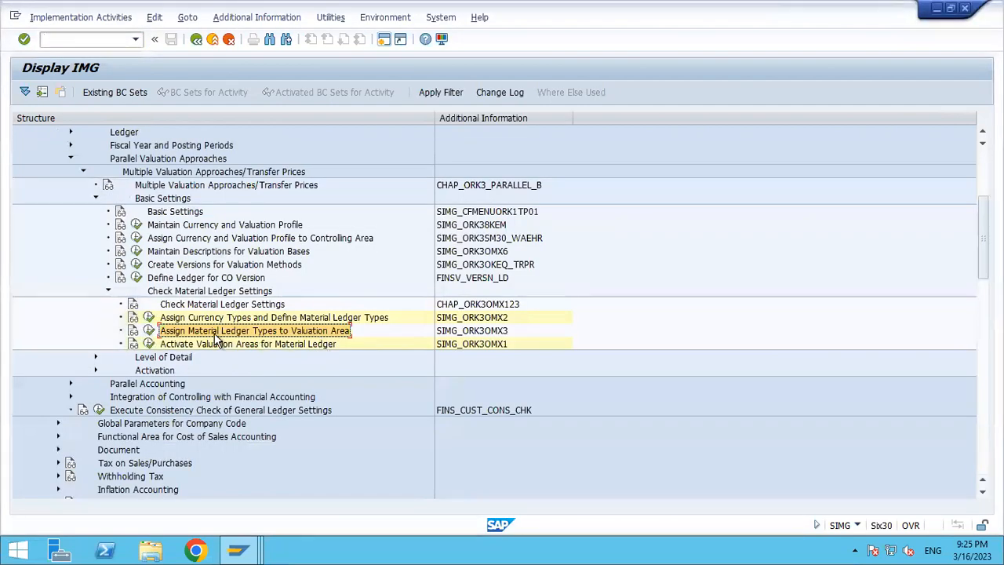
left_click(150, 331)
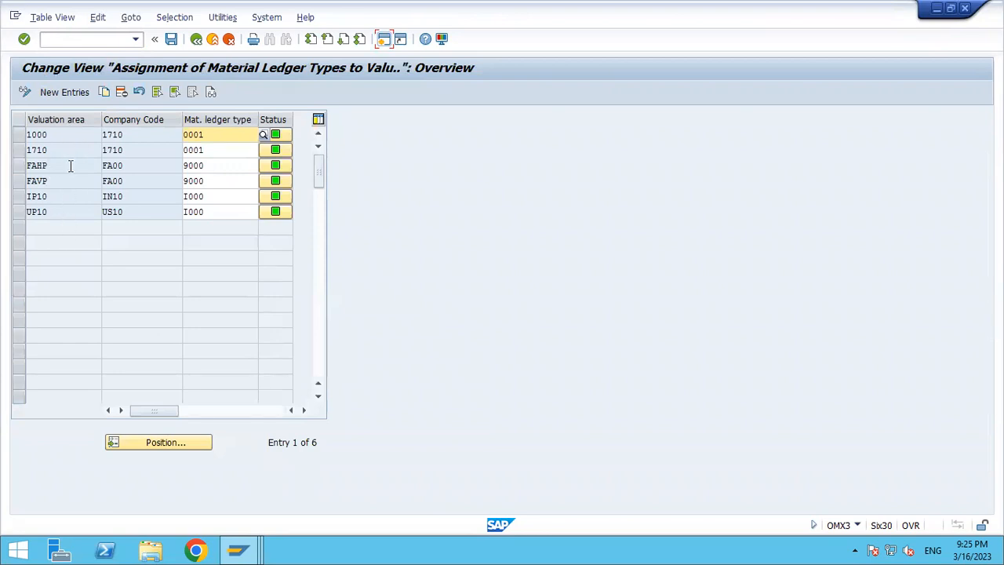
Start new entries for the ledger type assignment, switch to the Excel workbook and find plant code TAH0.
left_click(75, 93)
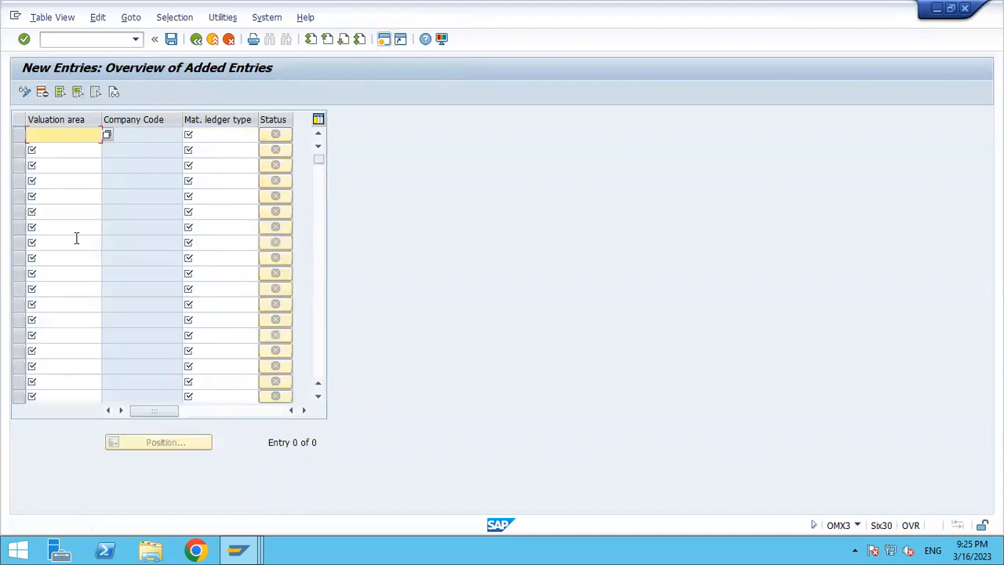
mouse_move(683, 3)
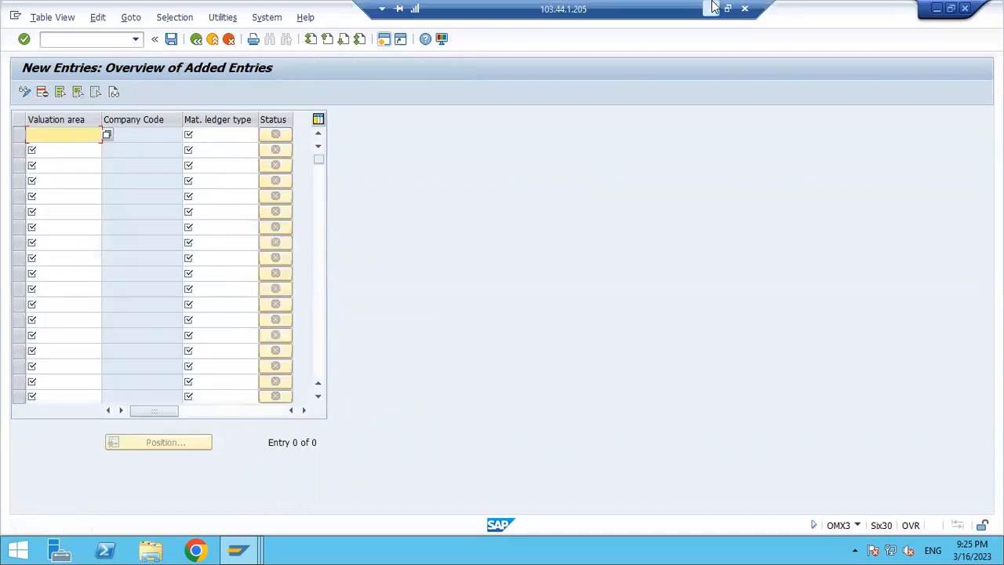
left_click(714, 8)
key("ctrl+f")
type("TAH0")
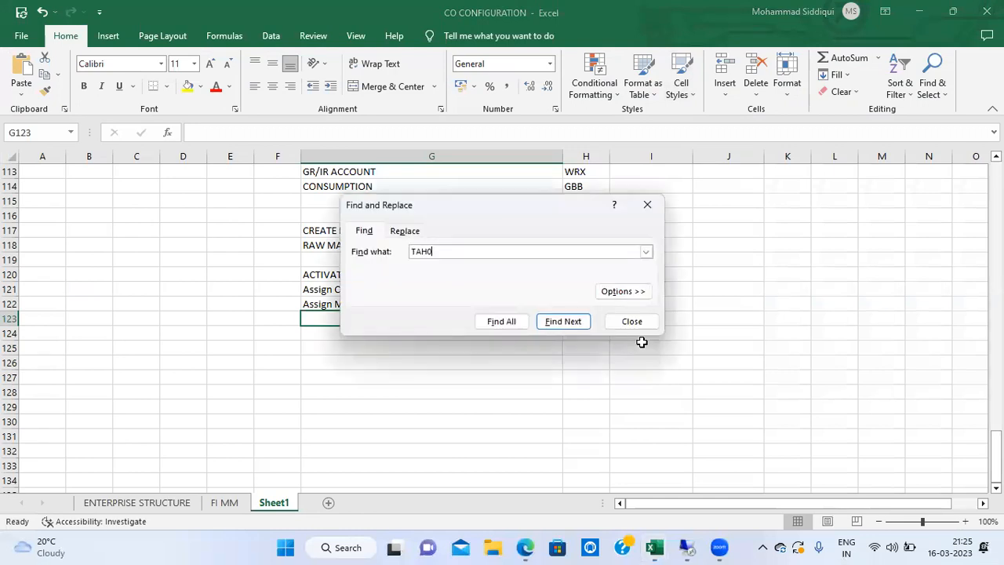
left_click_drag(642, 342, 641, 264)
key("Return")
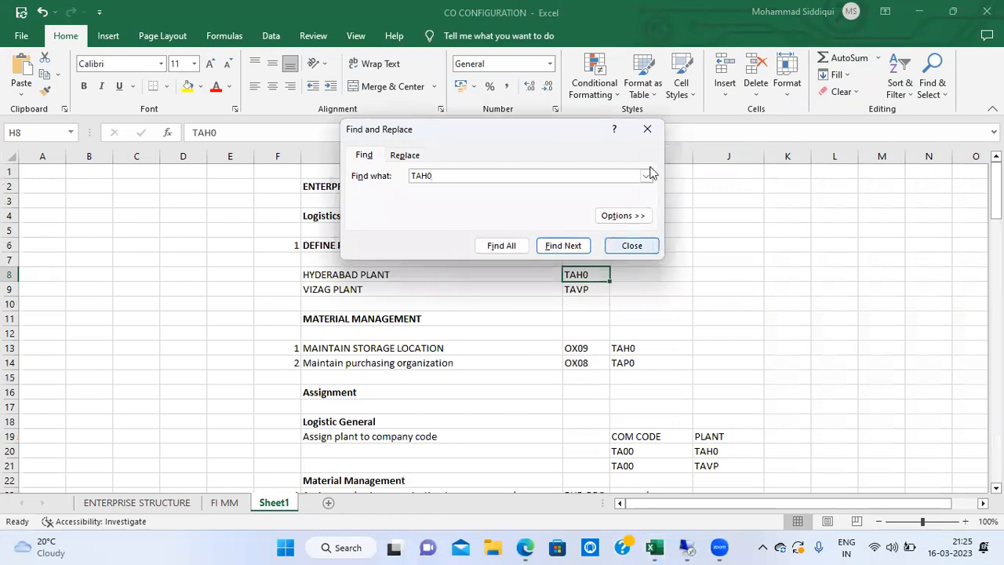
left_click(648, 128)
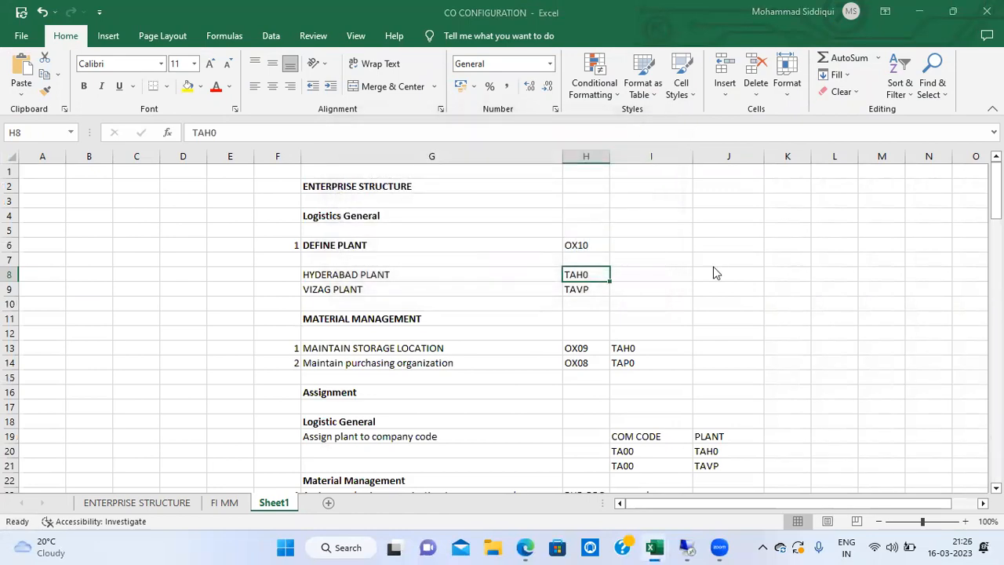
Switch back to SAP and assign material ledger type TA00 to valuation area TAH0.
key("alt+Tab")
type("TAH0")
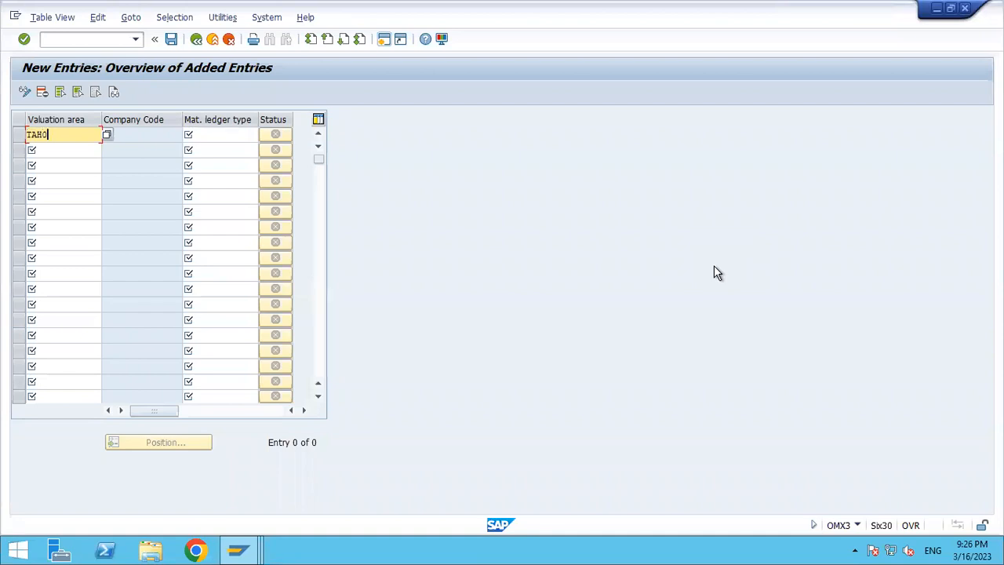
key("Return")
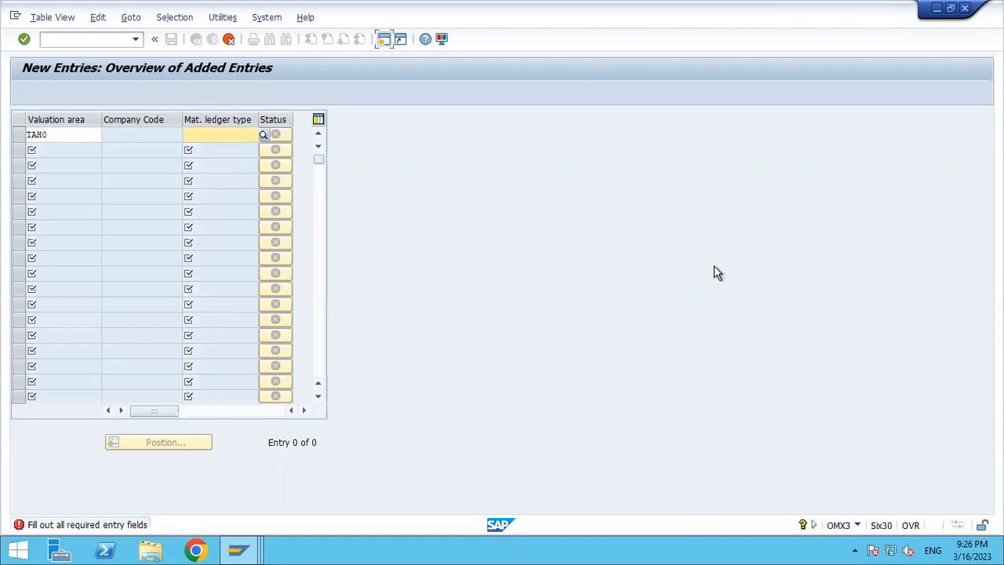
type("TA00")
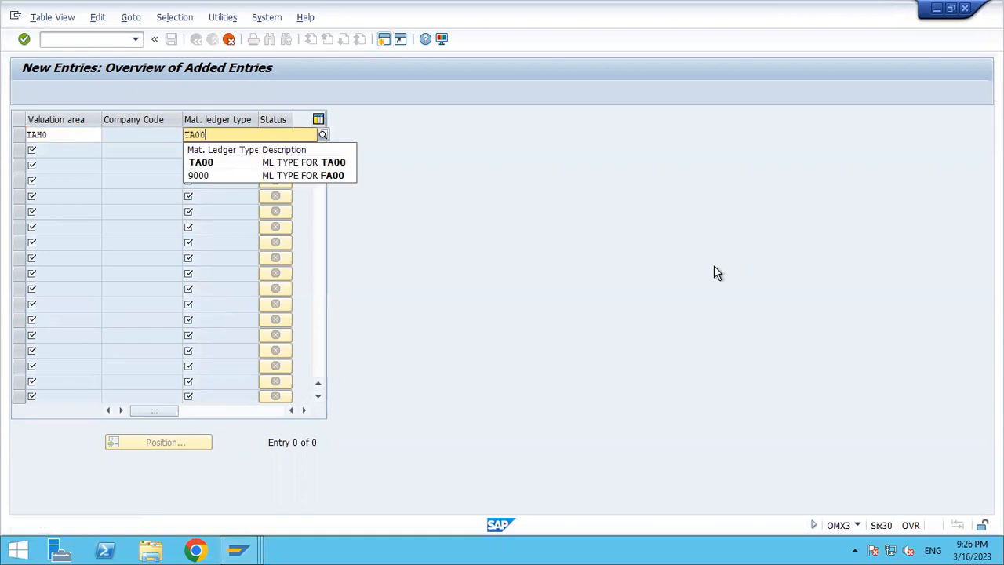
key("Down")
key("Return")
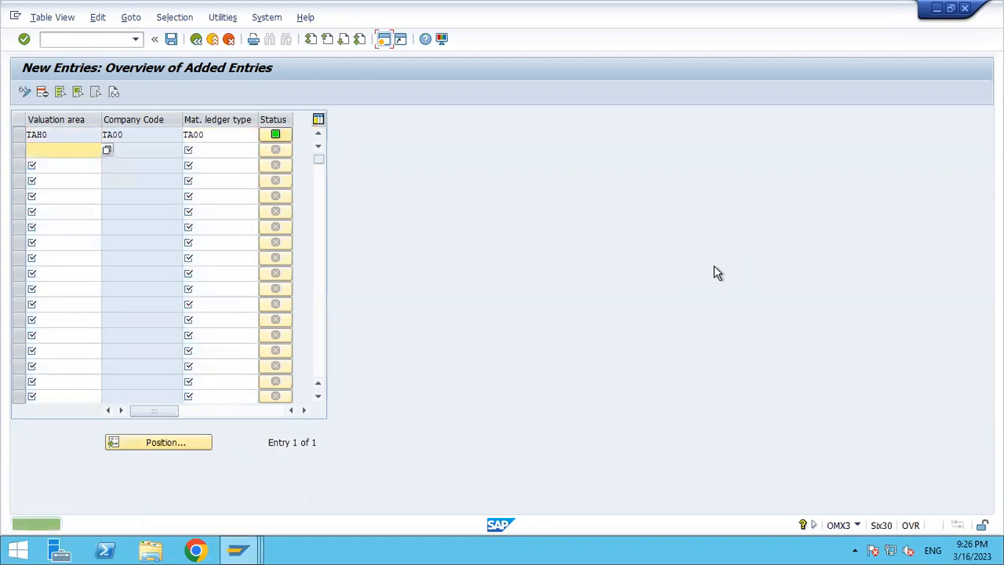
Add a second entry assigning material ledger type TA00 to valuation area TAVP.
type("TAVP")
key("Tab")
type("T")
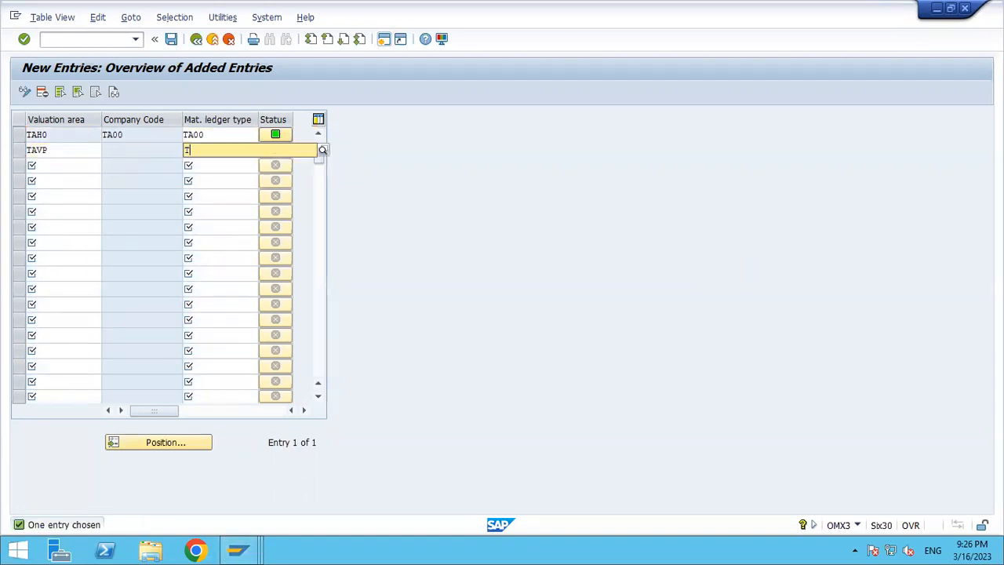
type("A00")
key("Return")
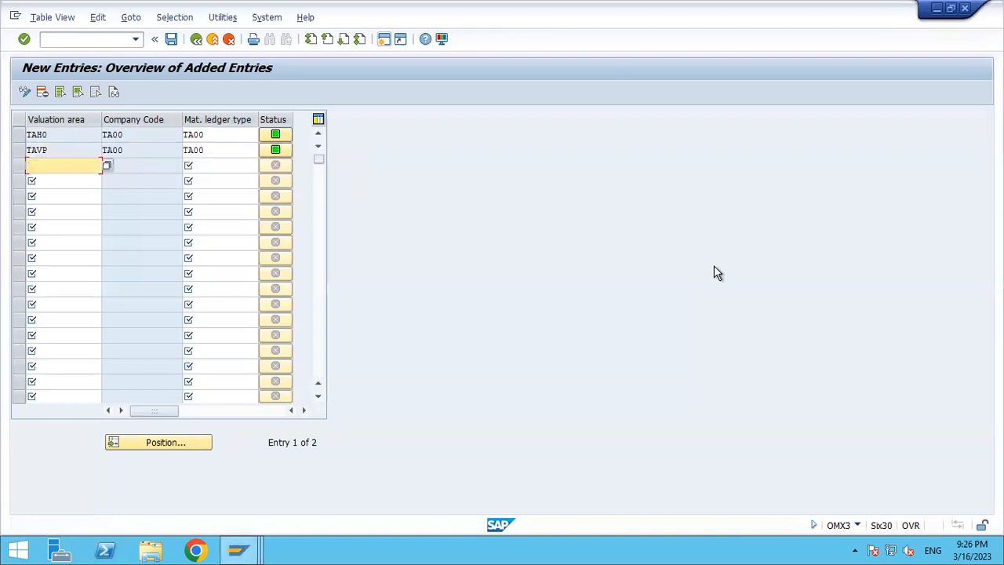
Save both valuation area assignments in the proposed customizing request and return to the IMG.
left_click(171, 39)
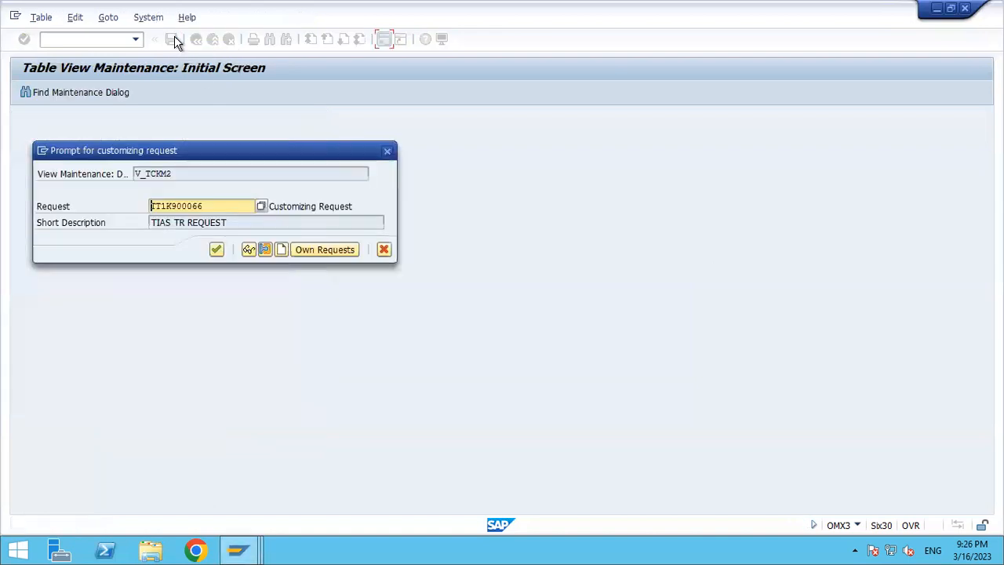
left_click(216, 250)
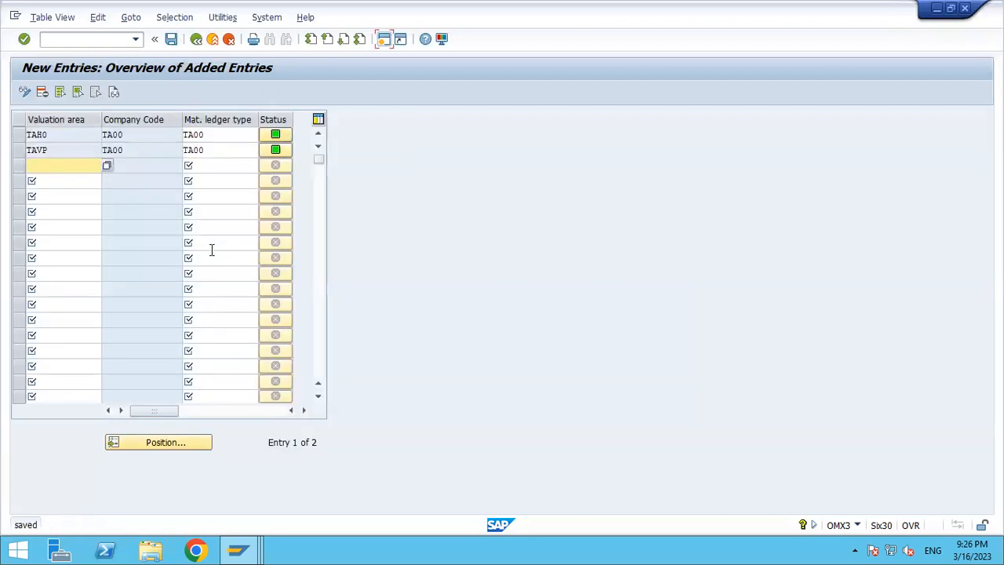
left_click(196, 39)
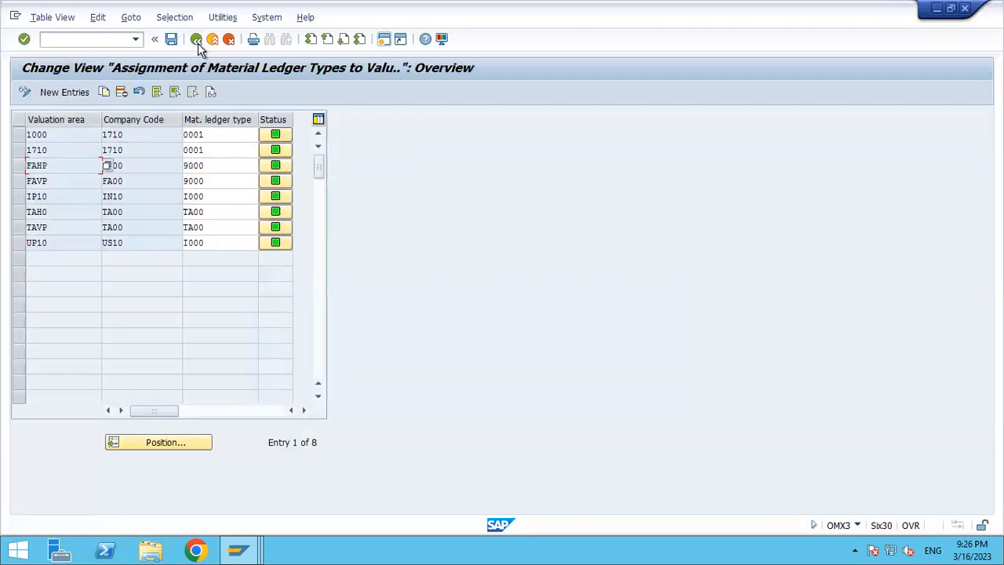
left_click(196, 39)
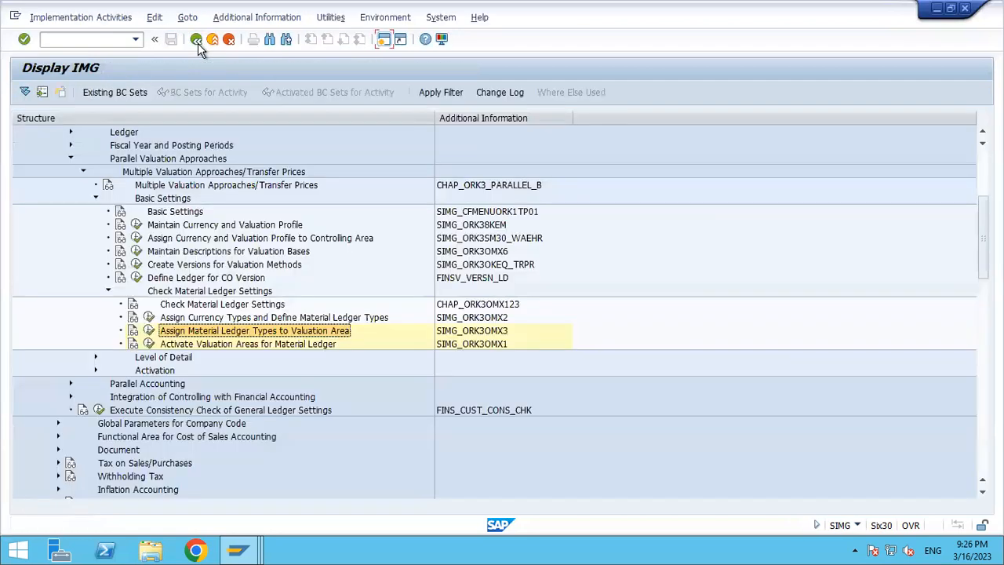
Record the IMG activity Activate Valuation Areas for Material Ledger in Excel workbook cell G123 with transaction code OMX1 in H123.
left_click(231, 346)
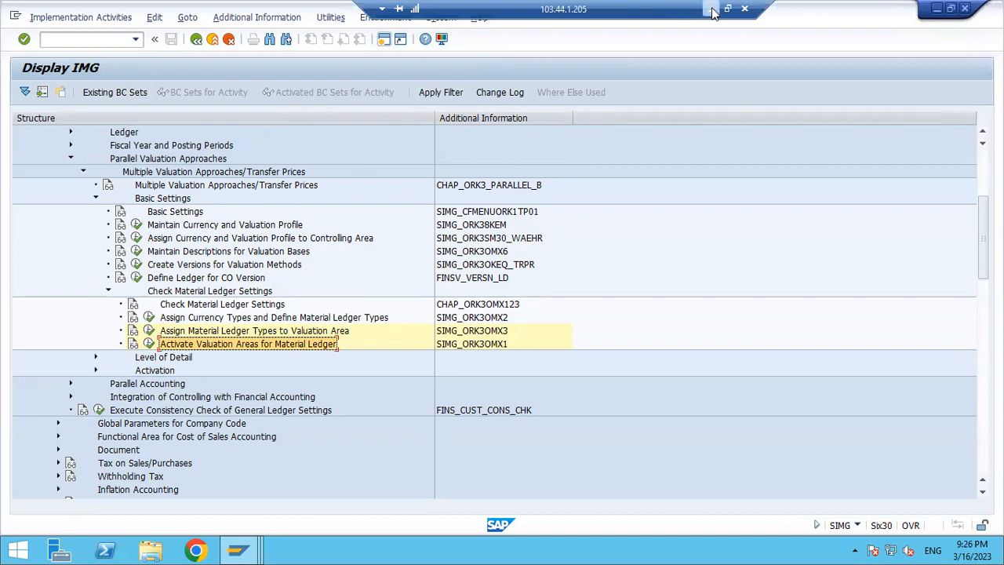
left_click(710, 8)
key("Down")
key("Down")
key("Down")
key("Down")
key("Down")
key("Down")
key("Down")
key("Down")
key("Down")
key("Down")
key("Down")
key("Down")
key("Down")
key("Down")
key("Down")
key("Down")
key("Down")
key("Down")
key("Down")
key("Down")
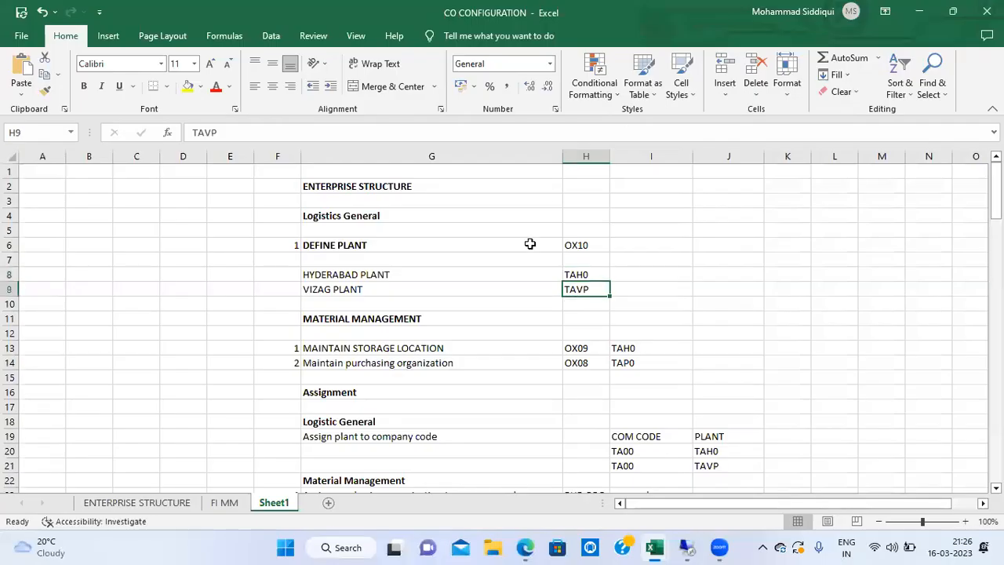
key("Down")
key("Down")
key("Down")
key("Down")
key("Down")
key("Down")
key("Down")
key("Down")
key("Down")
key("Down")
key("Down")
key("Down")
key("Down")
key("Down")
key("Down")
key("Down")
key("Down")
key("Down")
key("Down")
key("Down")
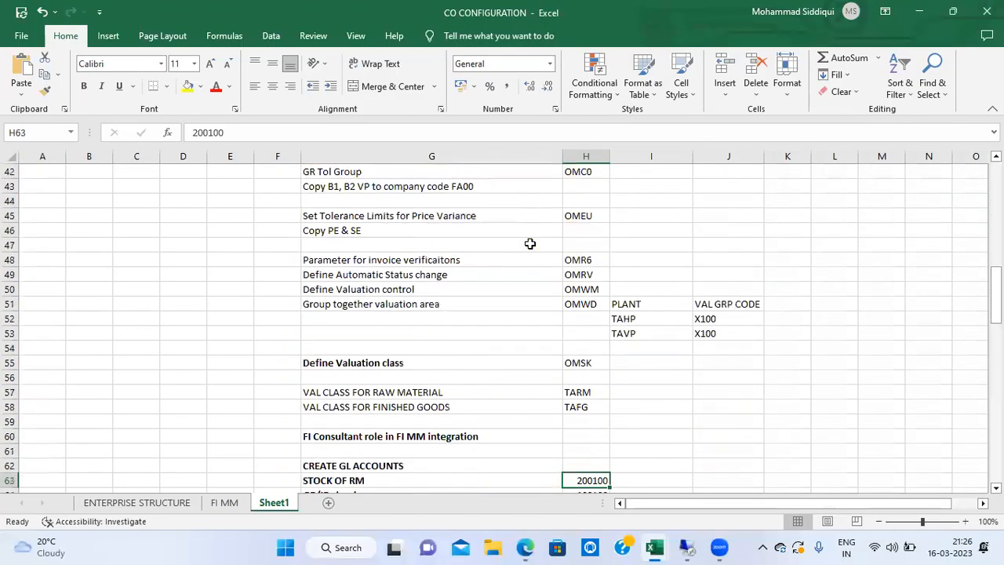
key("Down")
key("Down")
key("Down")
key("Down")
key("Down")
key("Down")
key("Down")
key("Down")
key("Down")
key("Down")
key("Down")
key("Down")
key("Down")
key("Down")
key("Down")
key("Down")
key("Down")
key("Down")
key("Down")
key("Down")
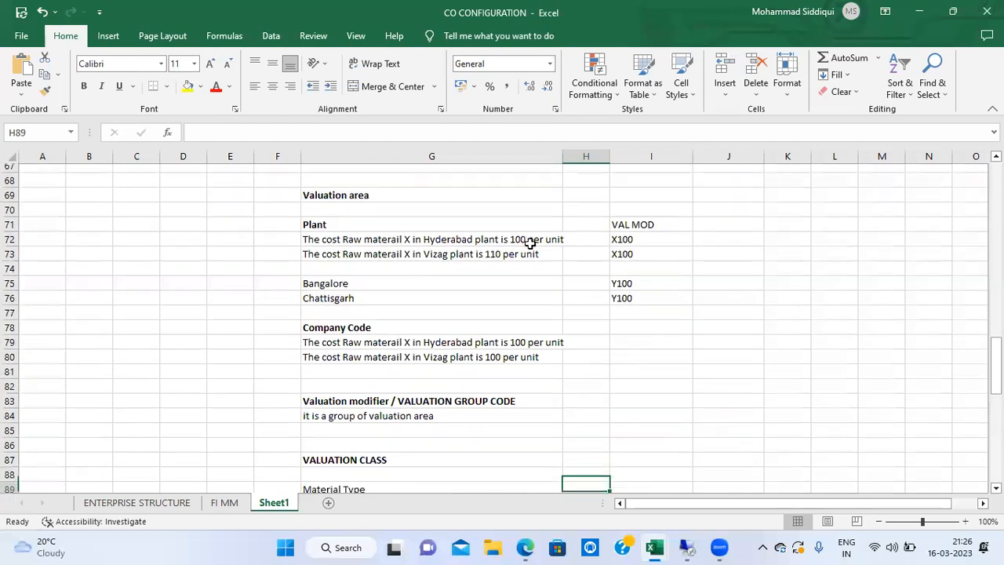
key("Up")
key("Up")
key("Up")
key("Up")
key("Up")
key("Up")
key("Up")
key("Up")
key("Up")
key("Up")
key("Up")
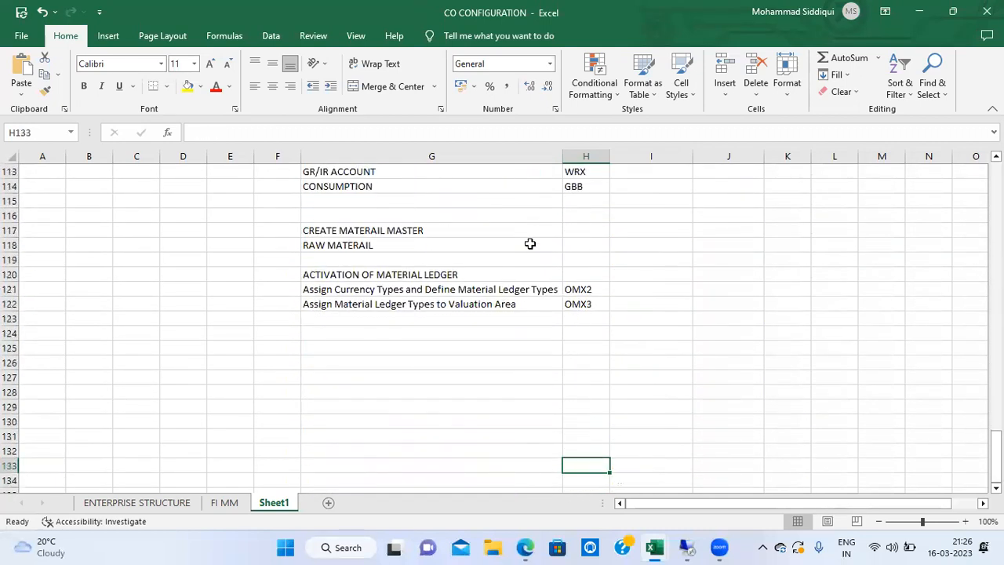
key("Left")
key("Up")
key("Down")
type("Activate Valuation Areas for Material Ledger")
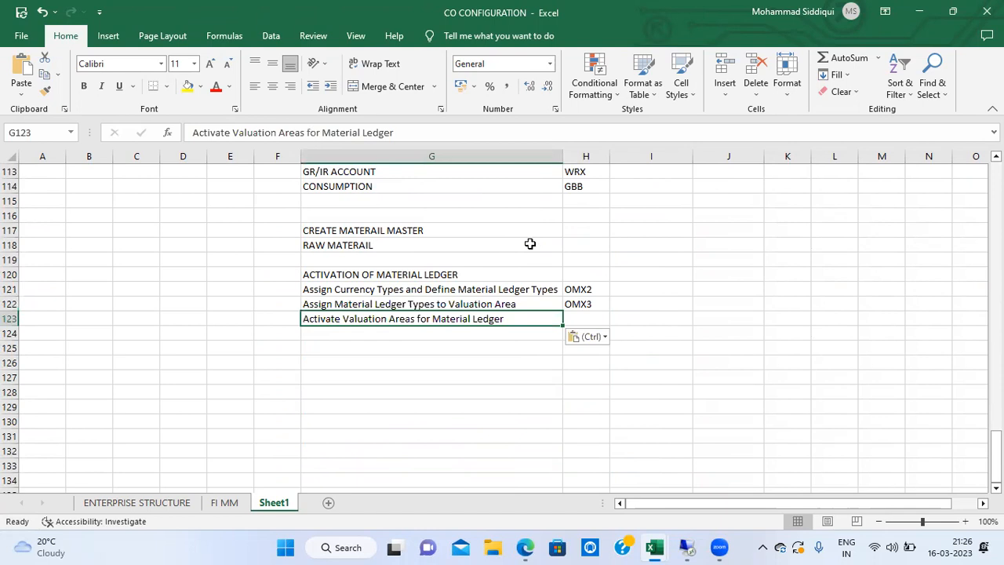
key("Right")
type("OMX1")
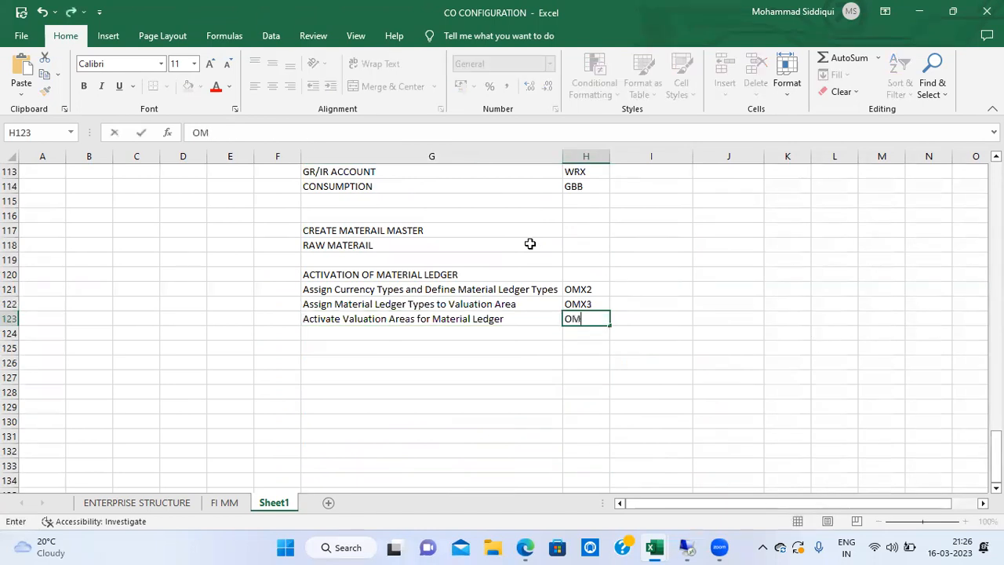
key("Return")
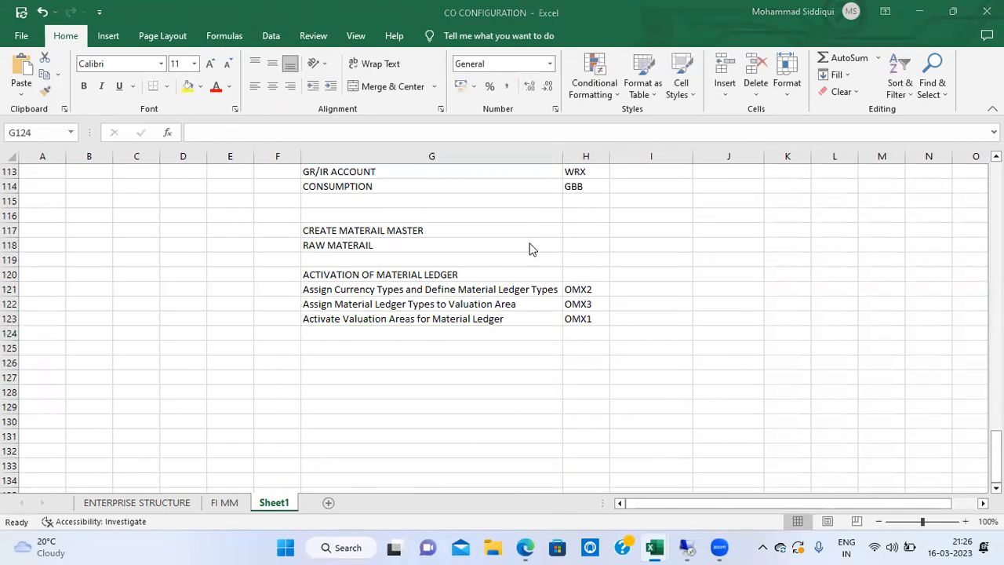
Switch back to SAP and open Activate Material Ledger within the activity Activate Valuation Areas for Material Ledger.
key("alt+Tab")
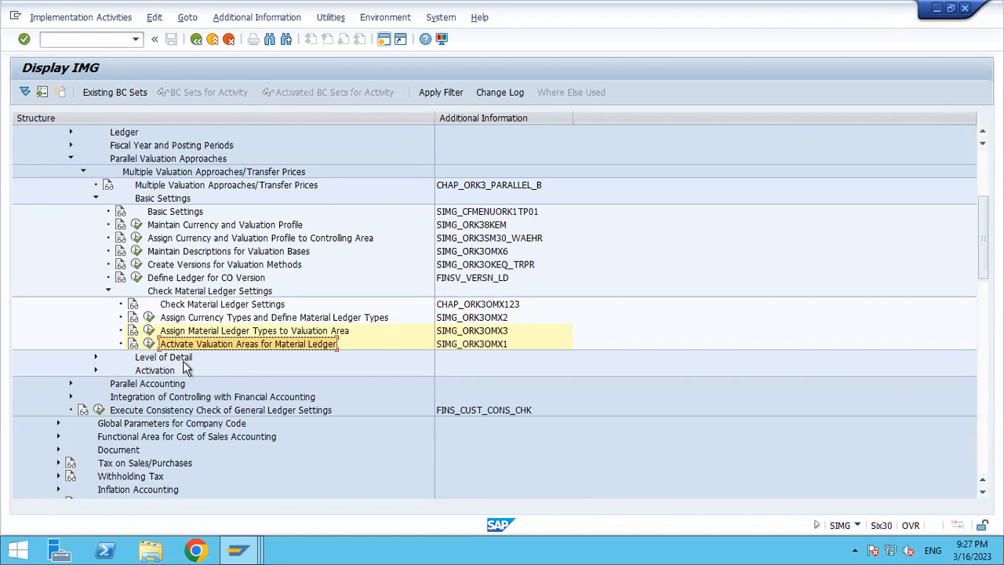
left_click(149, 344)
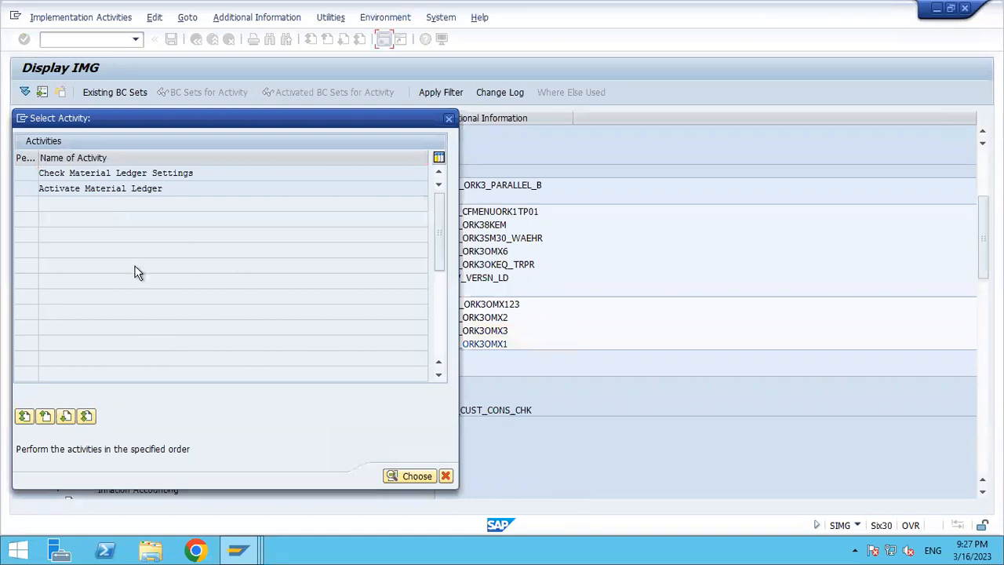
double_click(124, 190)
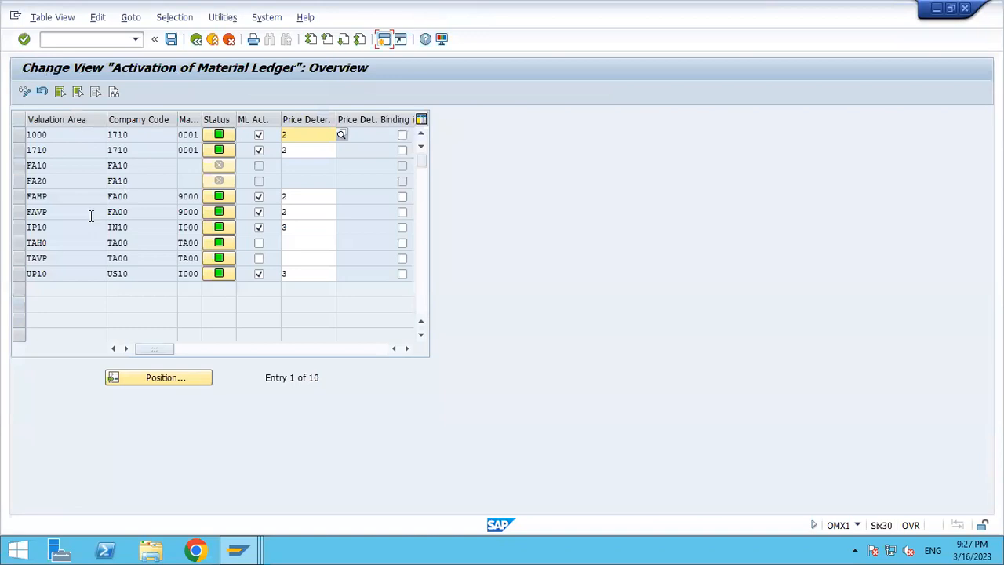
Activate the material ledger for valuation areas TAH0 and TAVP and set price determination to 2 for both.
left_click(57, 242)
left_click(57, 257)
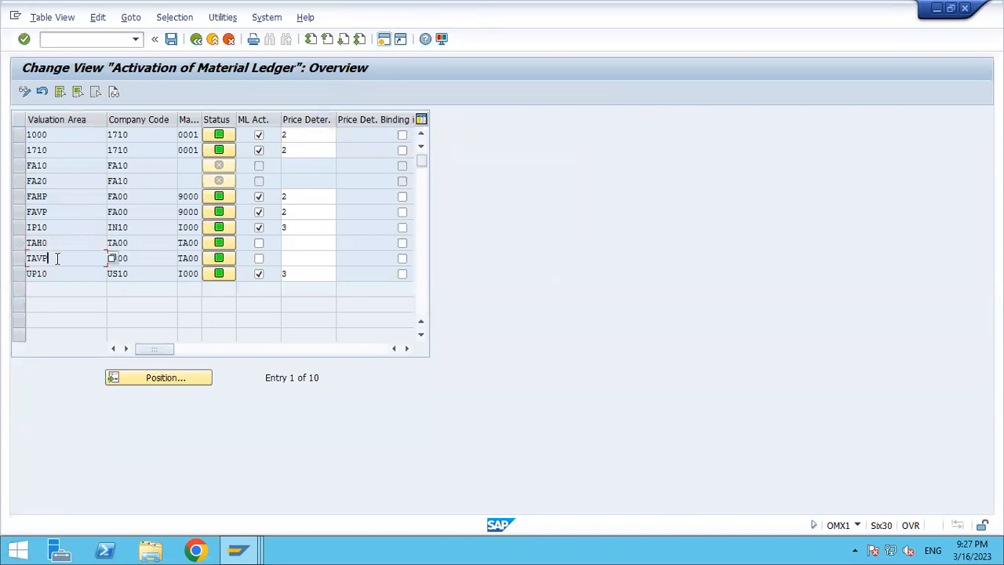
left_click(259, 243)
left_click(260, 258)
left_click(293, 244)
type("2")
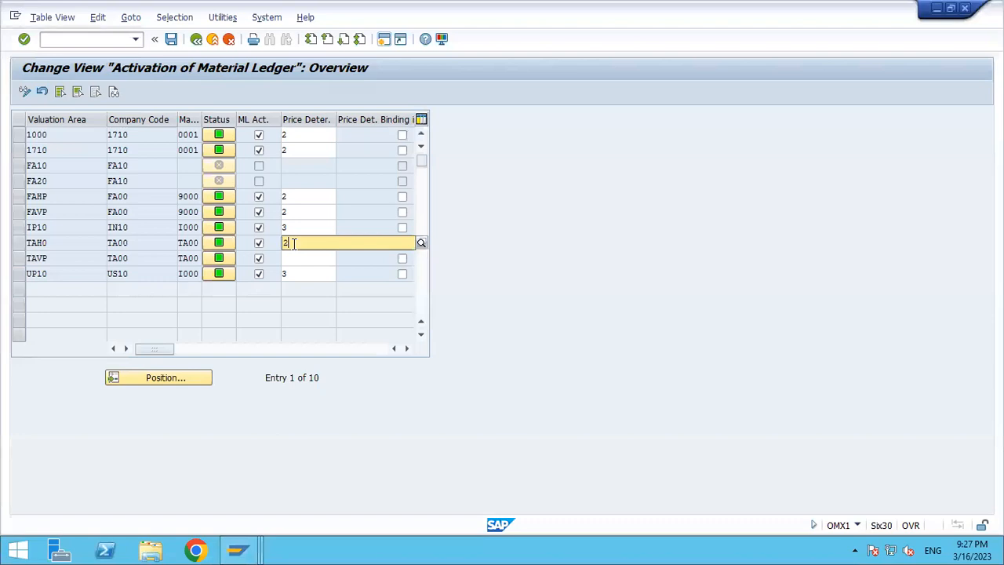
key("Return")
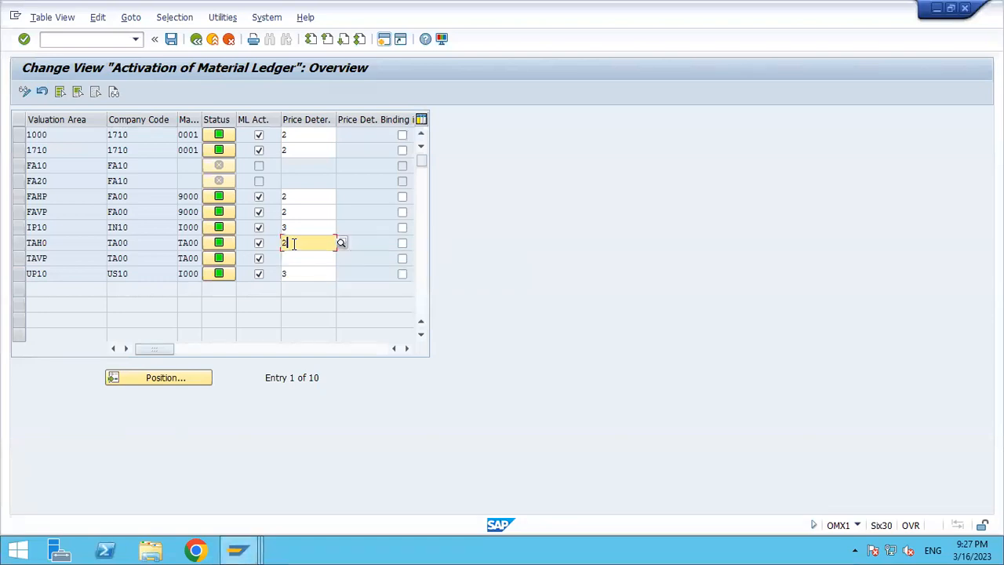
left_click(297, 259)
type("2")
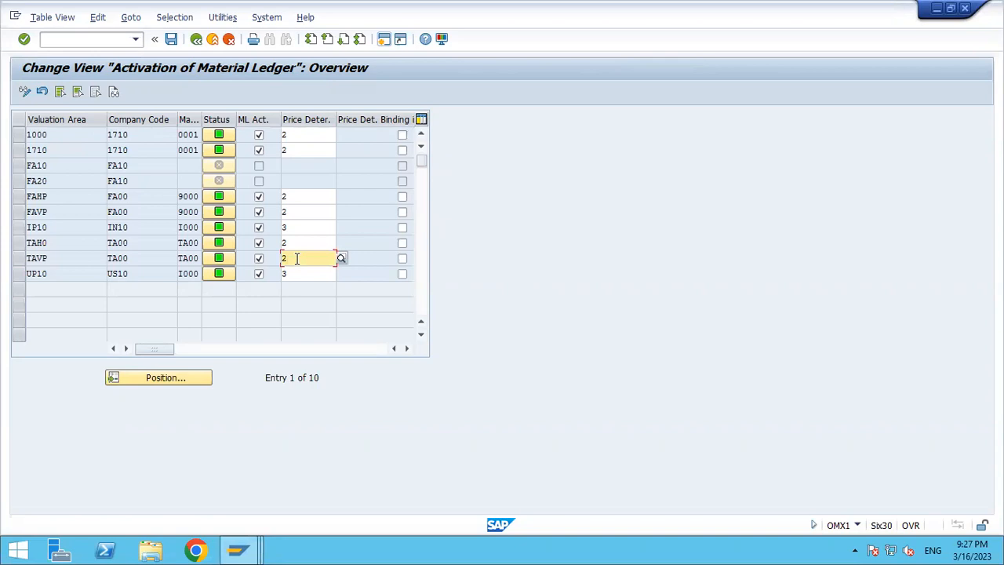
Save the material ledger activation in the proposed customizing request and return to the IMG.
key("ctrl+s")
key("Return")
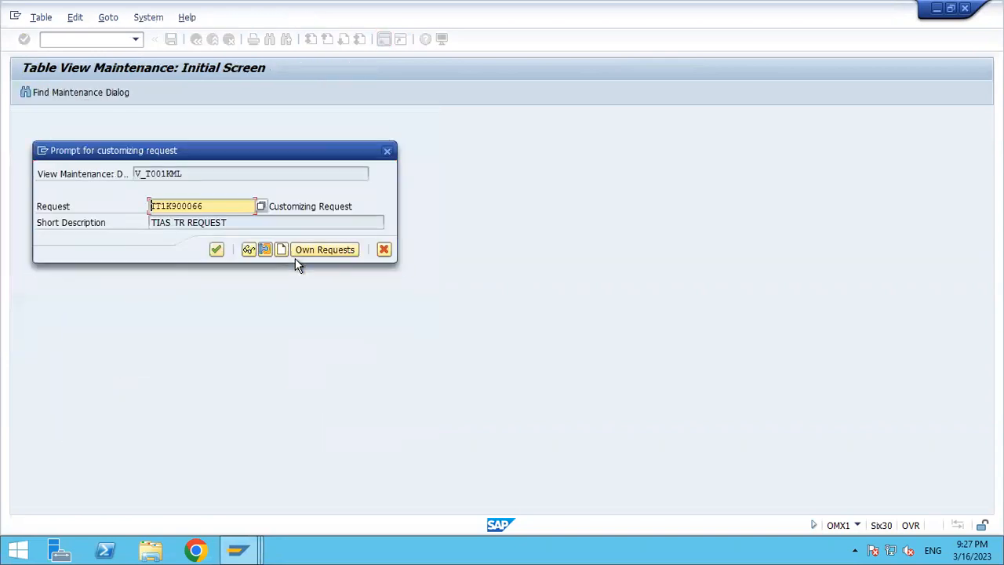
left_click(218, 250)
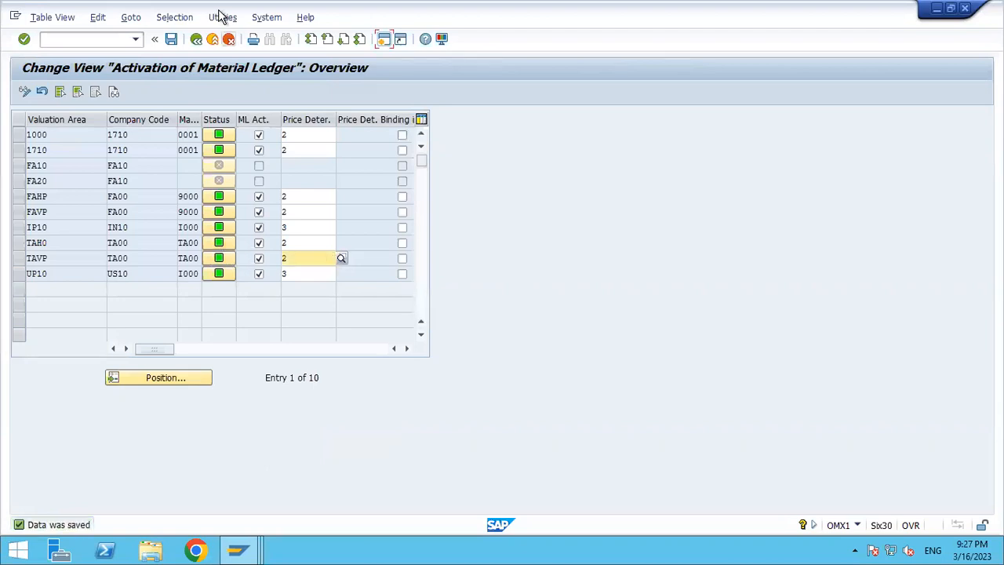
left_click(198, 40)
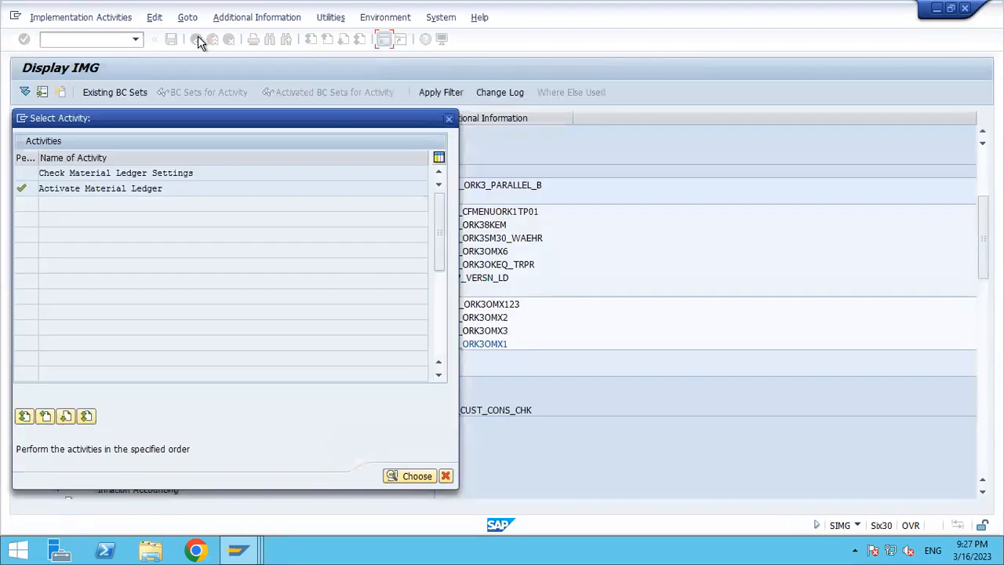
left_click(449, 120)
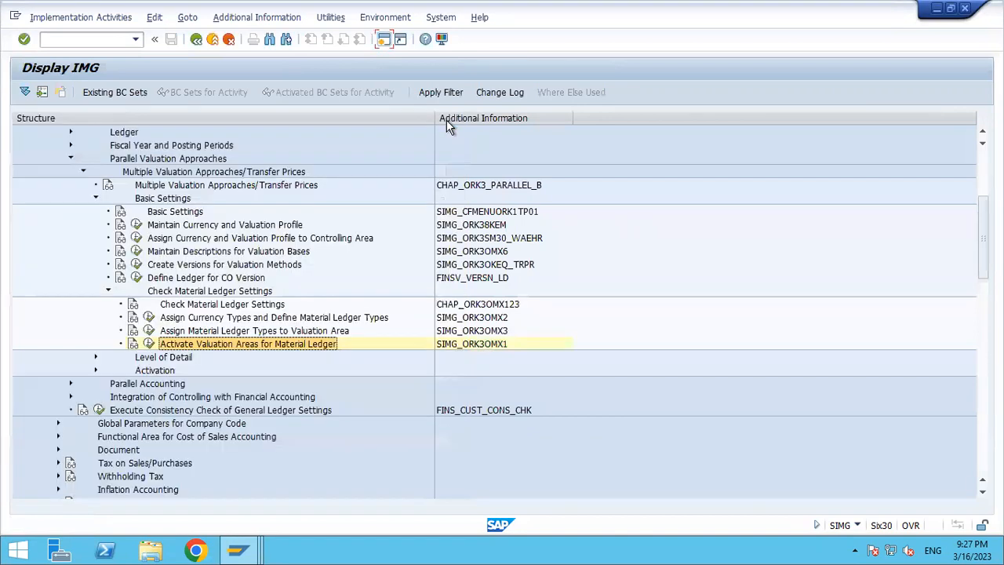
mouse_move(636, 2)
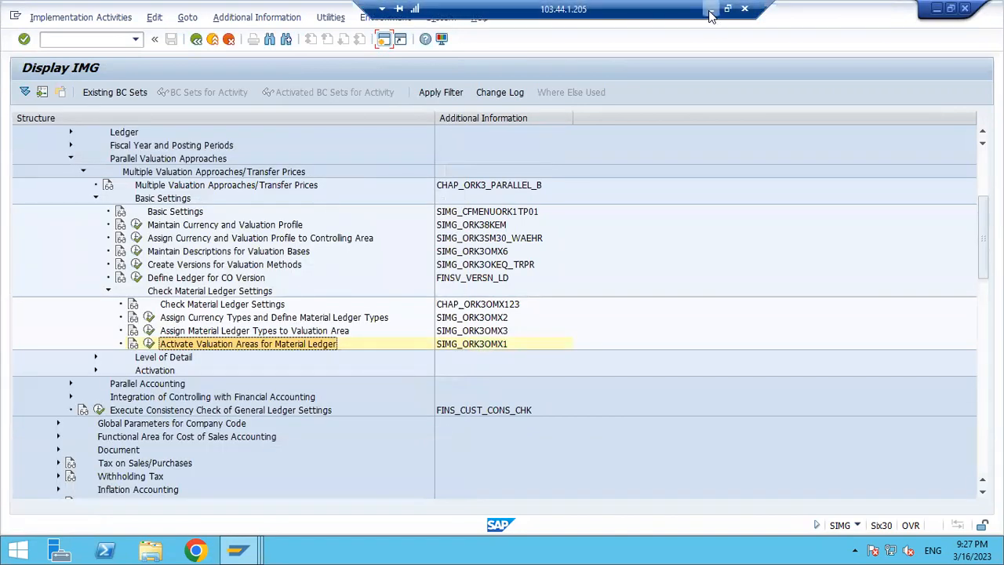
Switch to the Excel workbook and enter the heading TRANSACTION DATA in cell G125 and RUN CKMSTART in G126.
left_click(711, 10)
key("Return")
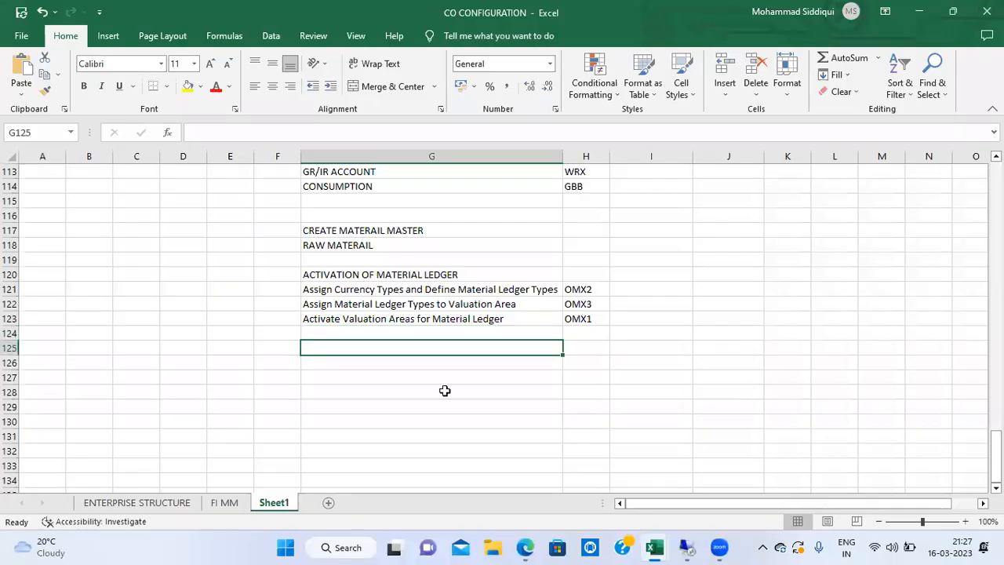
type("TR")
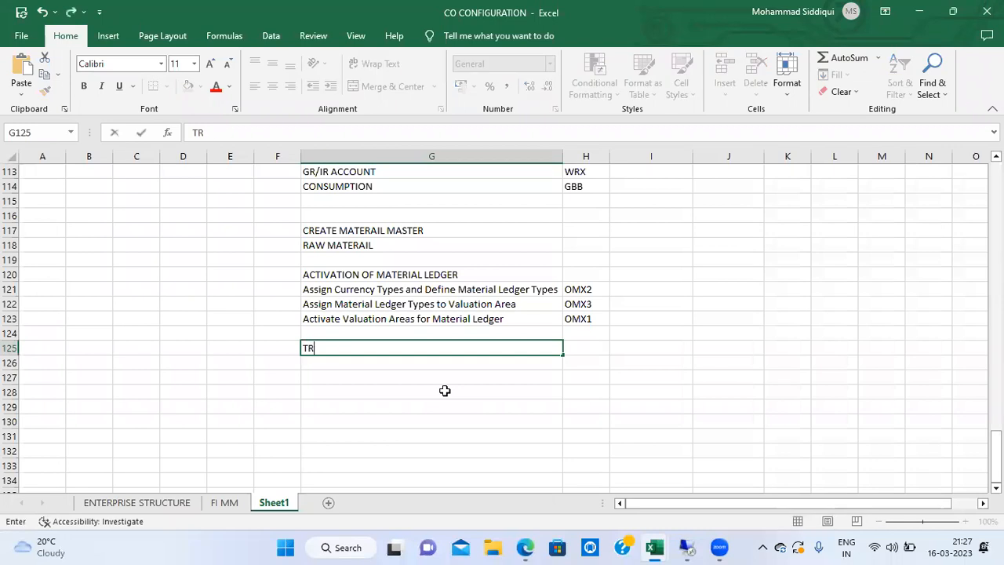
type("ANSACTION DATA")
key("Return")
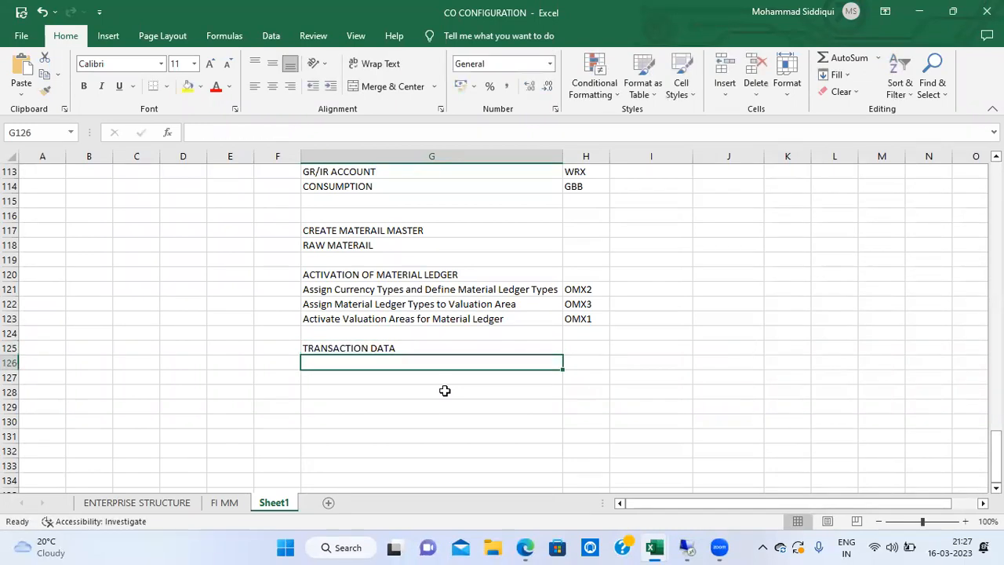
type("RUN ")
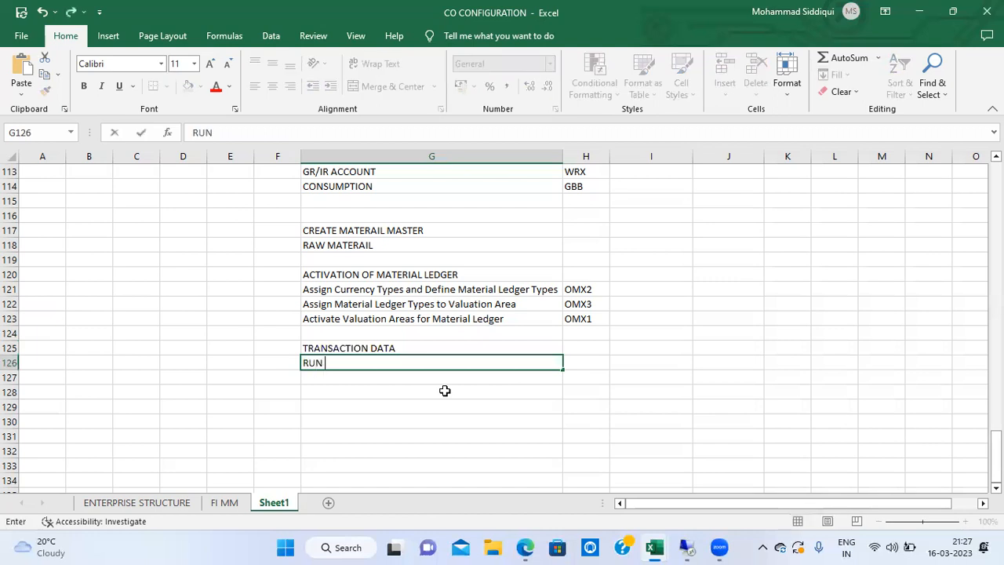
type("CKMSTART")
key("Return")
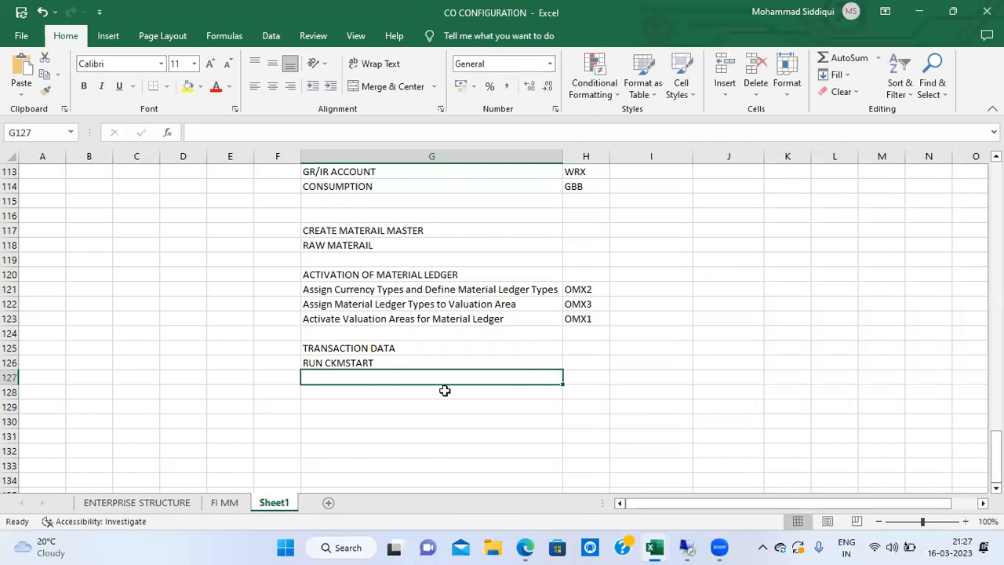
Switch back to SAP, leave the IMG and start transaction CKMSTART from SAP Easy Access.
key("alt+Tab")
key("alt+Tab")
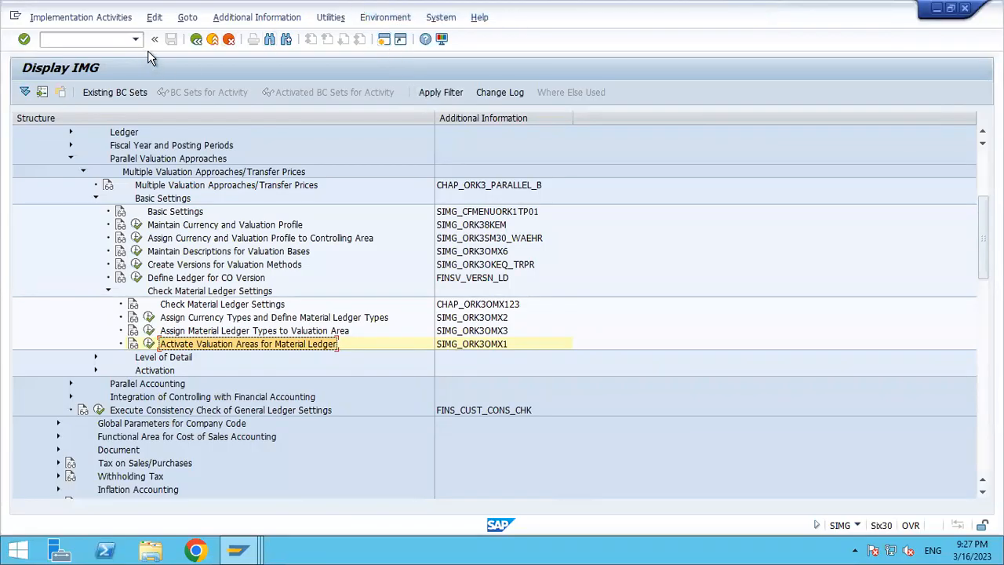
left_click(211, 39)
left_click(211, 39)
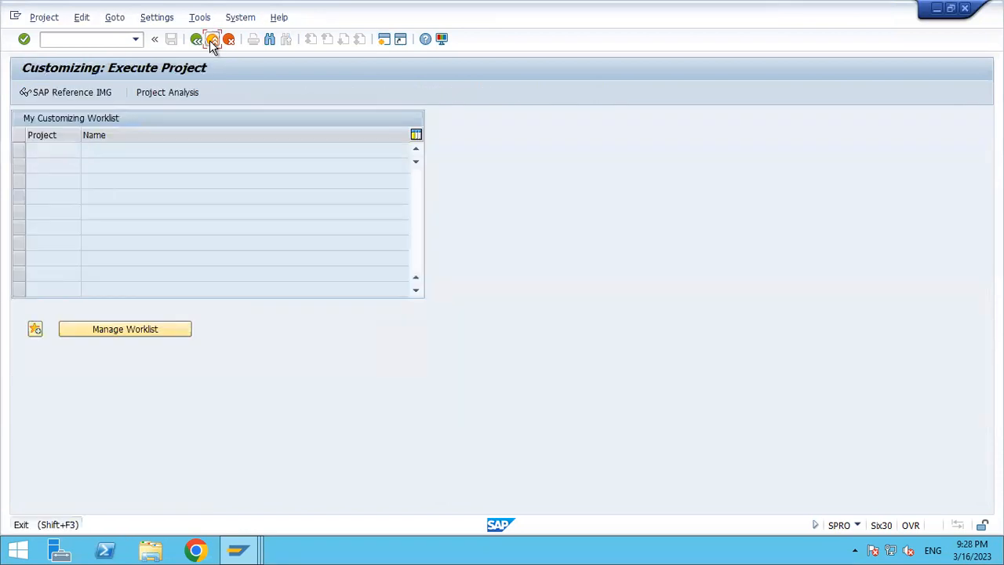
type("CKM")
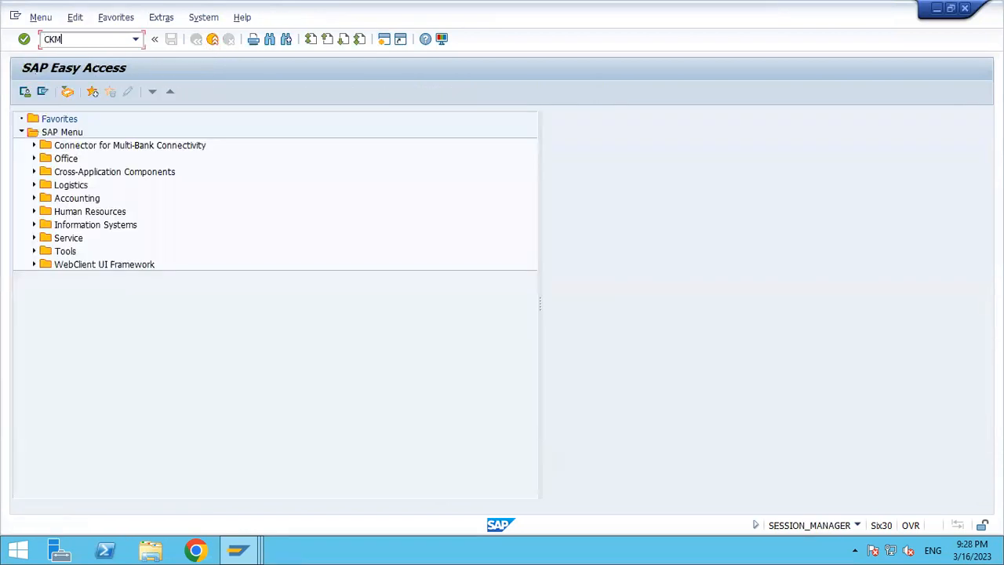
type("START")
key("Return")
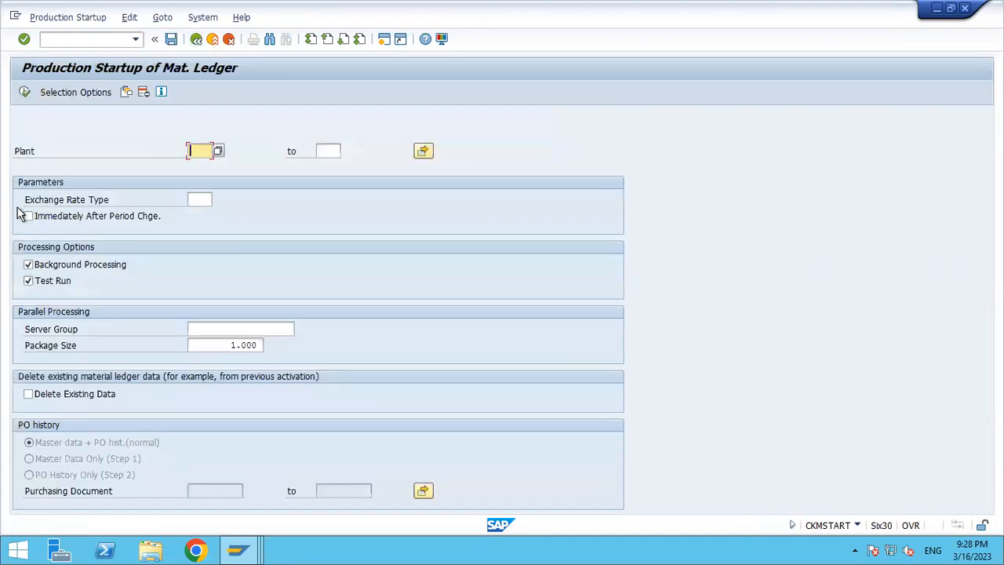
Select plants TAH0 and TAVP as single values for the material ledger production startup.
type("TA")
type("B")
type("0")
left_click(420, 157)
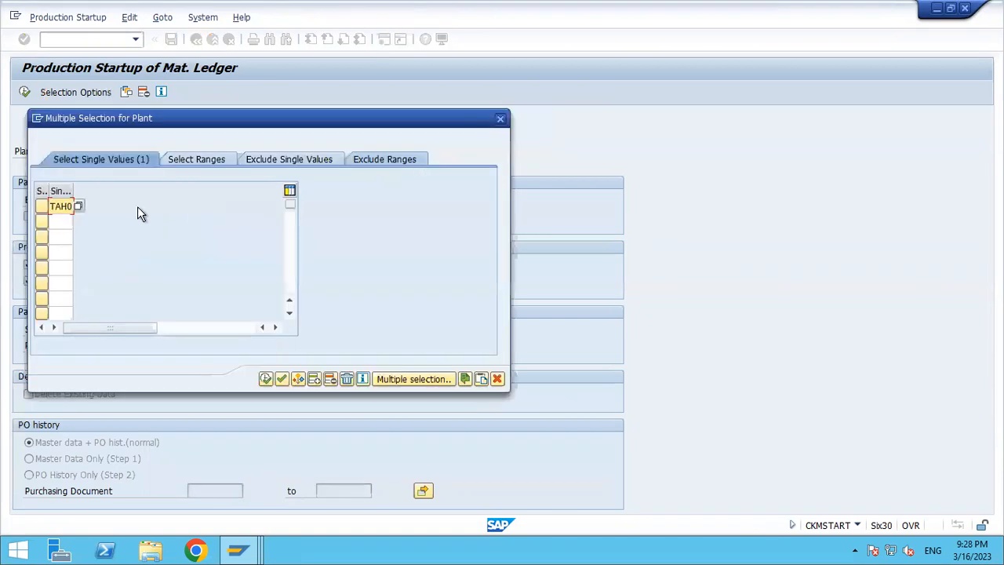
left_click(63, 220)
type("TA")
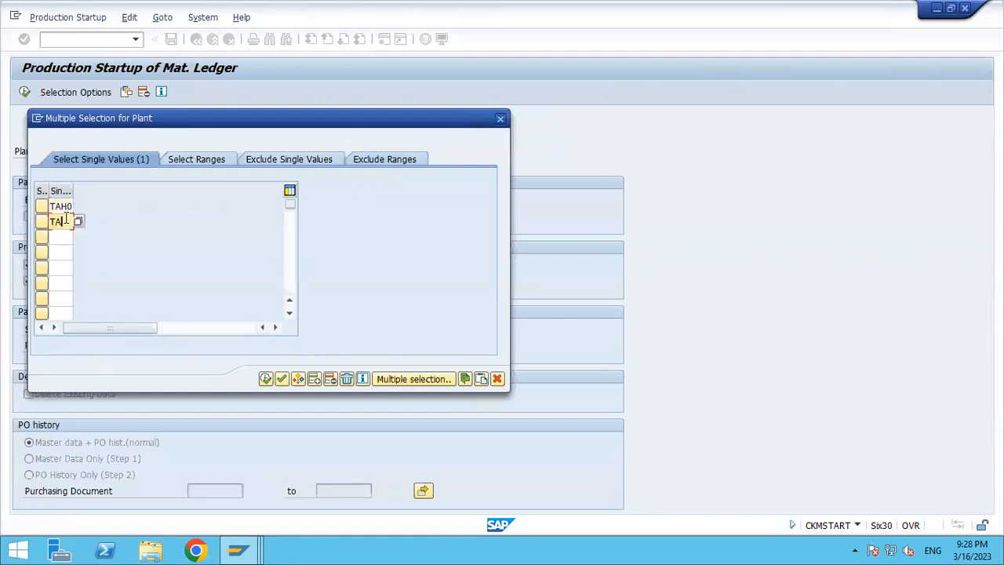
type("HP")
left_click(262, 383)
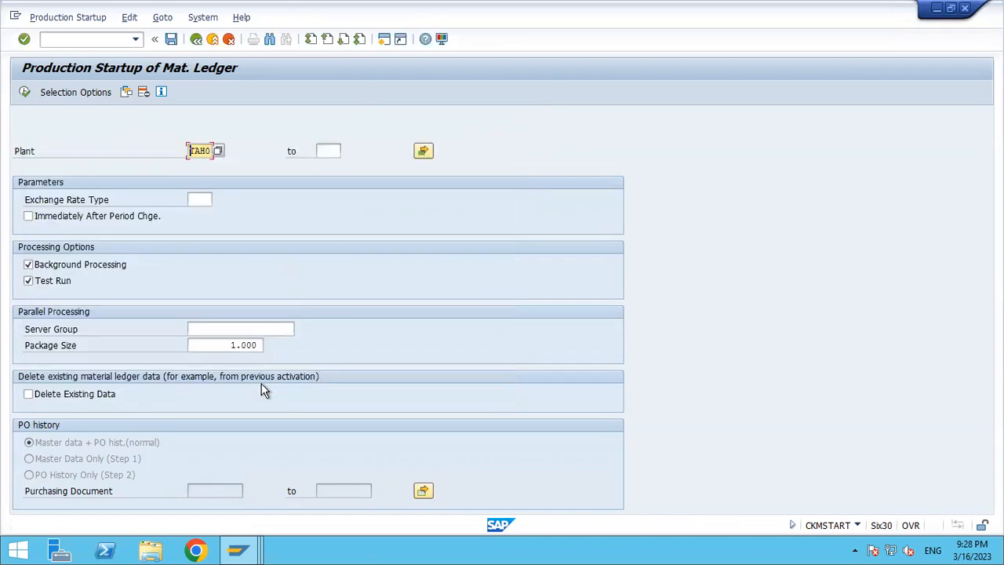
Run the material ledger production startup with Background Processing and Test Run deselected, and review the message log through to its end.
left_click(100, 264)
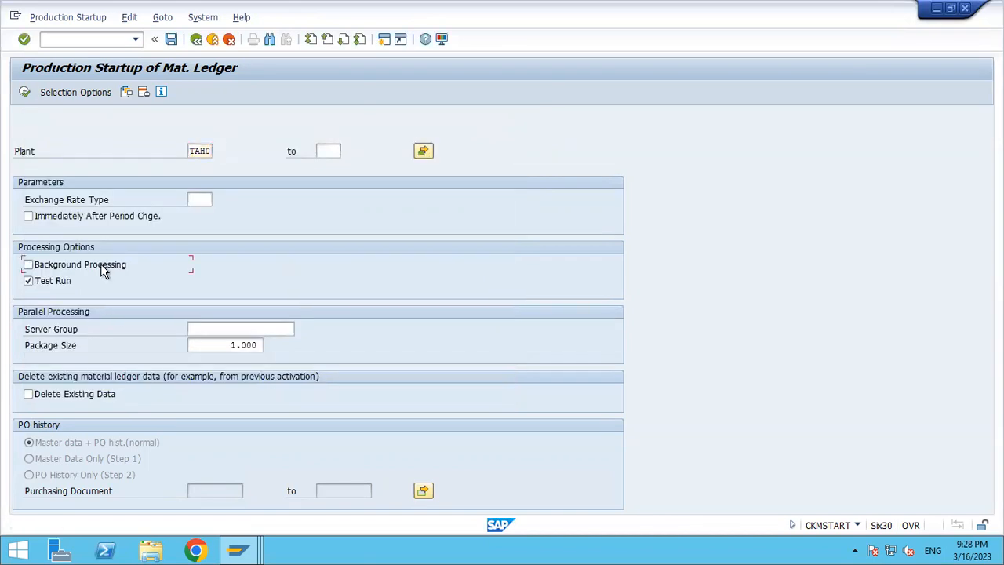
left_click(69, 285)
left_click(24, 93)
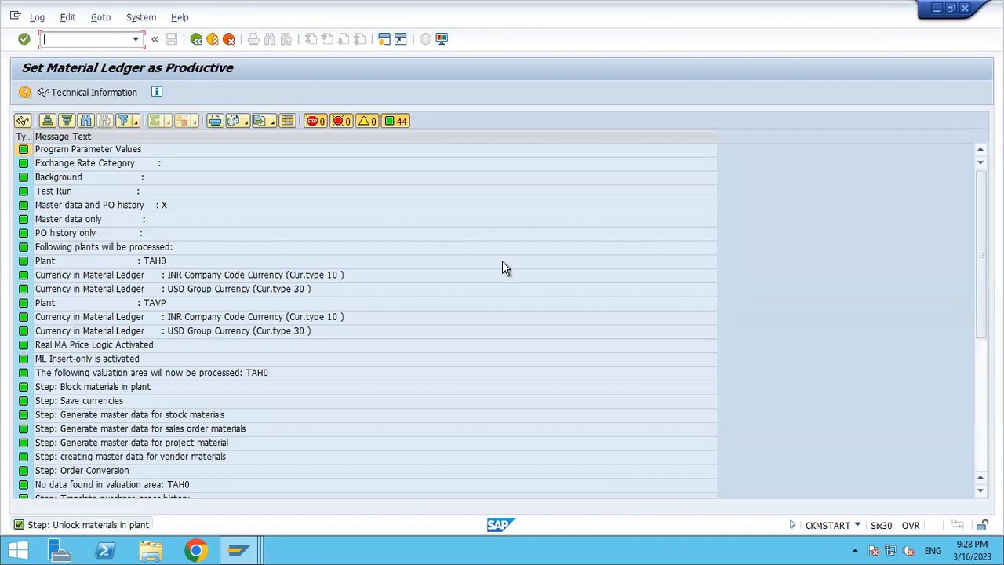
left_click(981, 383)
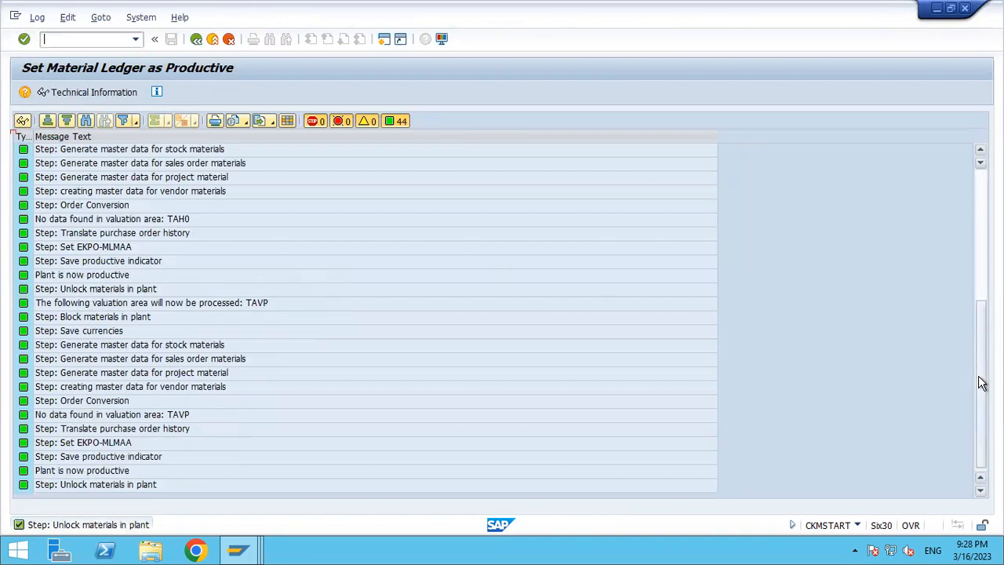
Exit the production startup, start transaction MM01 and proceed with raw material TA00RMX1 of type XROH to its organizational levels.
left_click(217, 39)
left_click(216, 39)
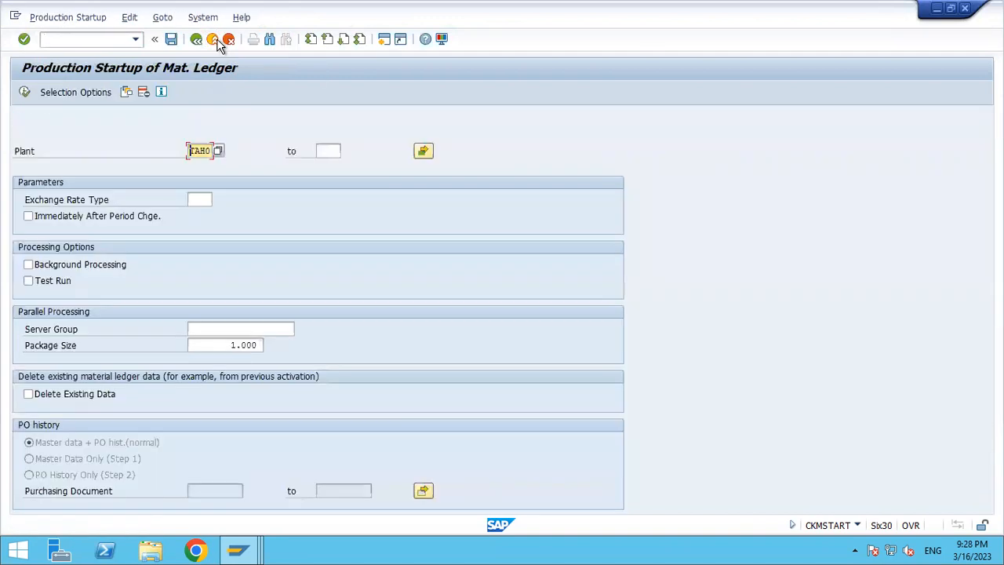
left_click(216, 39)
type("MM01")
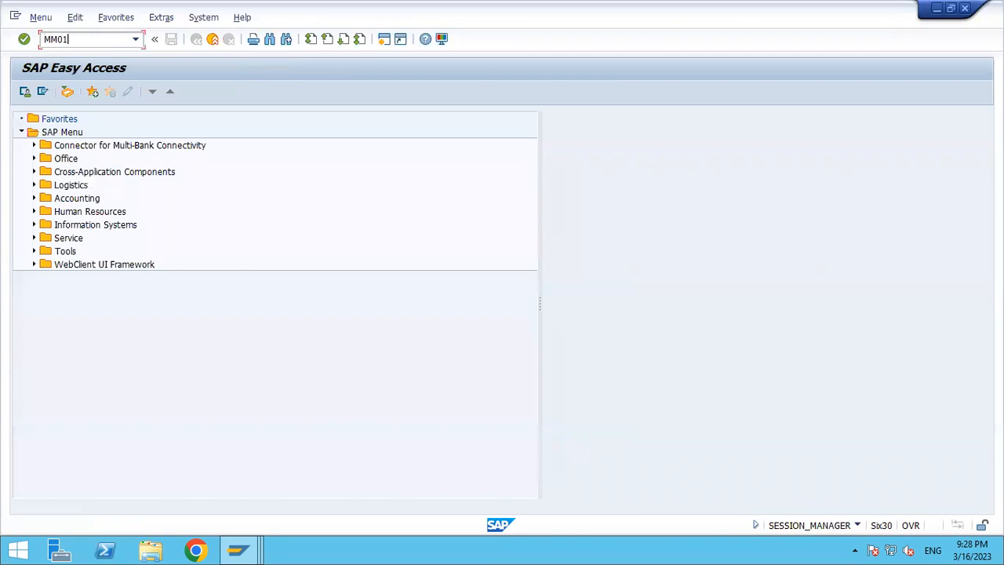
key("Return")
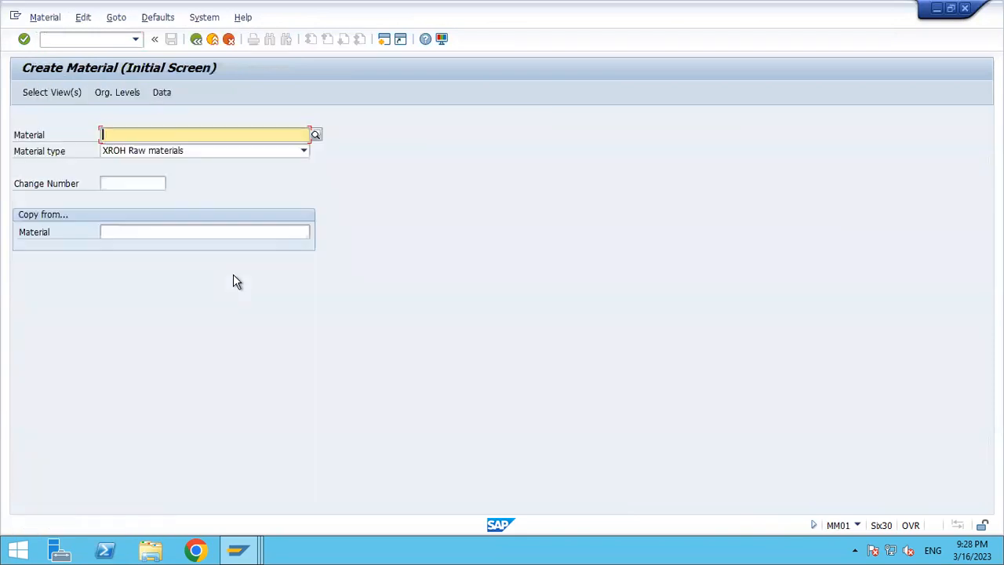
key("Down")
key("Return")
key("Return")
key("Return")
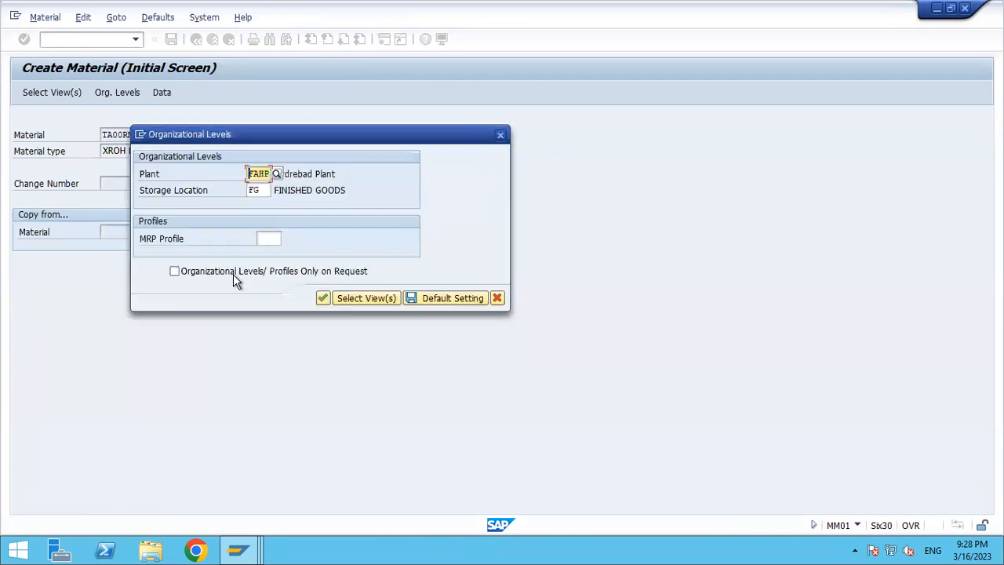
Set the plant in the material's organizational levels to TAH0.
key("Delete")
key("Delete")
key("Delete")
key("Delete")
type("TA")
key("Down")
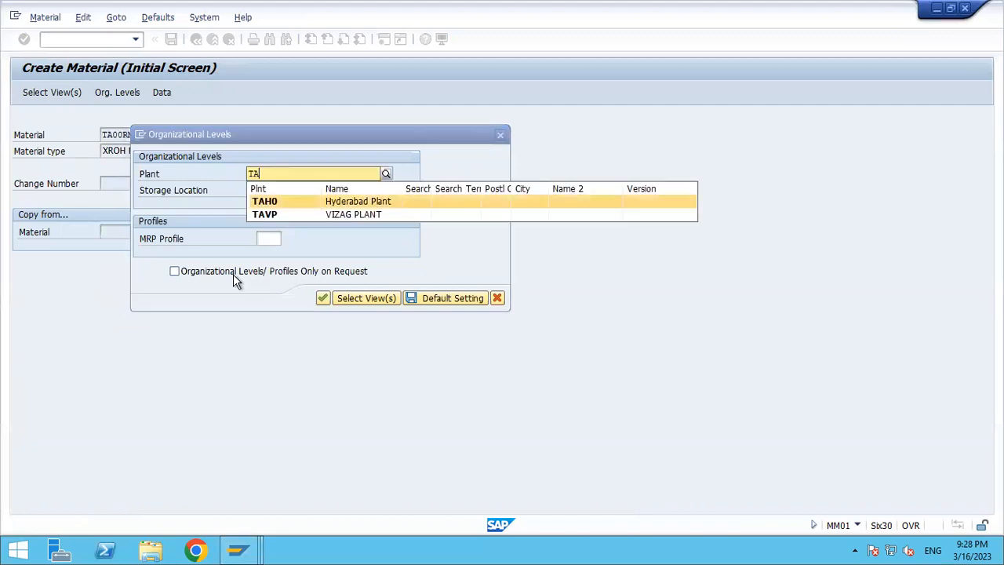
key("Return")
Set the storage location to TAH0, save the organizational levels as default and continue to the Basic data 1 view.
key("Delete")
key("Delete")
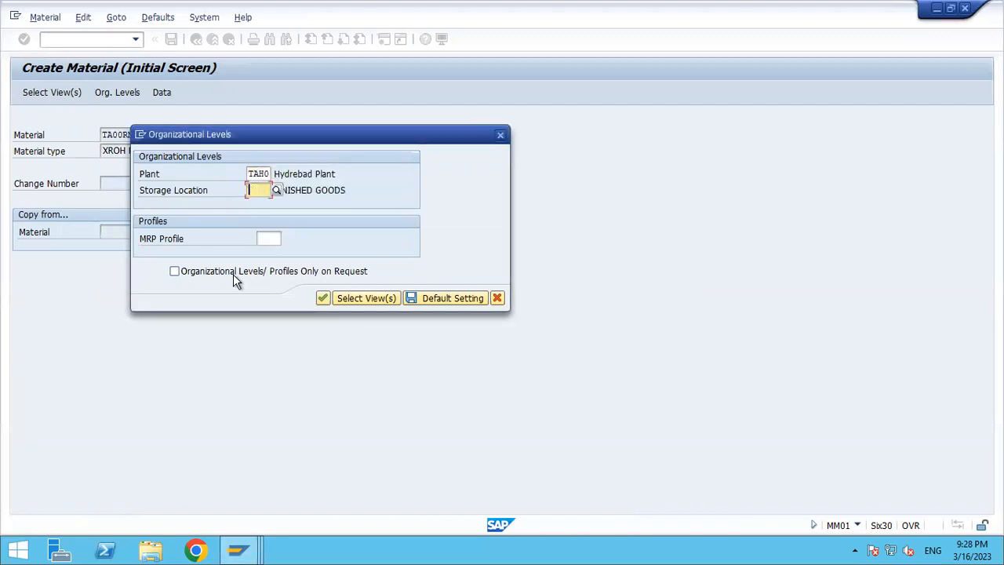
type("TA")
key("Down")
key("Return")
left_click(443, 299)
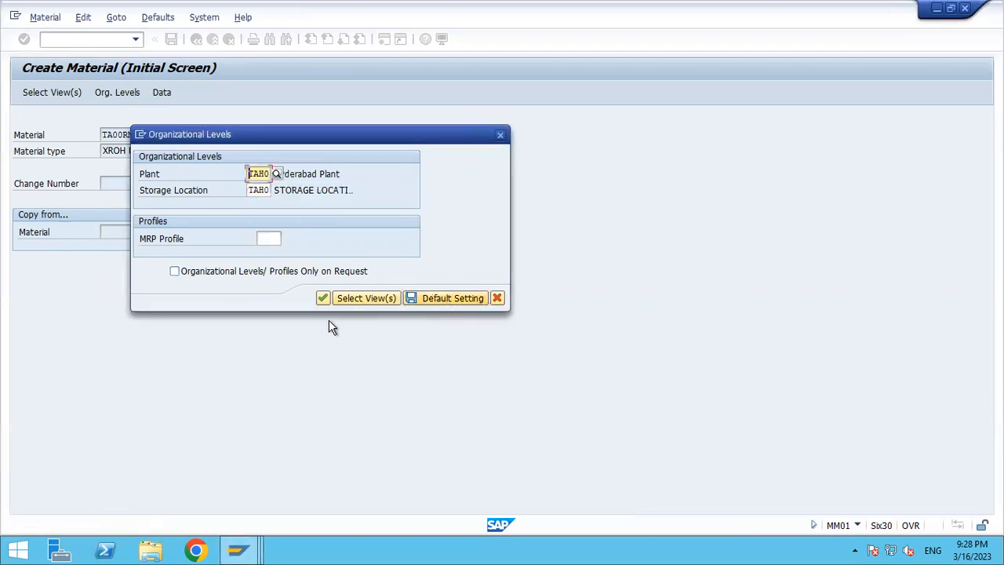
left_click(323, 298)
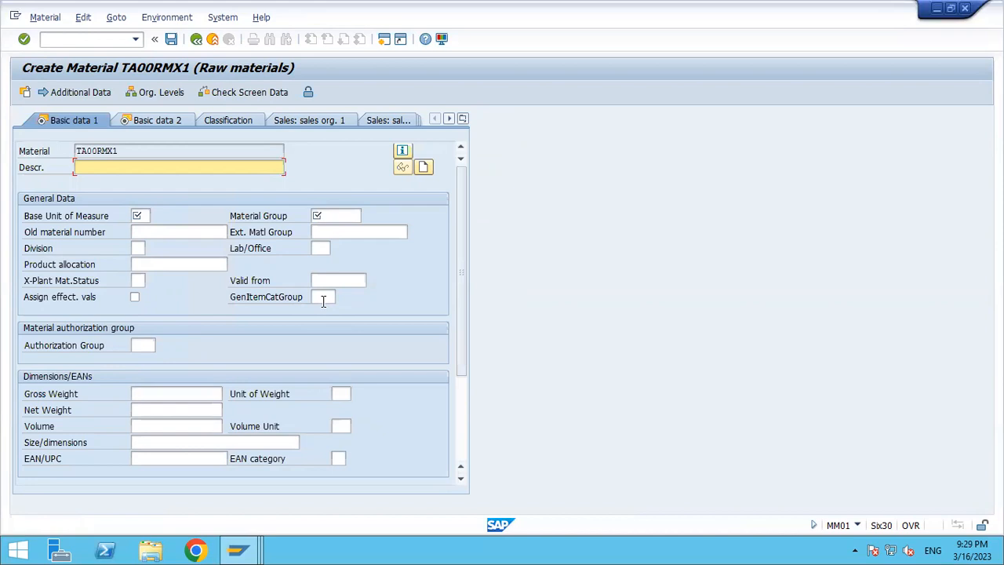
Copy the material number TA00RMX1 into the material's description.
left_click(126, 154)
key("shift+Left")
key("shift+Left")
key("shift+Left")
key("shift+Left")
key("shift+Left")
key("shift+Left")
key("shift+Left")
key("shift+Left")
key("ctrl+c")
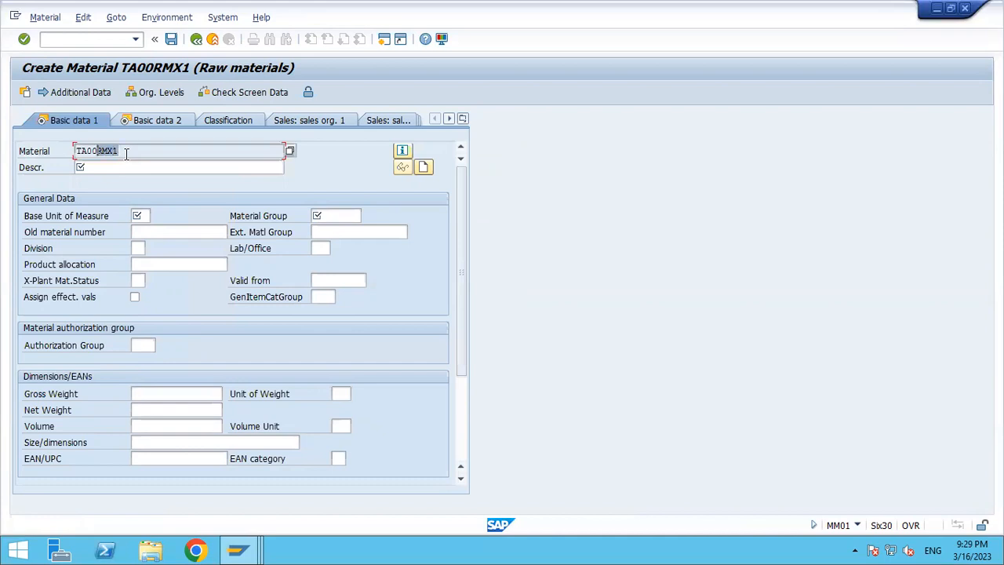
key("Left")
key("Tab")
key("ctrl+v")
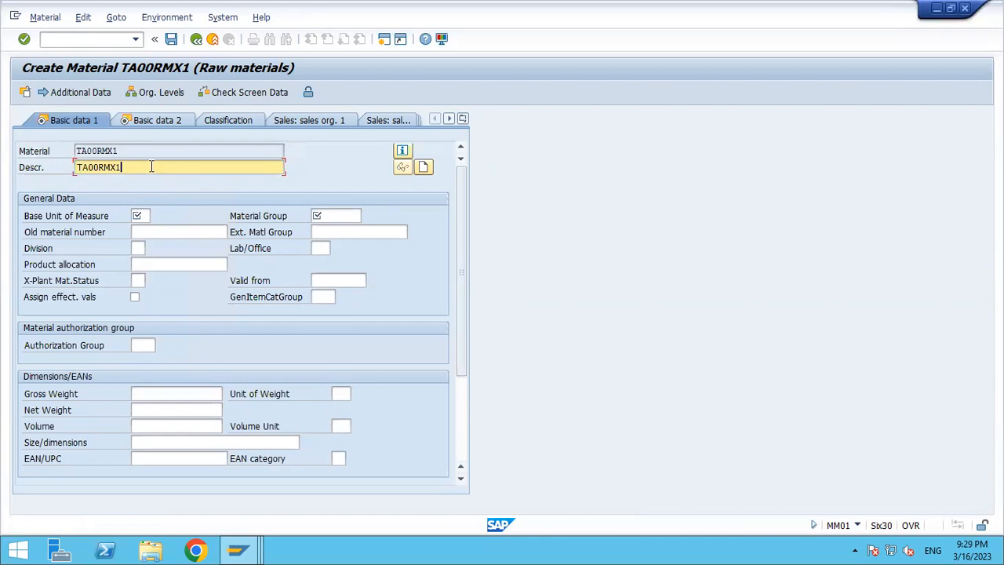
Set the base unit of measure to KG and the material group to A001, and proceed to the Basic data 2 view.
left_click(136, 214)
type("KG")
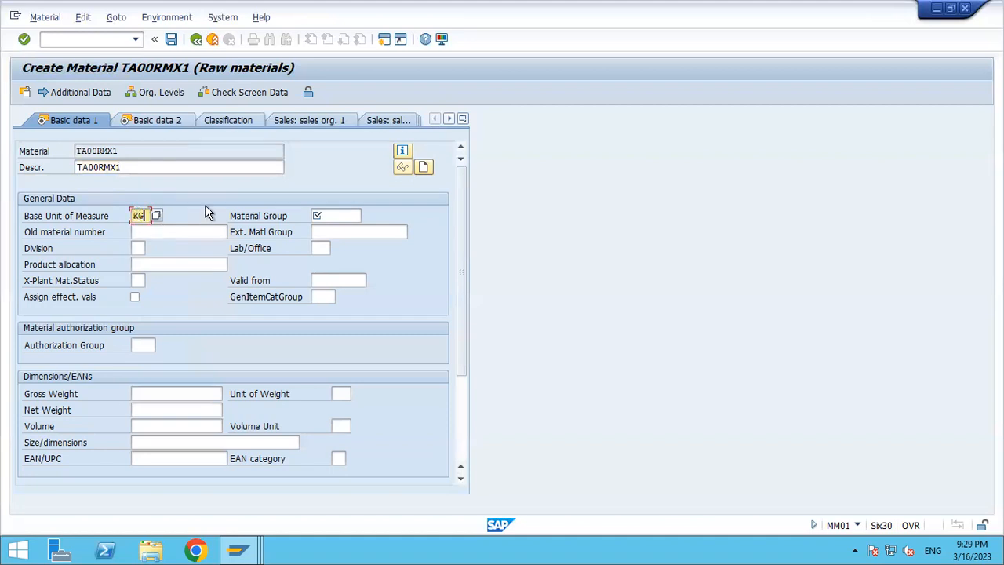
left_click(353, 216)
left_click(366, 217)
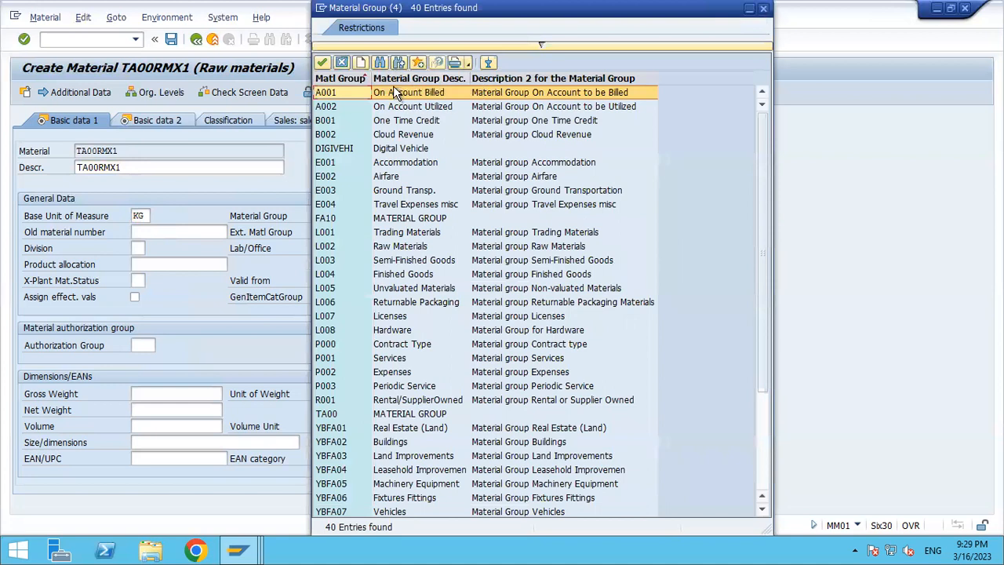
double_click(396, 92)
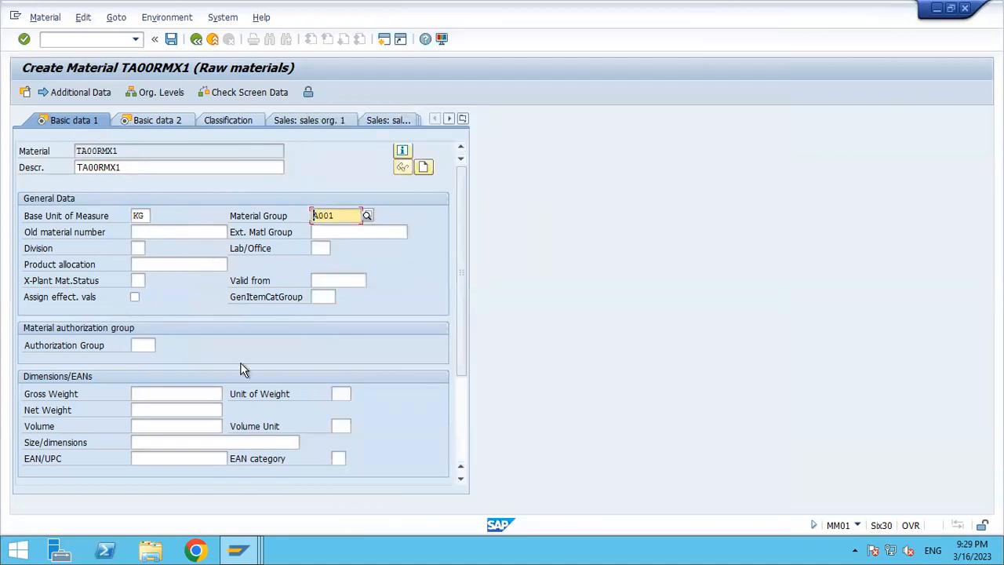
key("Return")
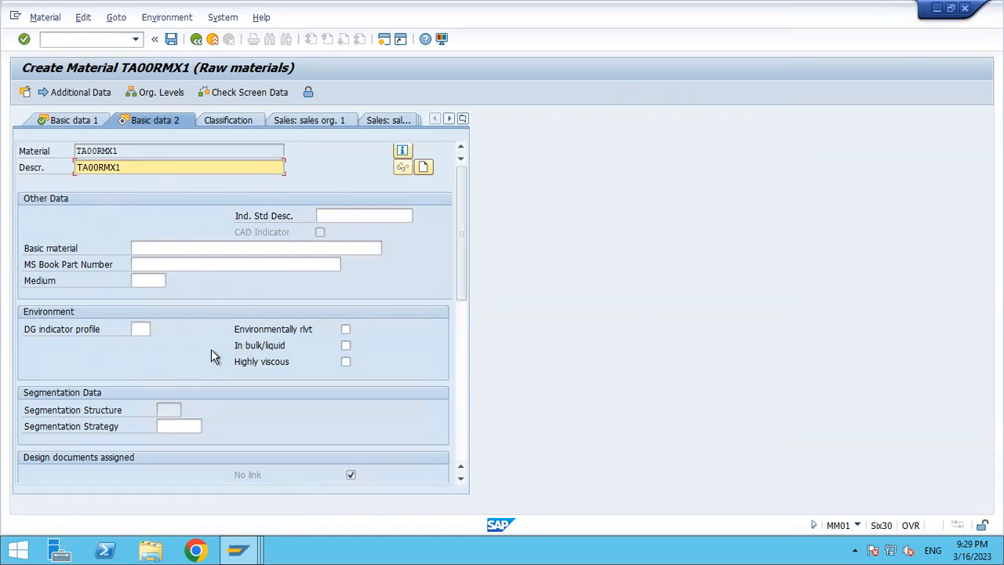
Continue to the Purchasing view and set the purchasing group to TA0.
key("Return")
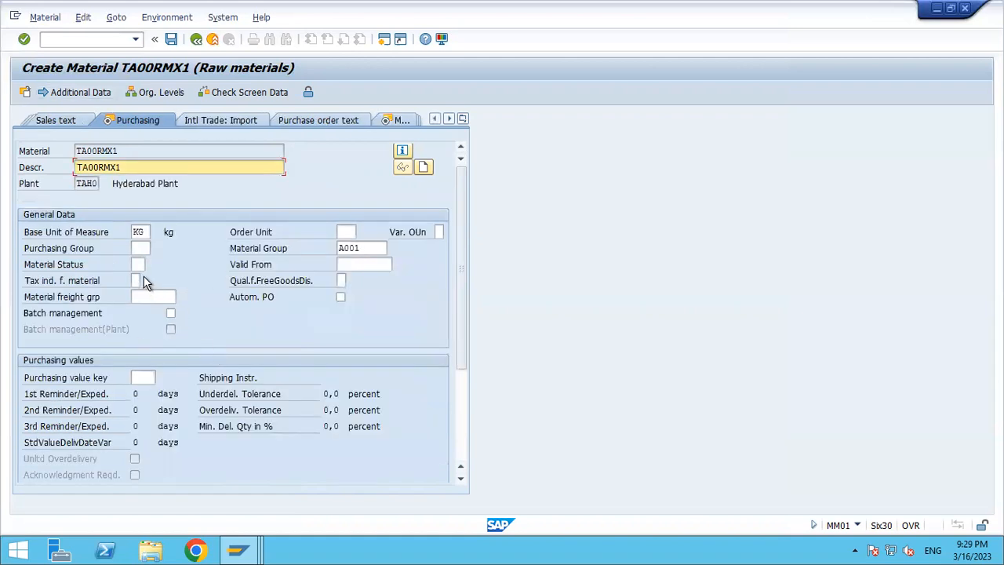
left_click(136, 248)
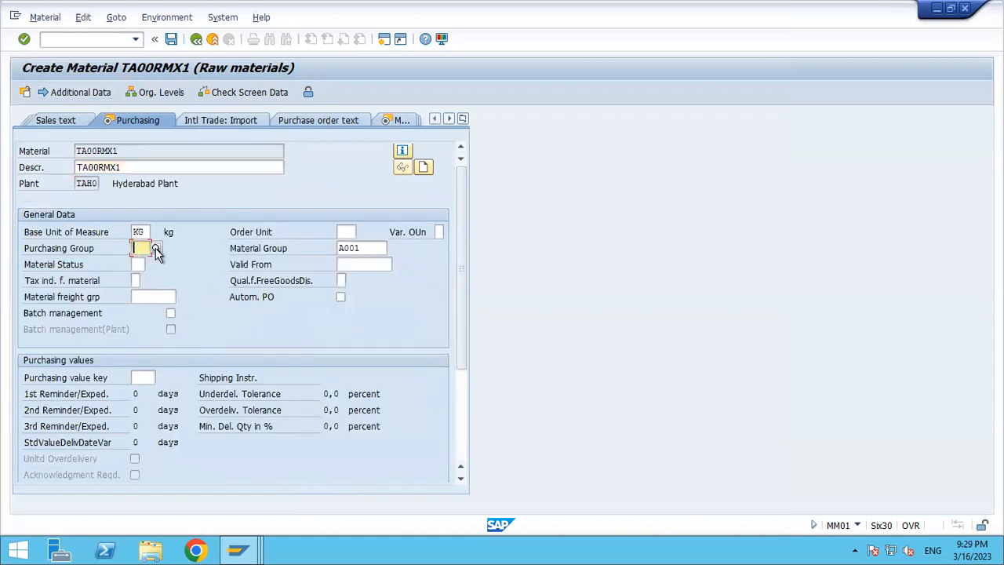
left_click(155, 249)
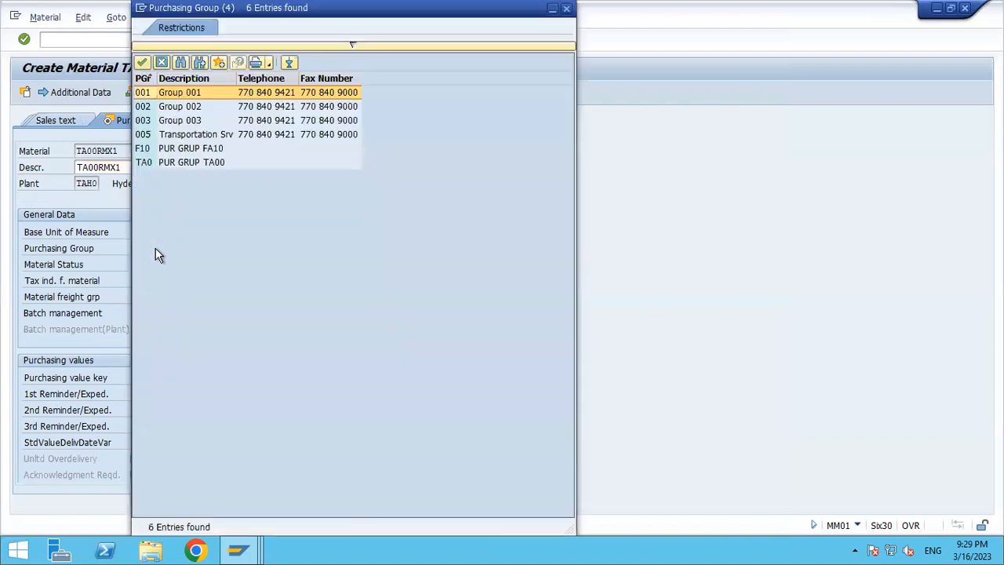
left_click(188, 93)
double_click(187, 161)
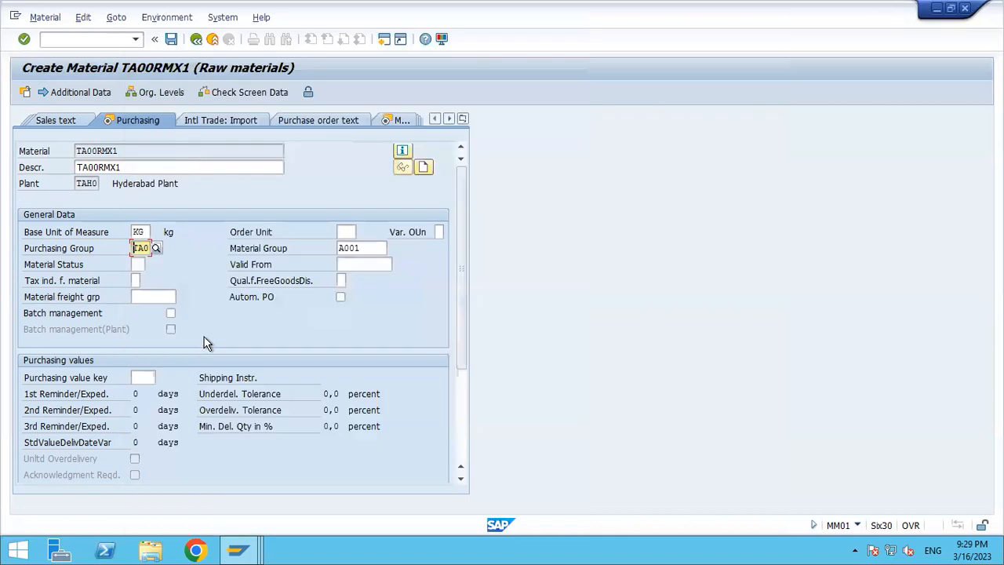
Accept the purchasing data and set the MRP type to ND (No planning) in the MRP 1 view.
key("Return")
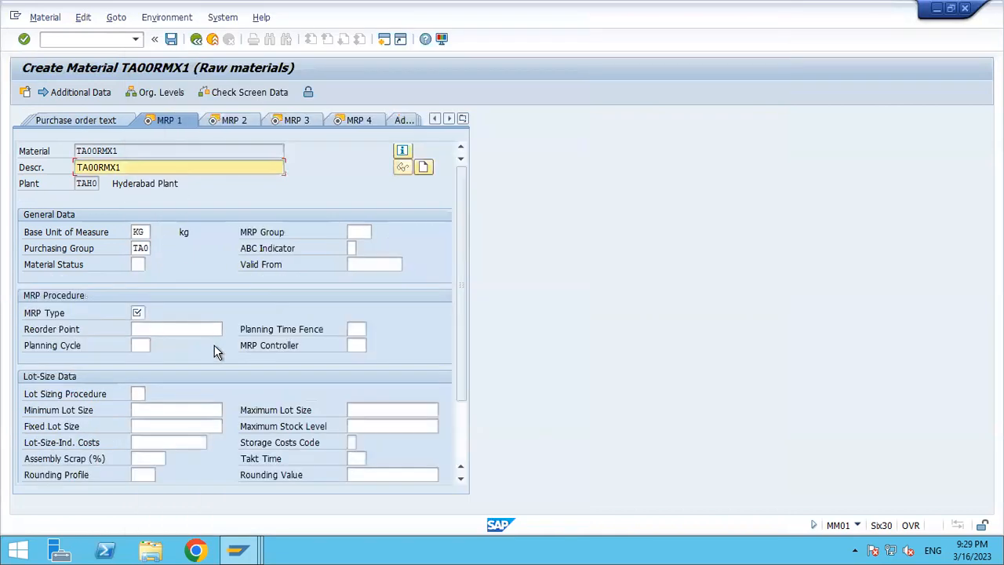
left_click(138, 312)
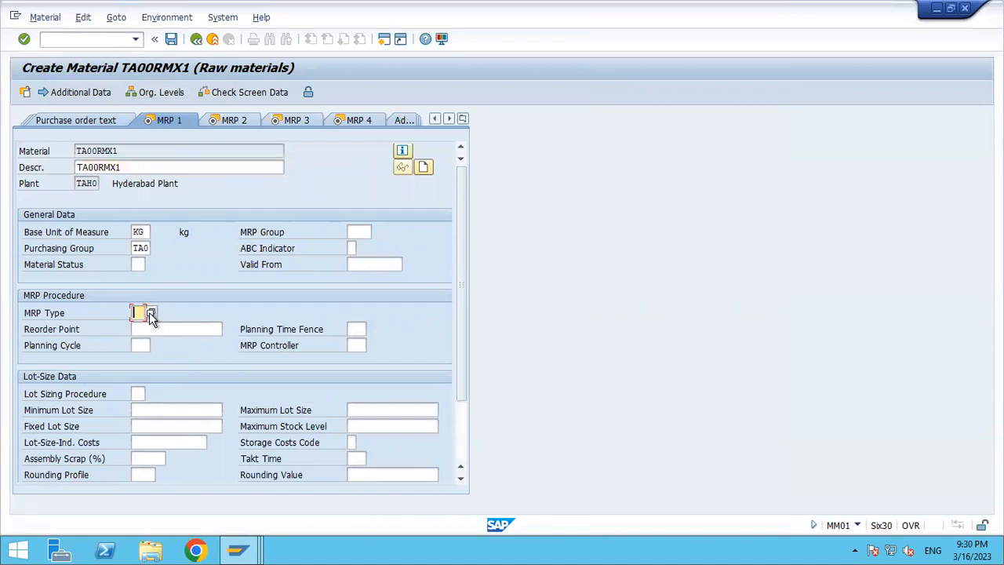
left_click(149, 312)
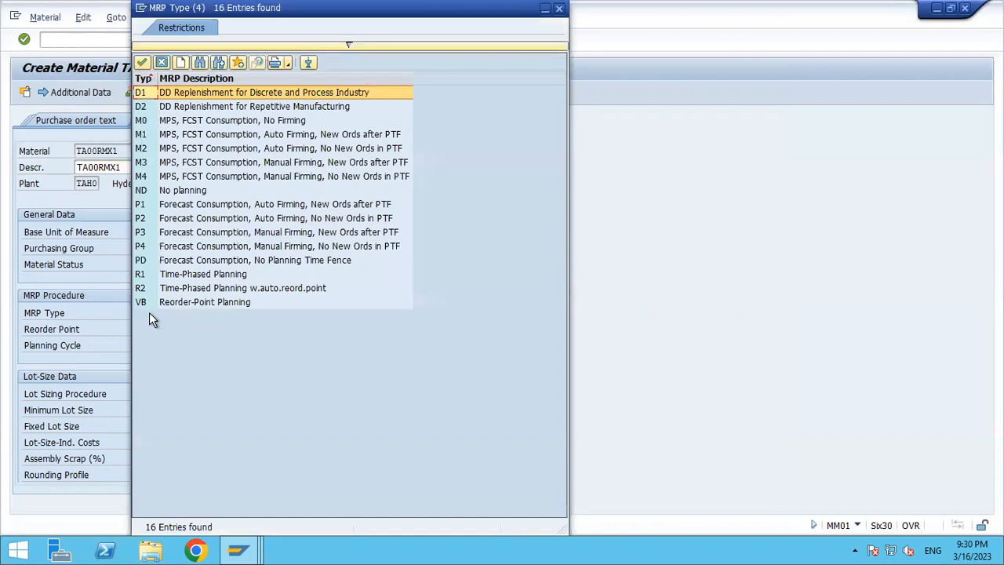
double_click(183, 193)
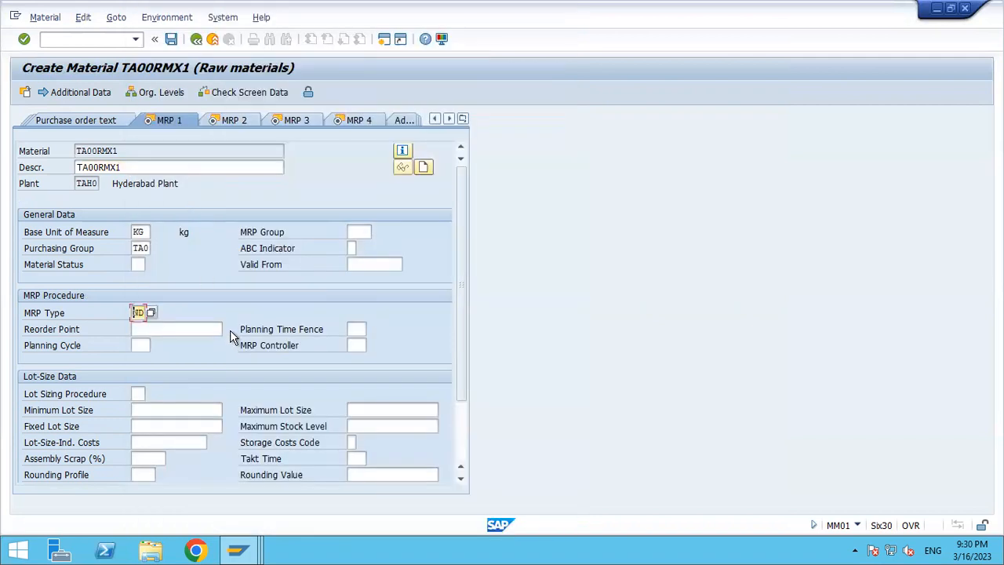
key("Return")
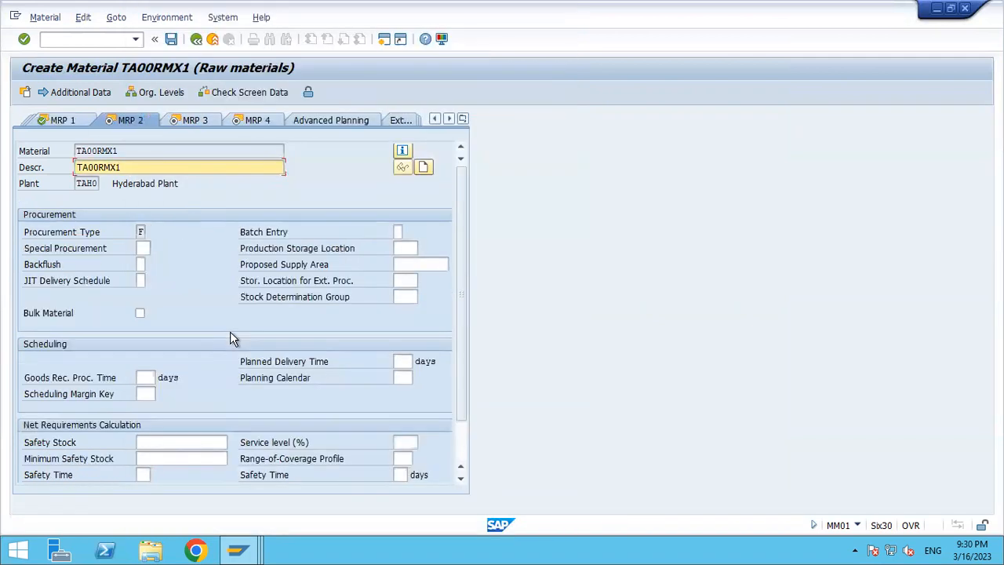
Choose F (External Procurement) as the procurement type in the MRP 2 view and continue to MRP 3.
left_click(142, 233)
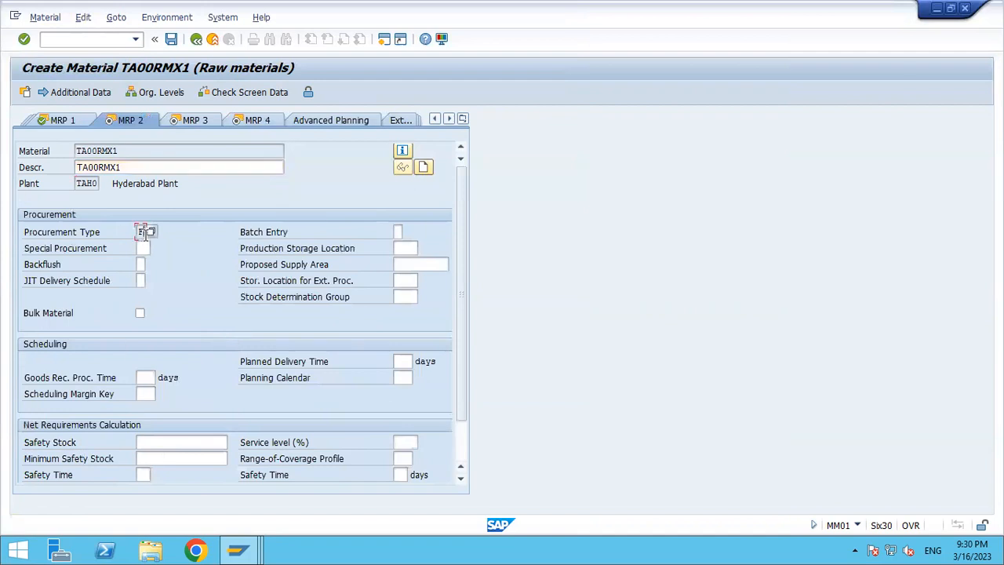
left_click(149, 233)
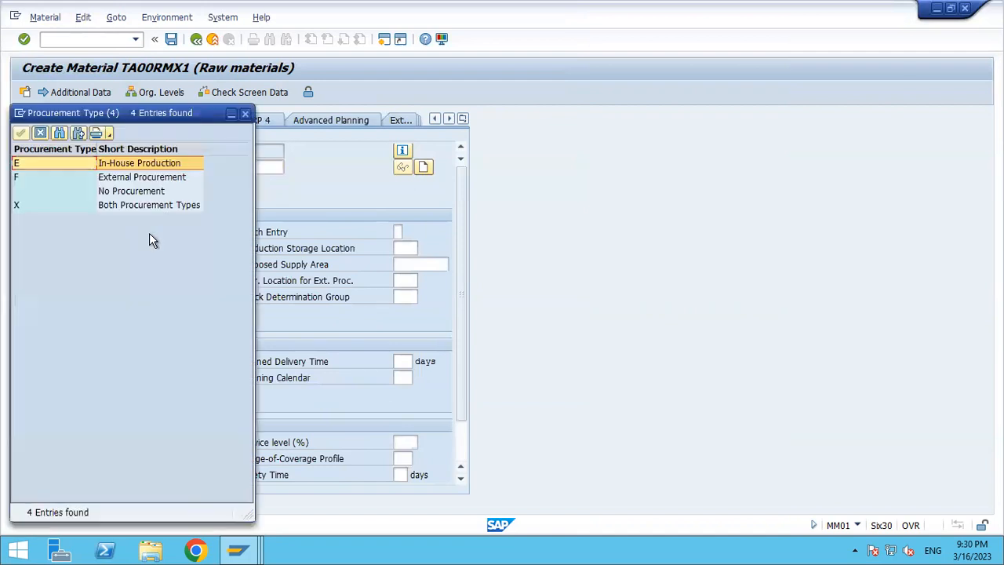
double_click(144, 181)
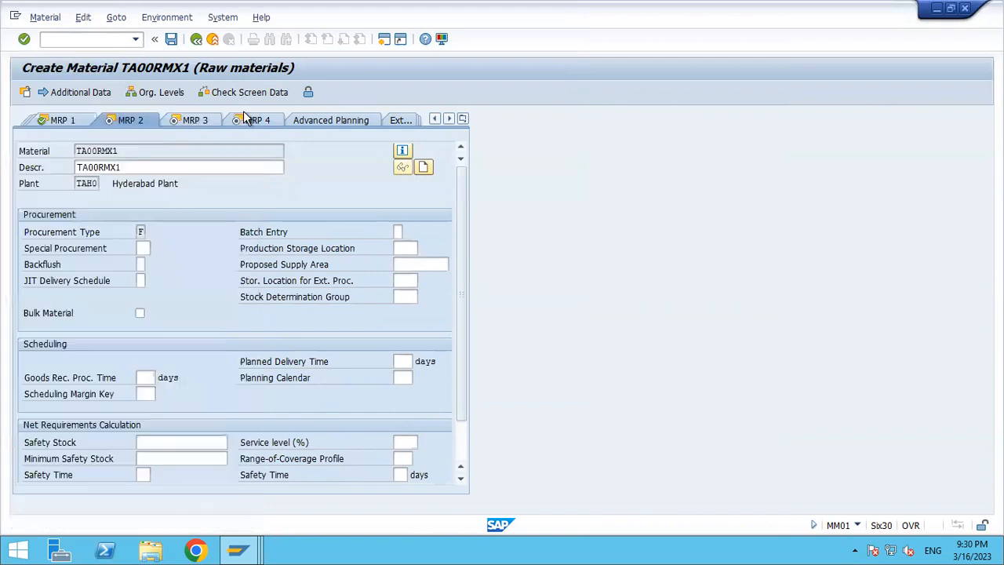
key("Return")
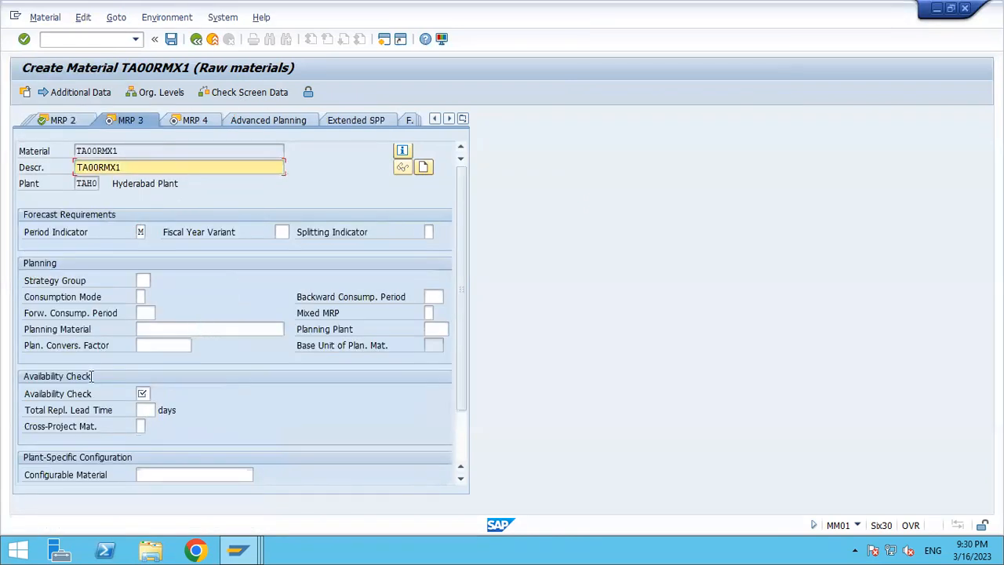
Set the availability check to NC (No ATP Check) and proceed to the Plant data / stor. 2 view.
left_click(144, 393)
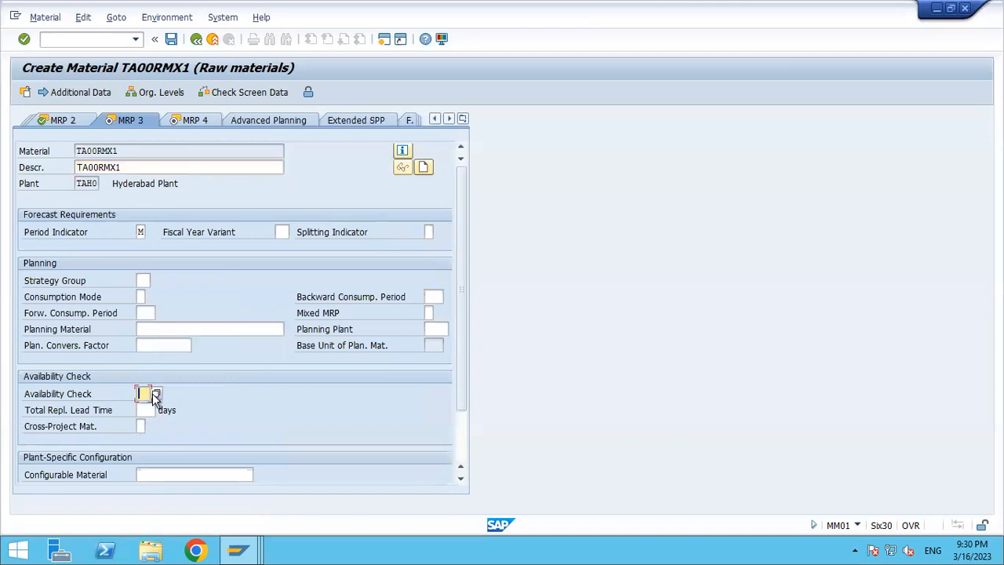
left_click(155, 393)
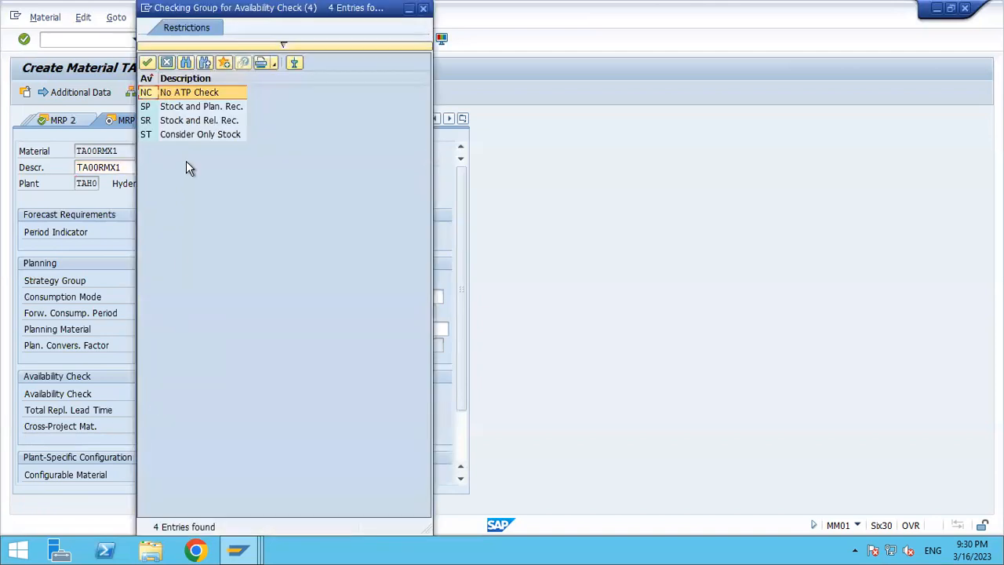
double_click(189, 96)
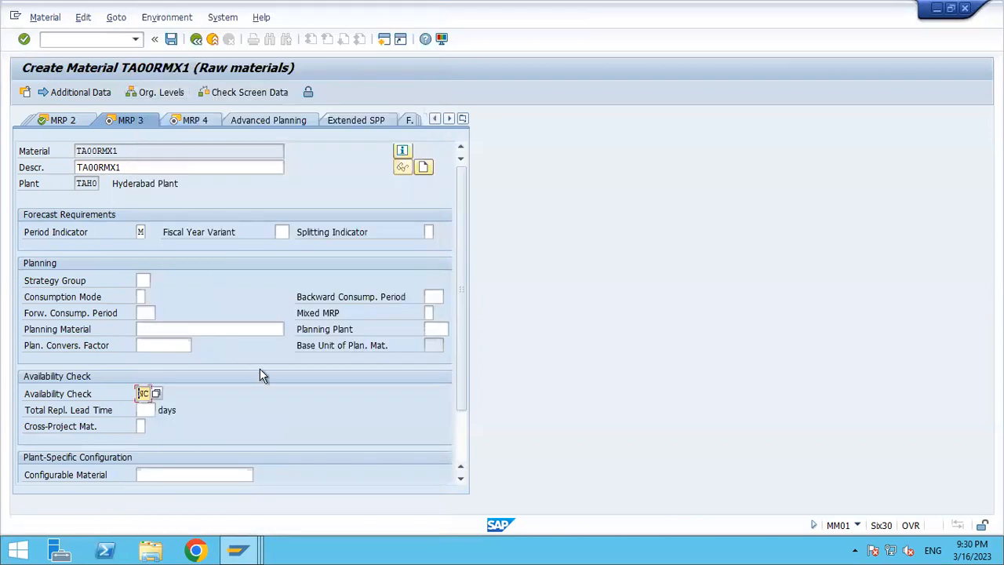
key("Return")
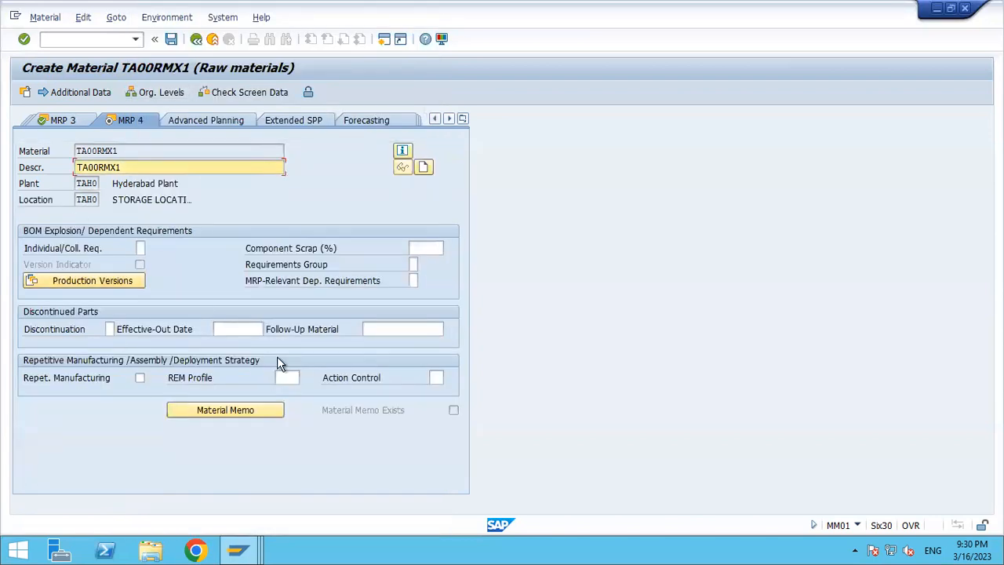
key("Return")
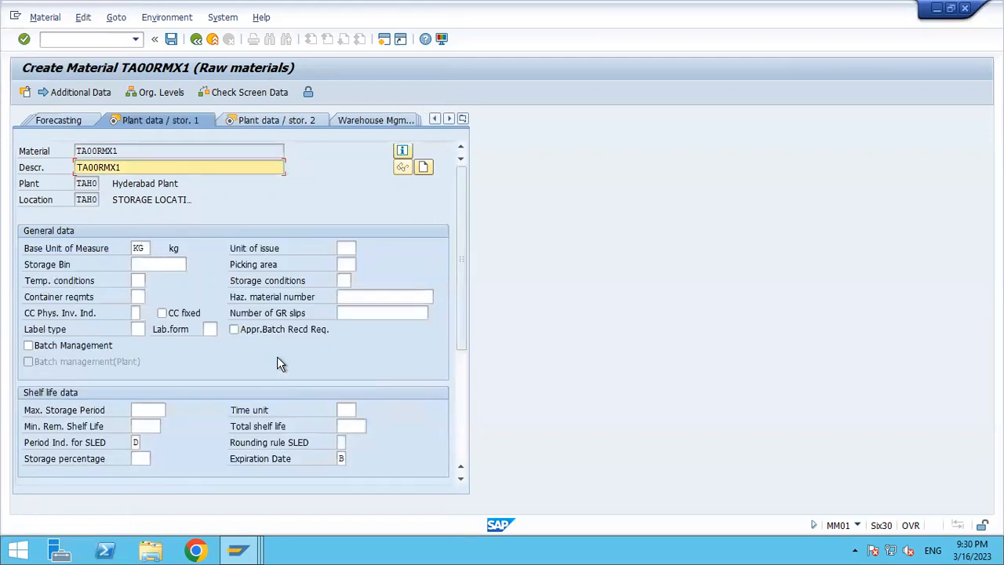
key("Return")
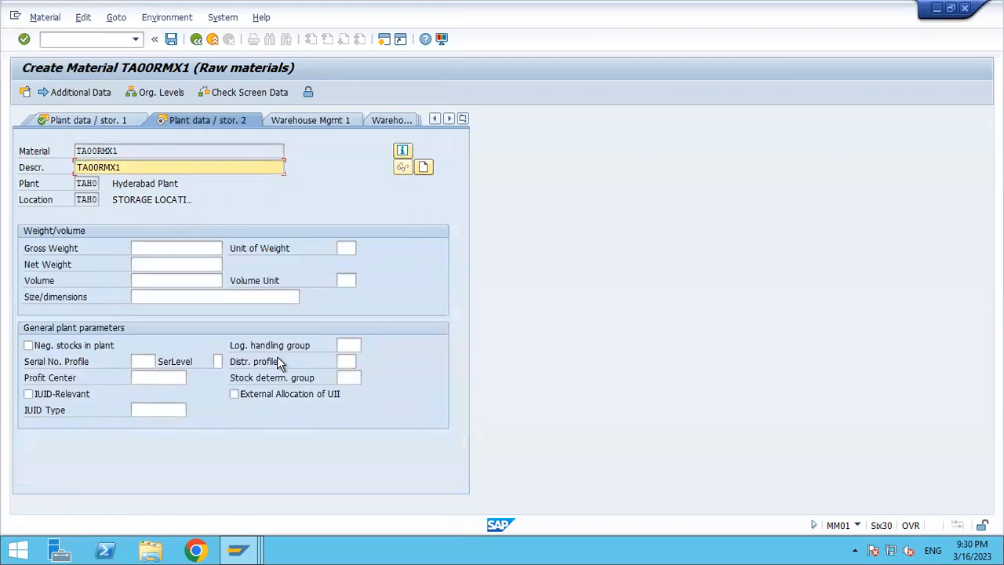
Assign profit center 1000 from the standard hierarchy of controlling area TA99 and continue to the Accounting 1 view.
left_click(154, 377)
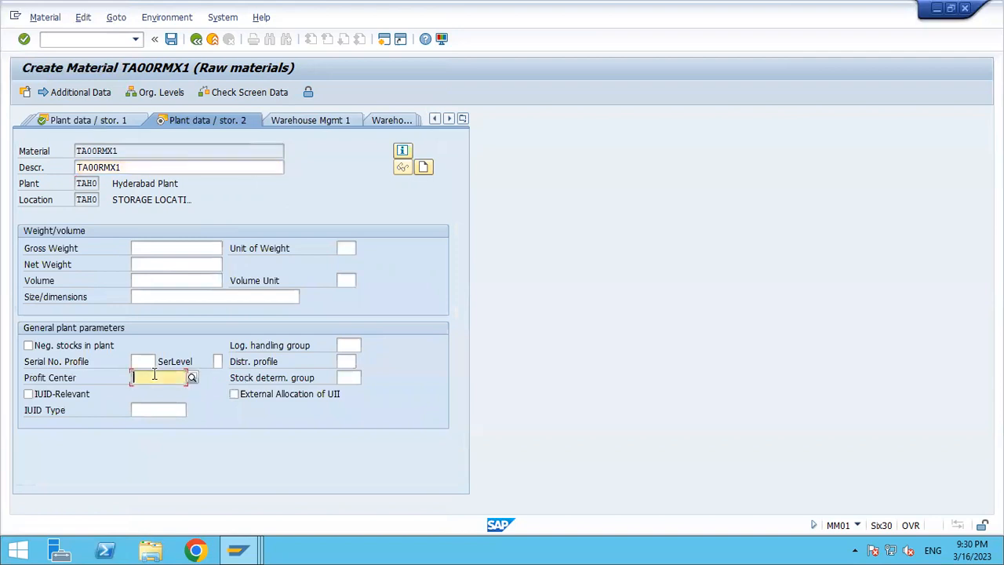
left_click(192, 378)
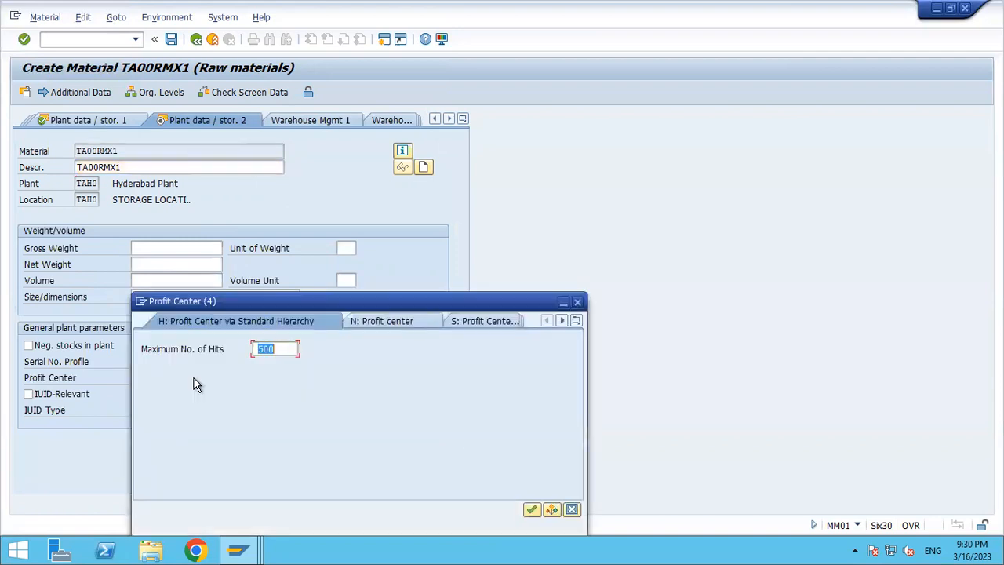
key("Return")
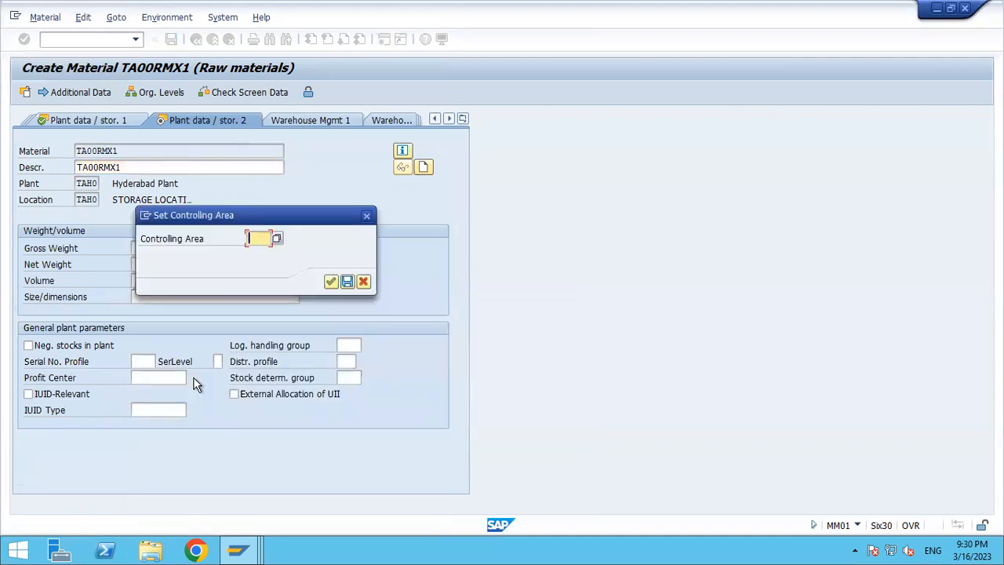
type("TA")
key("Down")
key("Return")
key("Return")
key("Right")
key("Right")
type("99")
key("Return")
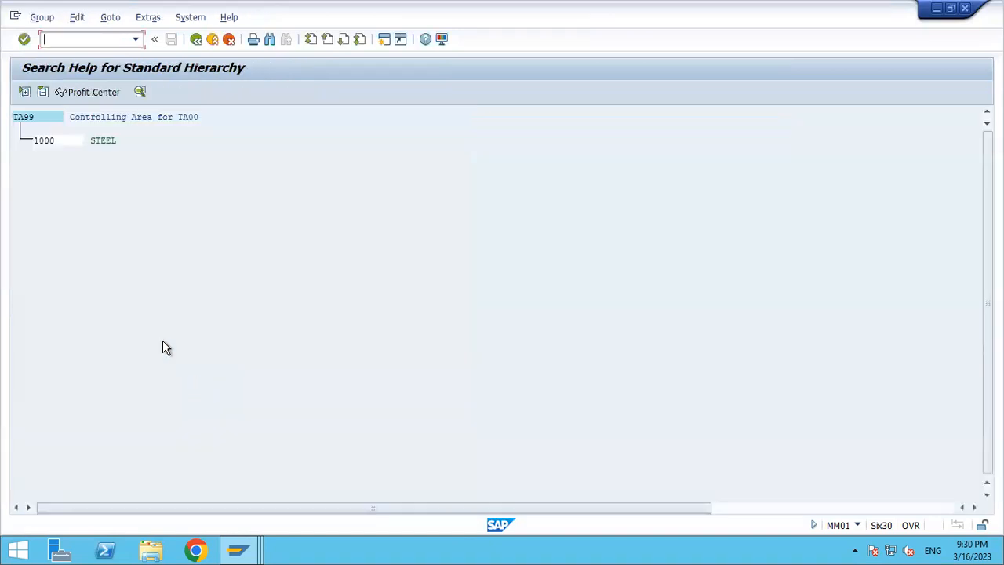
double_click(53, 145)
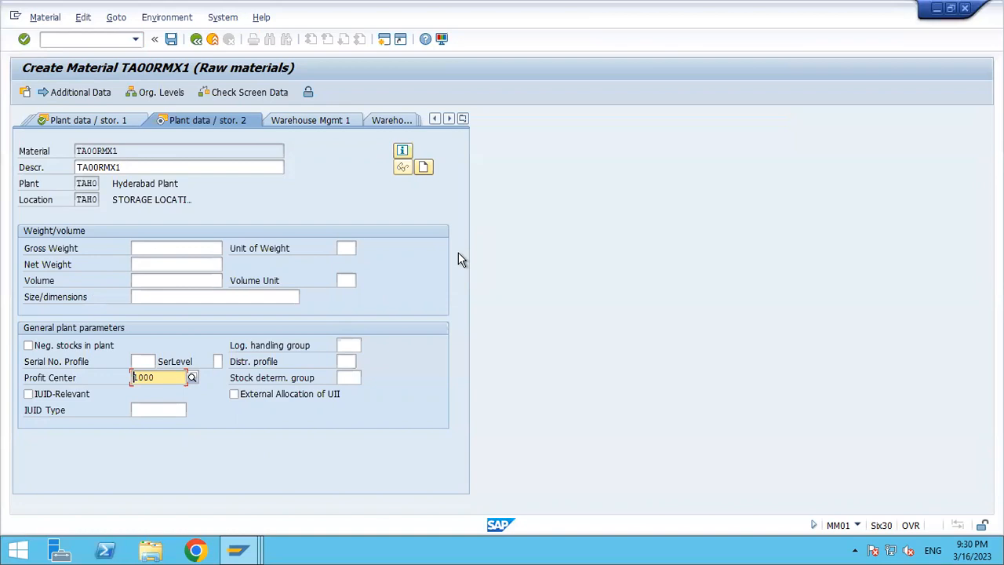
key("Return")
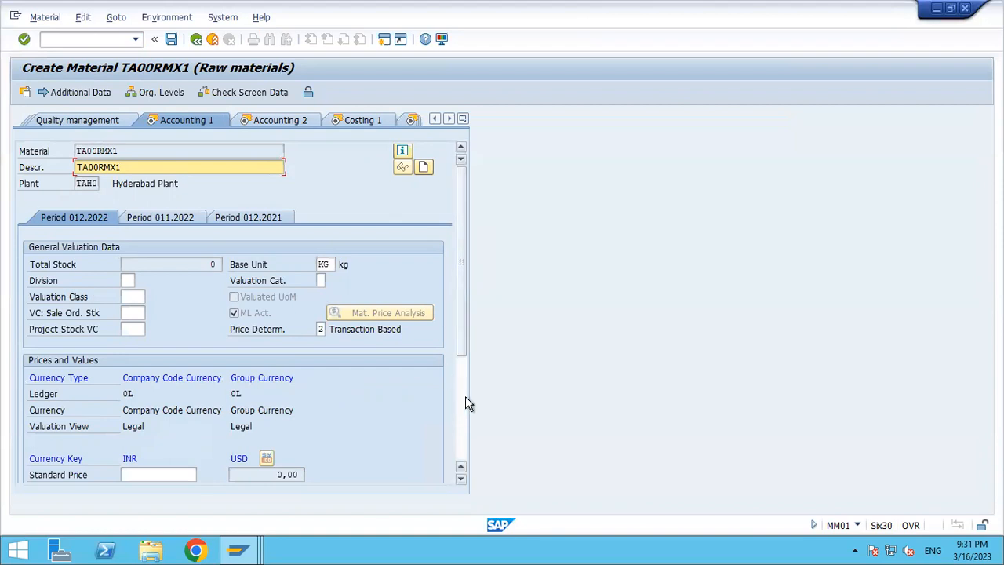
Replace the company code currency's price control value in the Prices and Values section of Accounting 1.
scroll(465, 396, "down", 3)
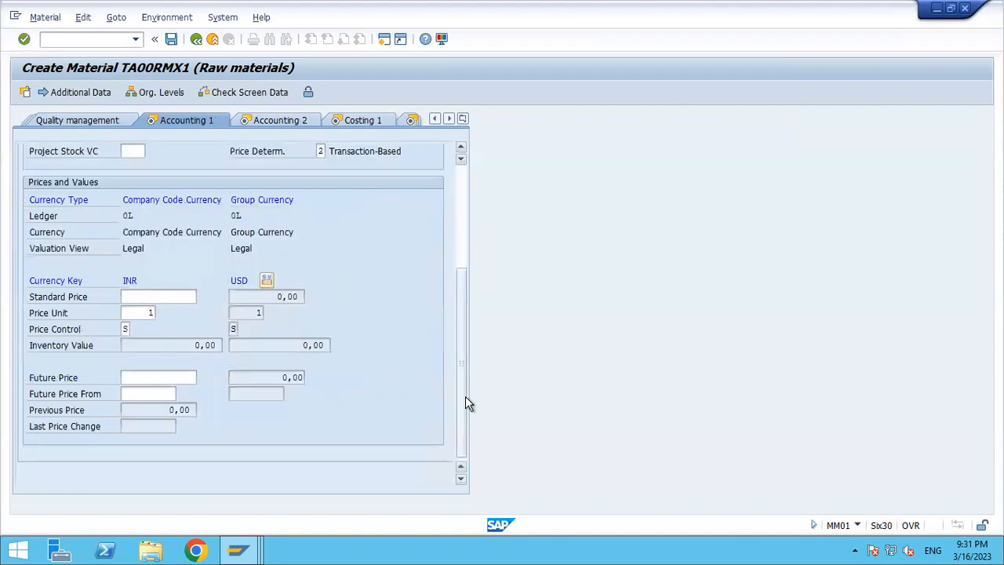
left_click(127, 328)
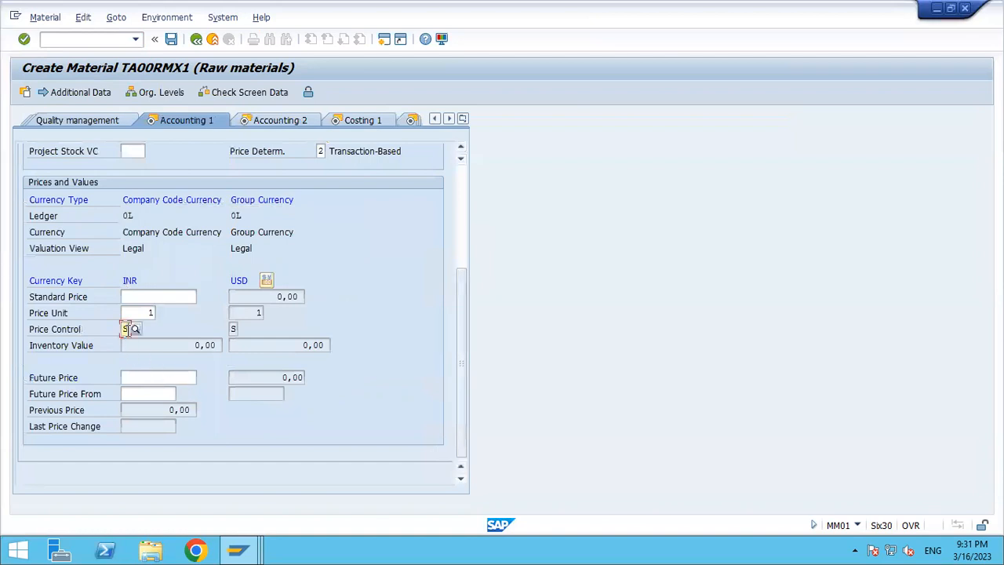
key("BackSpace")
key("Down")
key("Return")
left_click(459, 210)
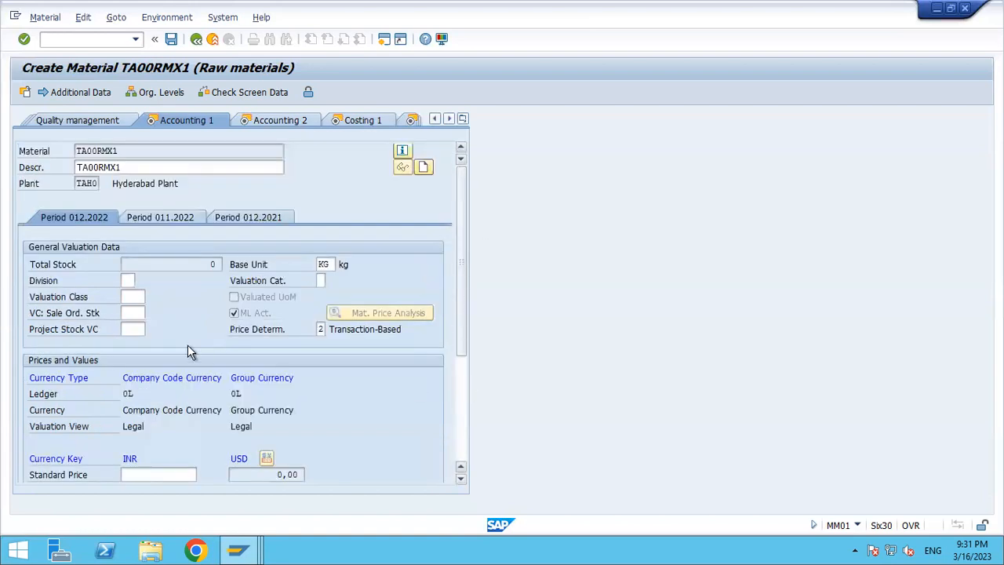
Check the list of valuation classes available for the raw material, without picking one.
left_click(135, 296)
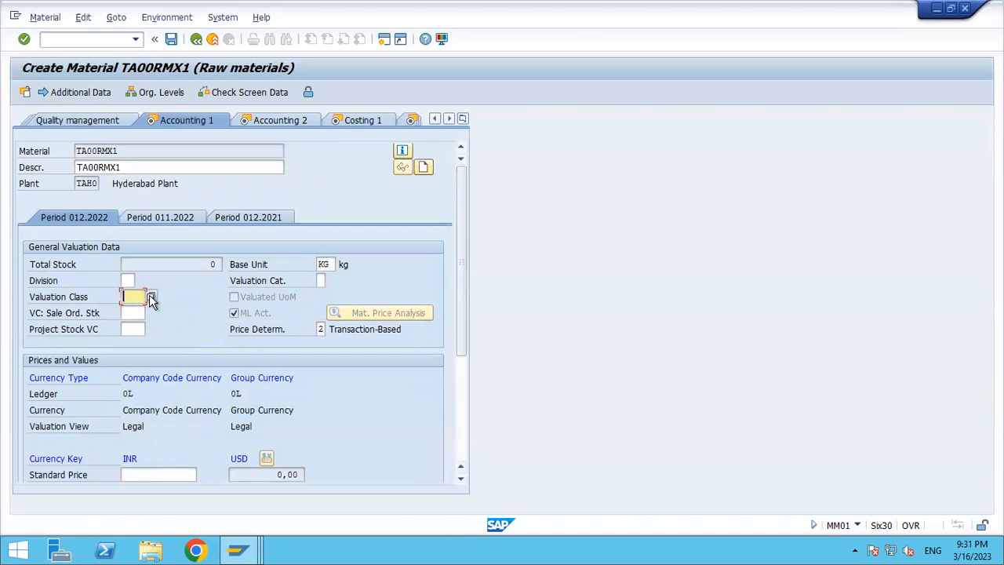
left_click(151, 297)
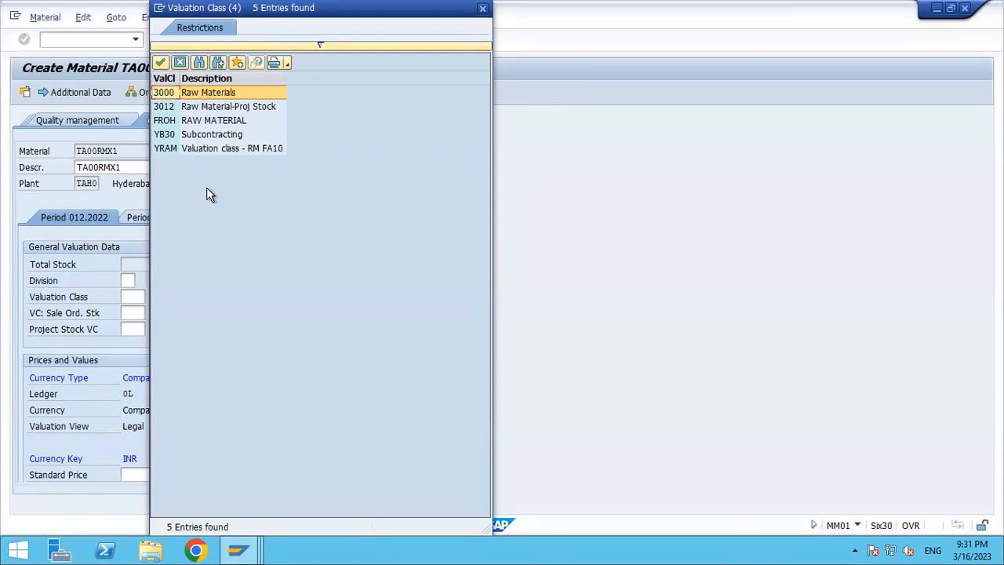
left_click(483, 10)
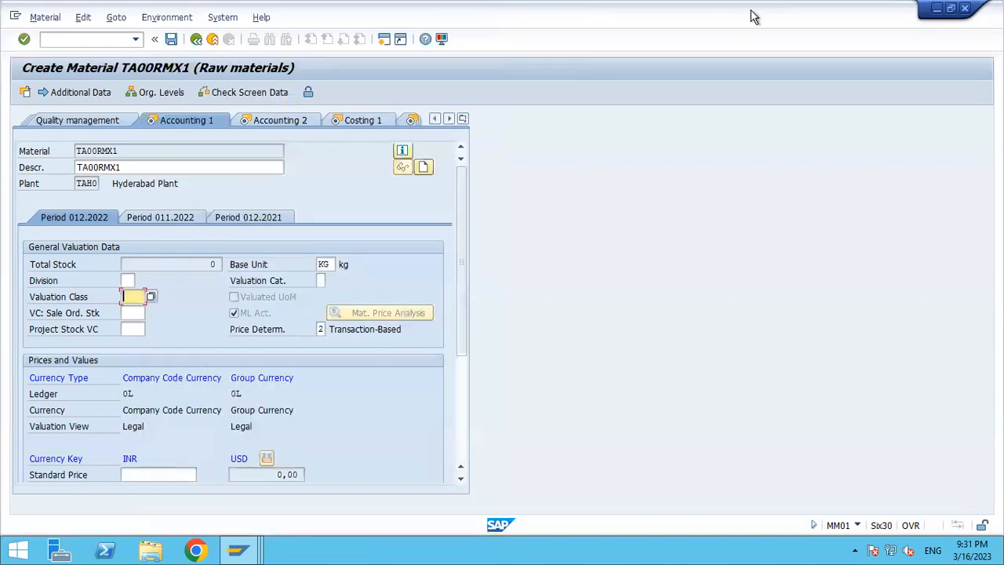
Switch to the CO CONFIGURATION workbook in Excel and look up the valuation class planned for raw material on Sheet1.
left_click(708, 8)
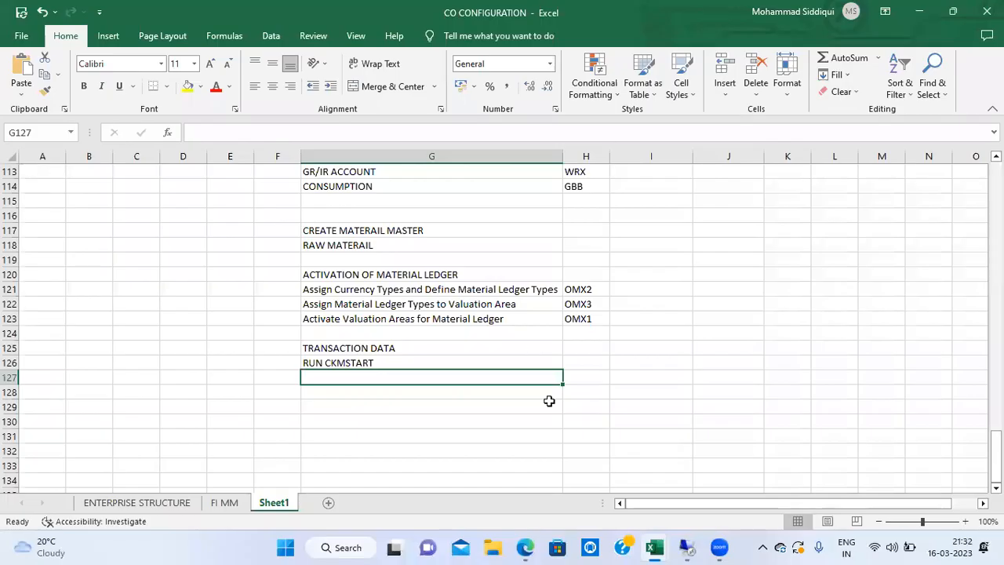
key("Up")
key("Up")
key("Up")
key("Up")
key("Up")
key("Up")
key("Up")
key("Up")
key("Up")
key("Up")
key("Up")
key("Up")
key("Up")
key("Up")
key("Up")
key("Up")
key("Up")
key("Up")
key("Up")
key("Up")
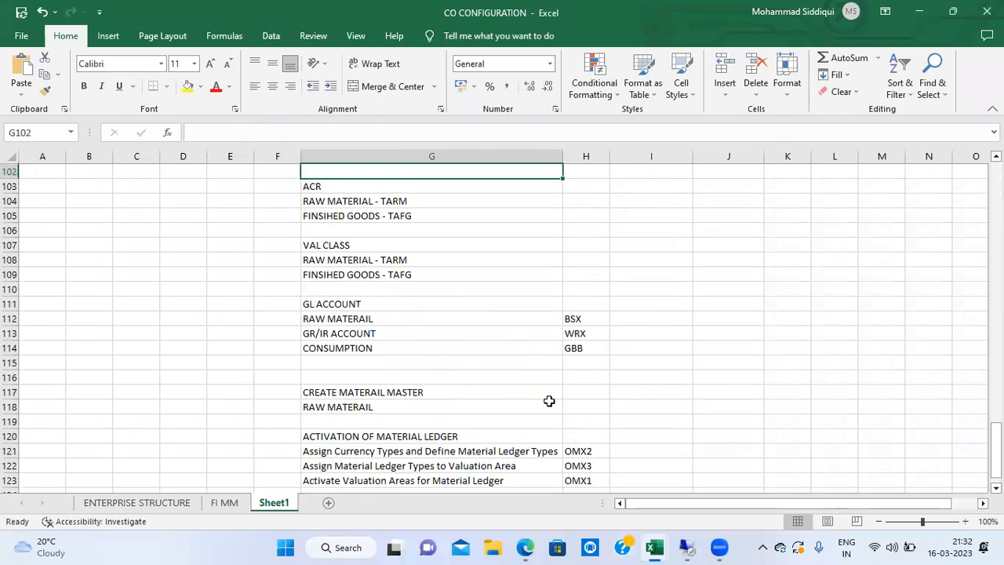
key("Up")
key("Up")
key("Up")
key("Up")
key("Up")
key("Up")
key("Up")
key("Down")
key("Down")
key("Down")
key("Down")
key("Down")
key("Down")
key("Down")
key("Down")
key("Down")
key("Down")
key("Down")
key("Down")
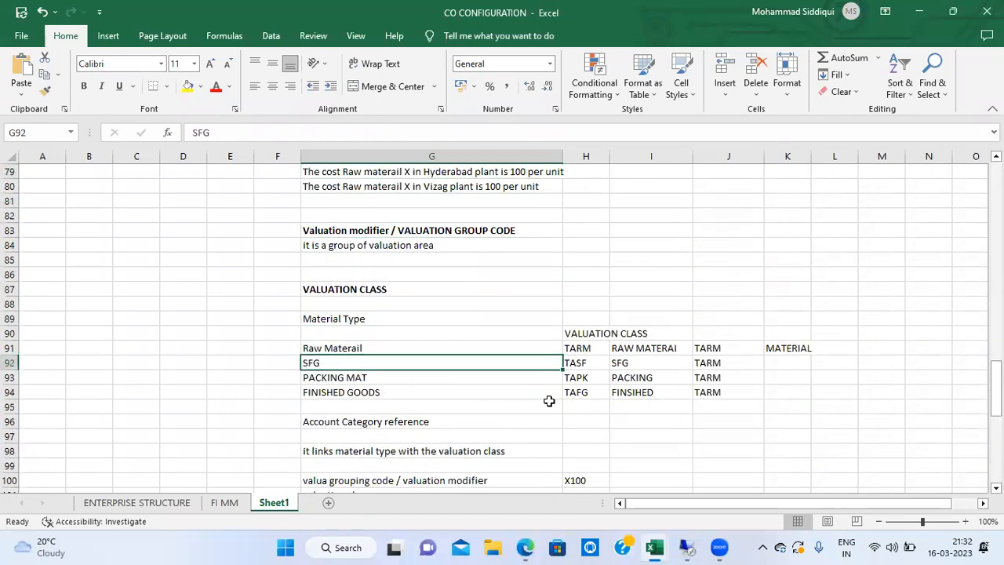
key("Right")
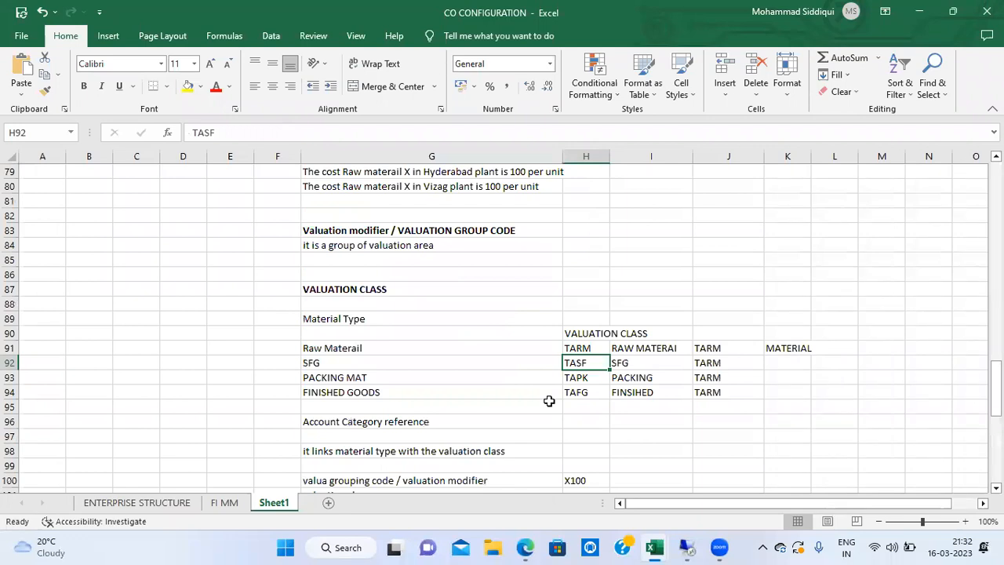
key("Up")
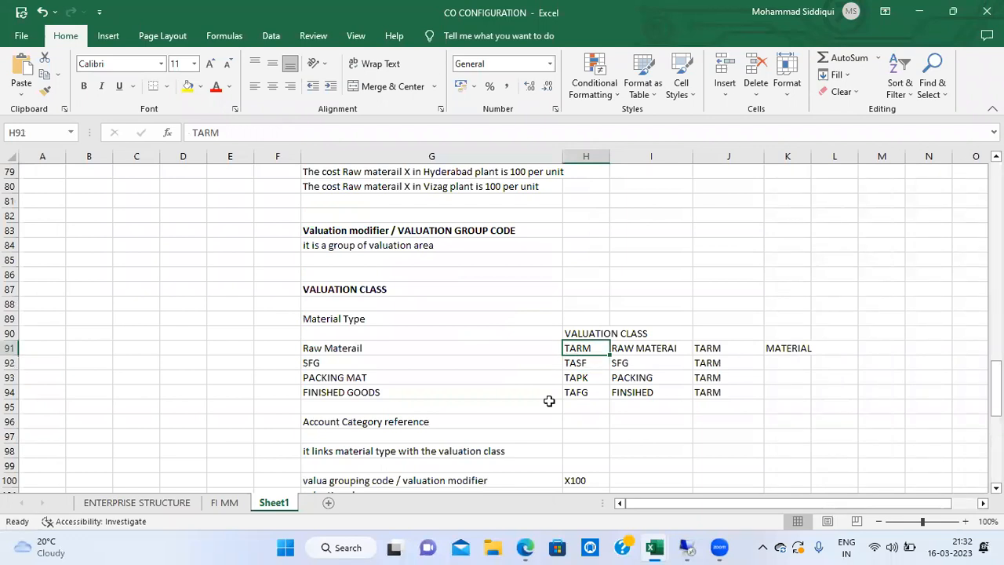
key("Down")
key("Down")
key("Down")
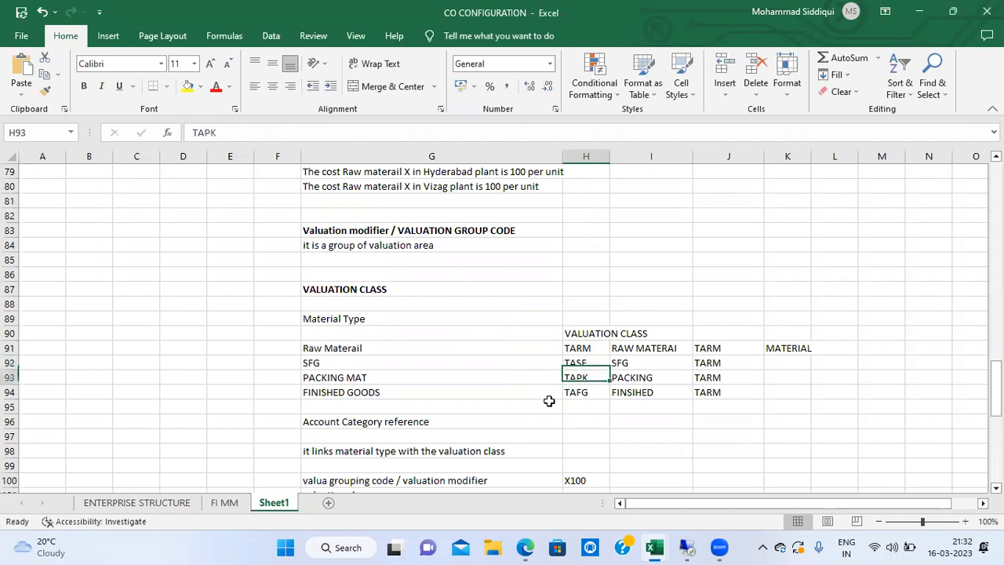
key("Up")
key("Up")
key("Up")
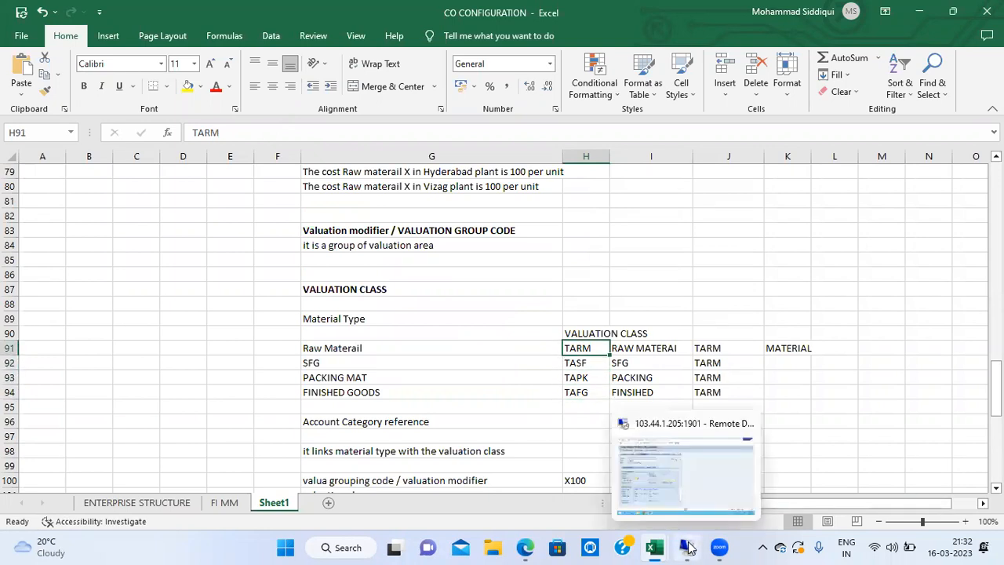
Return to the SAP remote session, run transaction OMSK in a new session and open its Valuation Class view.
left_click(690, 548)
left_click(384, 40)
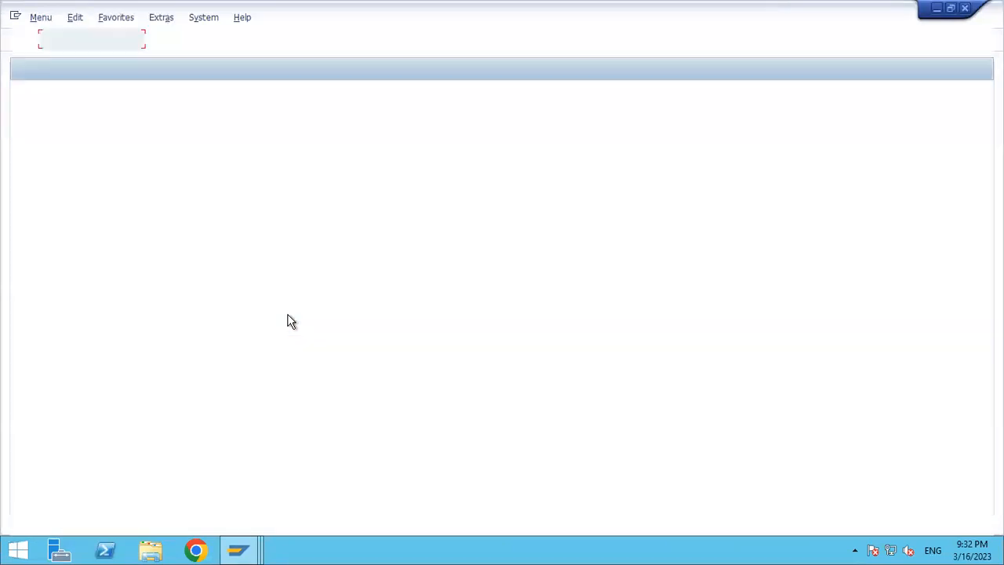
type("OMSK")
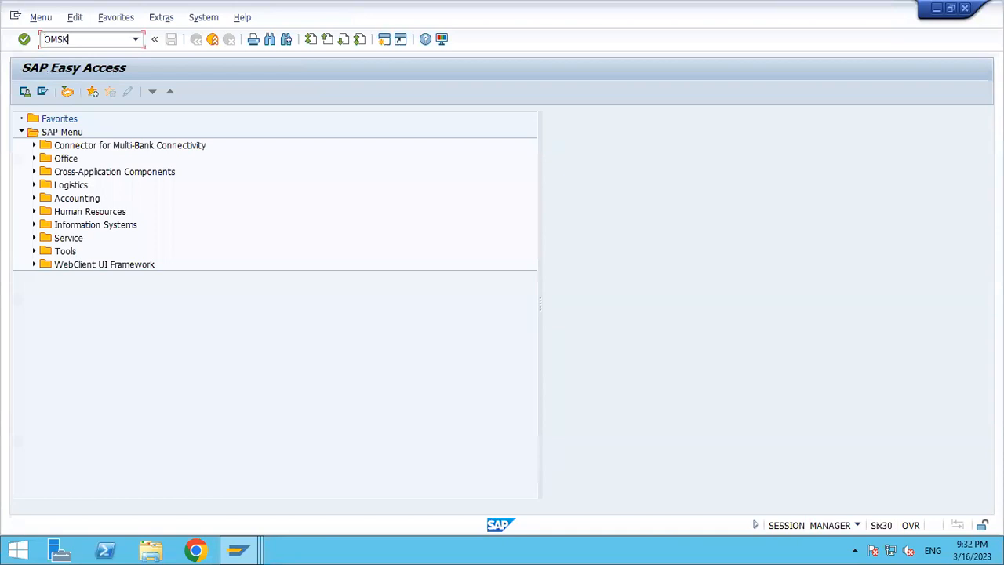
key("Return")
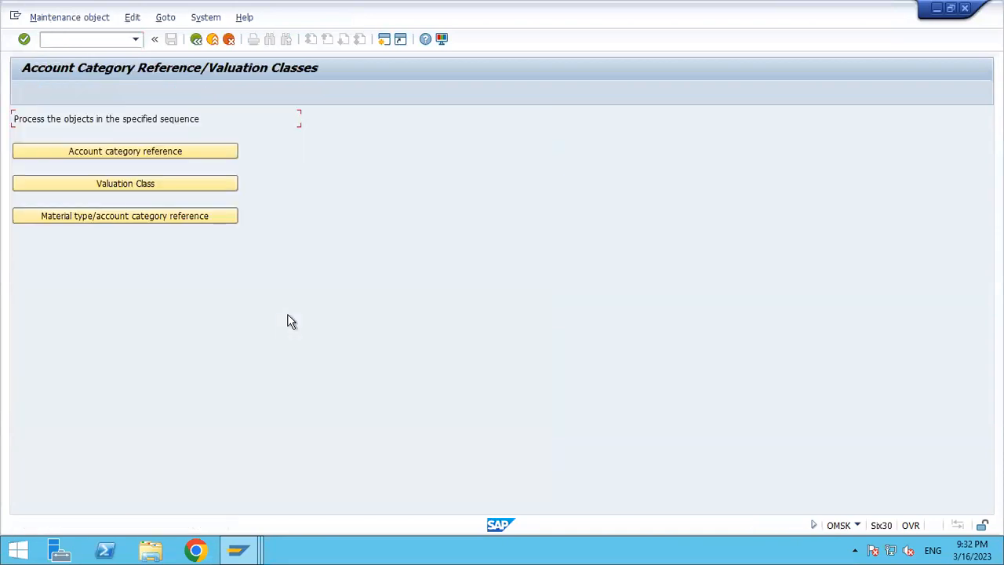
left_click(106, 179)
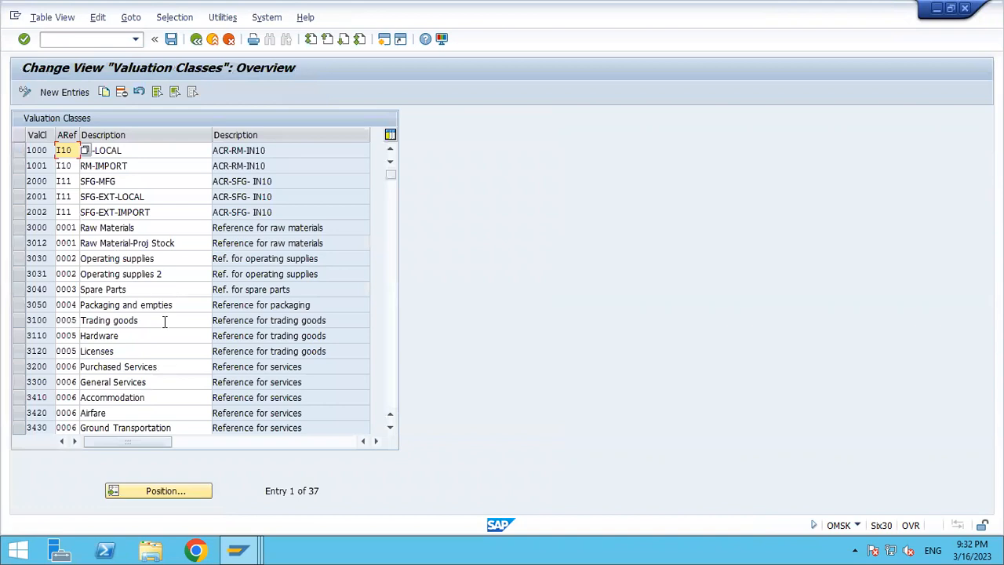
Try to copy valuation class 3000 Raw Materials to a new valuation class TARM, and discard the copy.
left_click(19, 227)
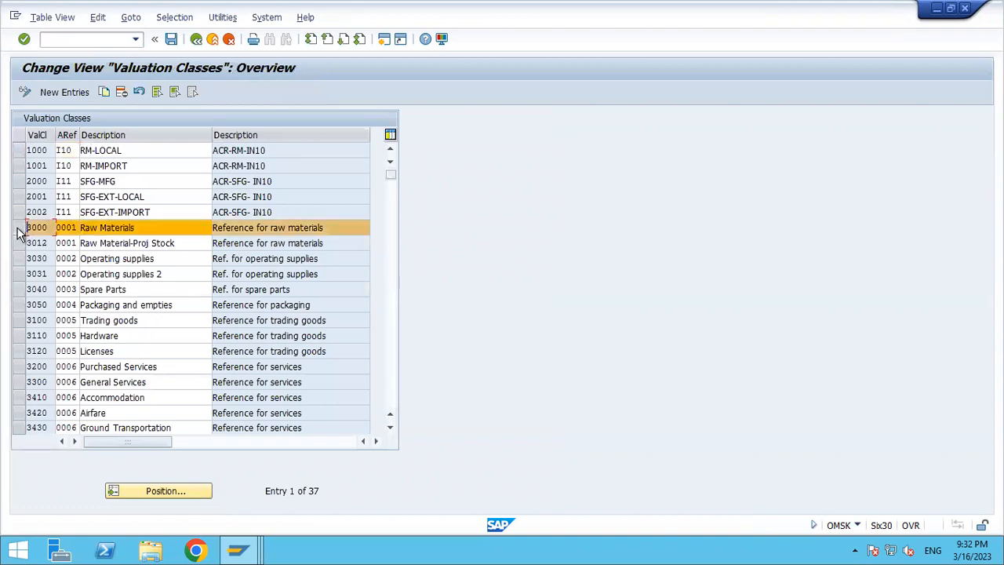
left_click(103, 93)
key("BackSpace")
key("BackSpace")
key("BackSpace")
key("BackSpace")
type("TARM")
key("Return")
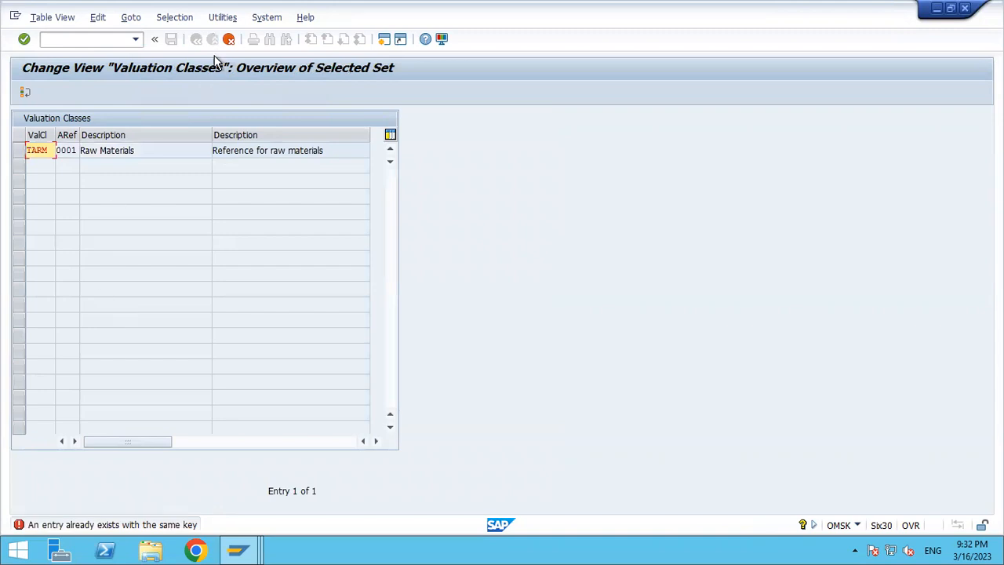
left_click(228, 39)
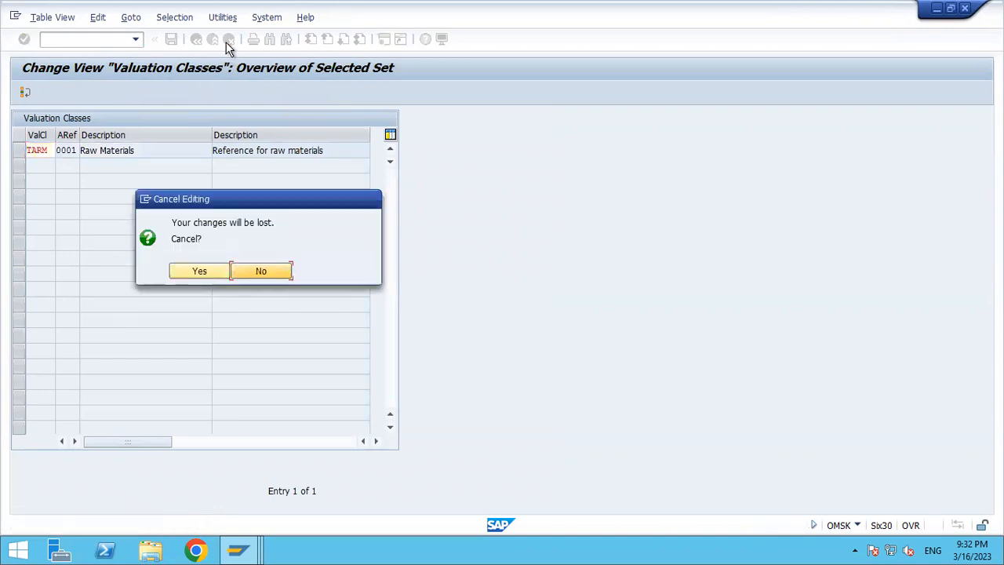
left_click(201, 276)
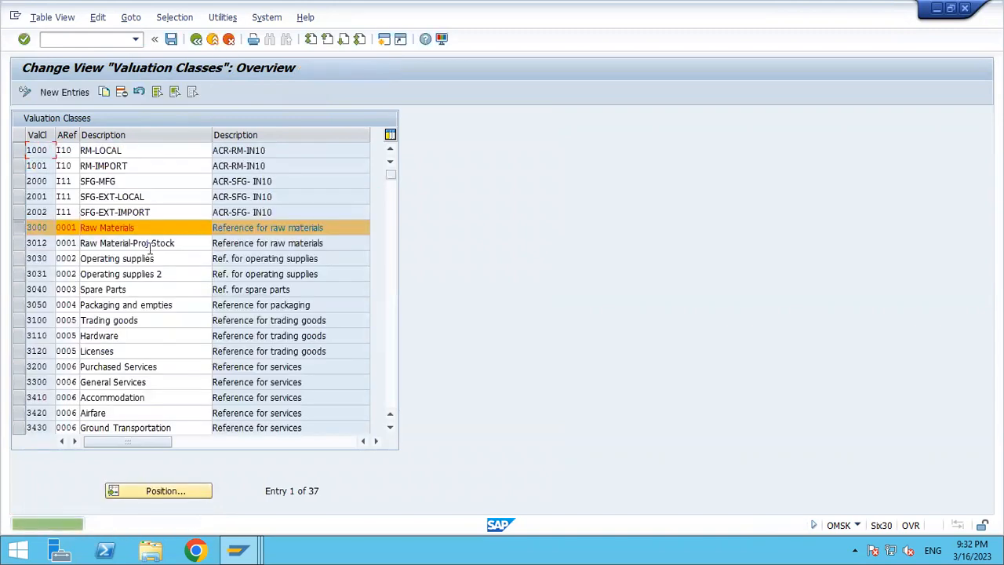
left_click(19, 228)
Locate valuation class TARM in the valuation class table and check its account category reference.
left_click(172, 494)
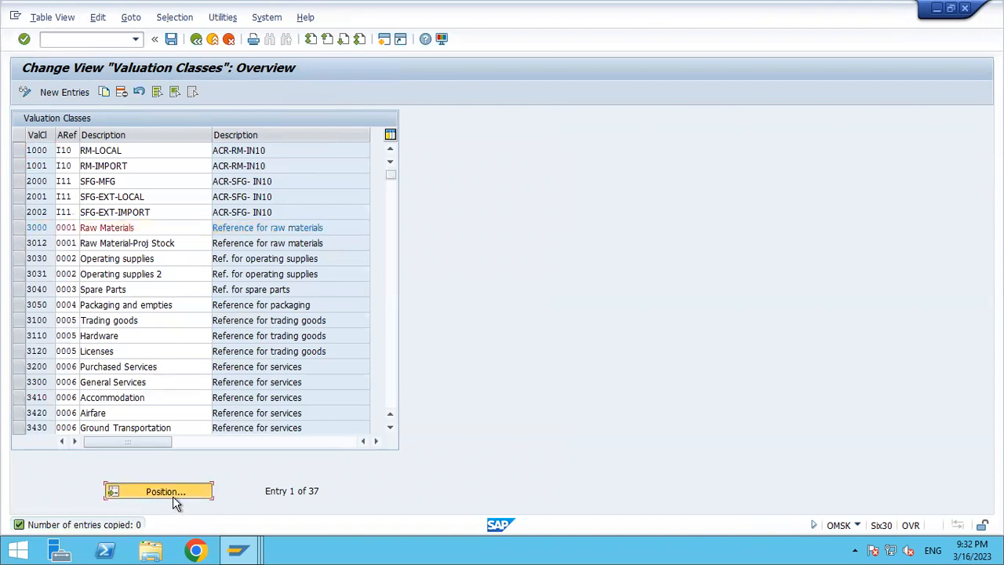
type("TAR")
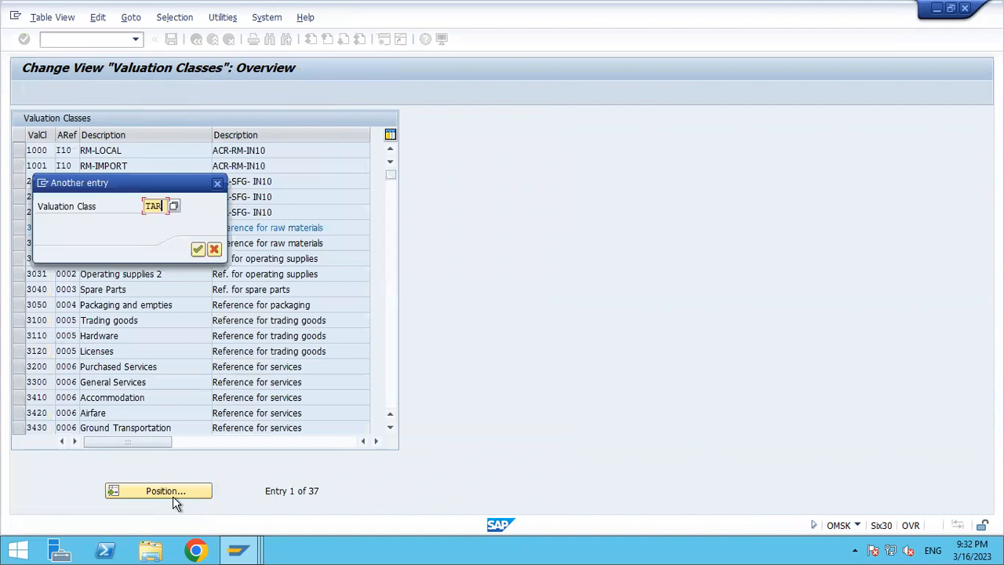
type("M")
key("Return")
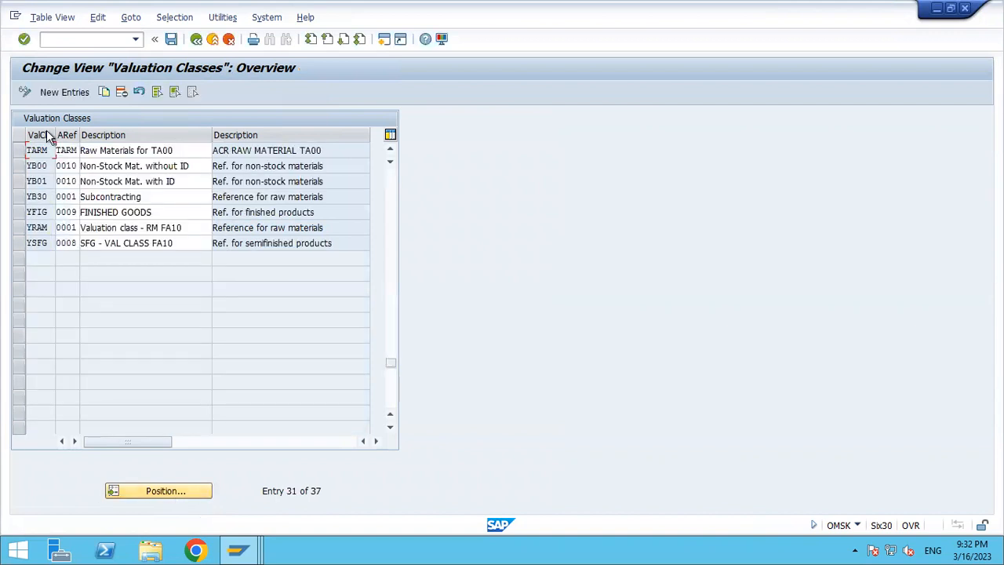
left_click(185, 499)
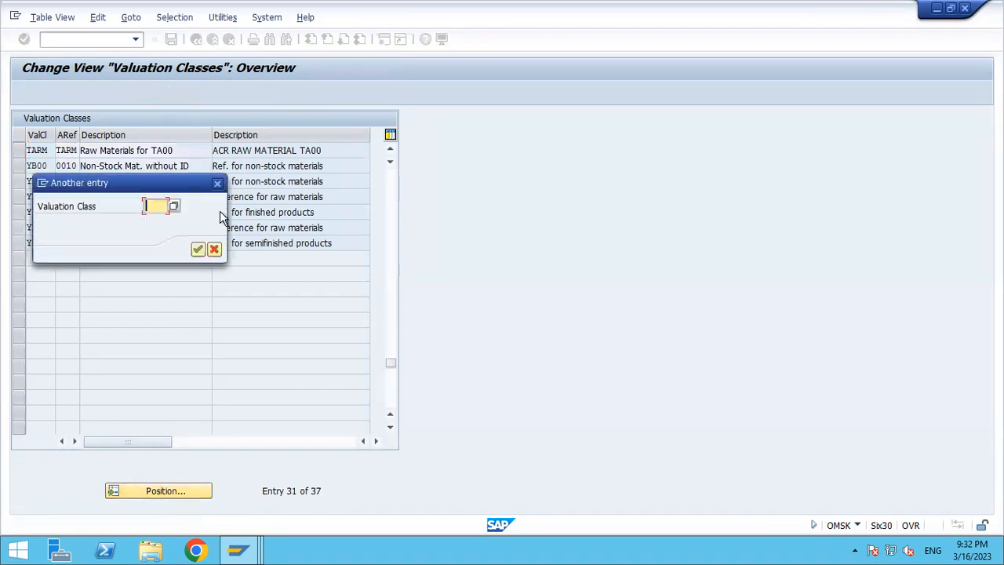
left_click(218, 183)
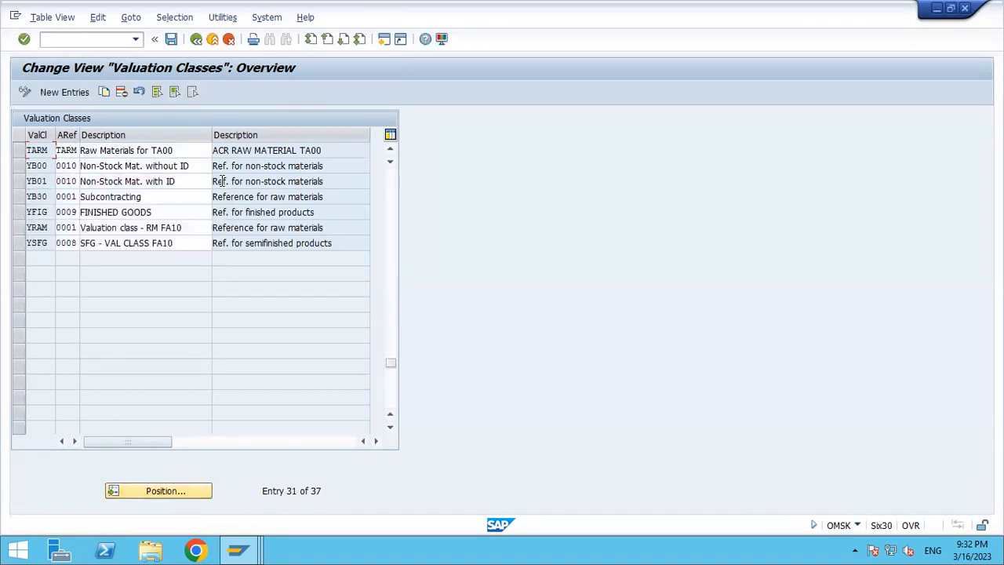
left_click(197, 39)
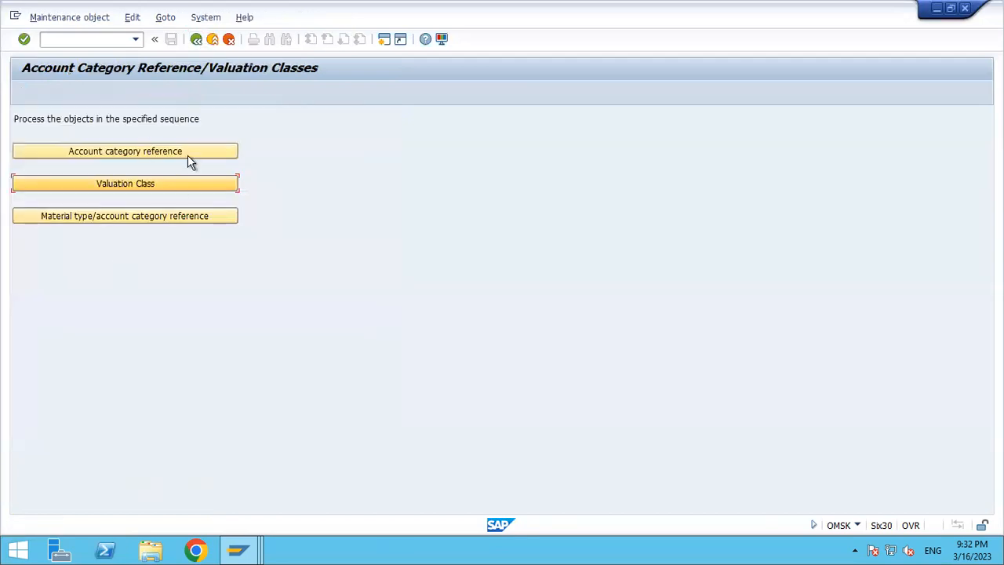
Look up the account category reference assigned to material type XROH in the Material type/account category reference view.
left_click(150, 218)
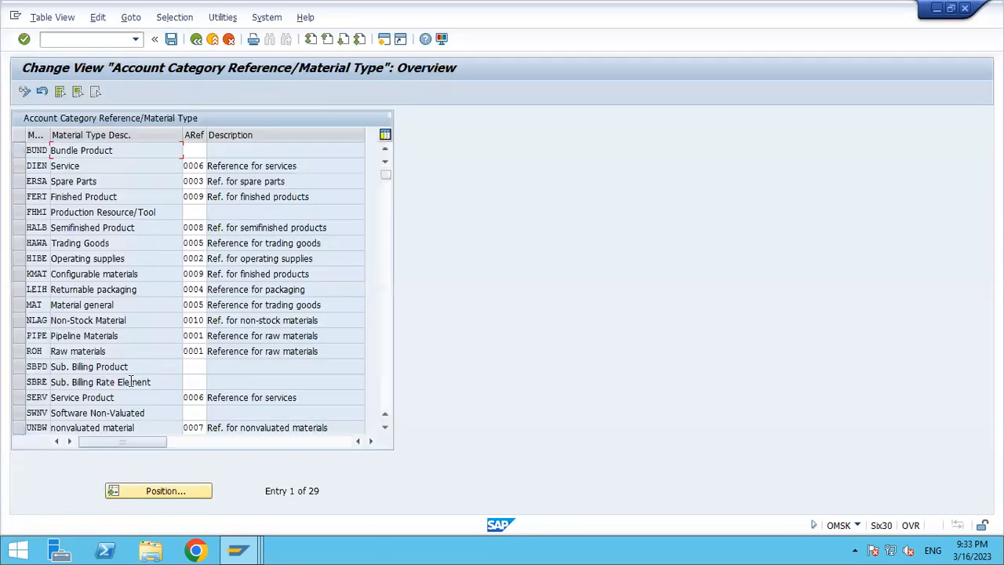
left_click(157, 492)
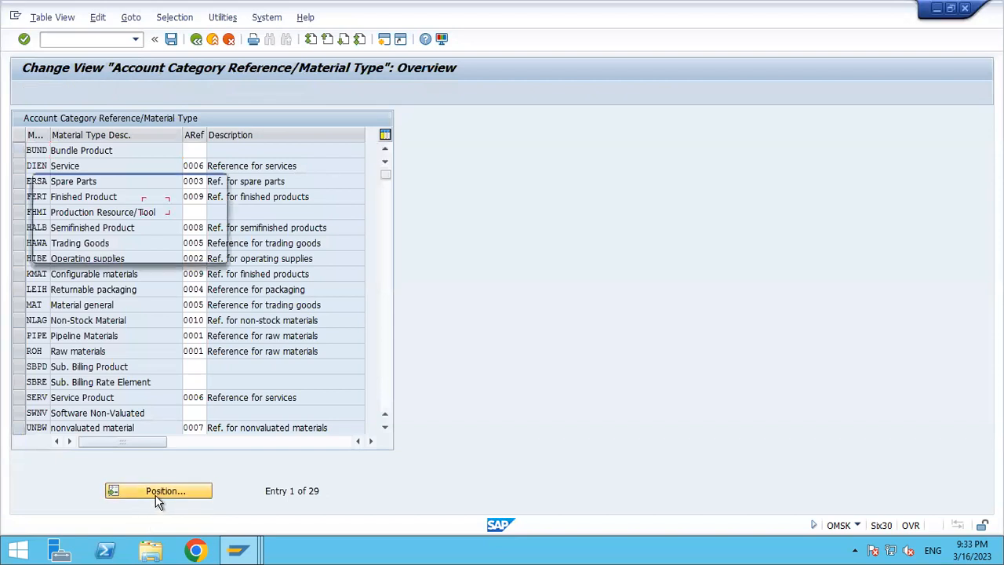
type("XROH")
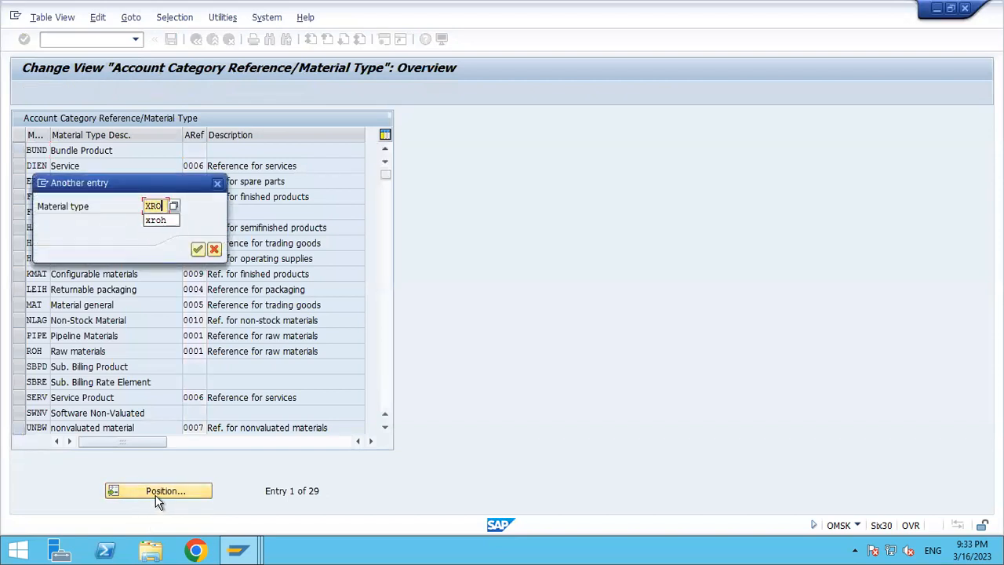
key("Return")
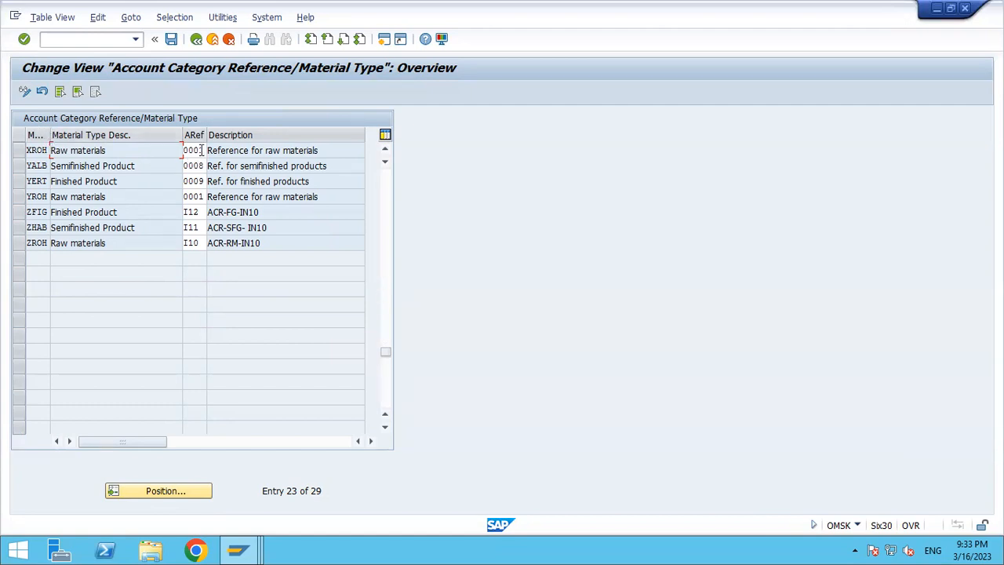
left_click(195, 40)
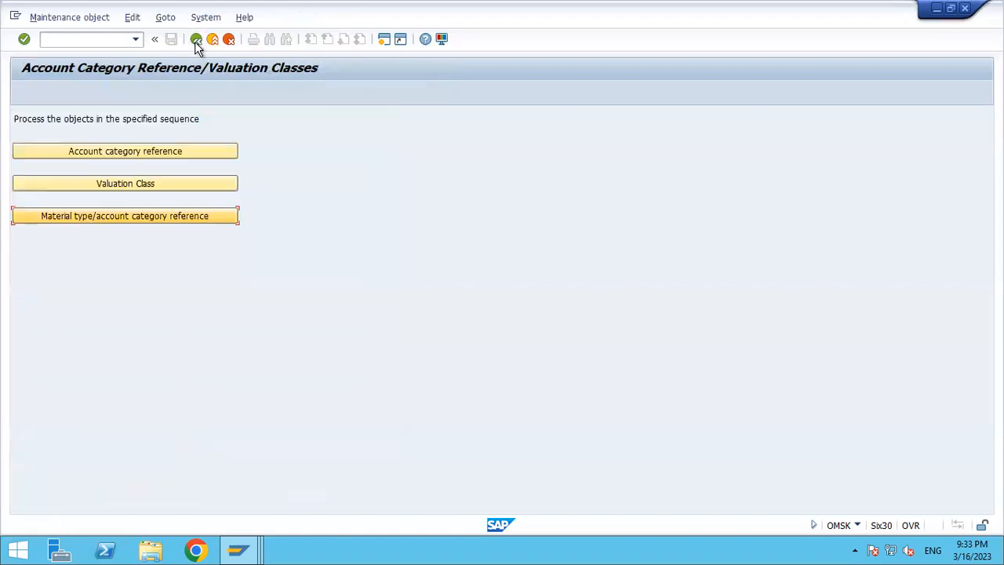
Change the account category reference of valuation class TARM to 0001 and save it under the proposed customizing request.
left_click(136, 183)
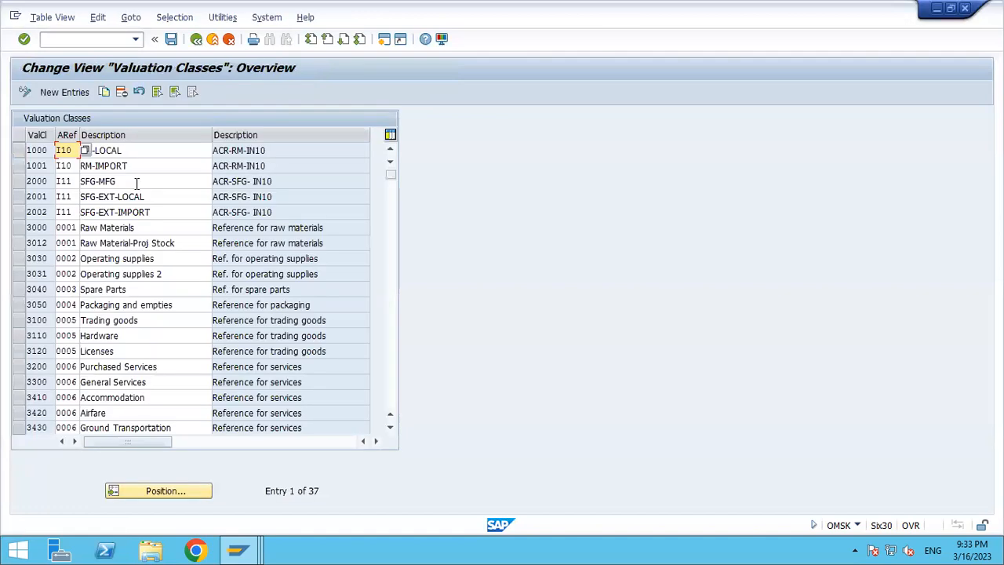
left_click(172, 499)
type("TARM")
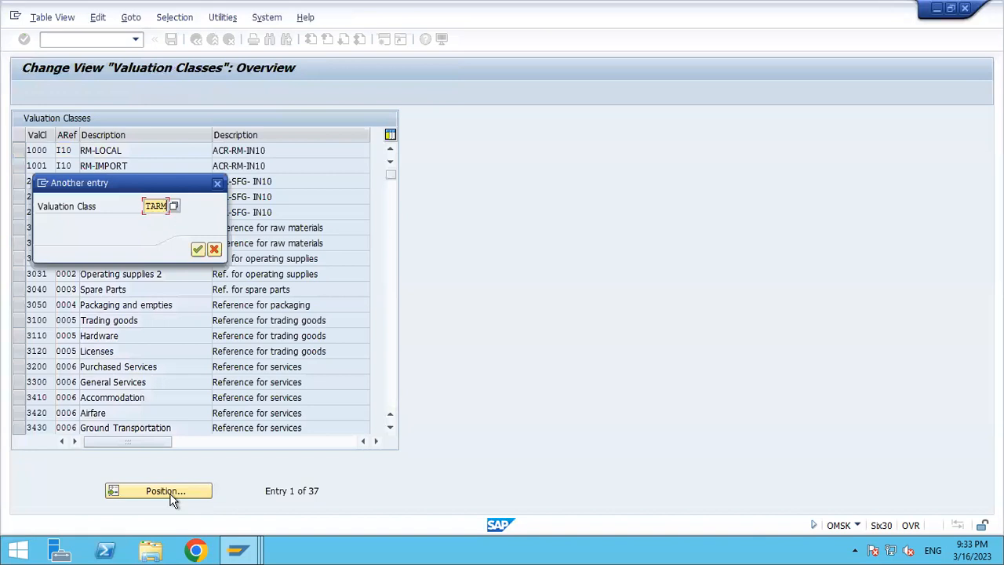
key("Return")
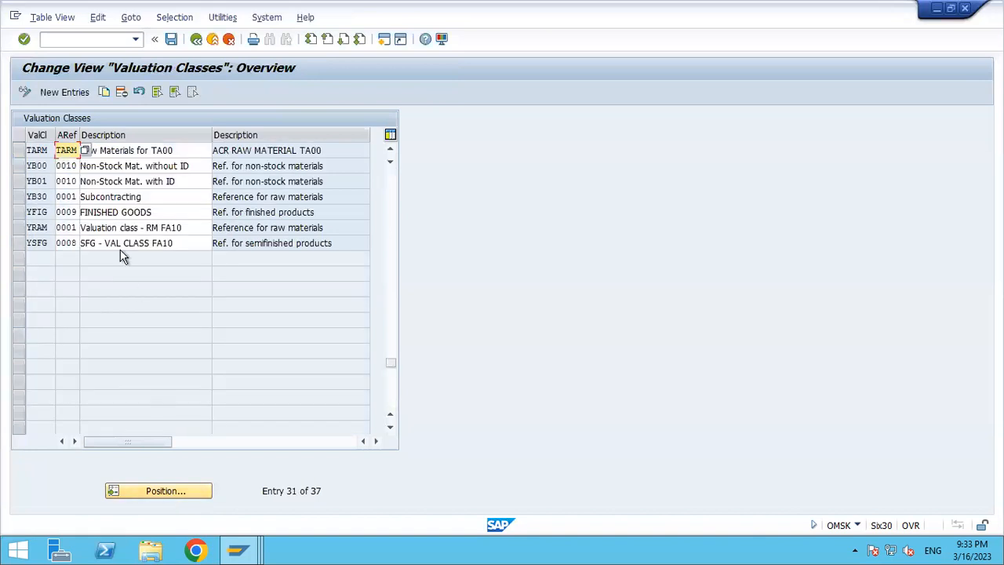
key("BackSpace")
key("Down")
key("Return")
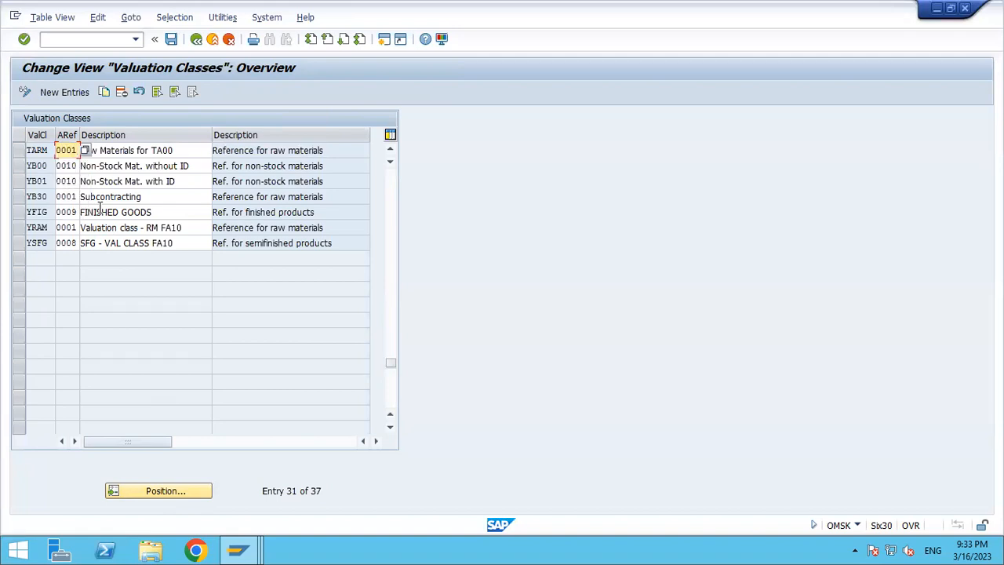
left_click(171, 39)
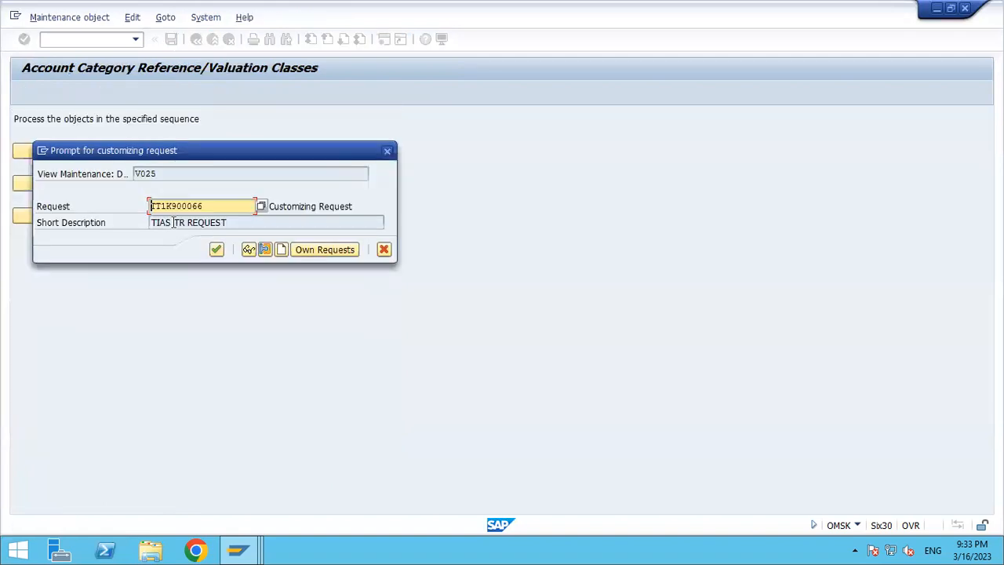
left_click(217, 249)
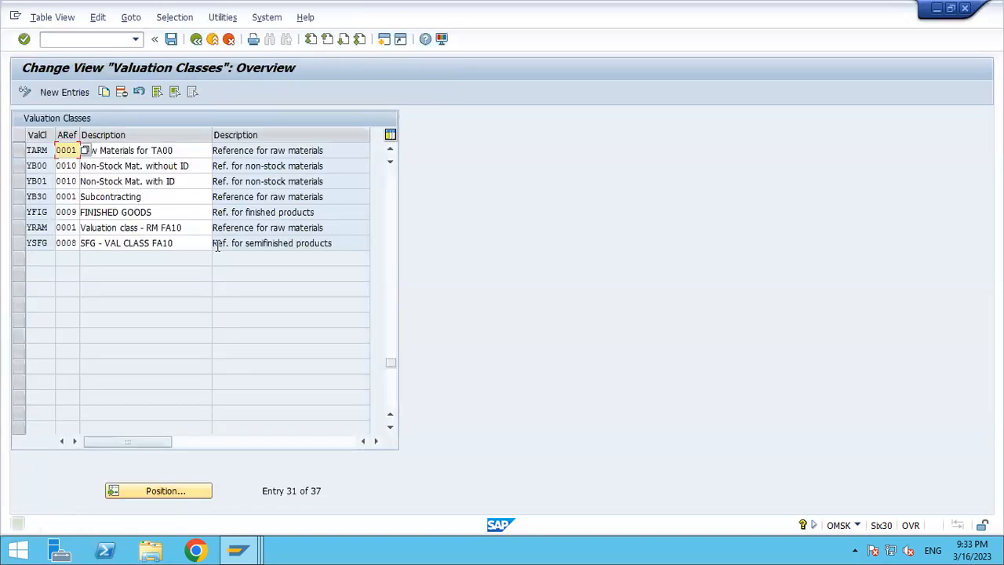
Return to the Create Material session and assign valuation class TARM to TA00RMX1 in the Accounting 1 view.
key("alt+Tab")
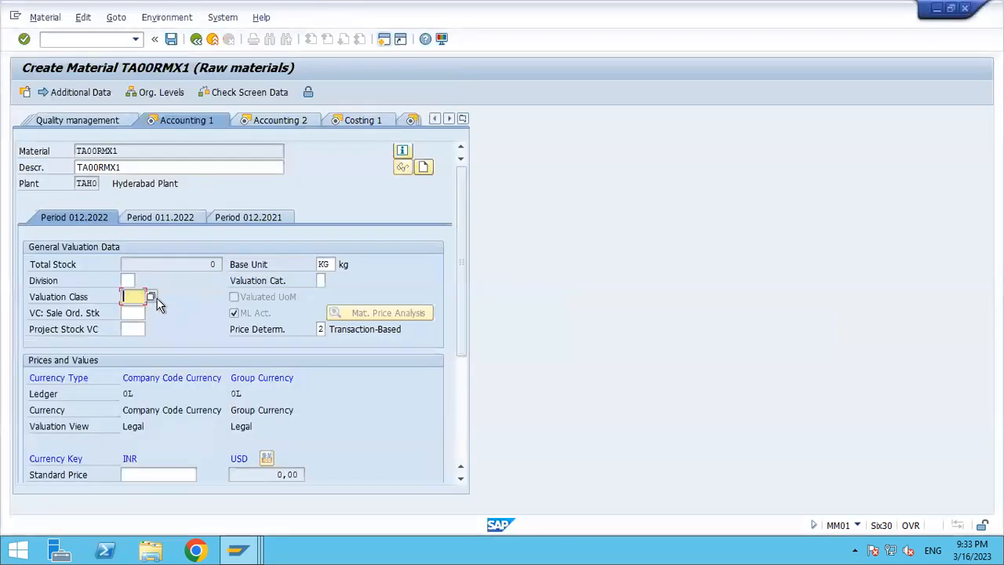
left_click(152, 297)
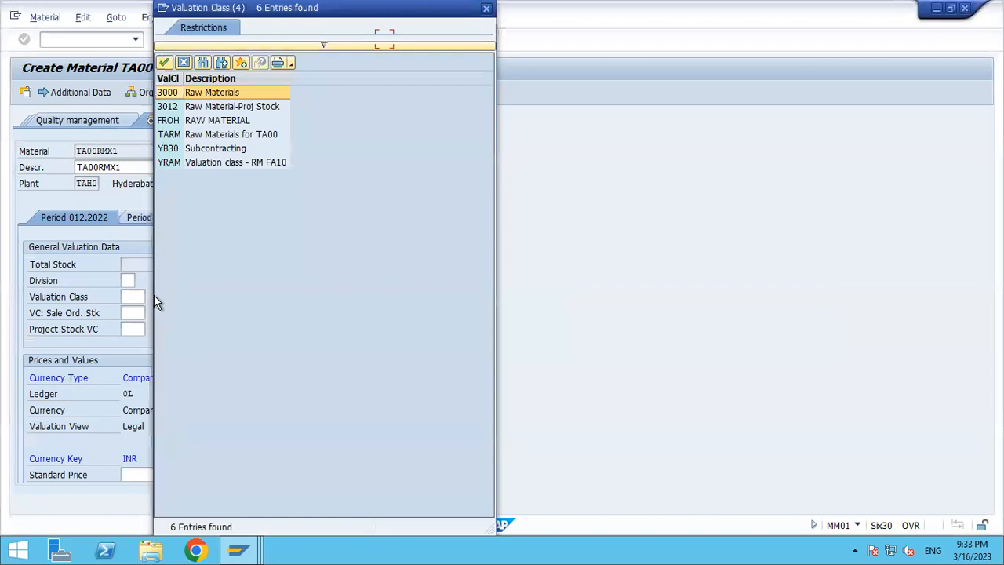
left_click(208, 138)
double_click(208, 140)
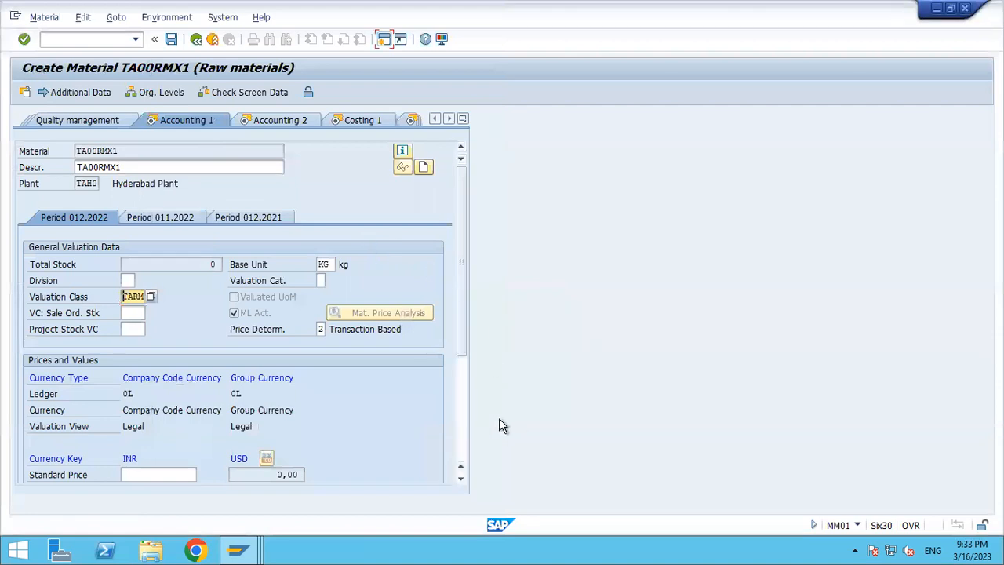
key("Return")
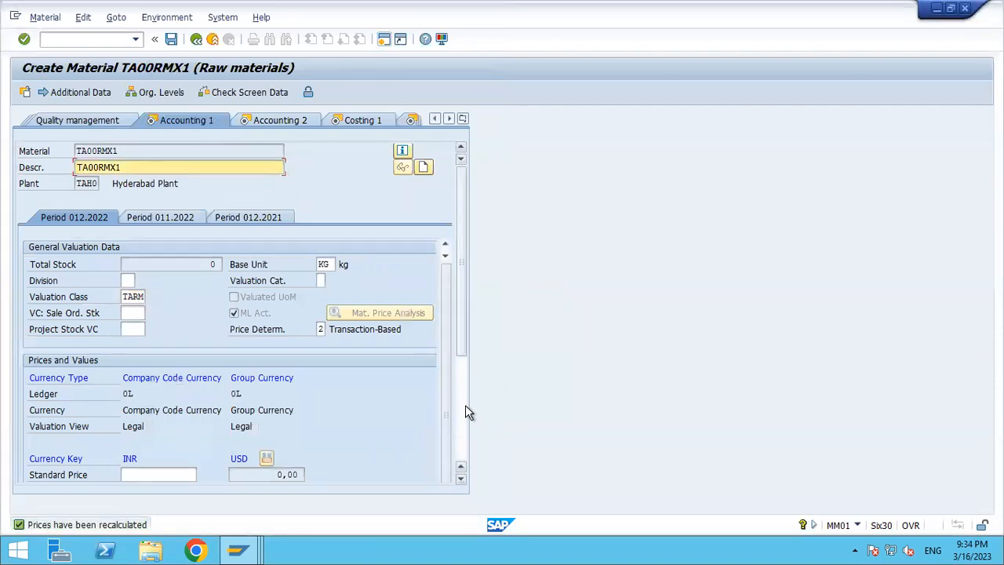
Leave the standard and periodic unit prices blank in Accounting 1 and continue to the Accounting 2 view.
key("Return")
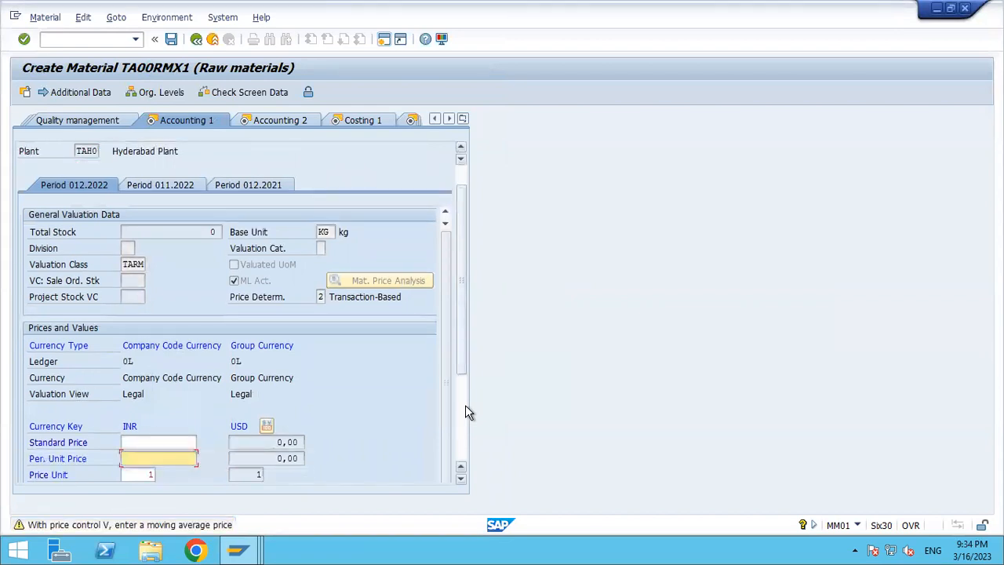
scroll(464, 414, "down", 3)
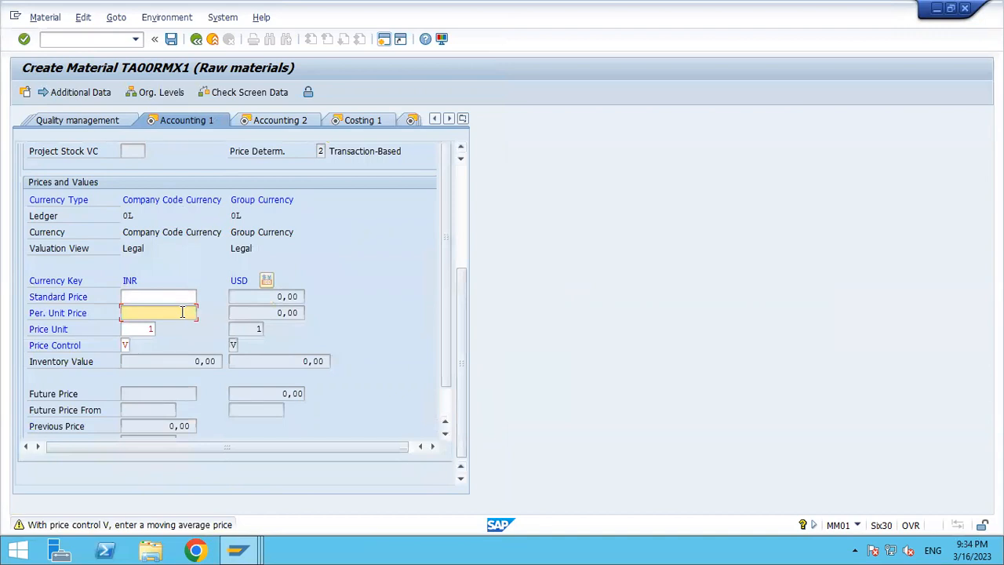
key("Return")
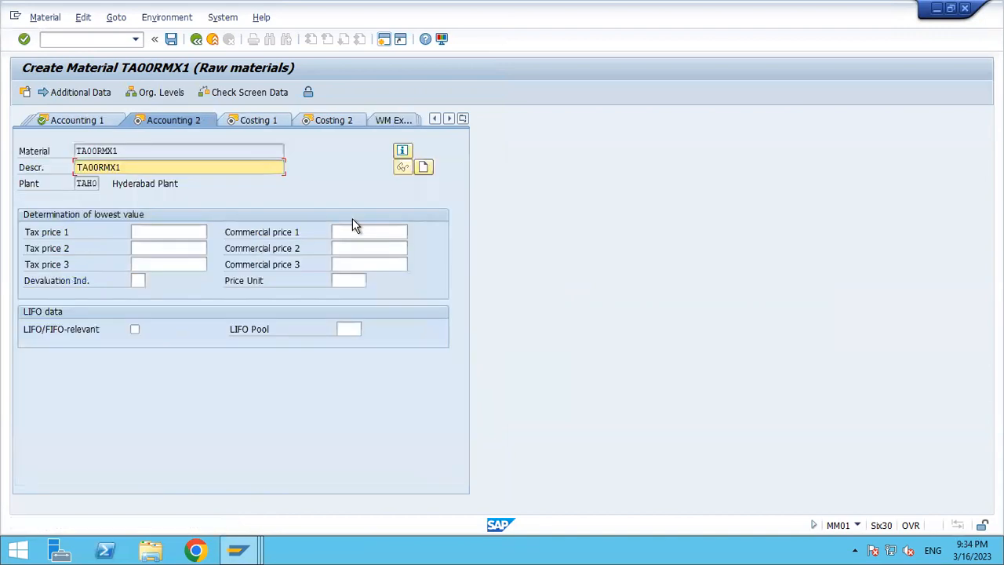
Continue to Costing 1, activate Material origin for TA00RMX1, and save the material from the Costing 2 view.
key("Return")
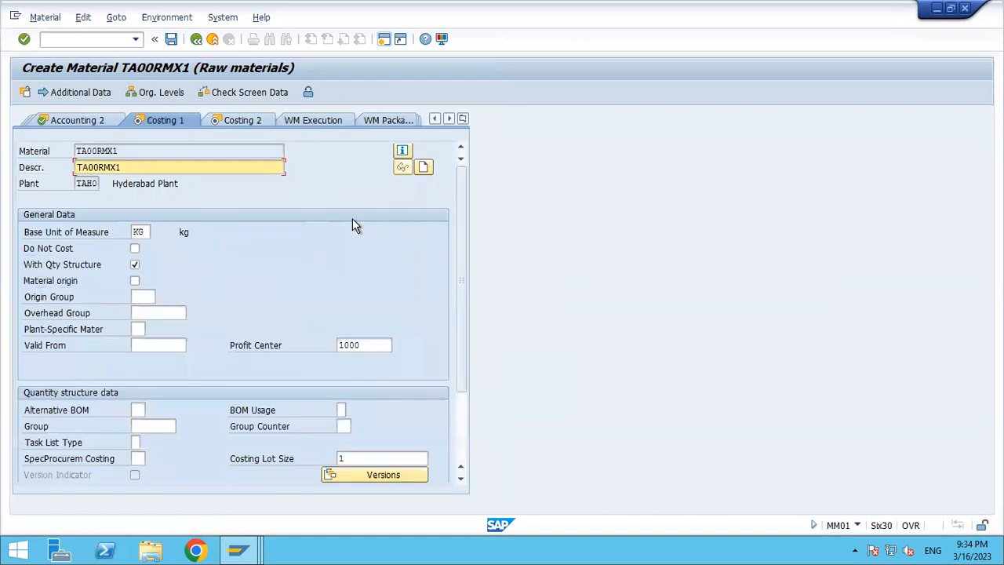
left_click(135, 280)
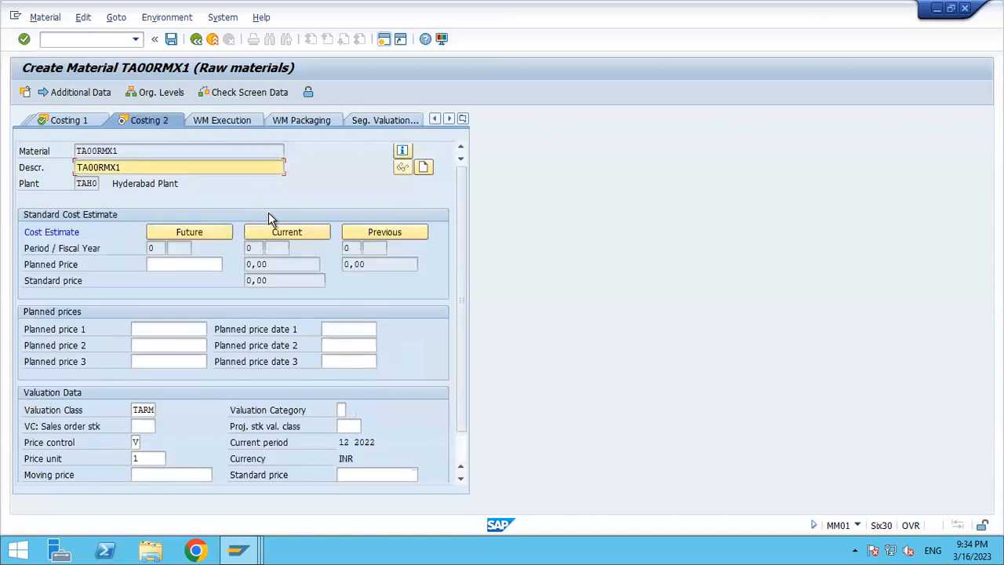
left_click(170, 40)
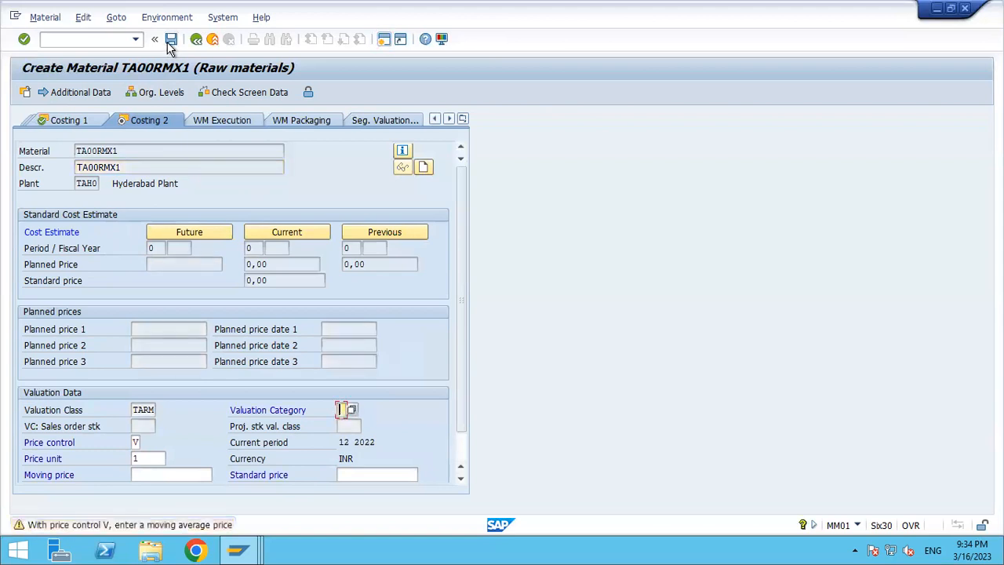
left_click(171, 44)
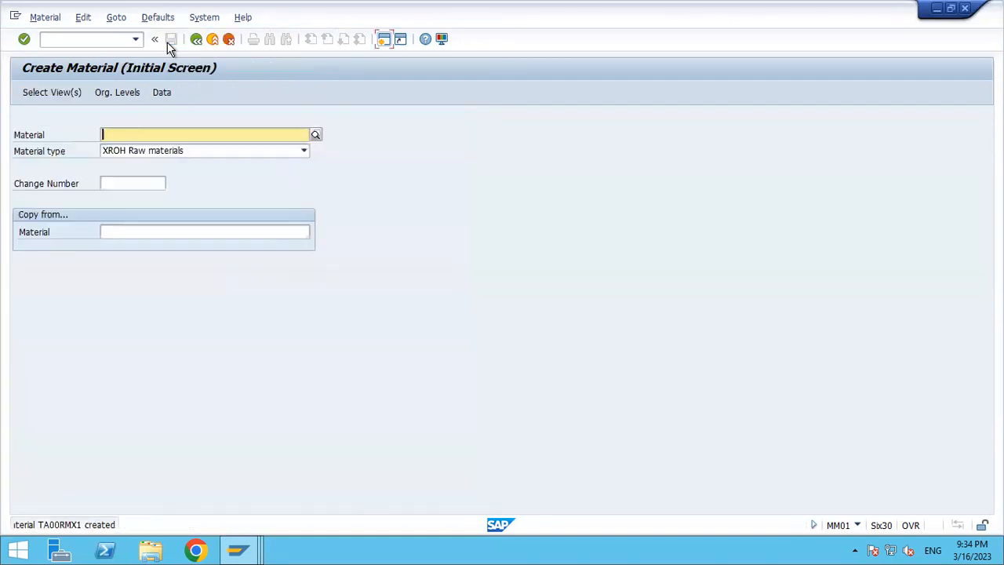
double_click(125, 525)
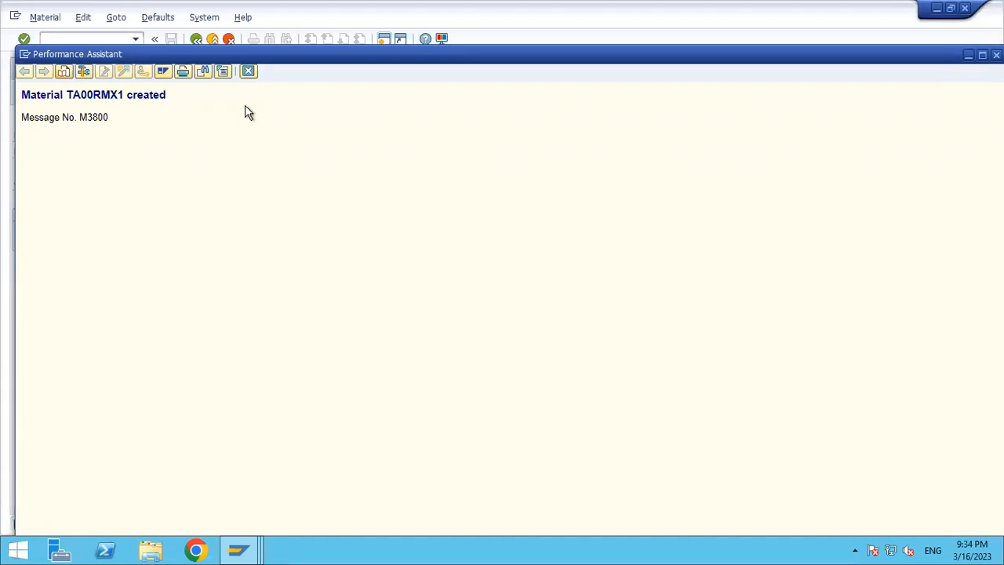
left_click(247, 72)
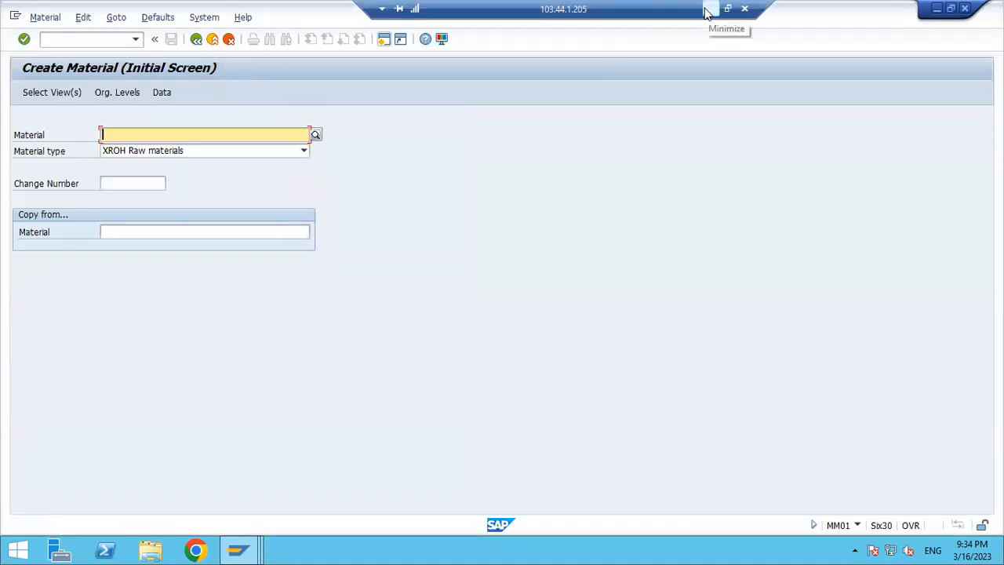
Switch to the CO CONFIGURATION workbook in Excel and enter MATERIAL MASTER in cell G128 with TA00RMX1 in G129.
left_click(707, 14)
key("Down")
key("Down")
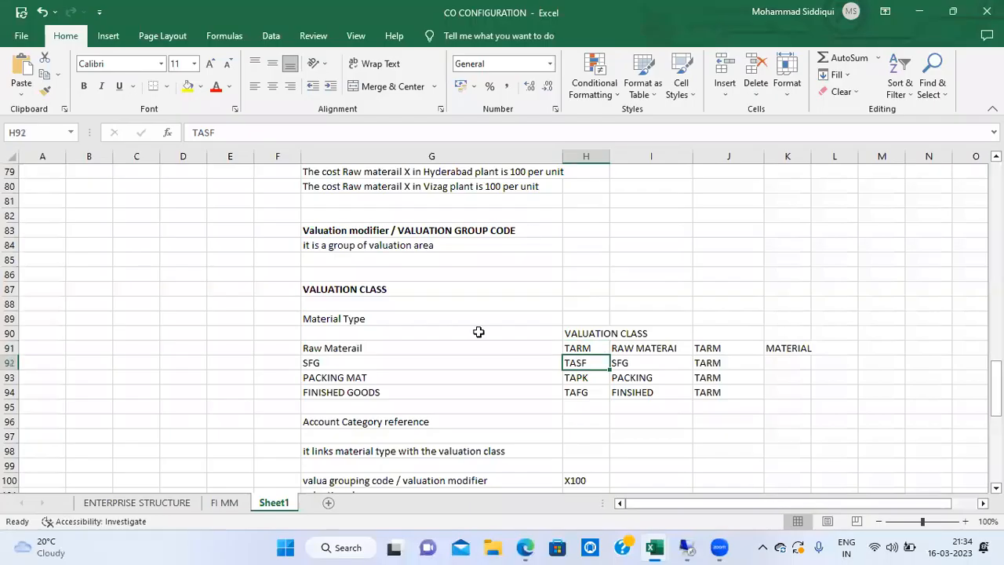
key("Down")
key("Down")
key("Down")
key("Down")
key("Down")
key("Down")
key("Down")
key("Down")
key("Down")
key("Down")
key("Down")
key("Down")
key("Down")
key("Down")
key("Down")
key("Down")
key("Down")
key("Down")
key("Down")
key("Down")
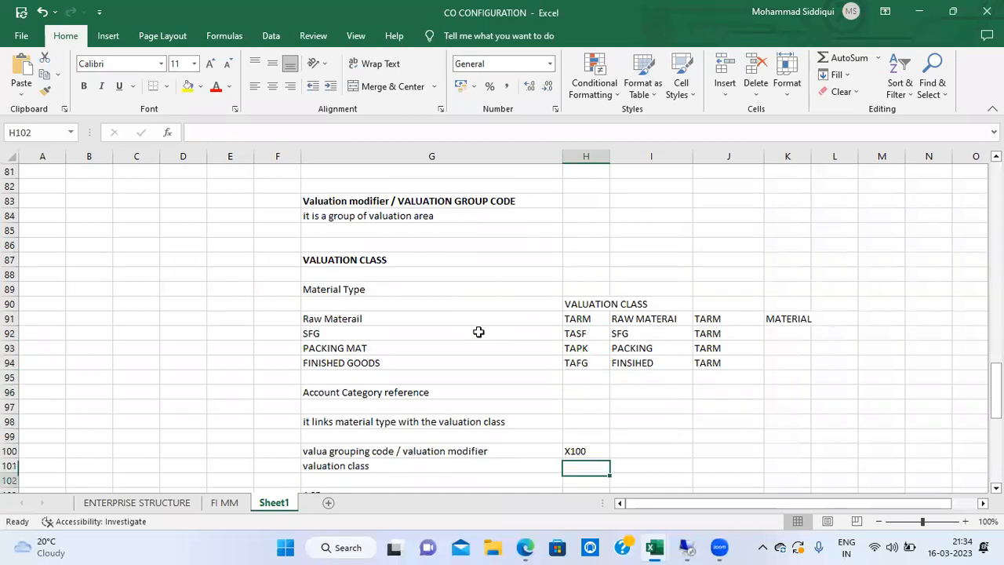
key("Down")
key("Down")
key("Down")
key("Down")
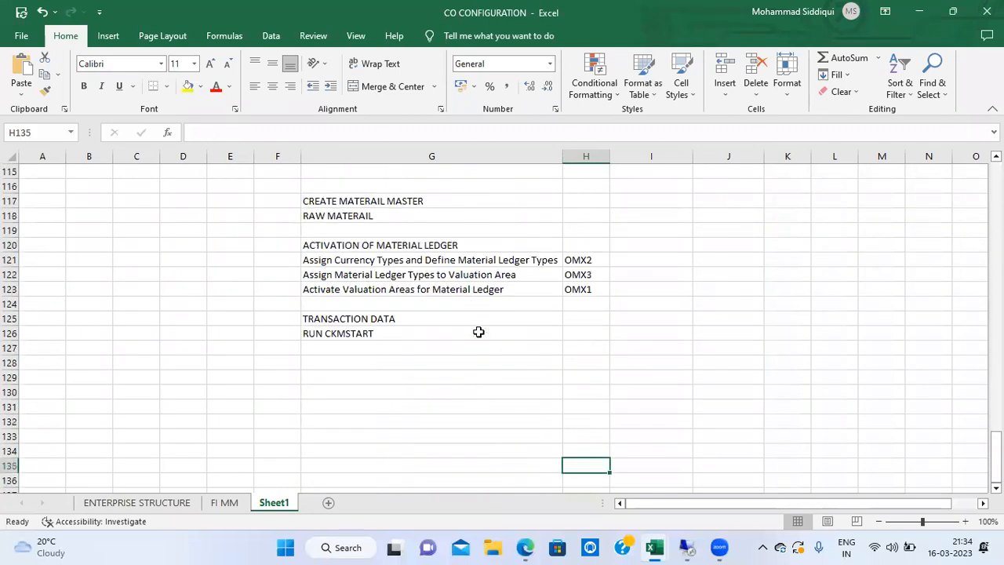
key("Up")
key("Up")
key("Up")
key("Up")
key("Up")
key("Up")
key("Up")
key("Left")
key("Left")
key("Right")
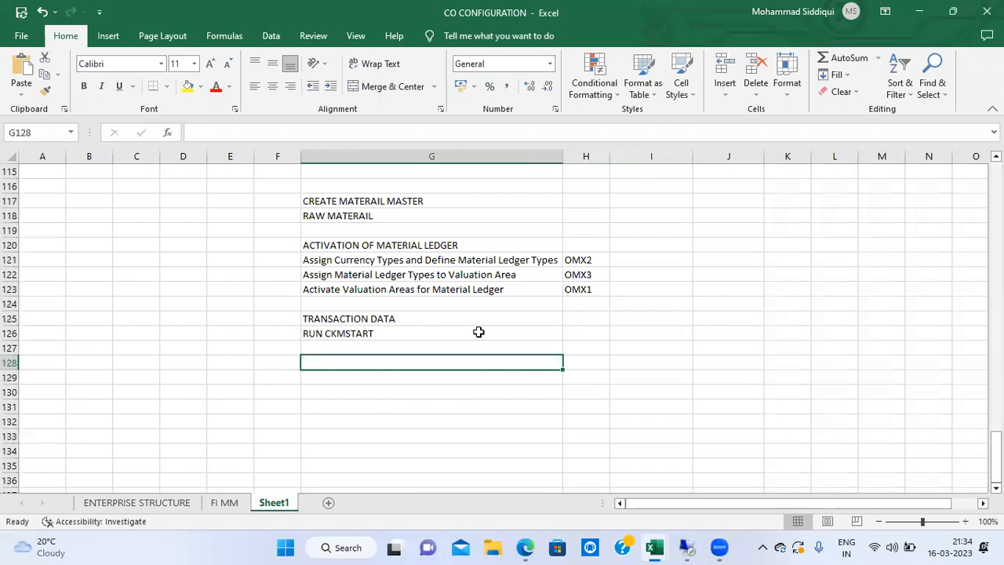
type("MATERIAL MASTER")
key("Return")
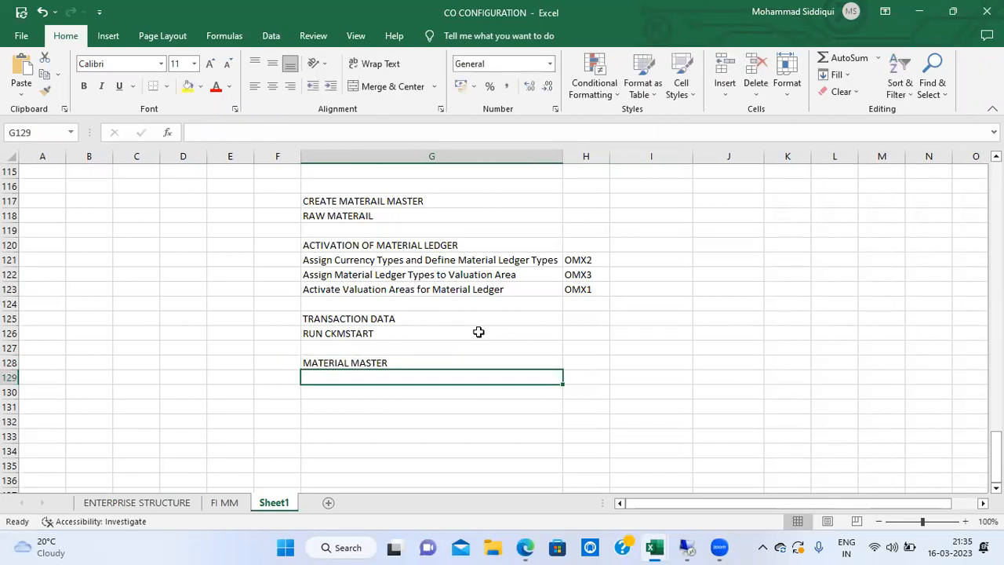
type("TA00")
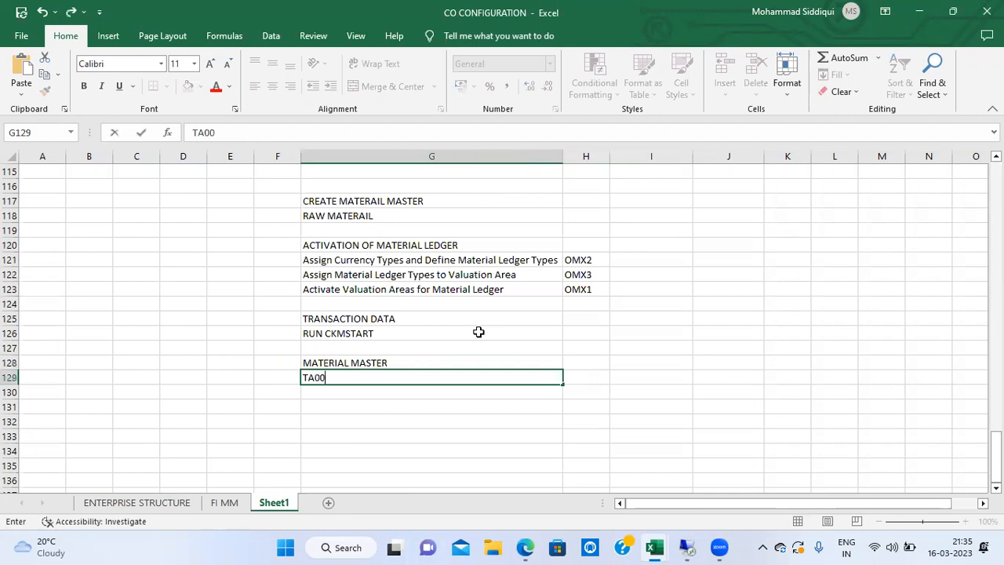
type("RMX1")
key("Return")
key("Return")
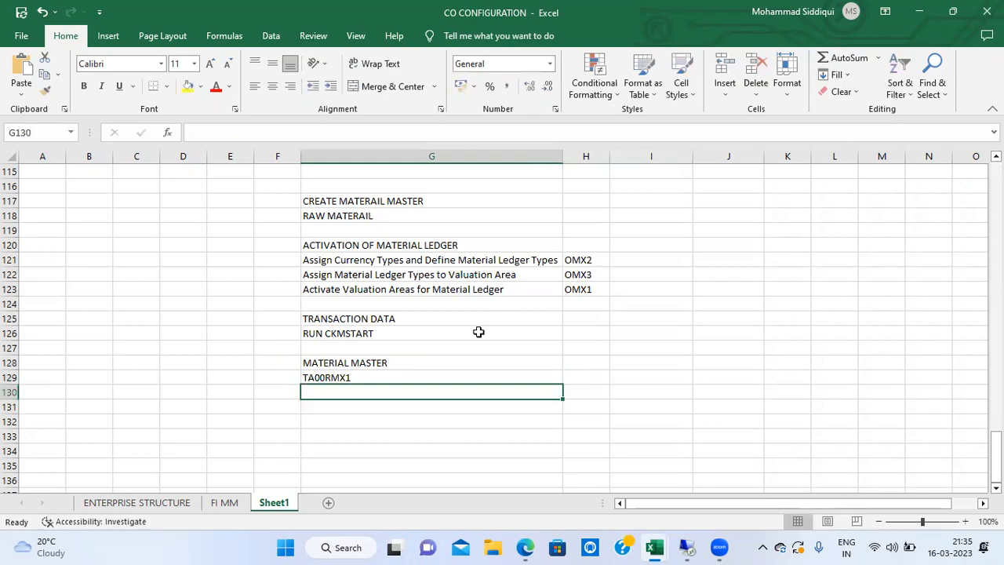
Return to the SAP Create Material session and enter material TA00FG1 with material type XERT Finished Product.
key("alt+Tab")
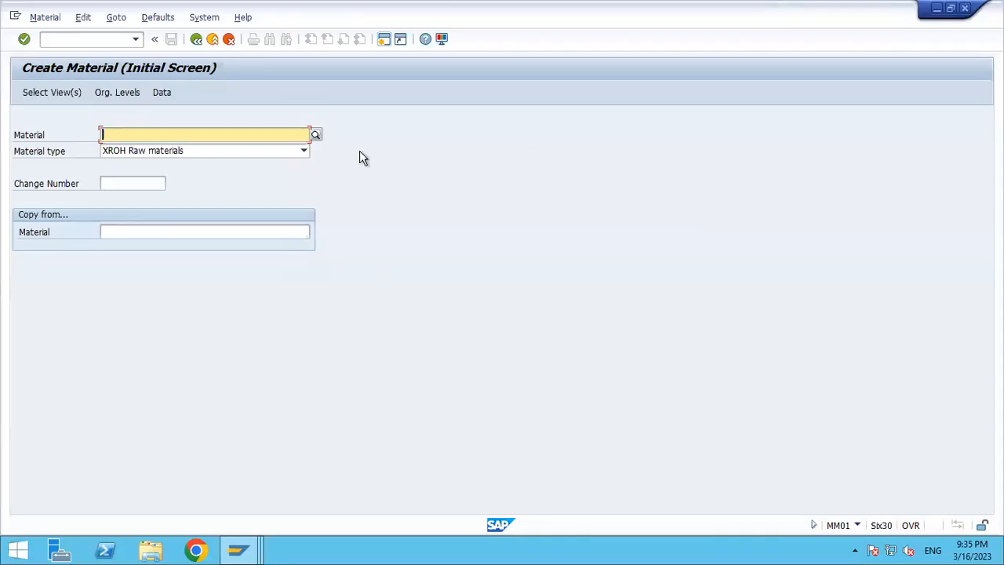
type("TA00")
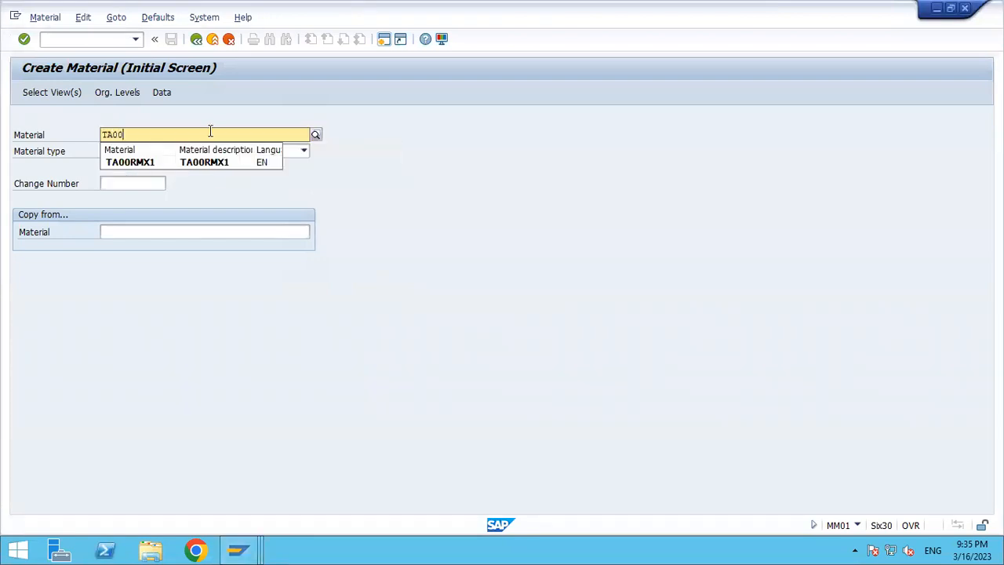
type("FG1")
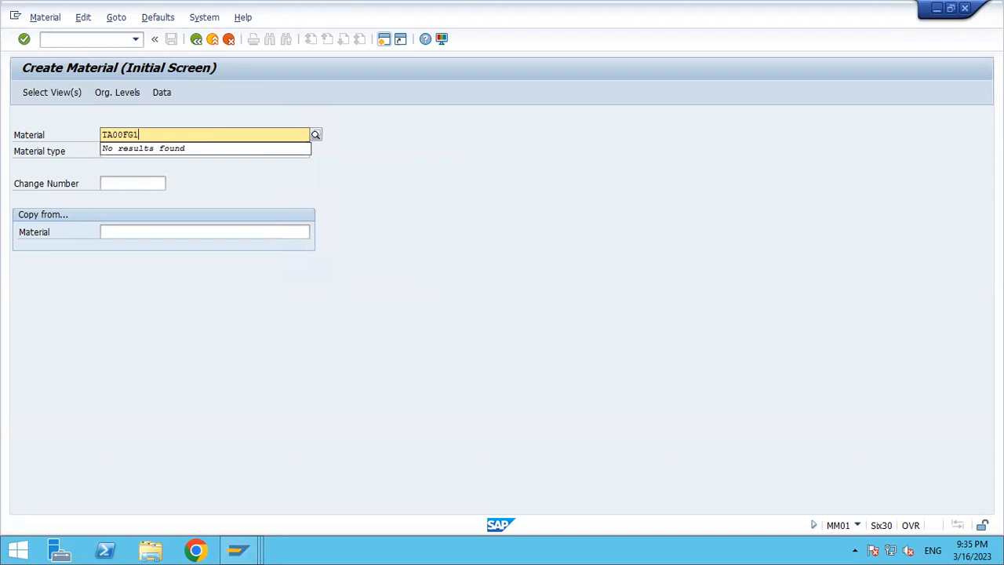
key("Tab")
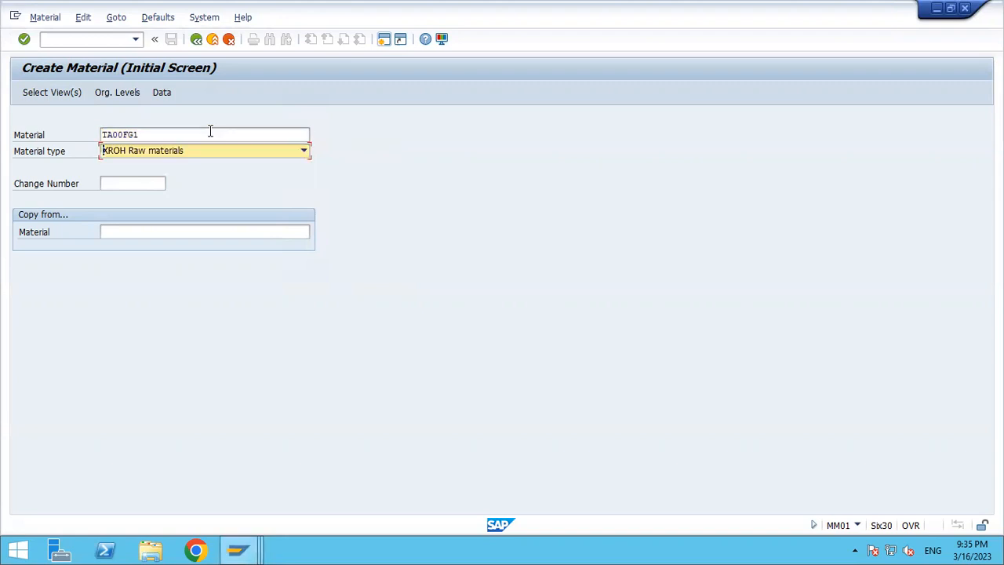
left_click(156, 152)
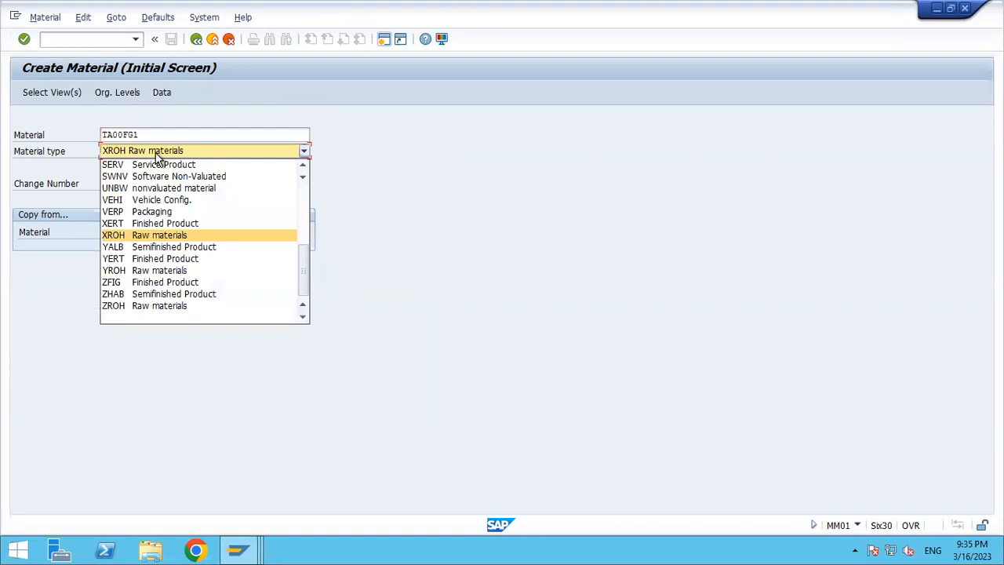
key("Up")
key("Return")
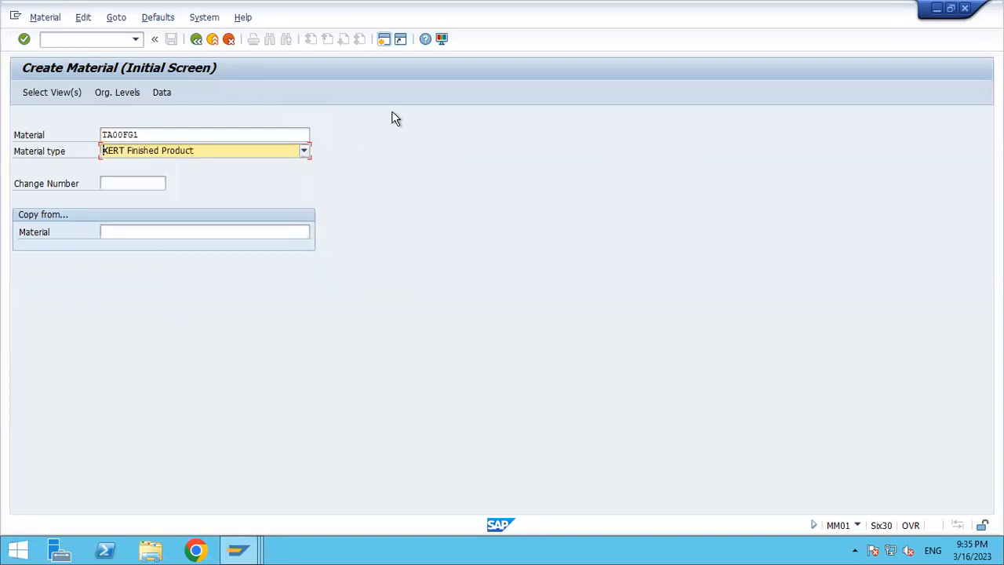
Switch to the Valuation Classes session, change the account category reference of valuation class TAFG to 0009, and save it.
key("alt+Tab")
key("alt+Tab")
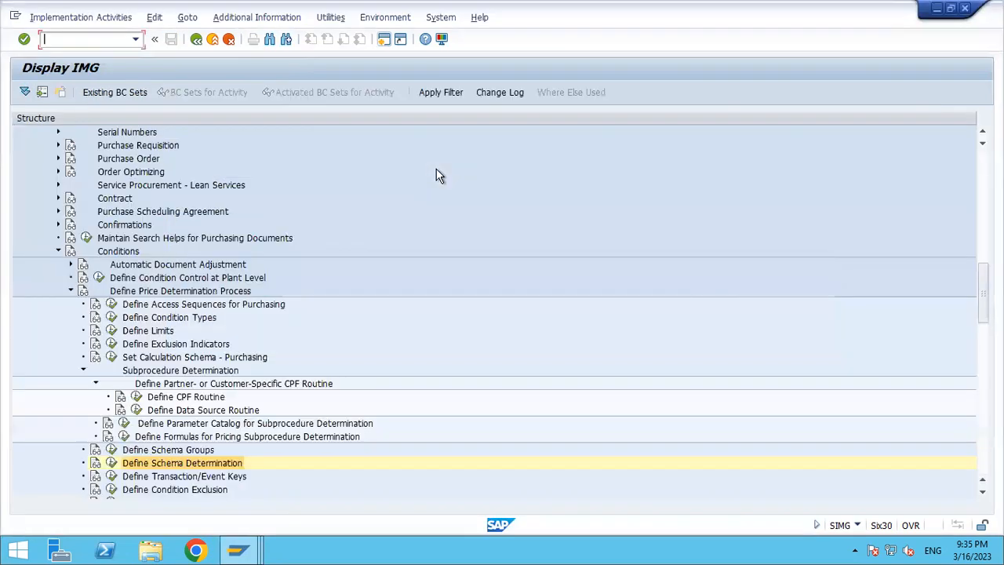
key("alt+Tab")
key("alt+Tab")
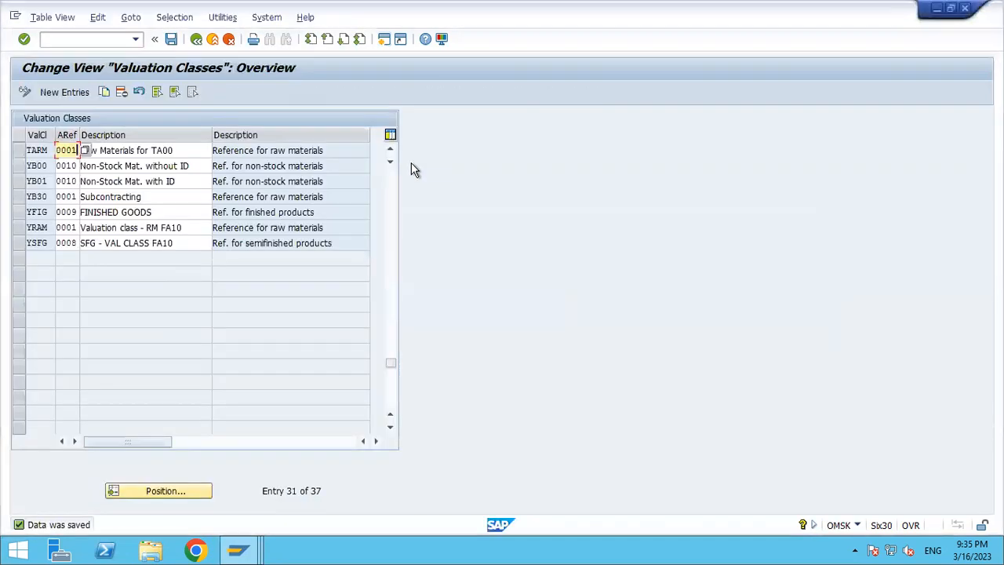
left_click(186, 491)
type("SUBC")
key("Return")
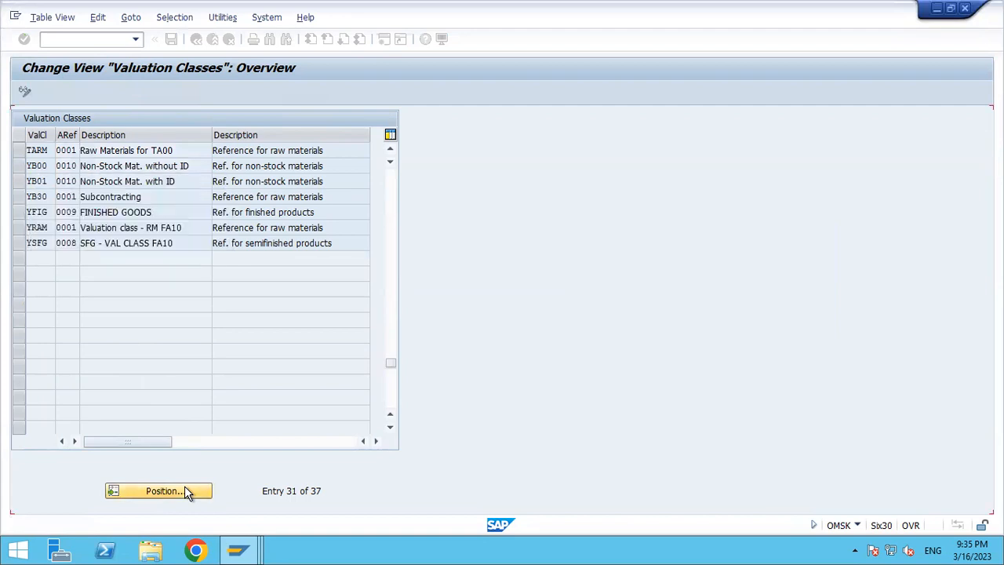
left_click(389, 208)
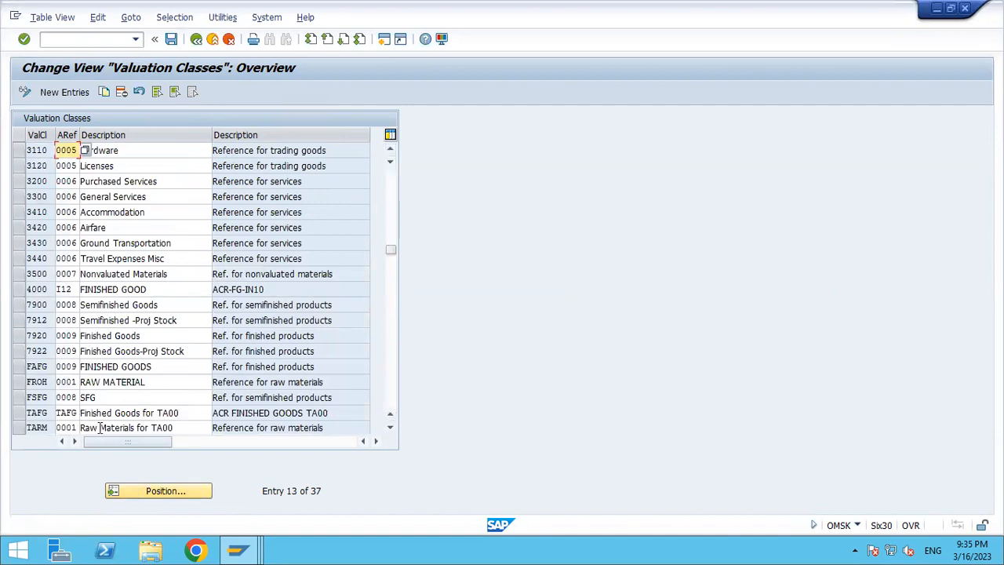
left_click(76, 415)
key("BackSpace")
key("BackSpace")
key("BackSpace")
key("BackSpace")
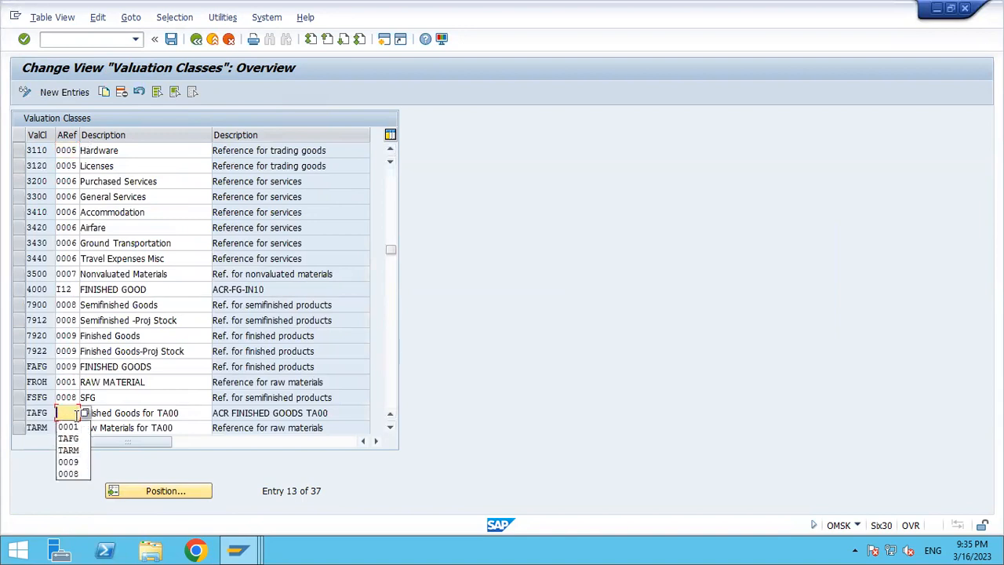
type("000")
key("Down")
key("Down")
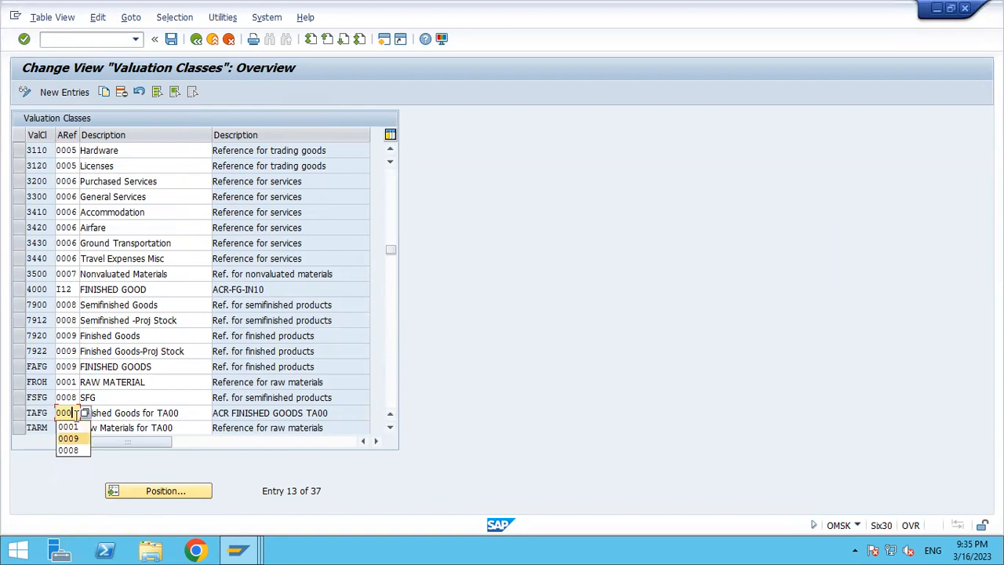
key("Return")
key("Return")
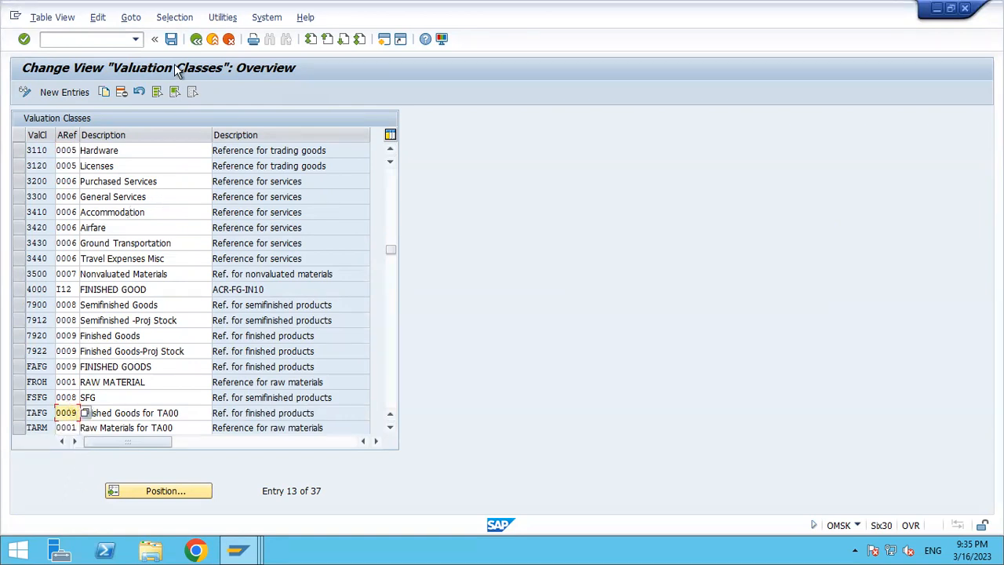
left_click(173, 40)
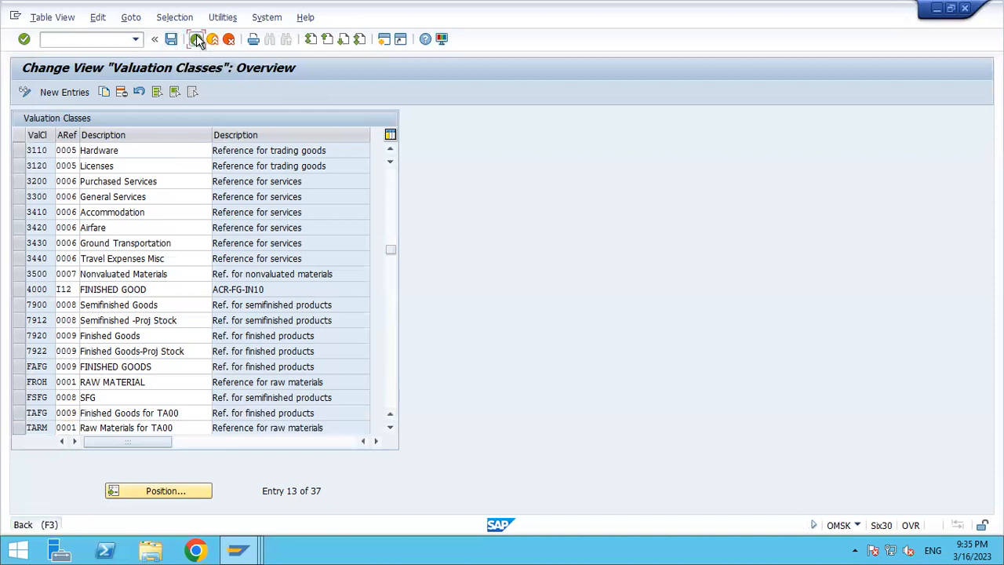
Look up the account category reference assigned to material type XERT in the Material type/account category reference view.
left_click(197, 39)
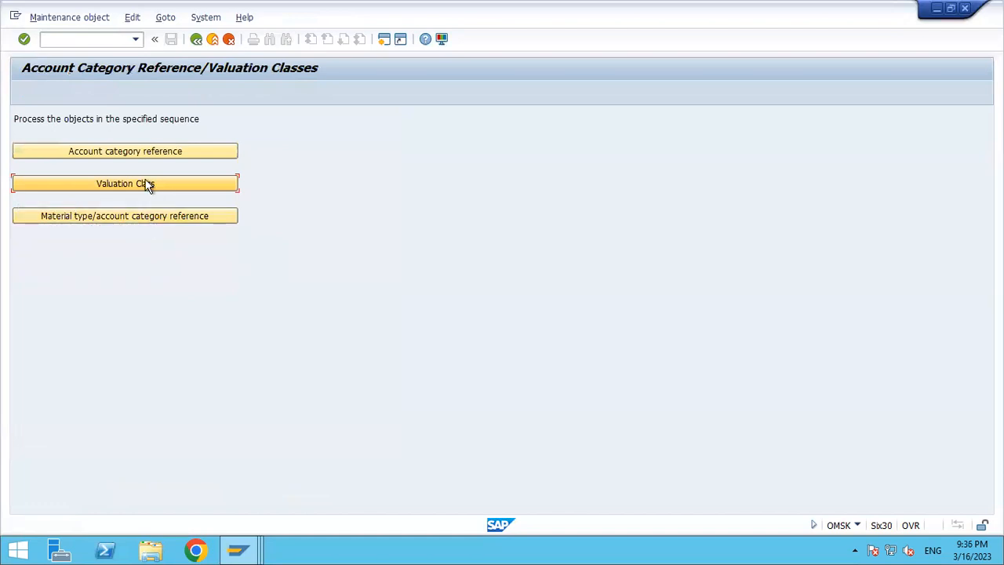
left_click(139, 212)
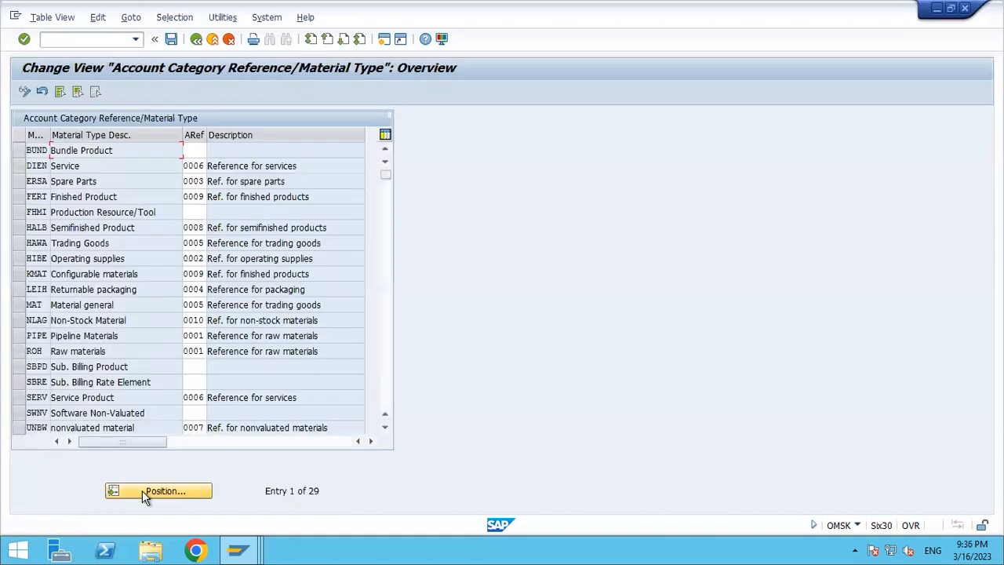
left_click(149, 491)
type("XERT")
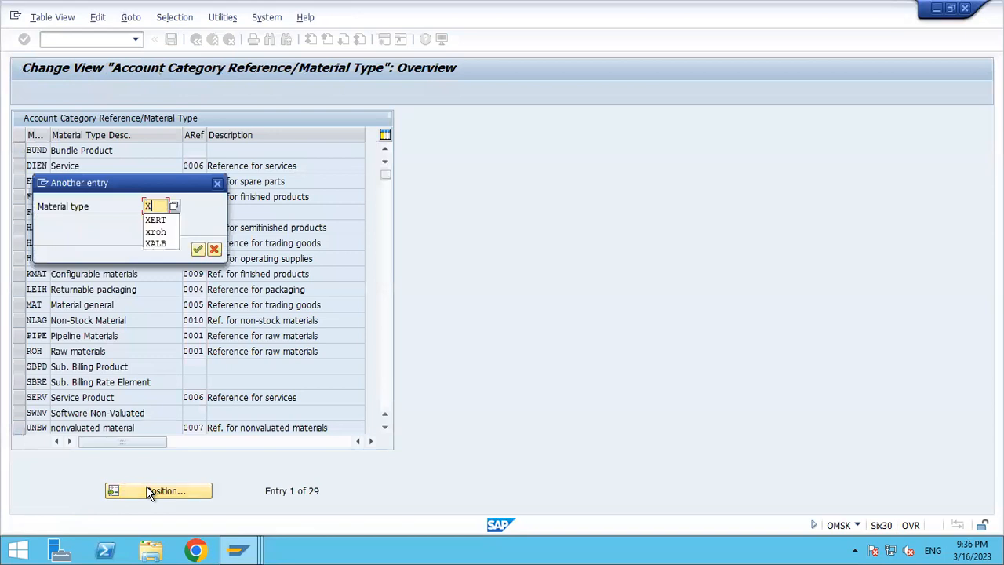
key("Return")
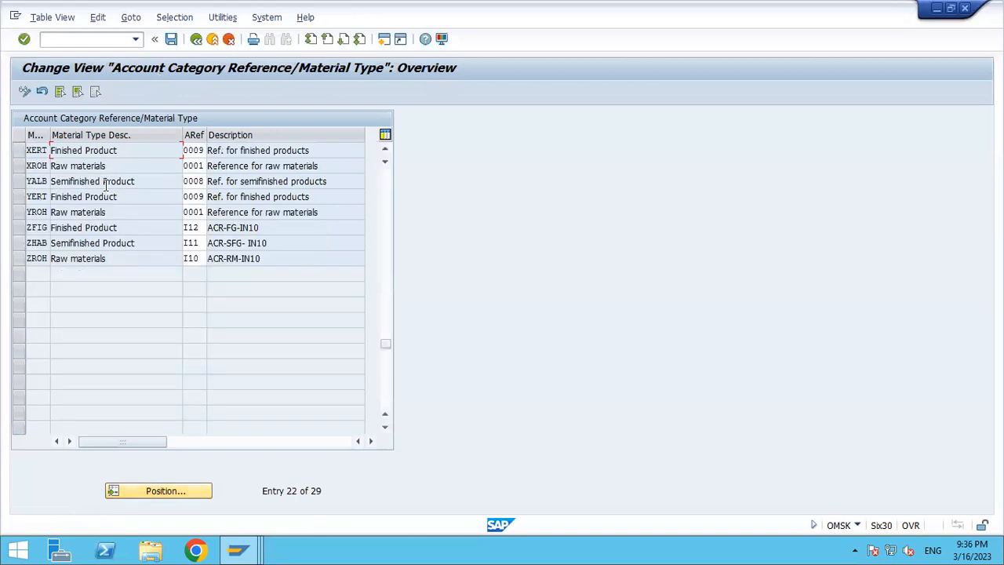
left_click(202, 151)
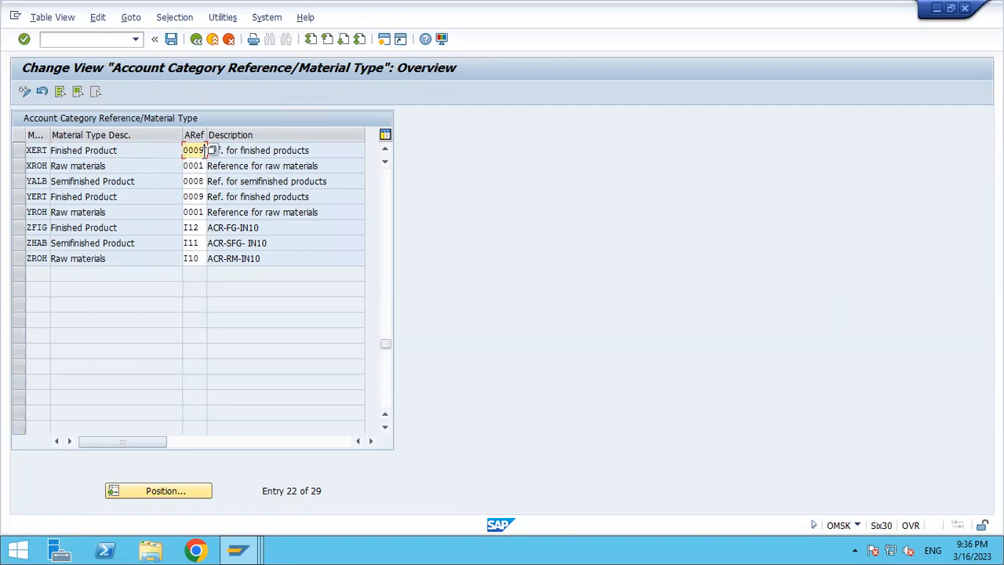
Return to the Create Material session, add the Work Scheduling view for TA00FG1, and accept plant TAH0 with storage location TAH0.
left_click(966, 9)
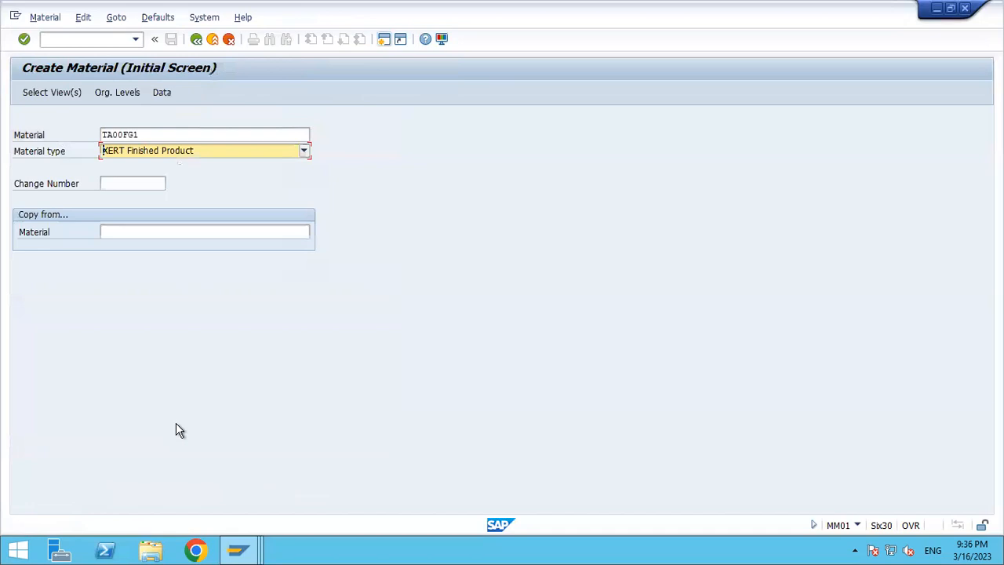
key("Return")
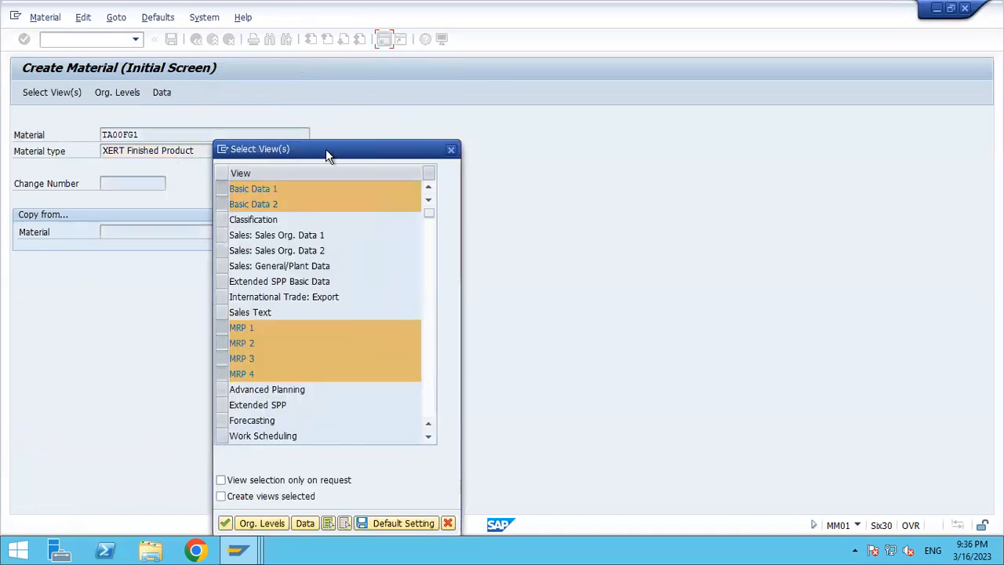
left_click_drag(325, 149, 371, 71)
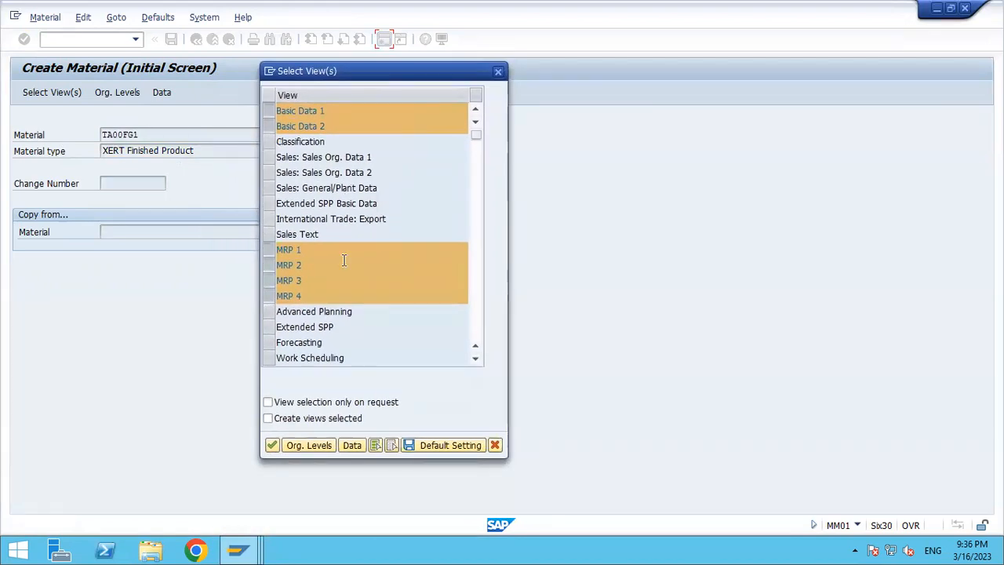
left_click(266, 359)
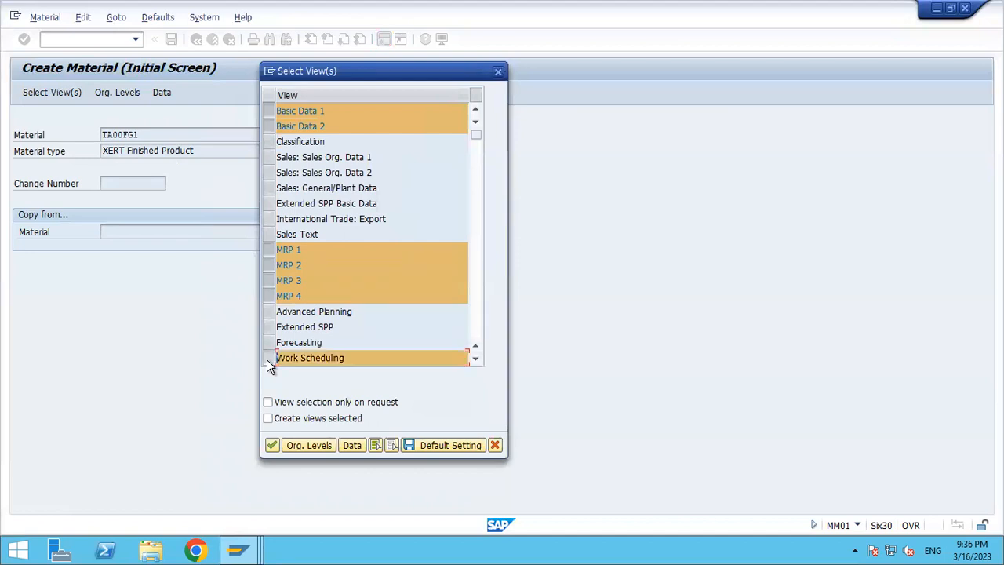
left_click(475, 360)
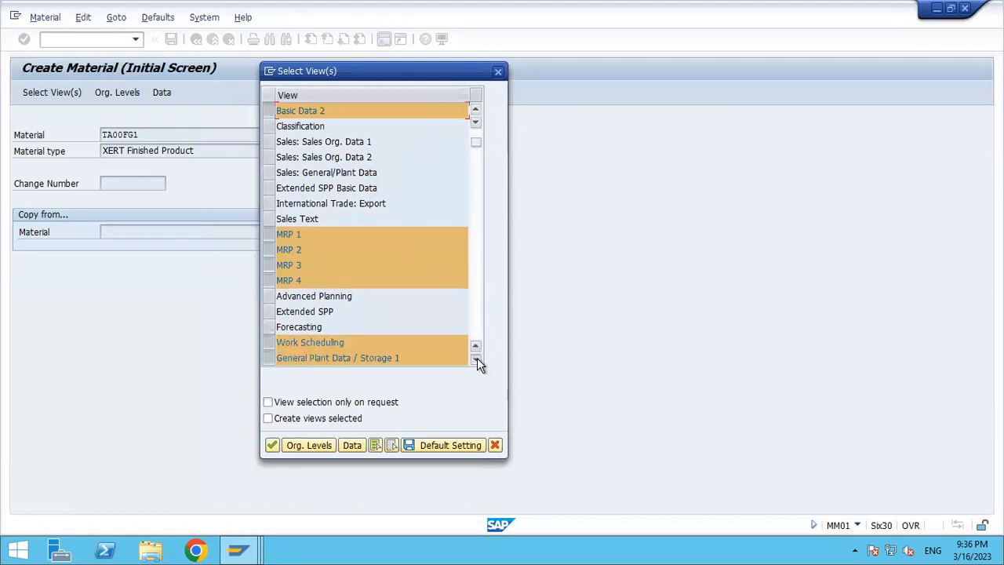
left_click(476, 359)
left_click(476, 359)
left_click(476, 359)
left_click(476, 360)
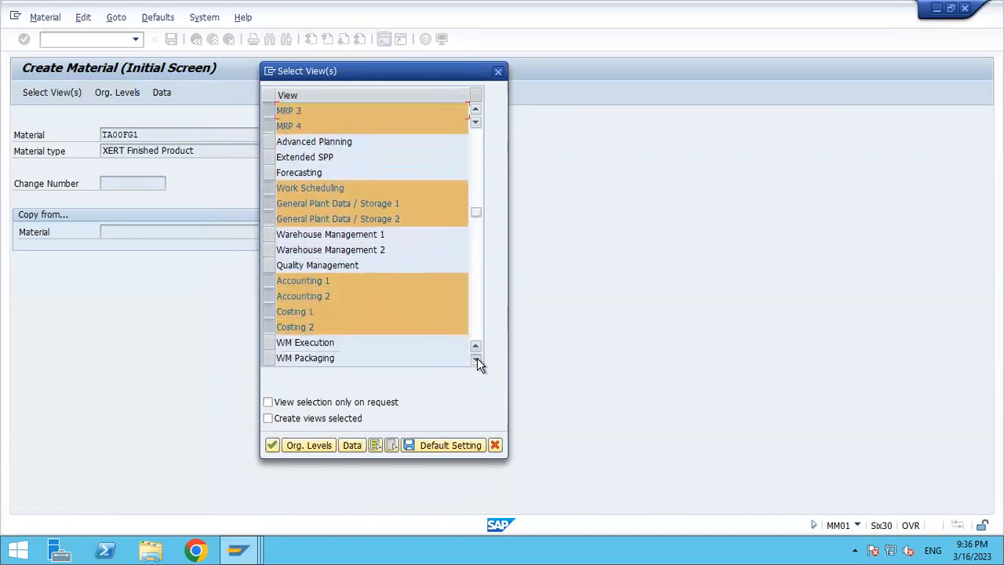
left_click(476, 359)
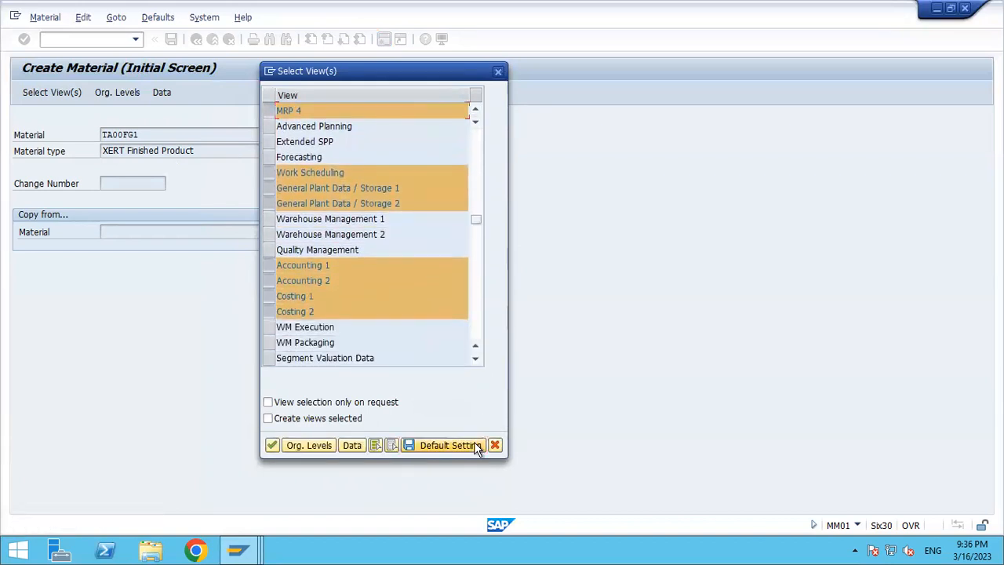
left_click(272, 446)
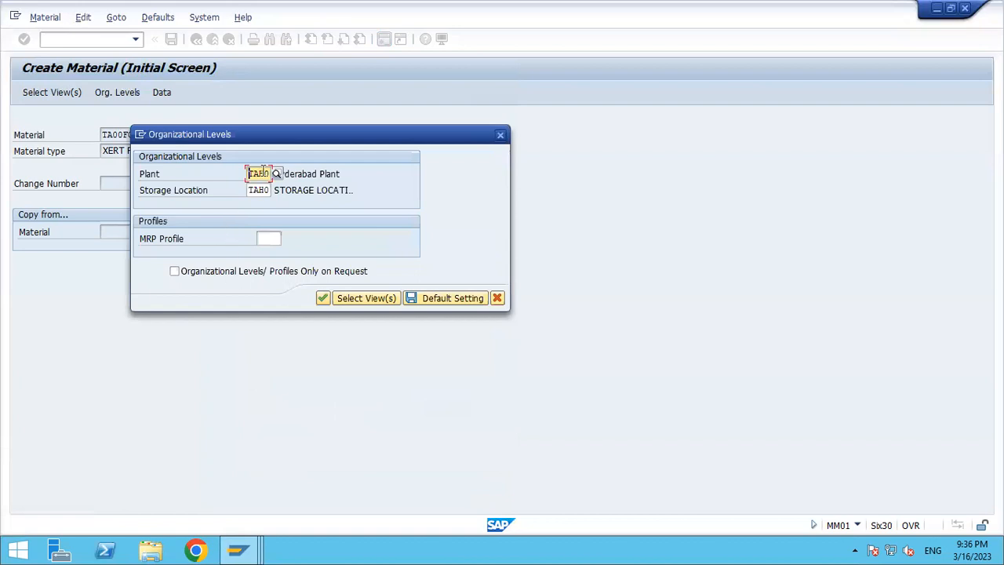
left_click(323, 300)
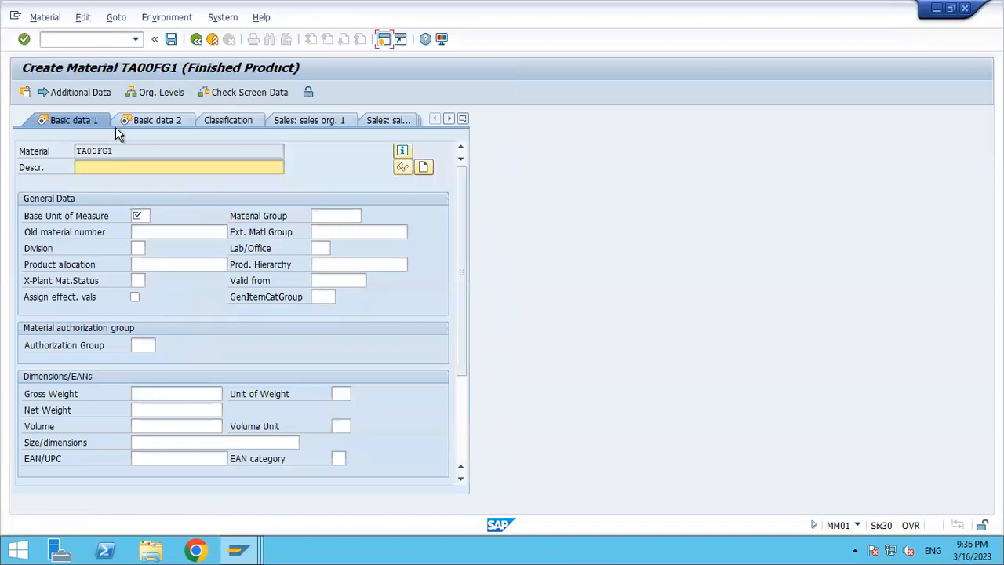
Fill the basic data with description TA00FG1, base unit of measure KG and the suggested material group, and proceed to the MRP 1 view.
left_click_drag(123, 146, 16, 146)
key("ctrl+c")
key("Tab")
key("Tab")
key("ctrl+v")
key("Tab")
key("Tab")
type("KG")
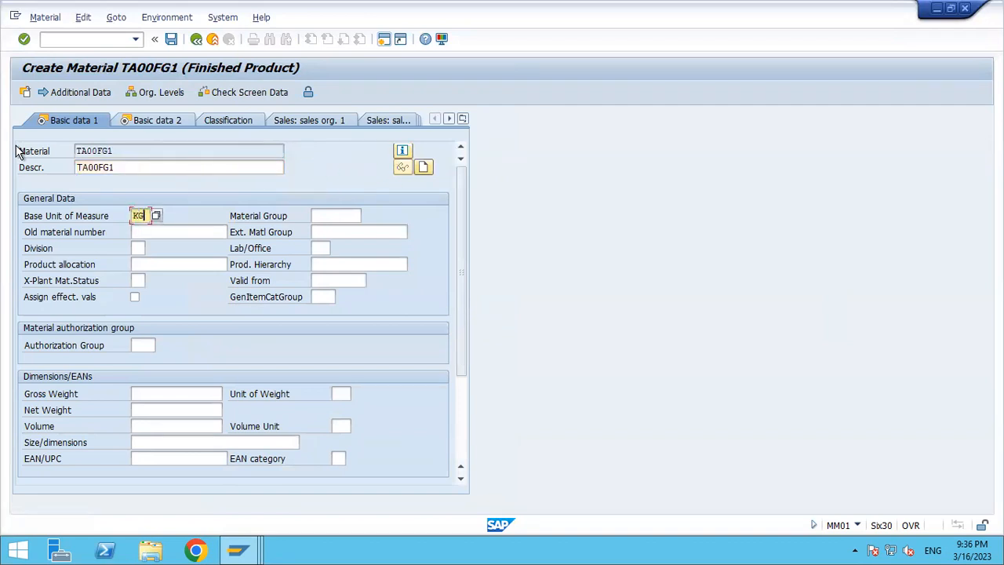
key("Tab")
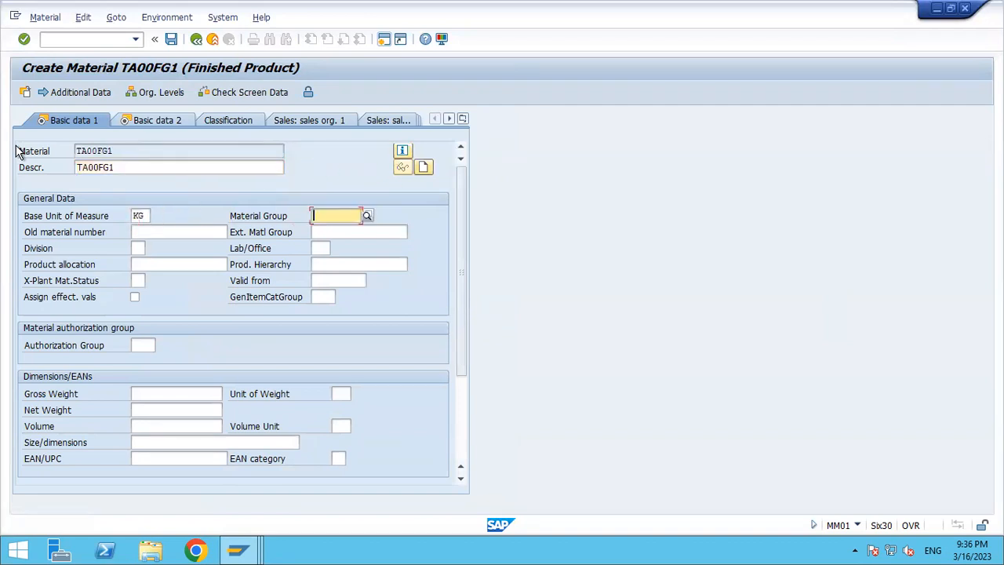
key("Down")
key("Return")
key("Return")
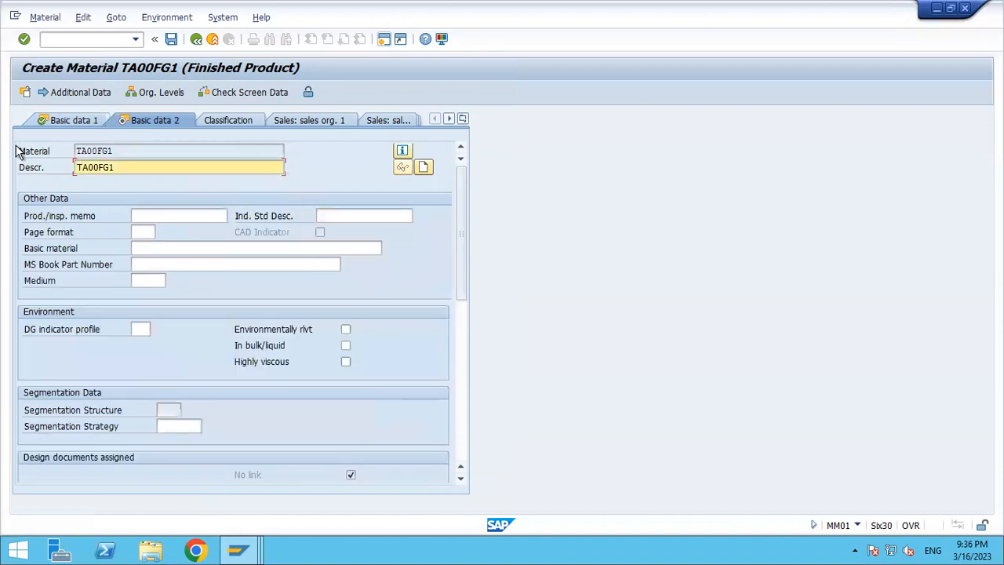
key("Return")
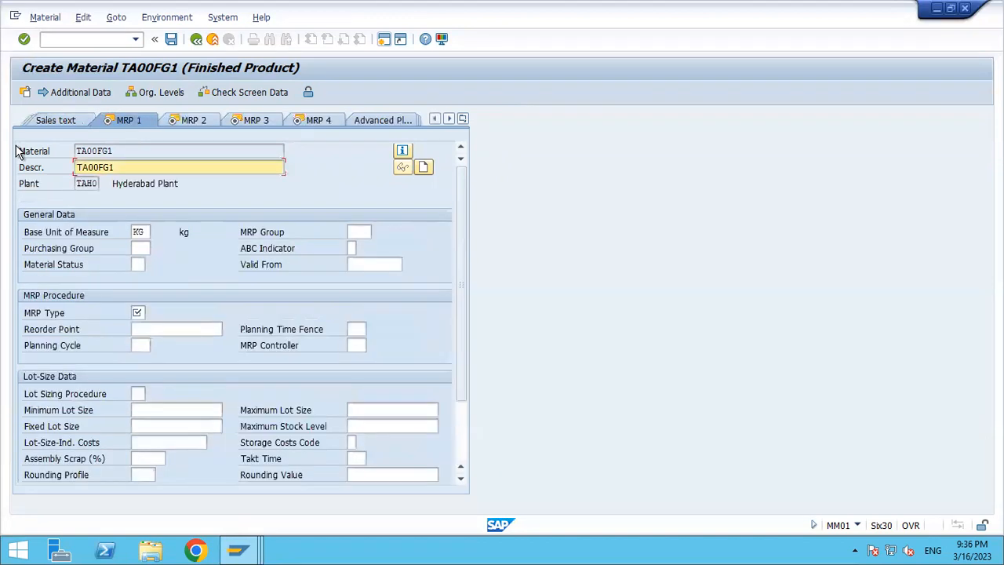
Set MRP type ND and the suggested purchasing group in the MRP 1 view, and proceed to MRP 2.
left_click(139, 312)
type("ND")
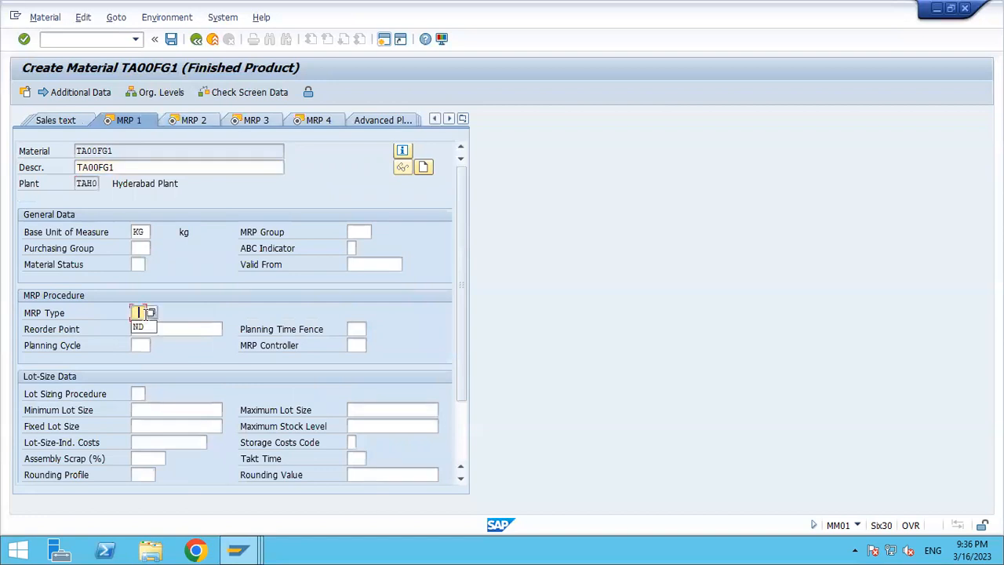
left_click(143, 248)
key("Down")
key("Return")
key("Return")
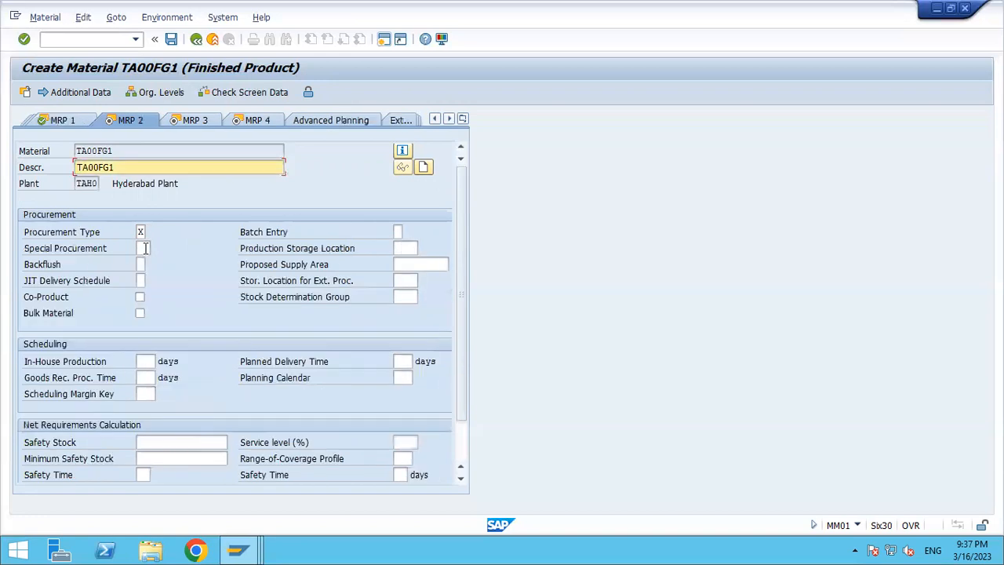
Accept the defaults from MRP 2 through Plant data / storage 1 and assign profit center 1000 in Plant data / storage 2.
key("Return")
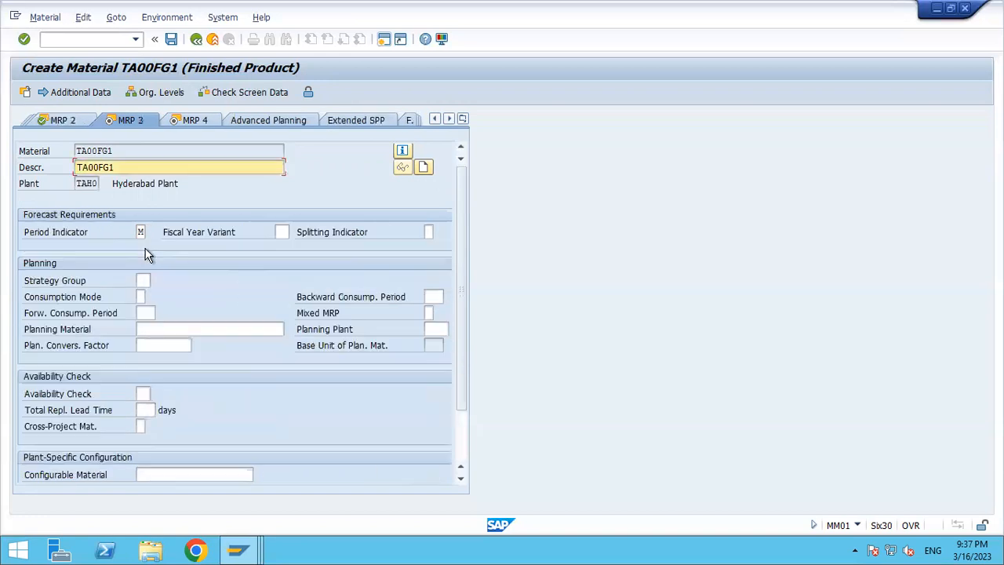
key("Return")
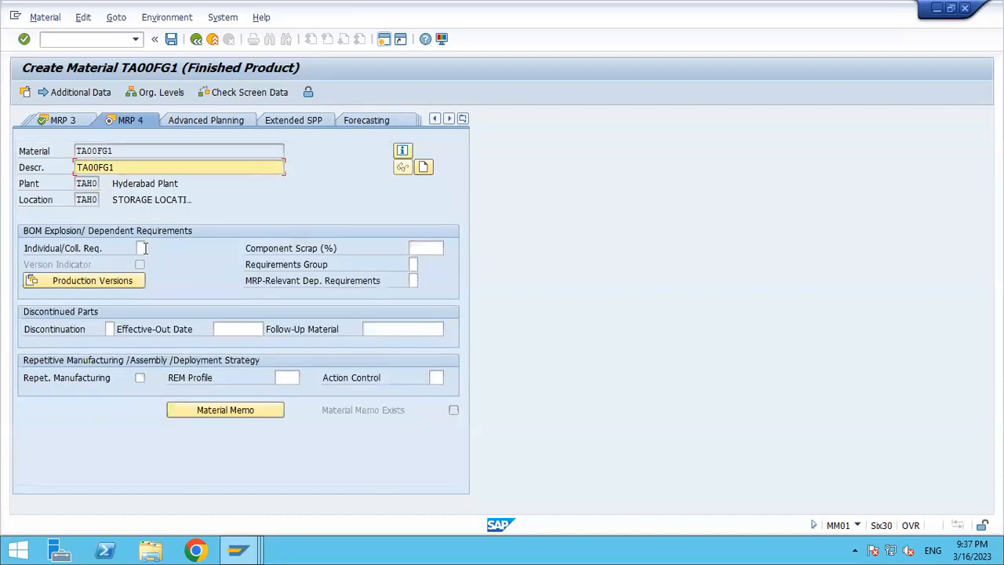
key("Return")
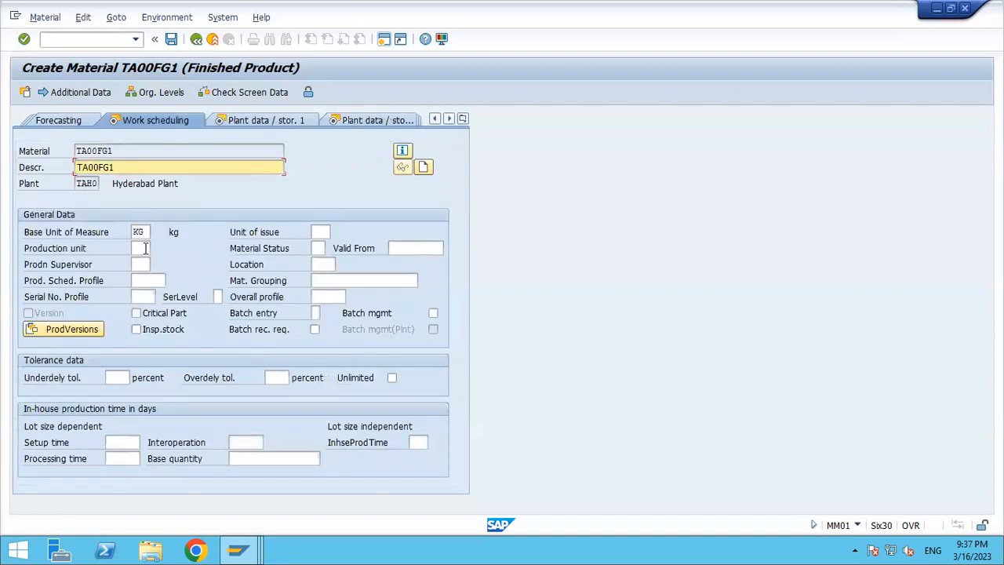
key("Return")
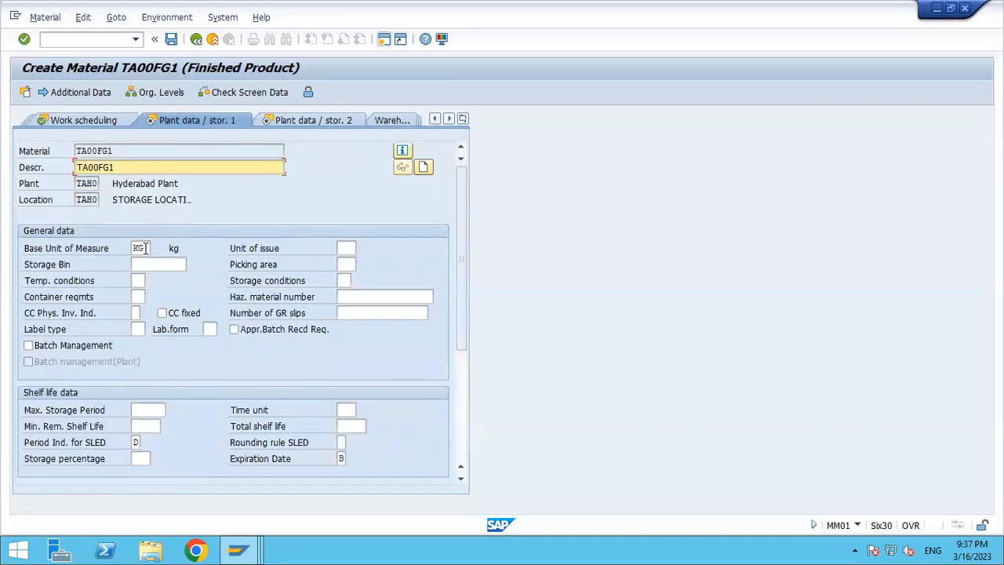
key("Return")
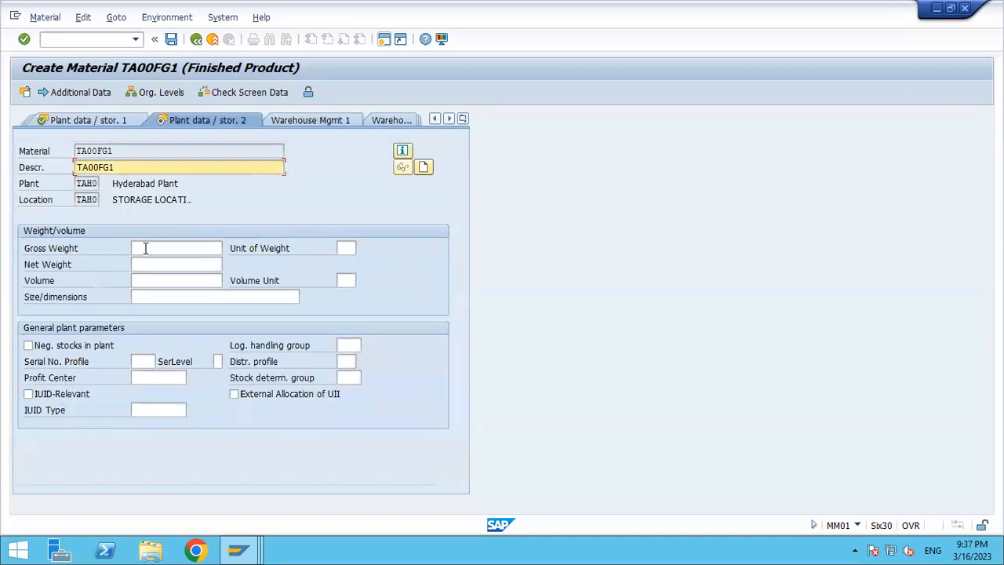
left_click(161, 375)
key("Down")
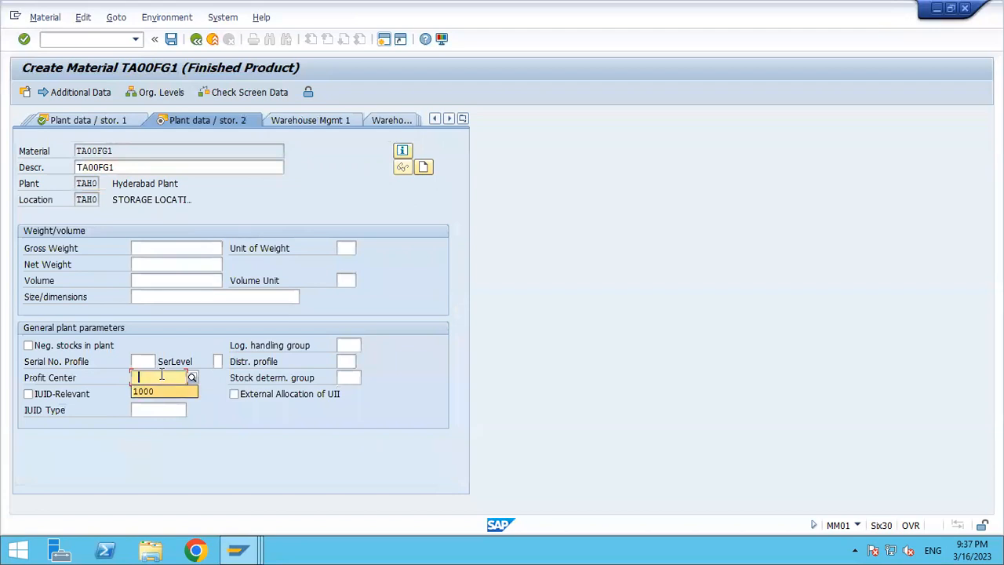
key("Return")
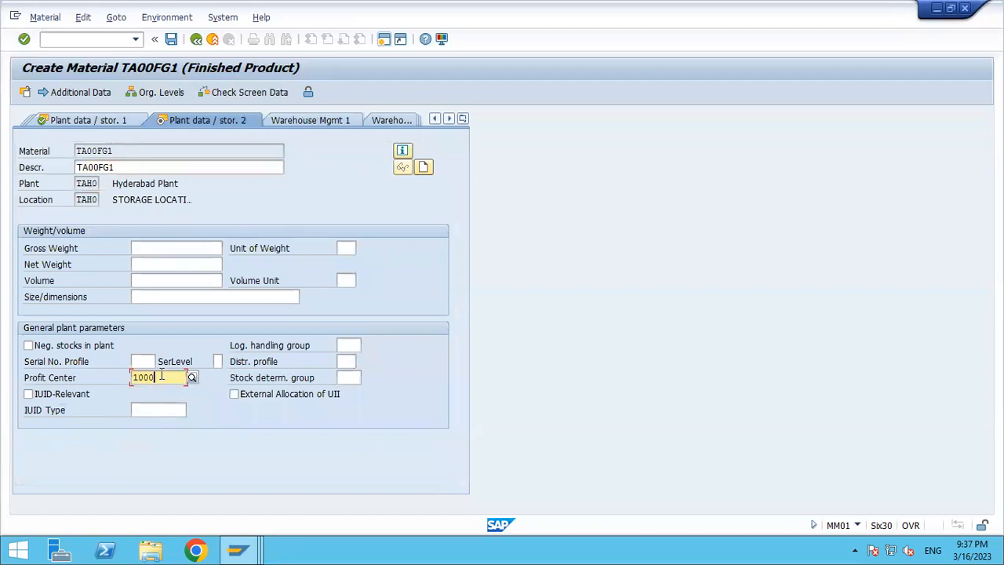
key("Return")
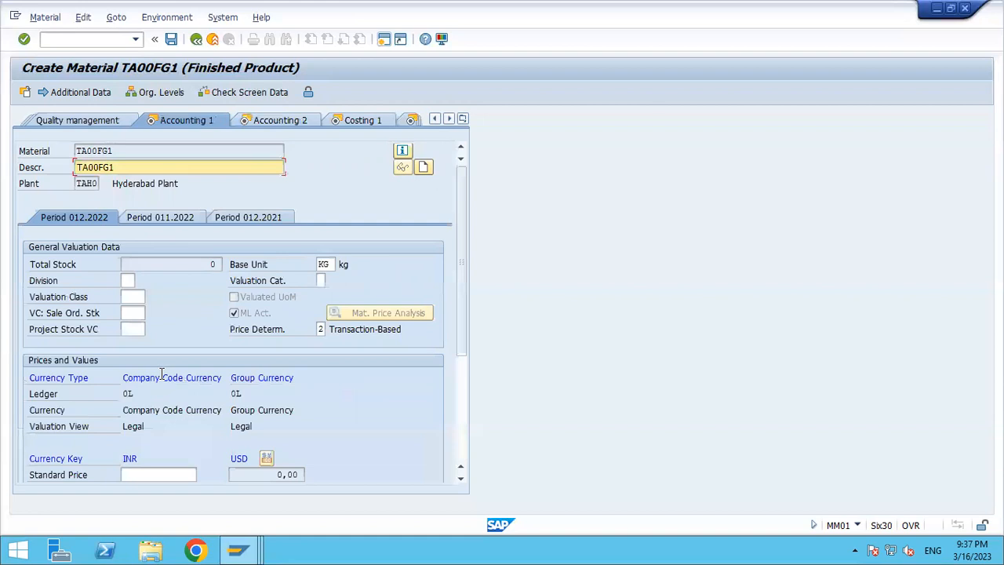
In the Accounting 1 view, assign valuation class TAFG and a standard price of 300 INR, and proceed to Accounting 2.
left_click(135, 298)
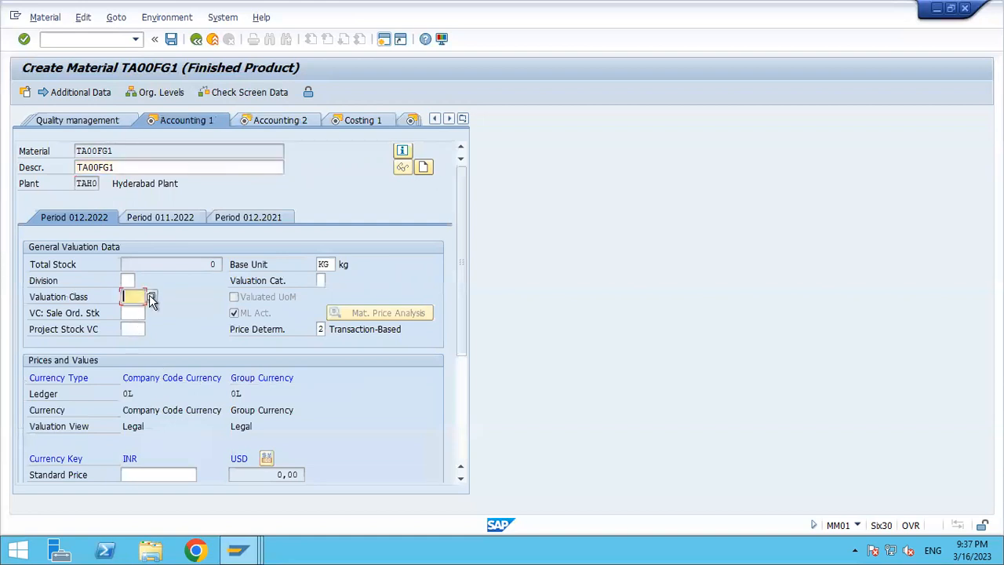
left_click(152, 298)
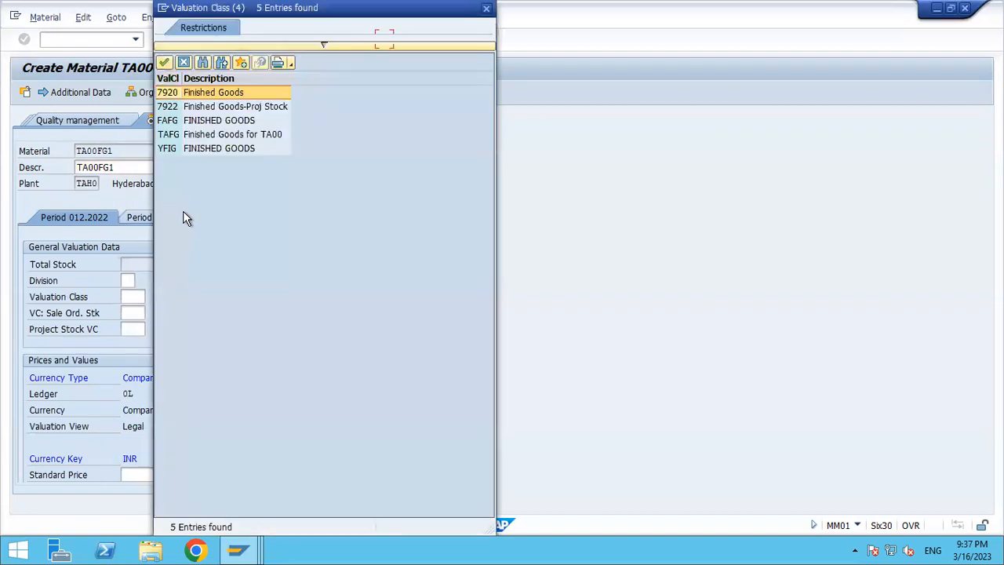
double_click(195, 137)
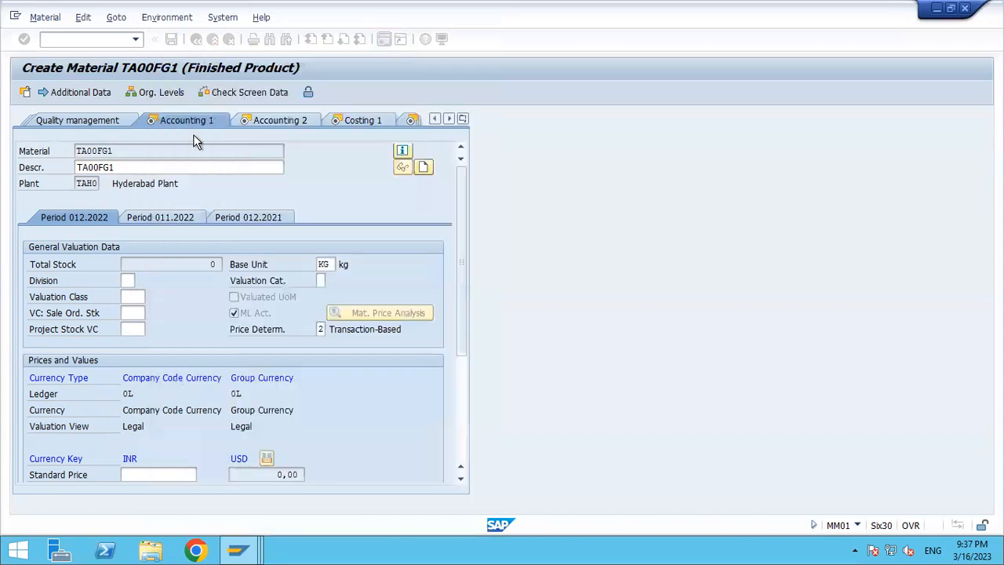
left_click(462, 395)
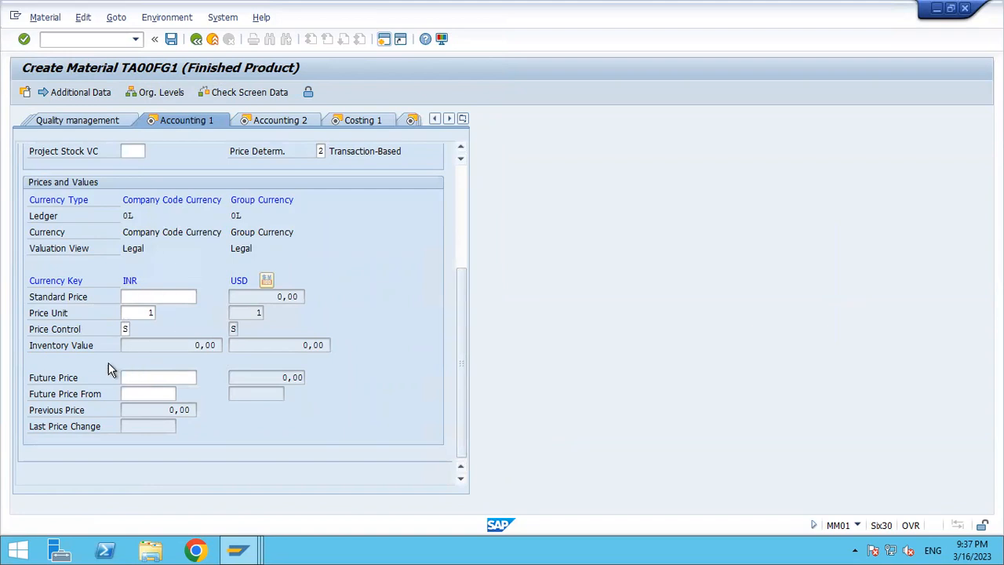
left_click(160, 299)
type("300")
key("Return")
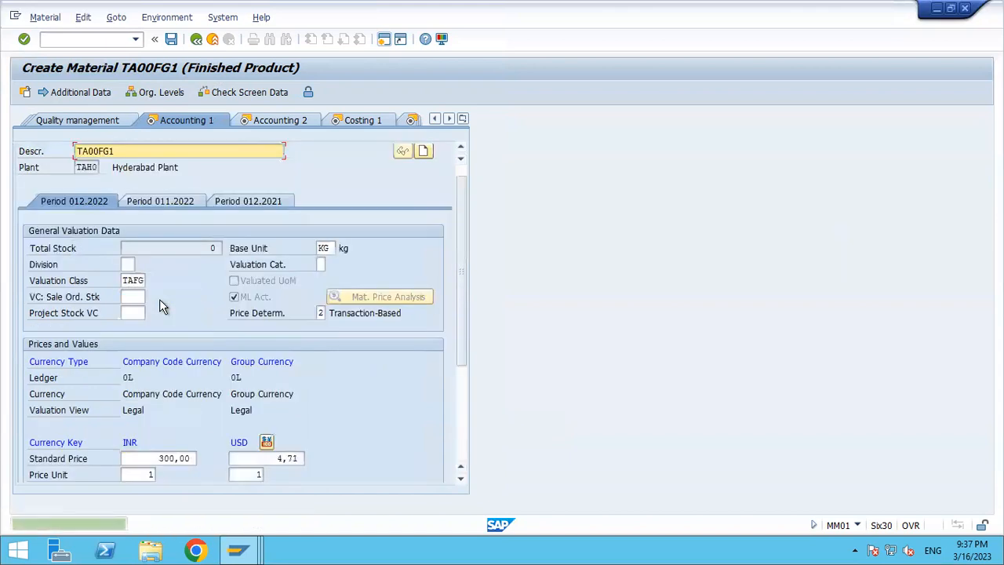
key("Return")
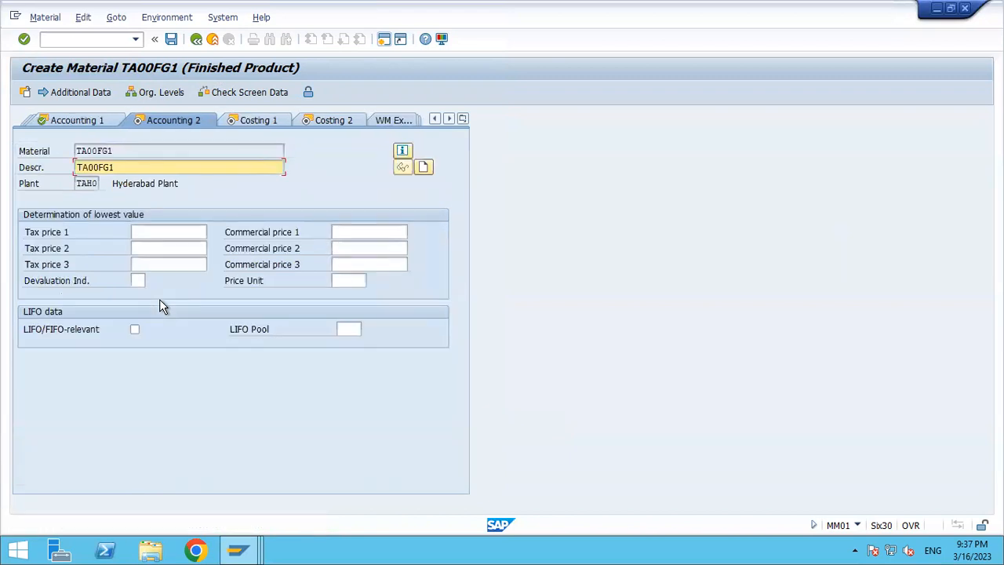
Enable Material origin in the Costing 1 view and save material TA00FG1 from Costing 2.
key("Return")
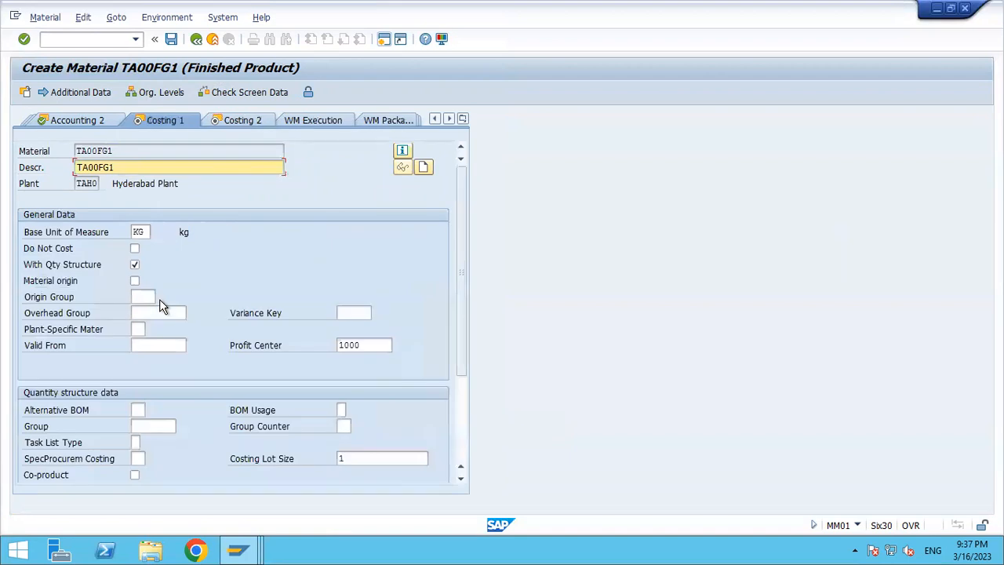
left_click(135, 283)
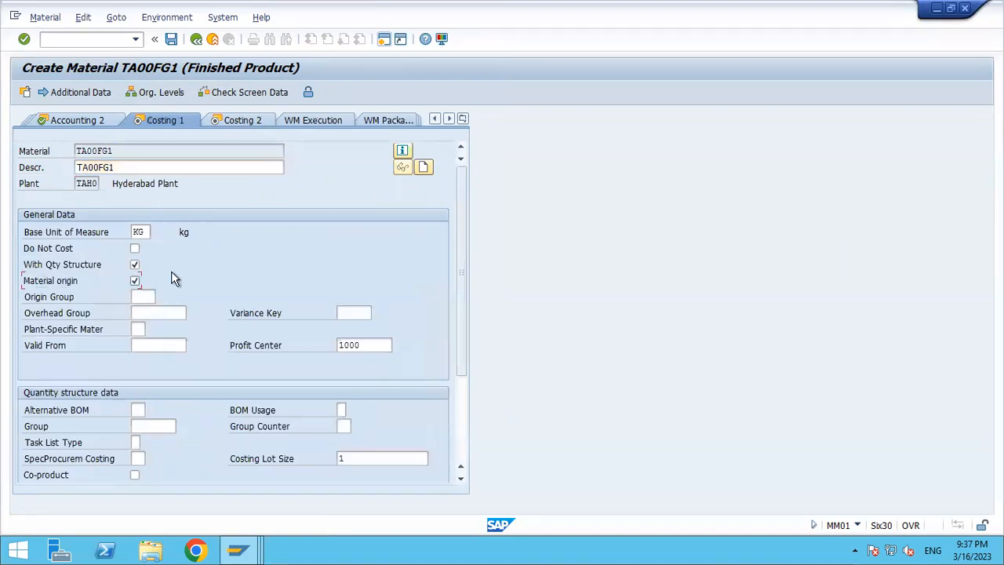
key("Return")
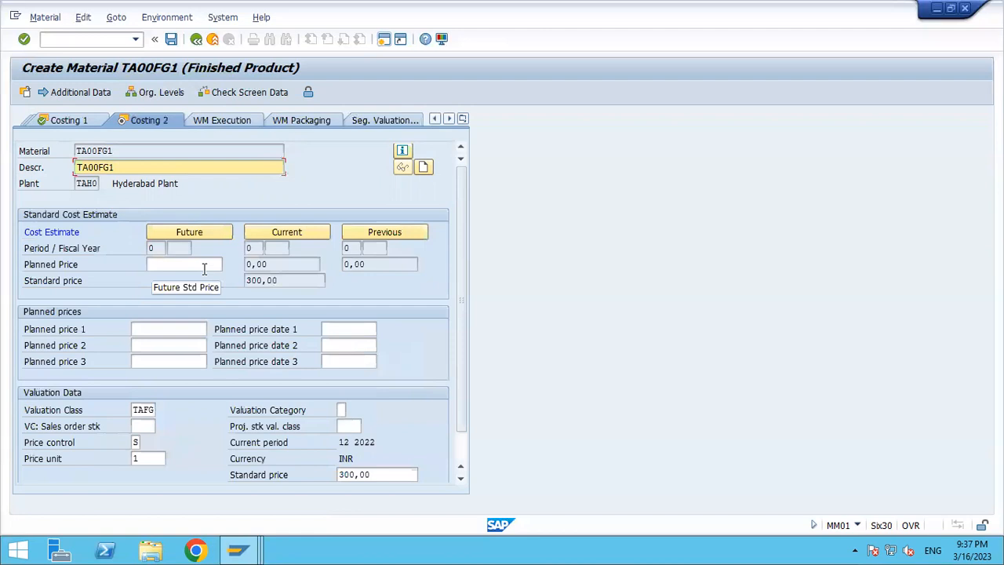
left_click(173, 39)
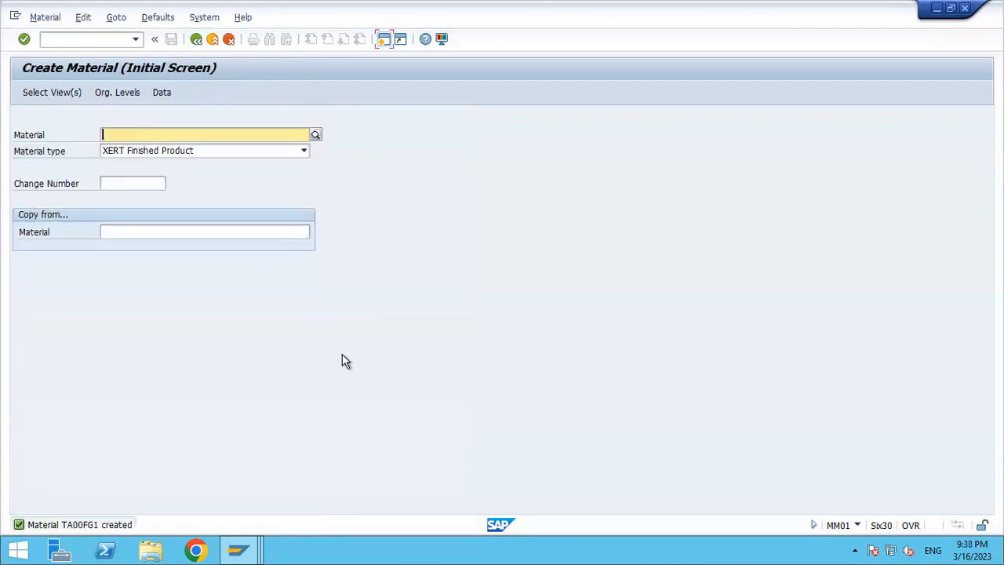
Switch to the Excel workbook and log the finished product TA00FG1 in cell G130 under TA00RMX1.
mouse_move(604, 12)
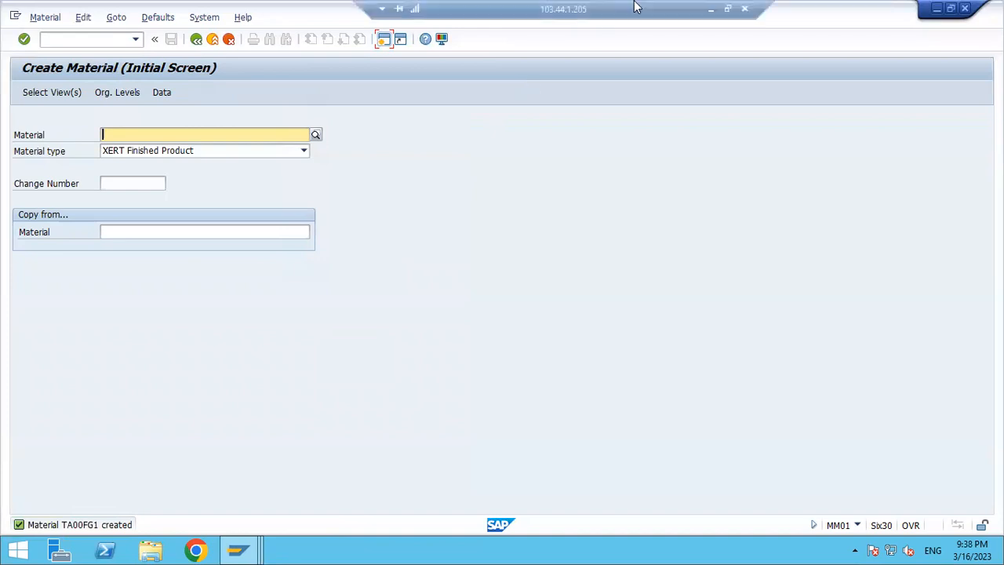
left_click(707, 10)
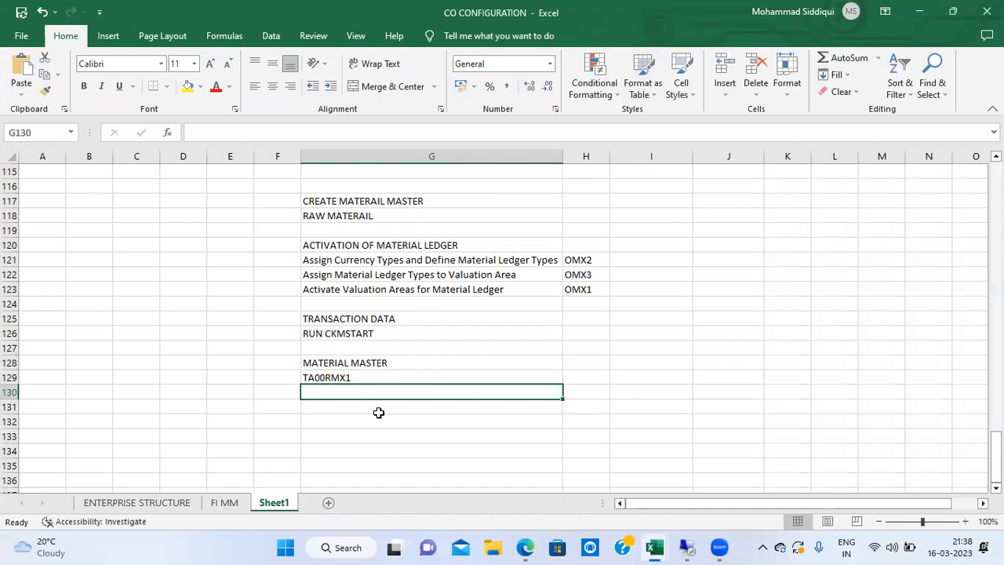
type("TA00")
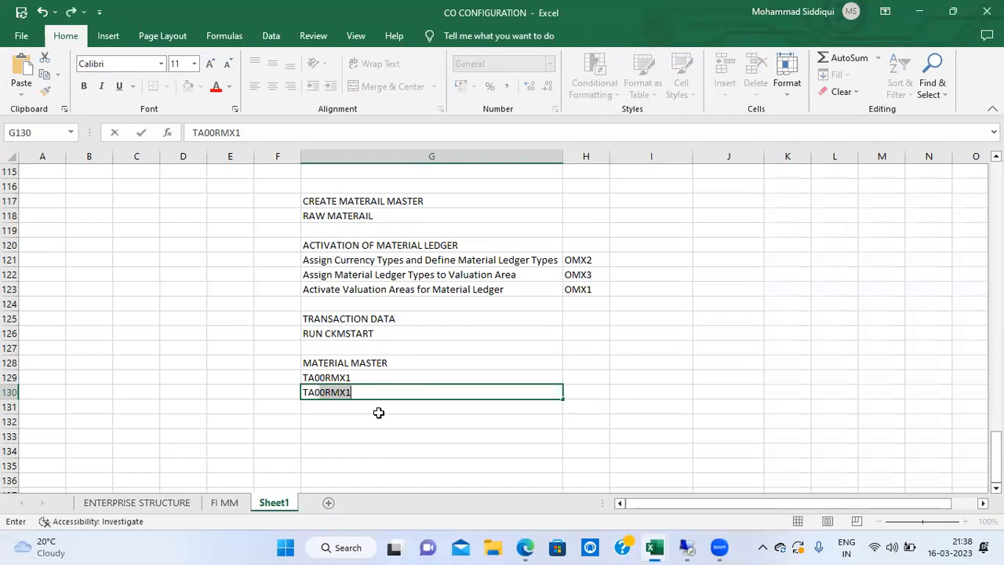
type("FG1")
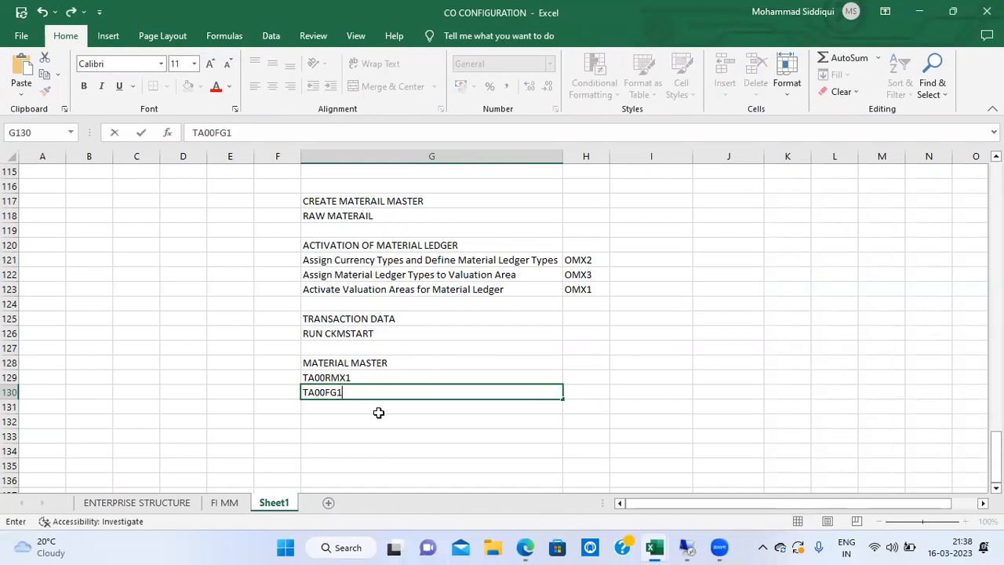
key("Return")
Make the MATERIAL MASTER heading in cell G128 bold.
key("Up")
key("Up")
key("Up")
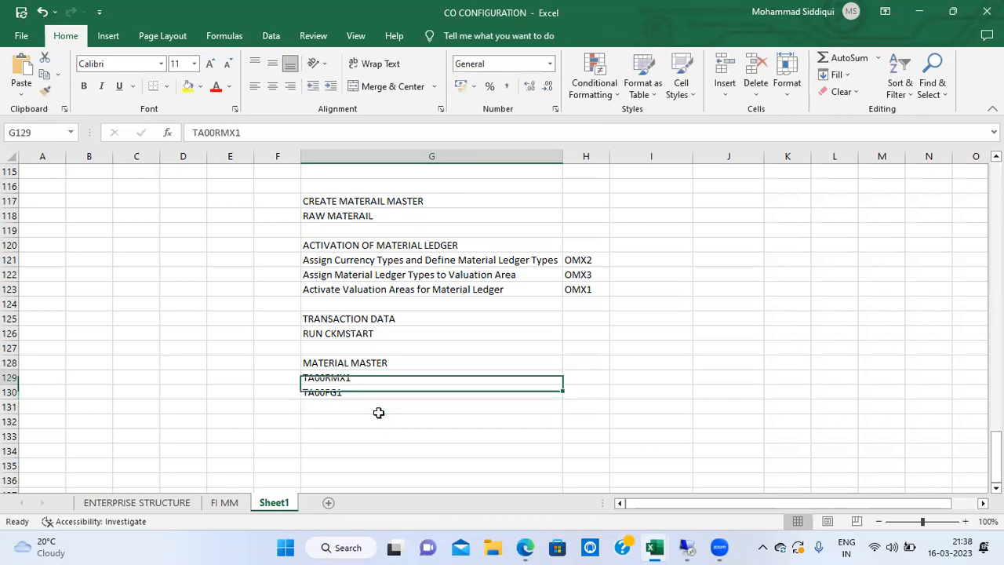
key("ctrl+b")
Enter the heading NUMBER RANGES FOR THE DOCUMENT TYPE in cell G132 and RE in the cell below it.
key("Down")
key("Down")
key("Down")
key("Down")
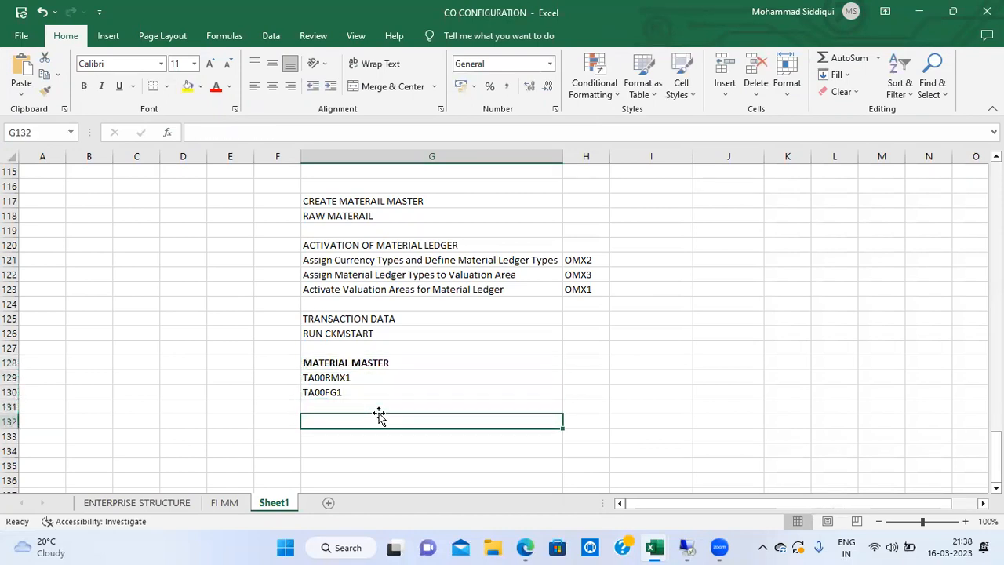
type("N")
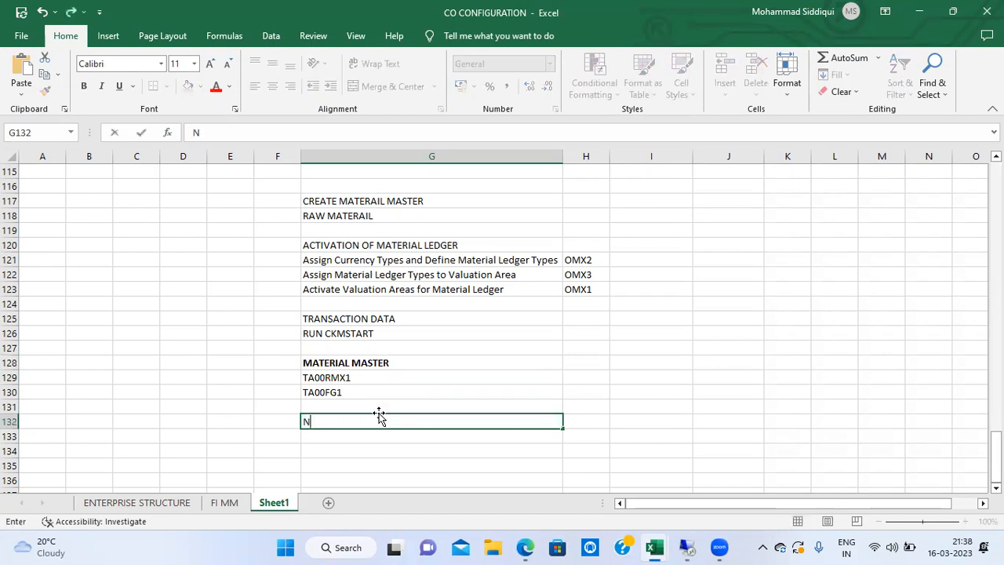
type("UMBER RANGES")
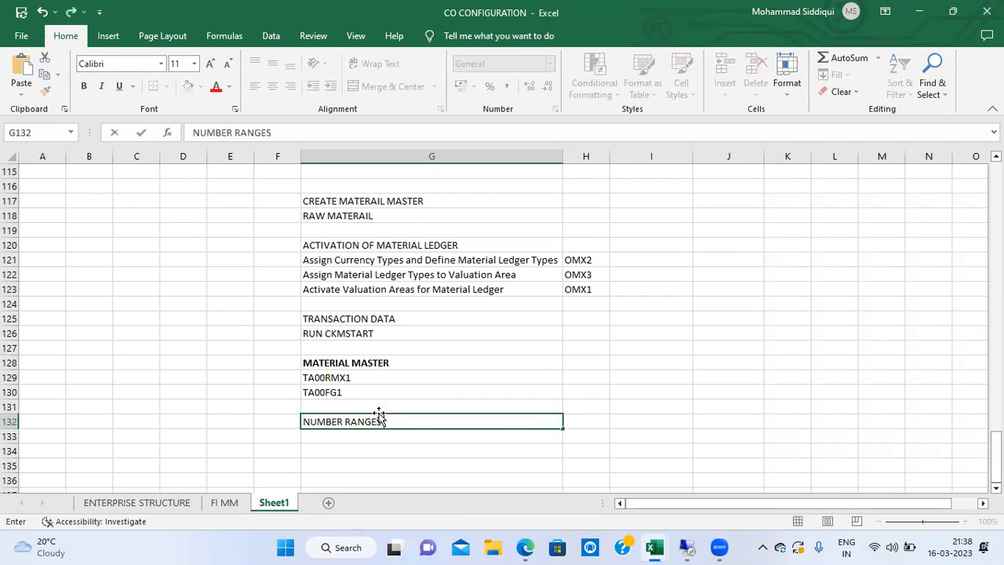
type(" FOR THE DOCUMENT TYPE")
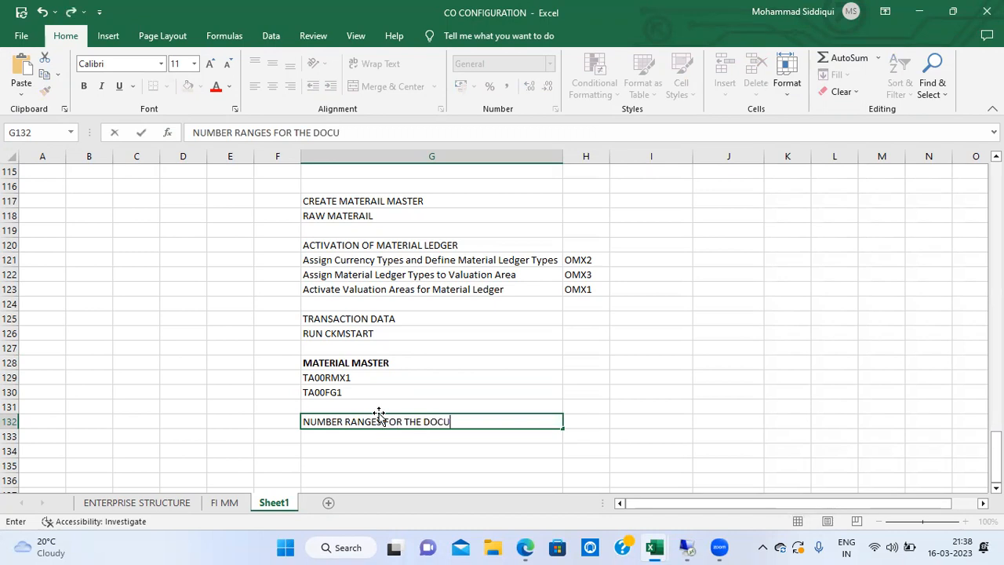
key("Return")
type("RE")
key("Return")
key("Up")
key("Down")
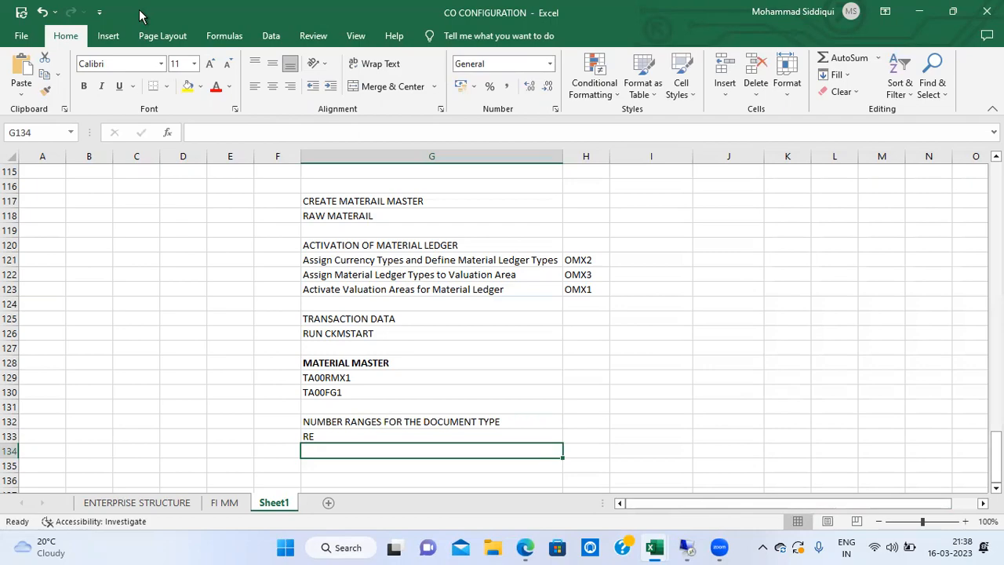
Switch to SAP, run transaction OBA7 and open the details of document type WE (Goods Receipt).
key("alt+Tab")
type("OBA7")
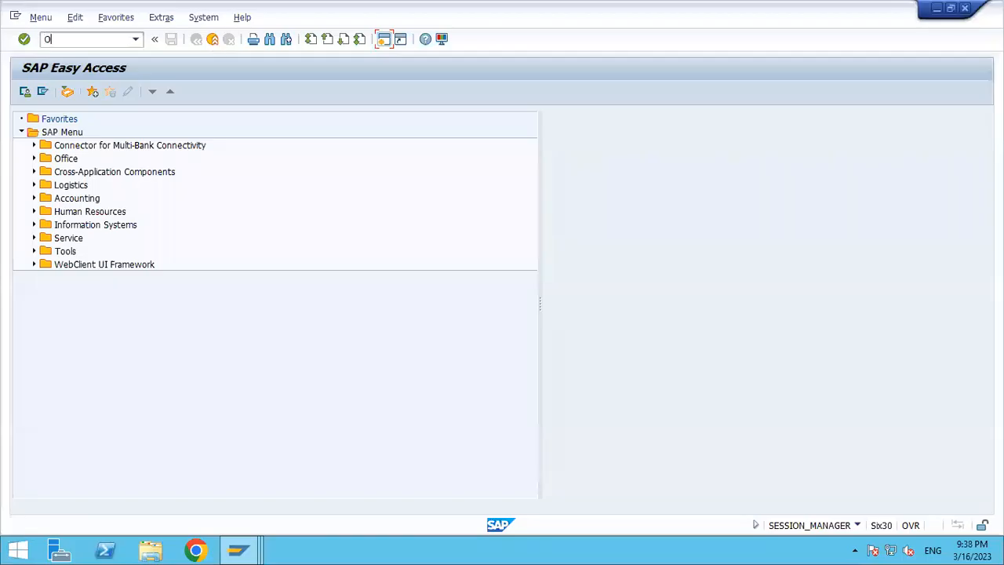
key("Return")
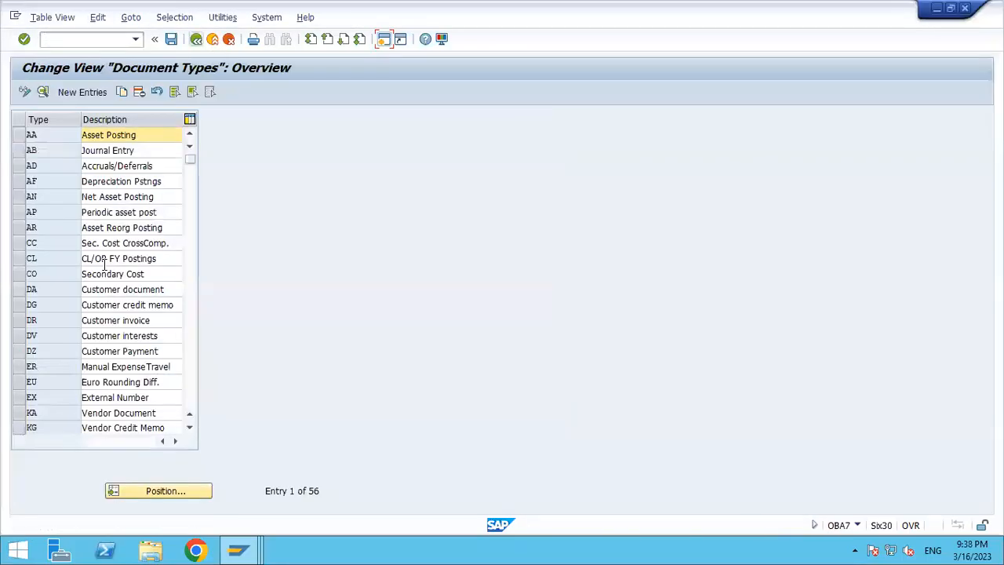
left_click(155, 490)
type("WE")
key("Return")
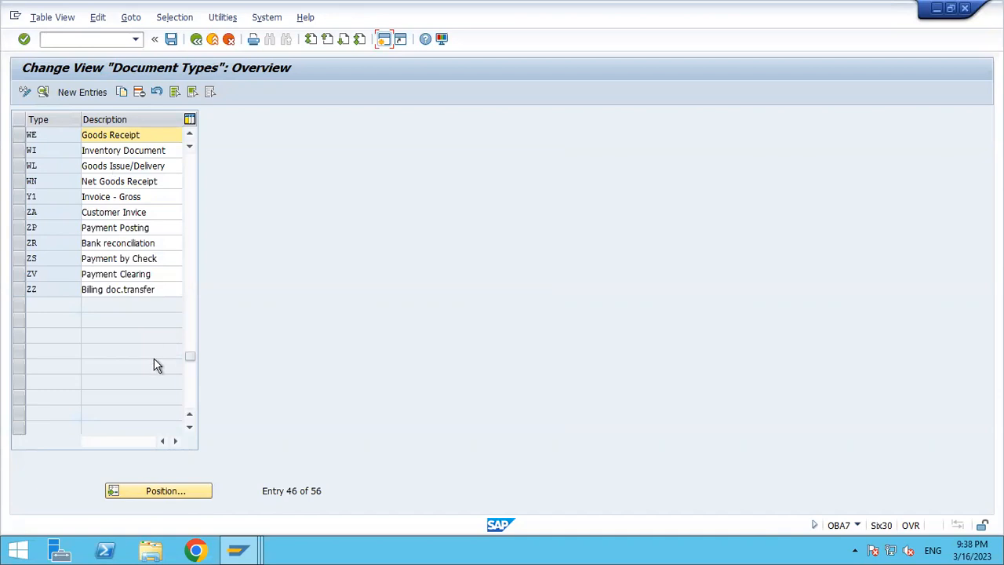
double_click(128, 143)
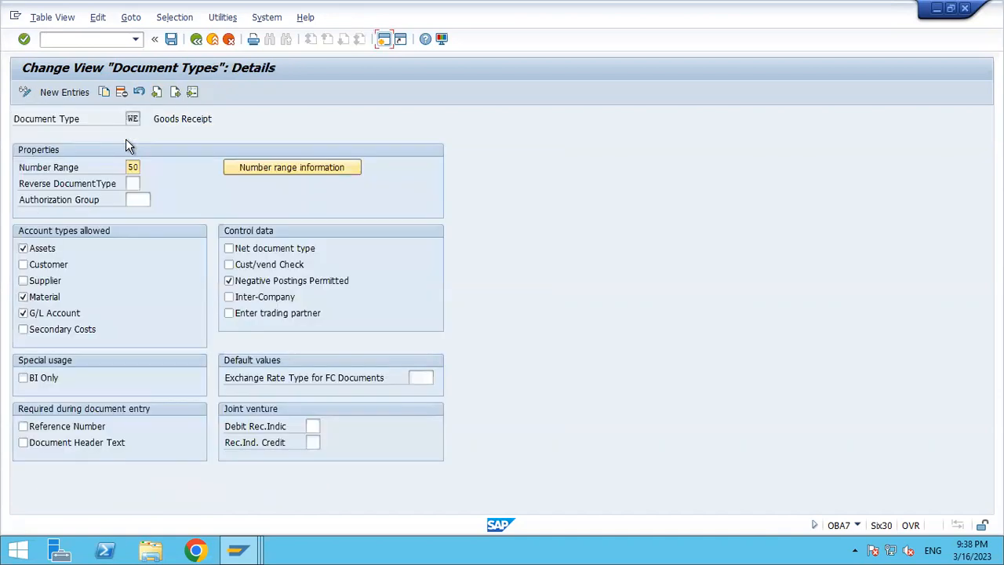
From the WE number range information, open the accounting document intervals of company code TA00 for editing.
left_click(266, 172)
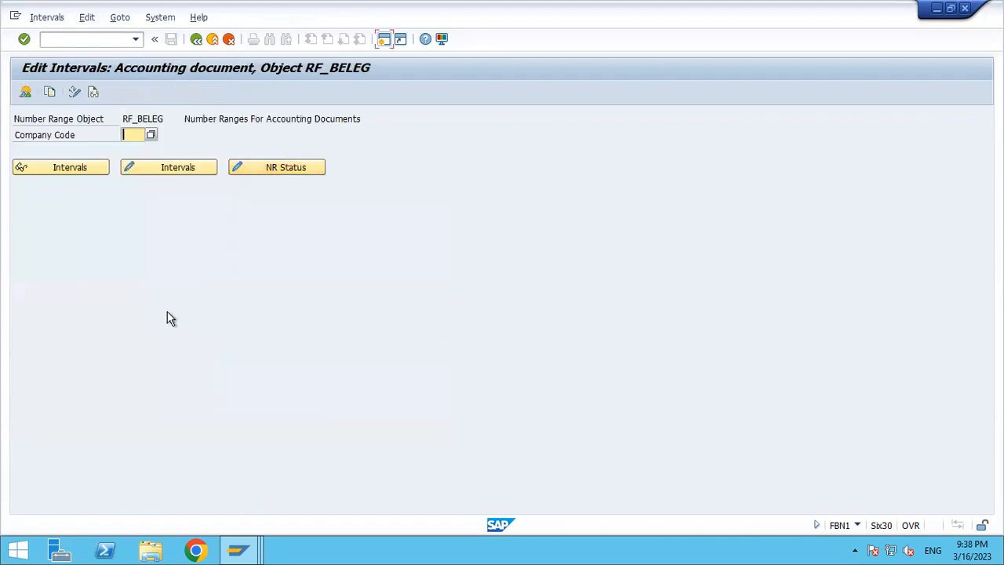
type("TA00")
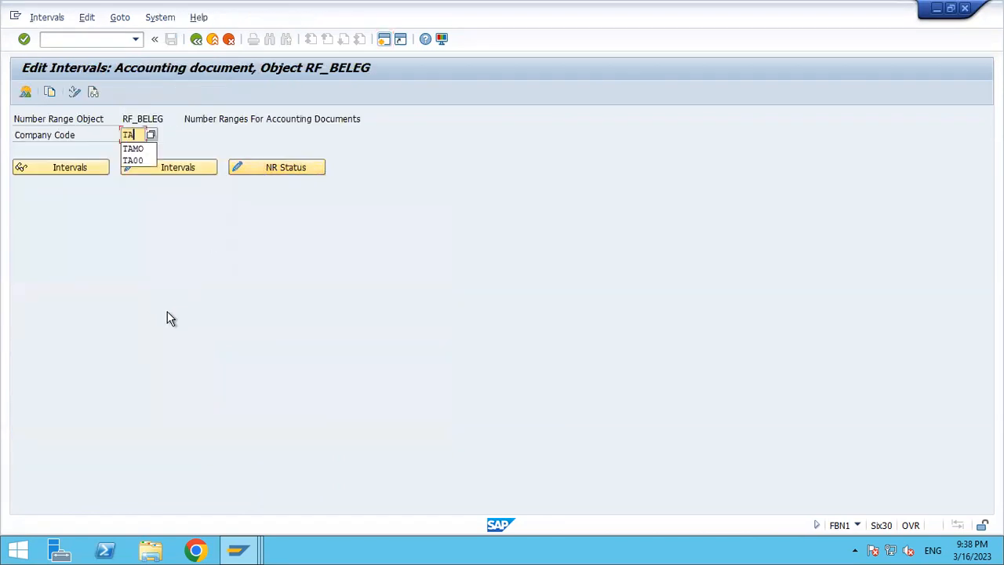
left_click(177, 166)
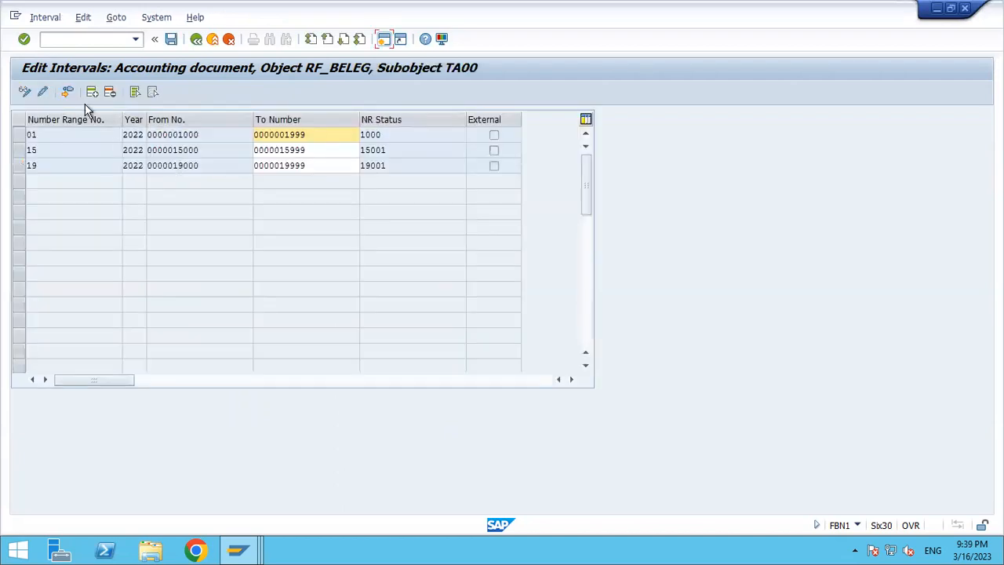
Add number range 50 for year 2022, running from 50000 to 50999, to company code TA00.
left_click(91, 95)
type("50")
key("Tab")
type("2022")
key("Tab")
type("50000")
key("Tab")
type("50999")
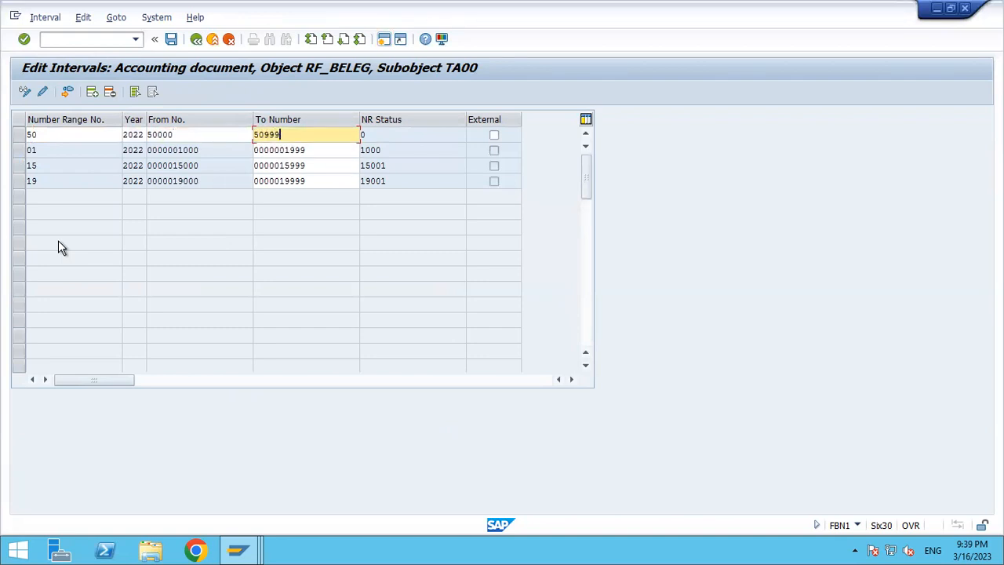
key("Return")
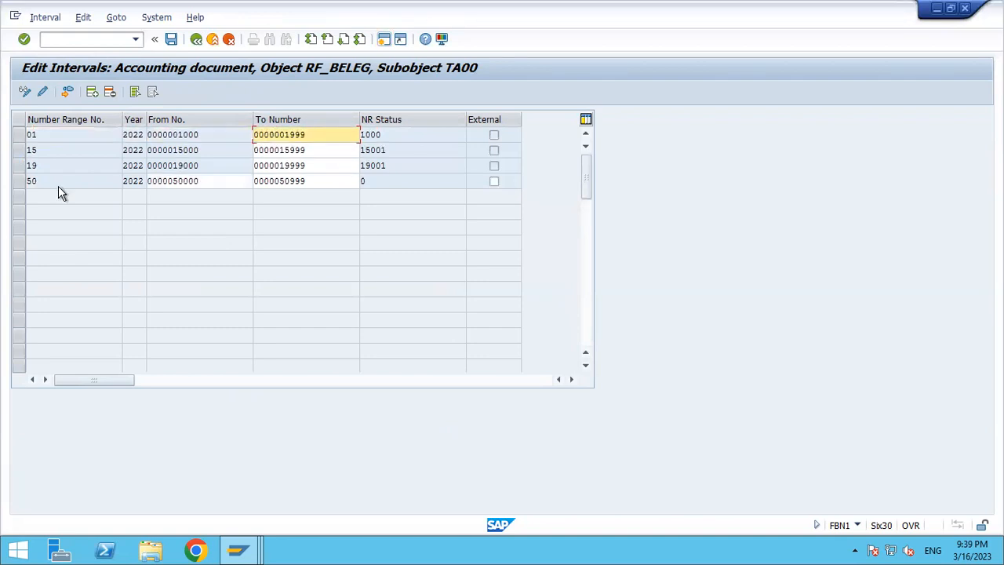
Save the new interval, acknowledge the transport notice and return to the document types overview.
left_click(172, 40)
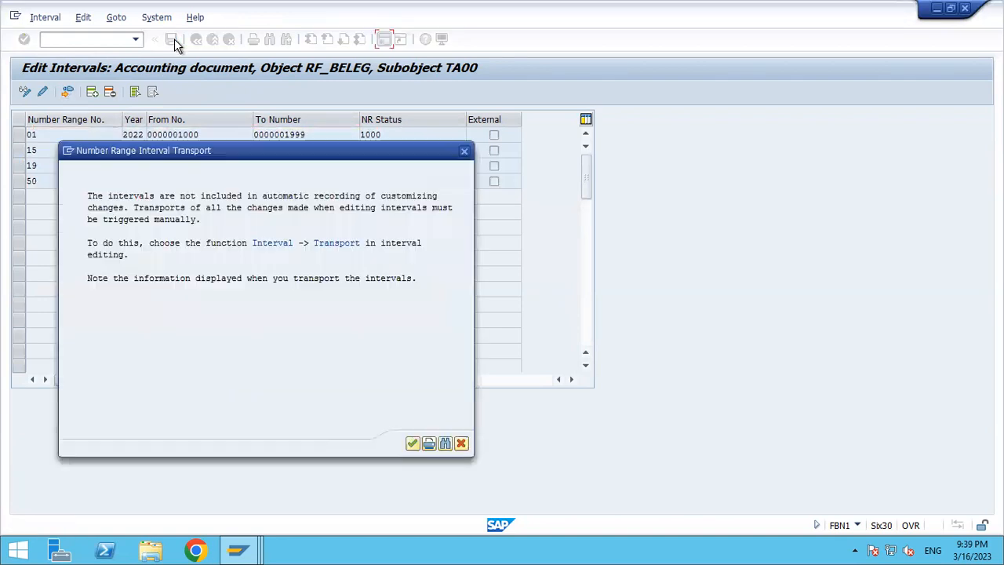
left_click(412, 443)
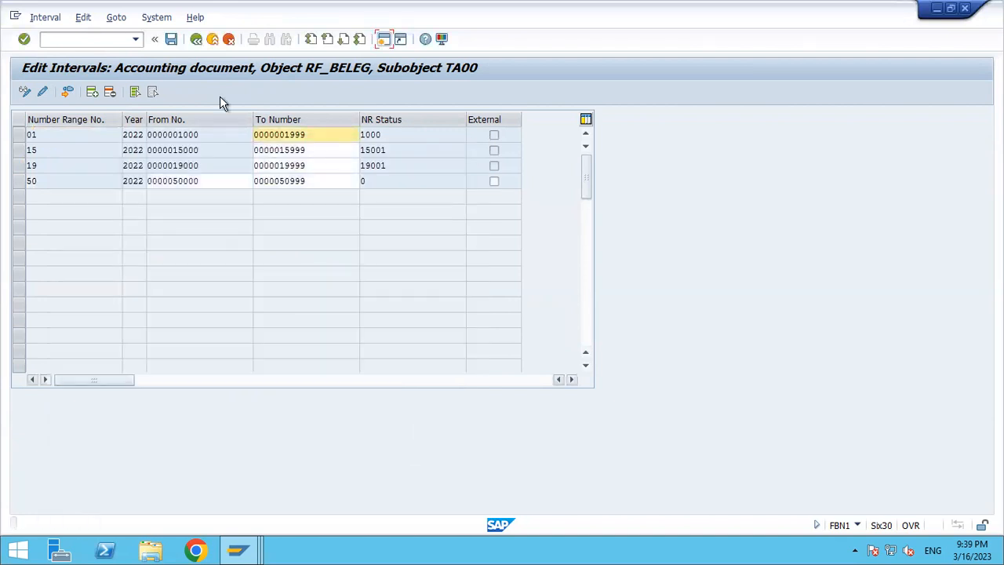
left_click(196, 41)
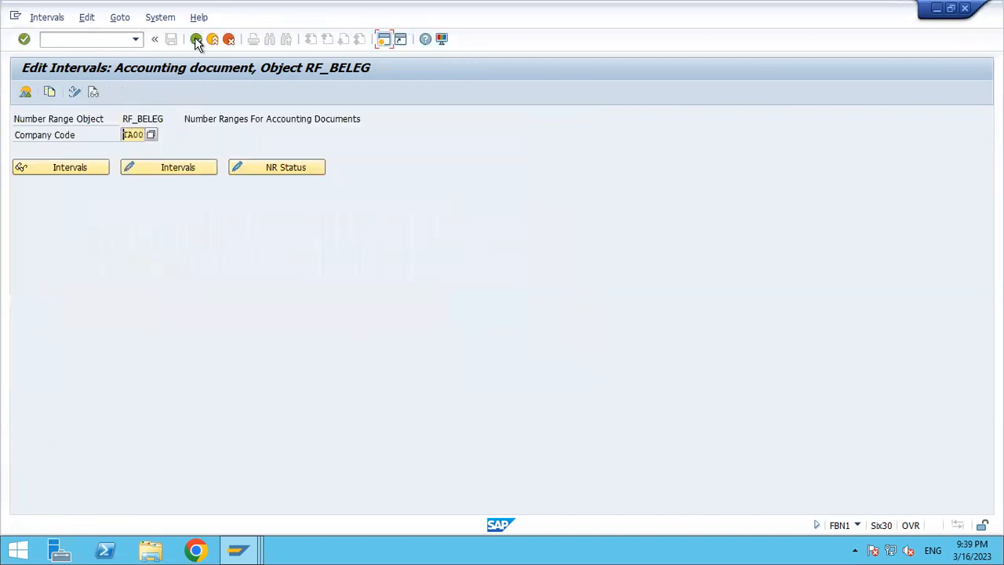
left_click(196, 40)
left_click(196, 40)
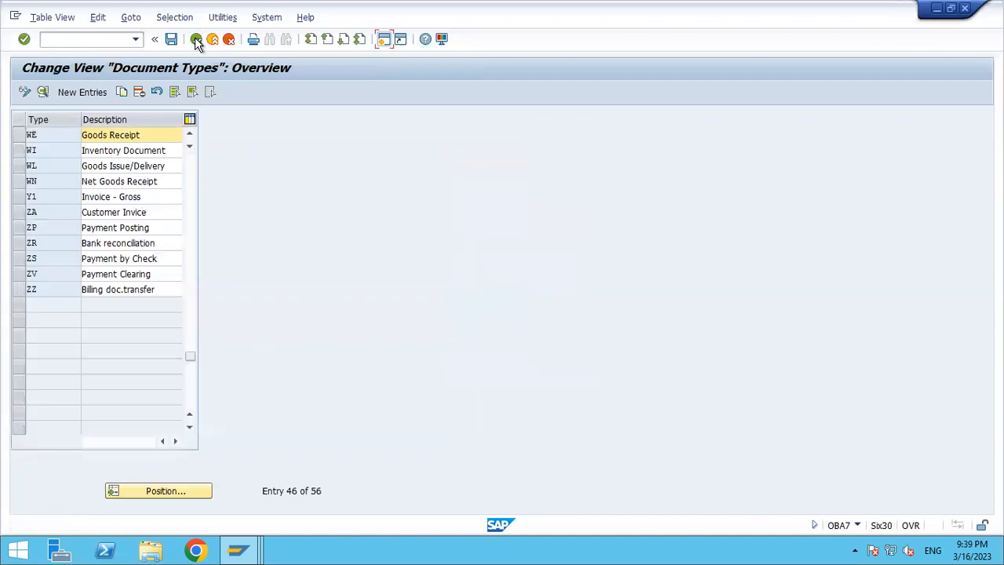
Position the document types list on RE and open the details of RE (Invoice - Gross).
left_click(165, 493)
type("RE")
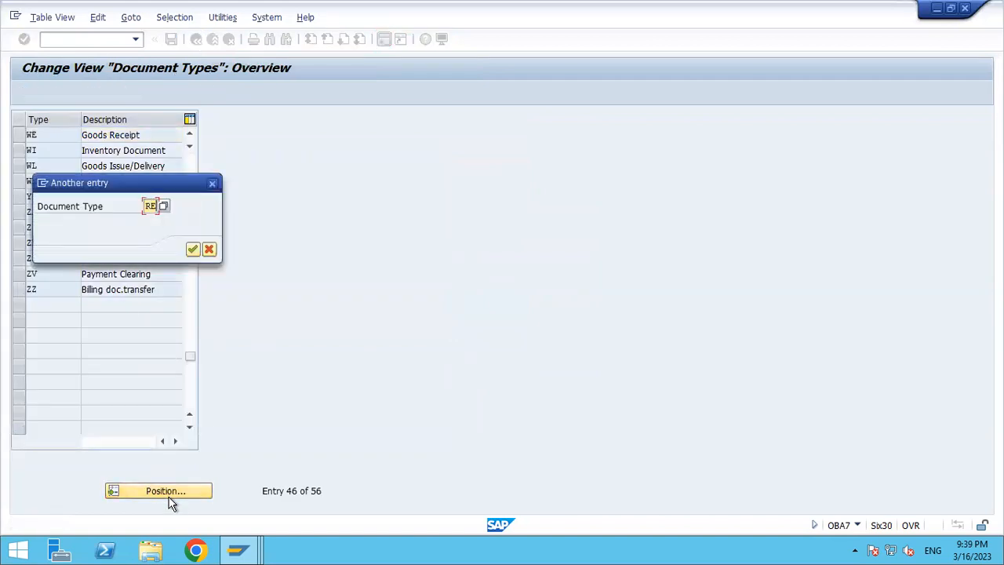
key("Return")
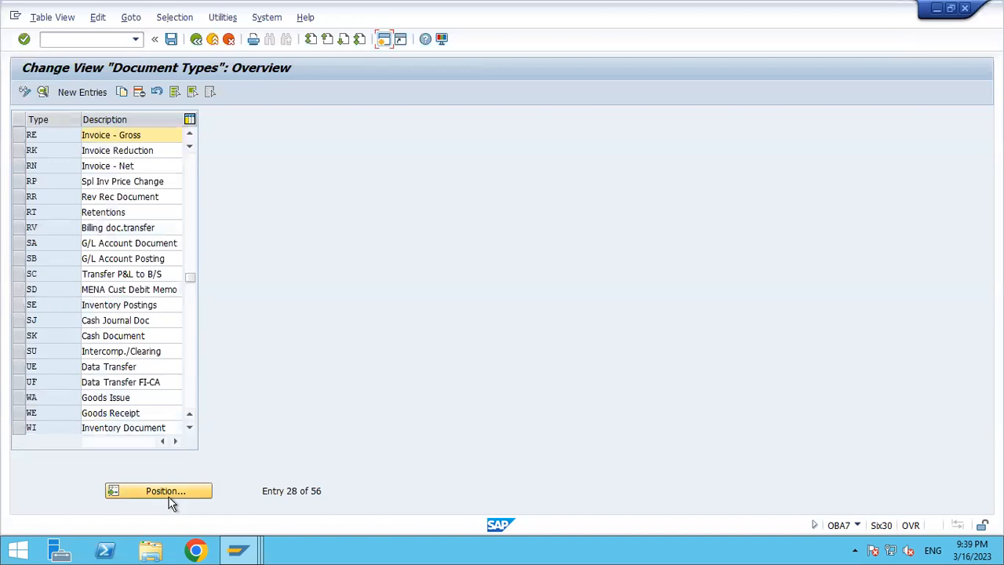
double_click(127, 139)
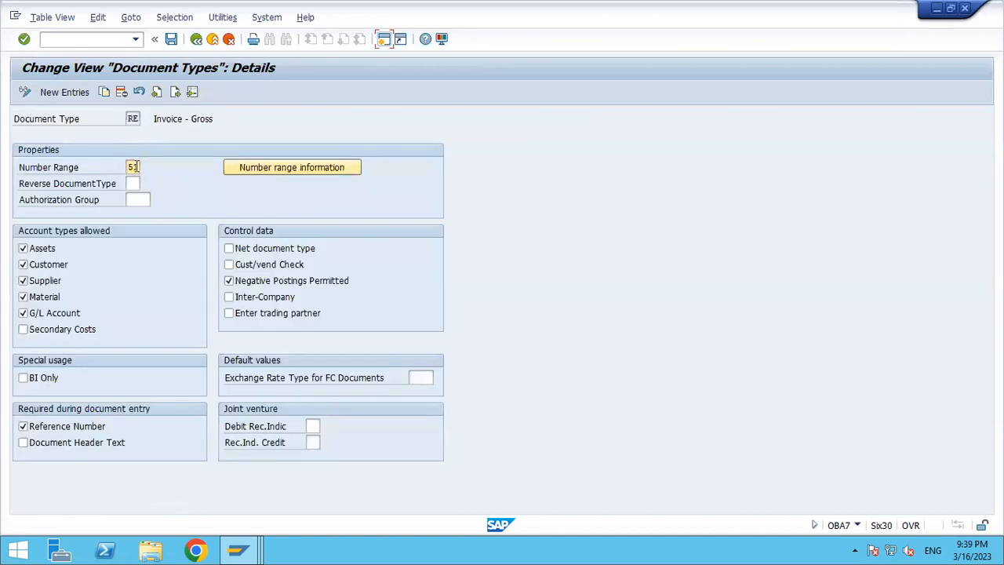
From the RE number range information, open company code TA00's accounting document intervals for editing.
left_click(255, 168)
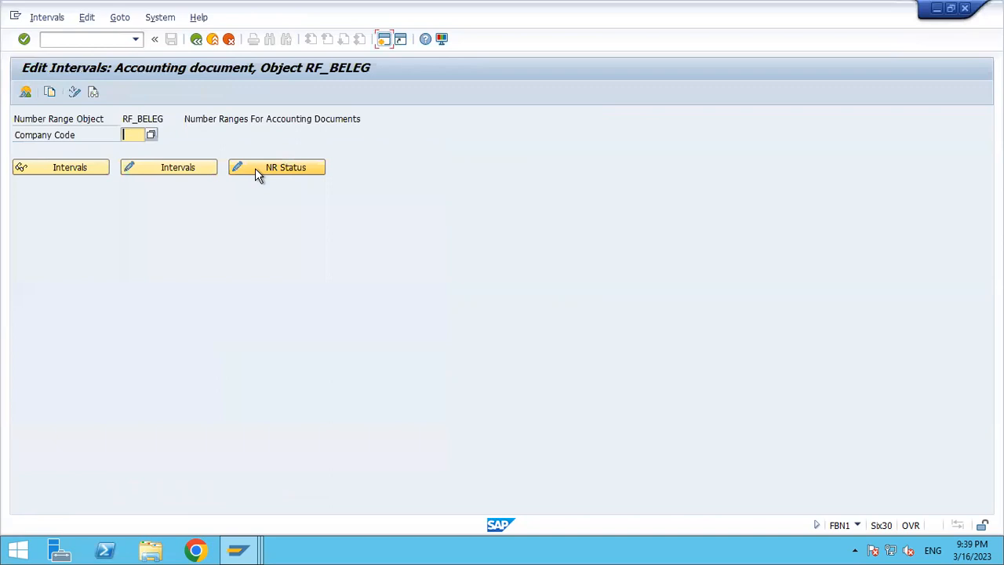
key("space")
key("Down")
key("Return")
left_click(194, 170)
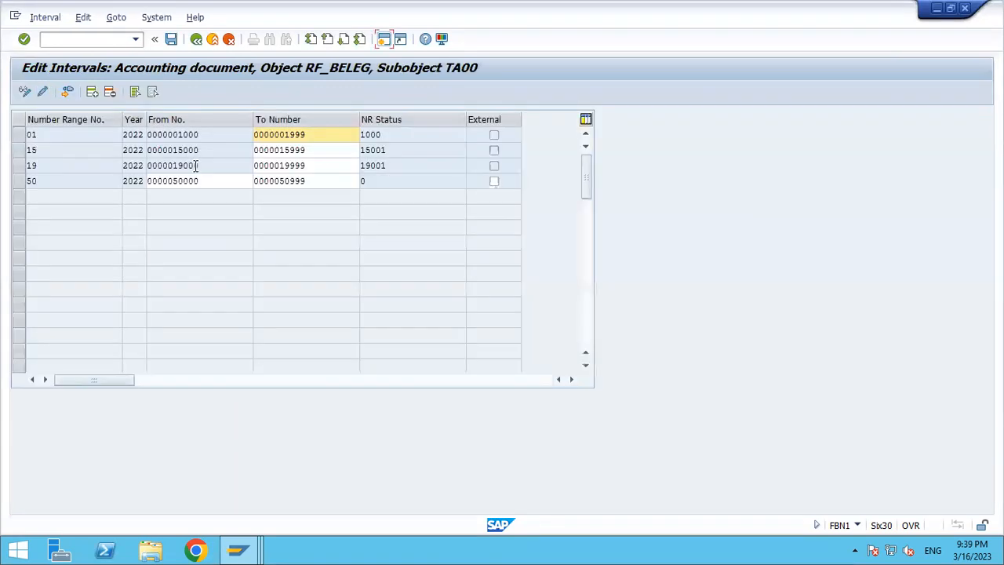
Add number range 51 for year 2022 from 51000 to 51999, save it and acknowledge the transport notice.
left_click(92, 92)
type("51")
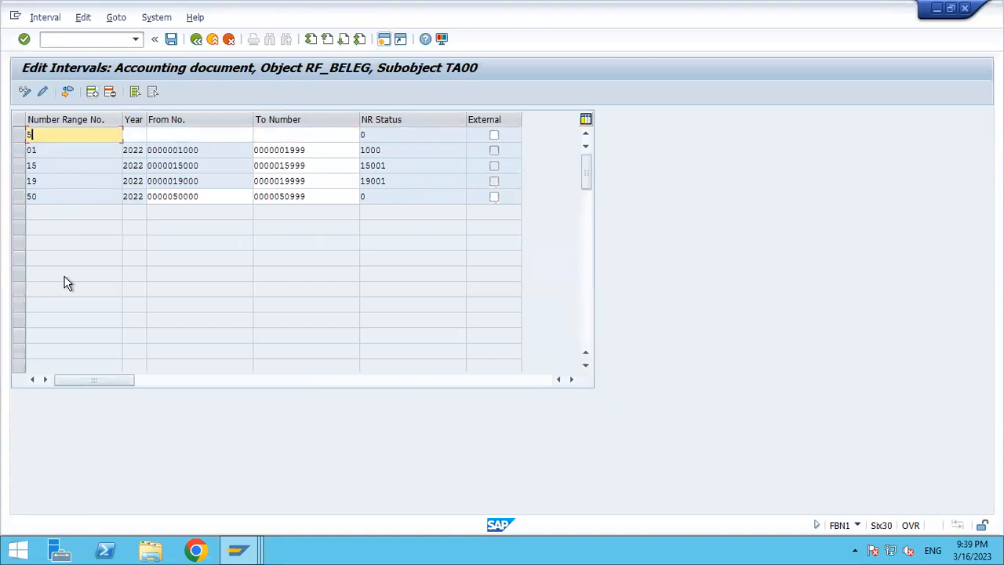
key("Tab")
type("2022")
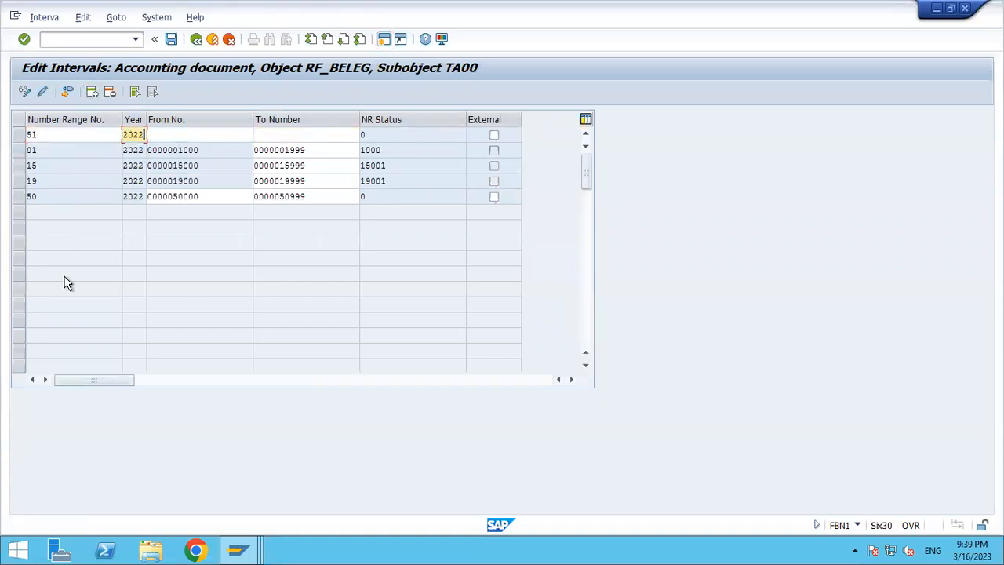
key("Tab")
type("51000")
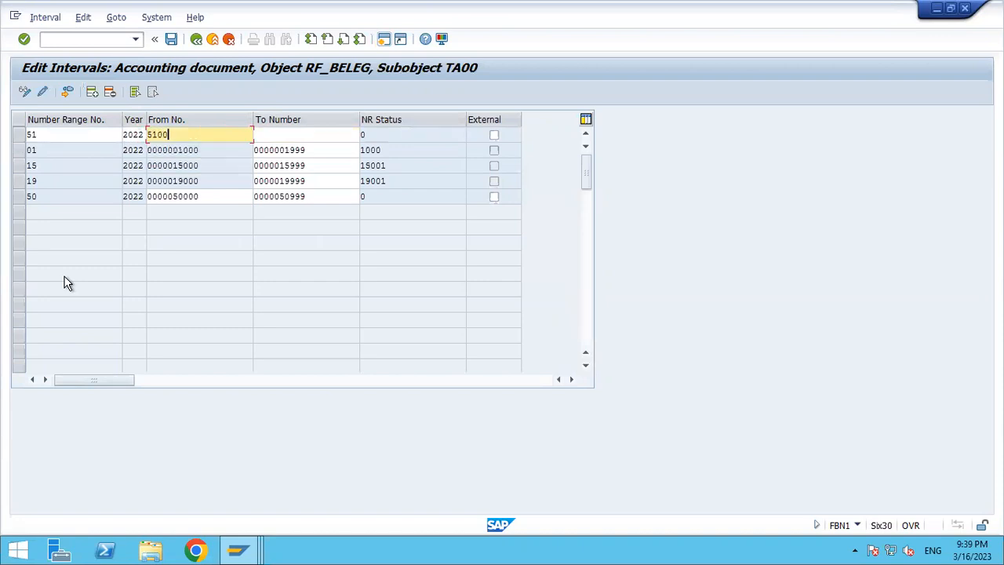
key("Tab")
type("51999")
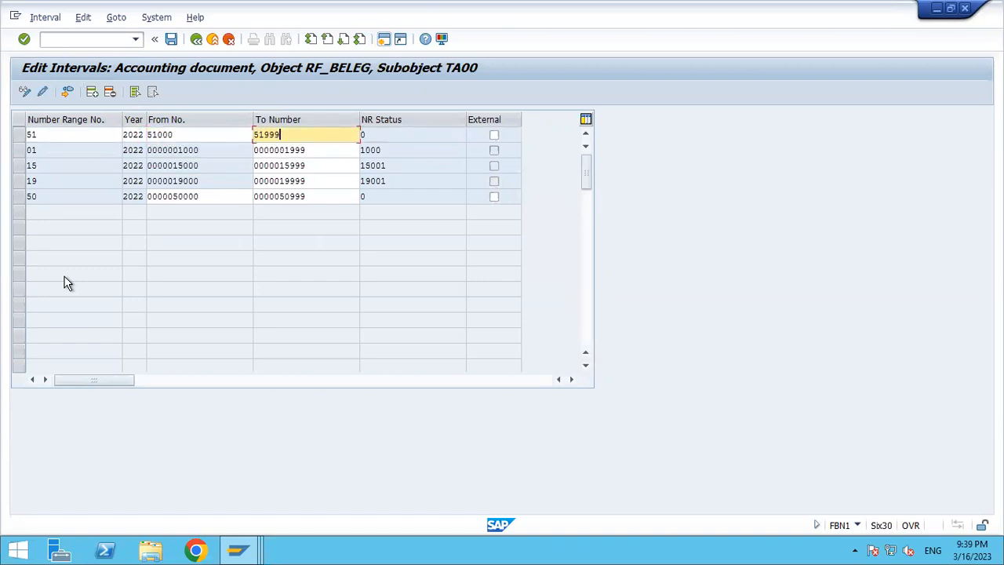
key("Return")
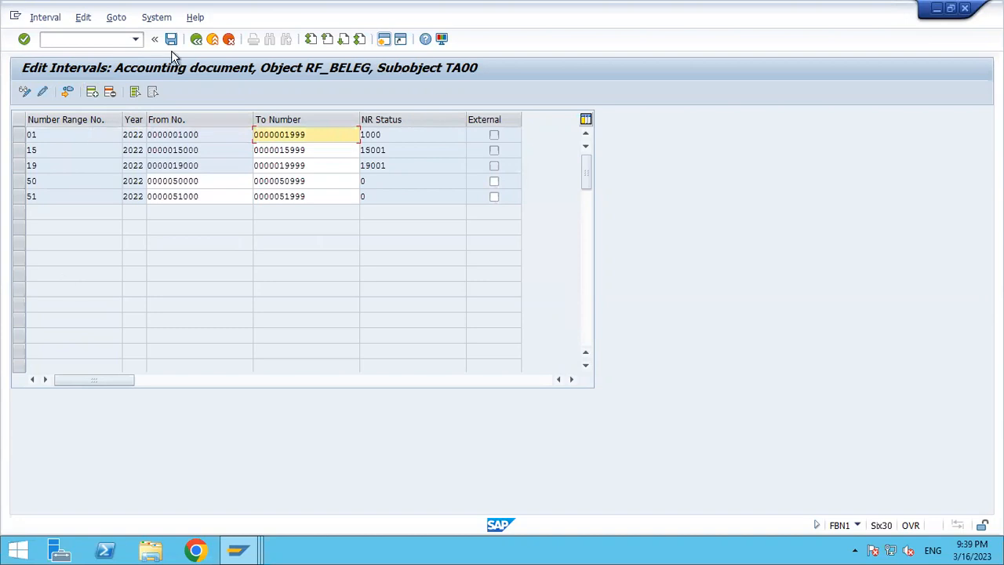
left_click(172, 40)
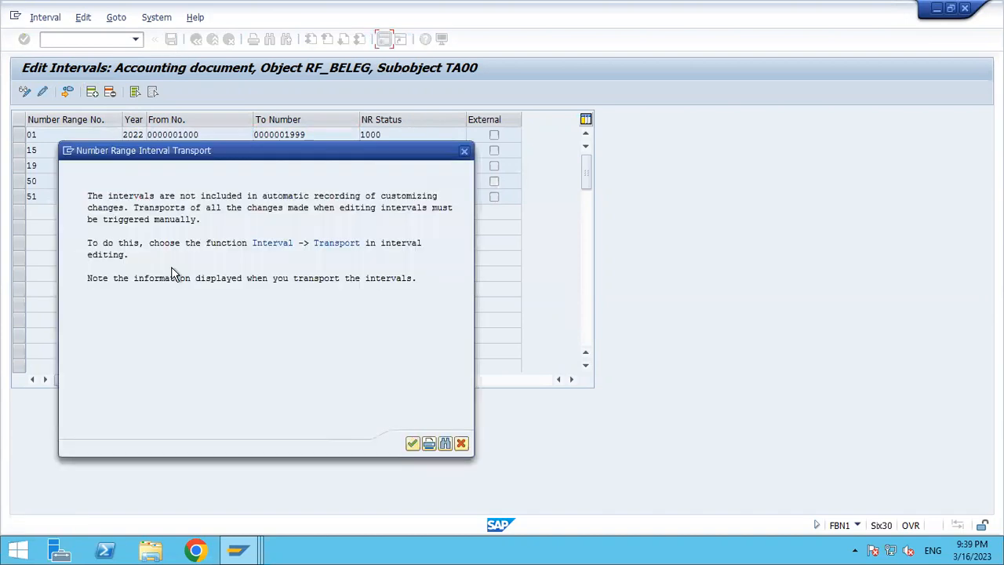
left_click(411, 444)
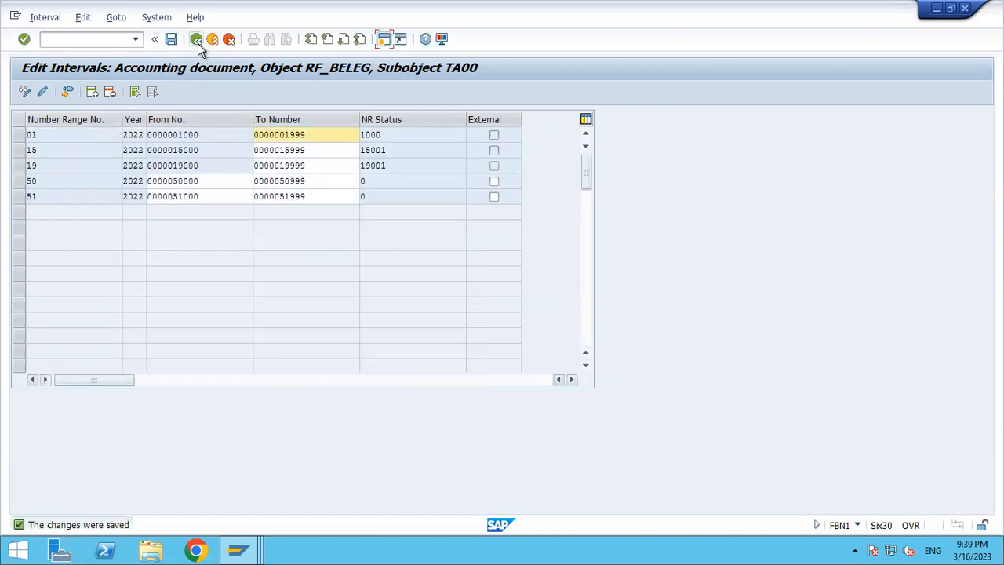
Return to the document types overview and open the details of document type WA (Goods Issue).
left_click(197, 40)
left_click(197, 40)
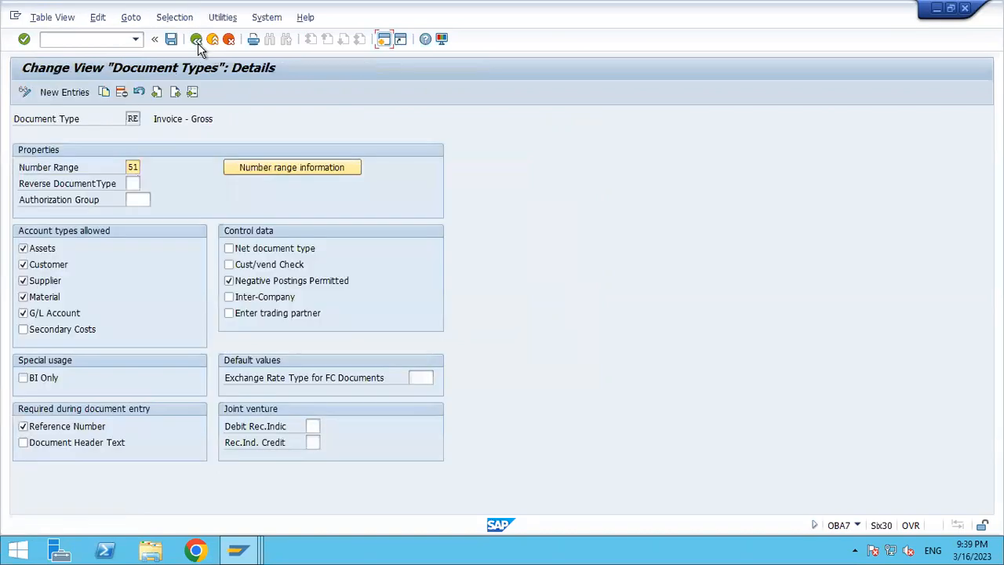
left_click(197, 40)
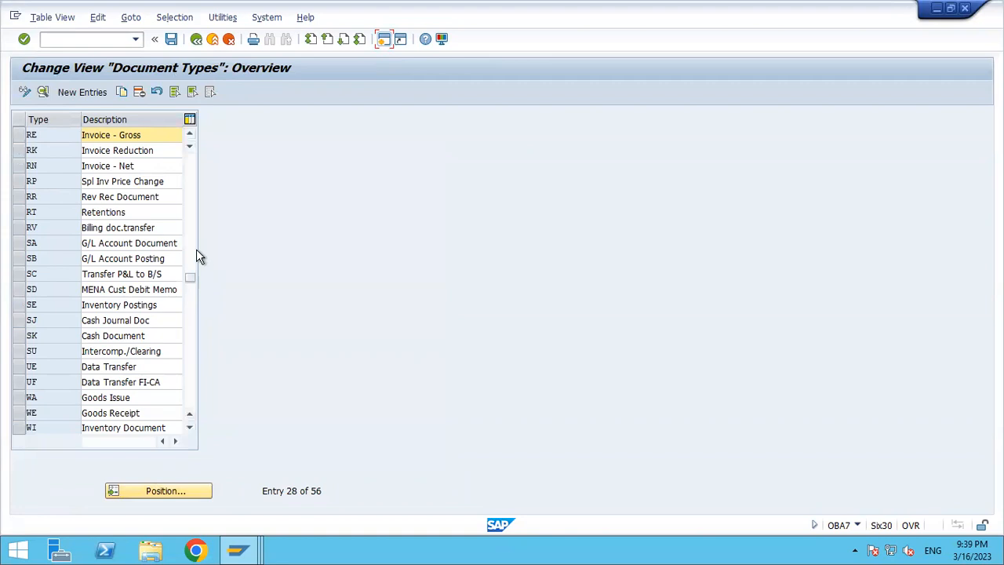
left_click(189, 428)
left_click(190, 428)
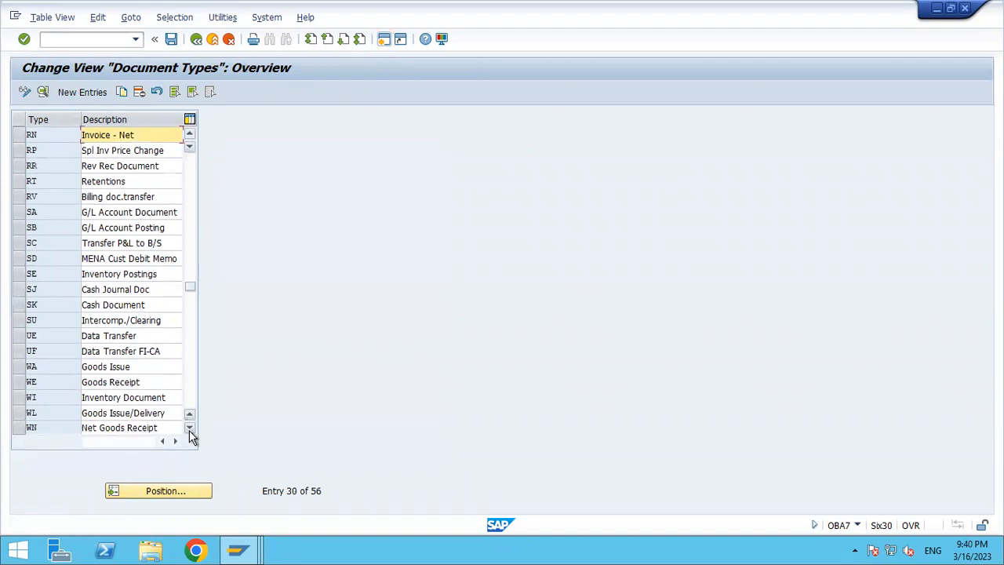
double_click(101, 364)
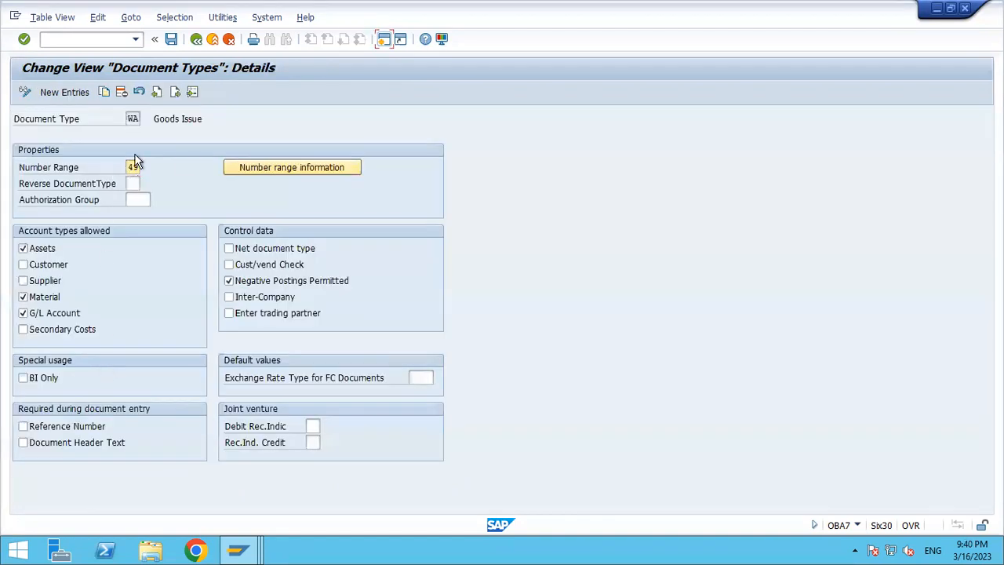
From the WA number range information, open the accounting document intervals of company code TA00 for editing.
left_click(285, 168)
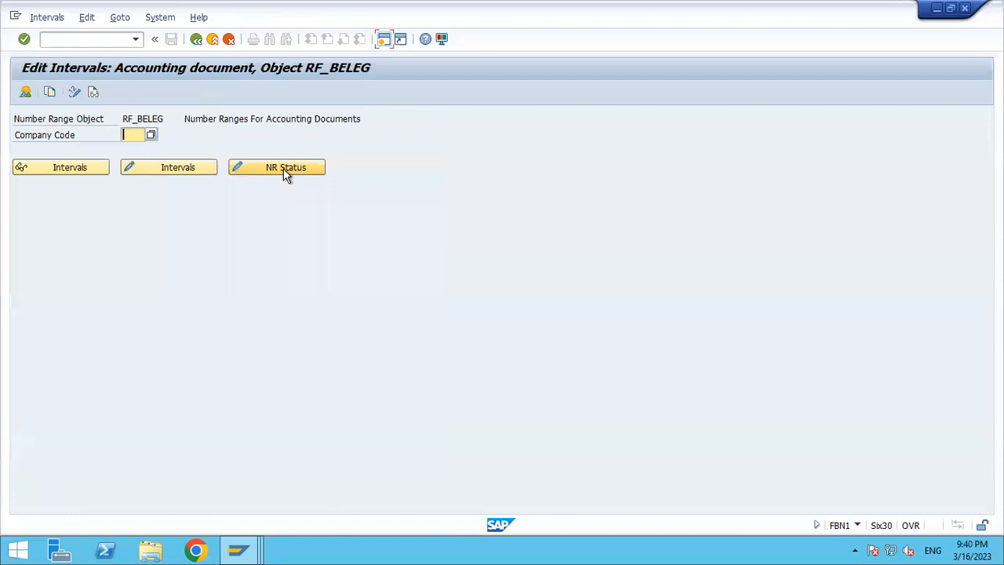
key("Down")
key("Return")
left_click(201, 171)
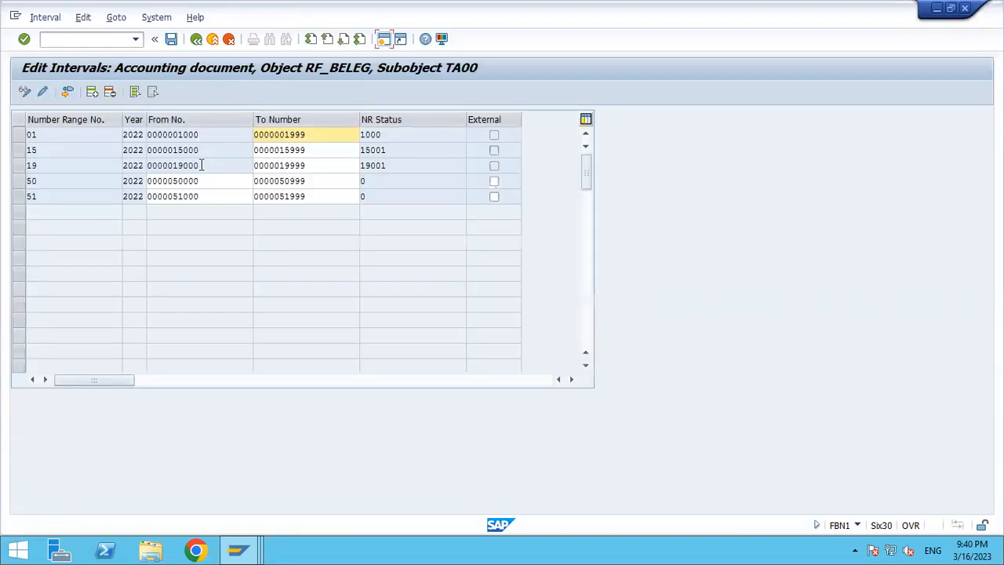
Insert an interval with number range 49 for year 2022, from 49000 to 49999.
left_click(91, 92)
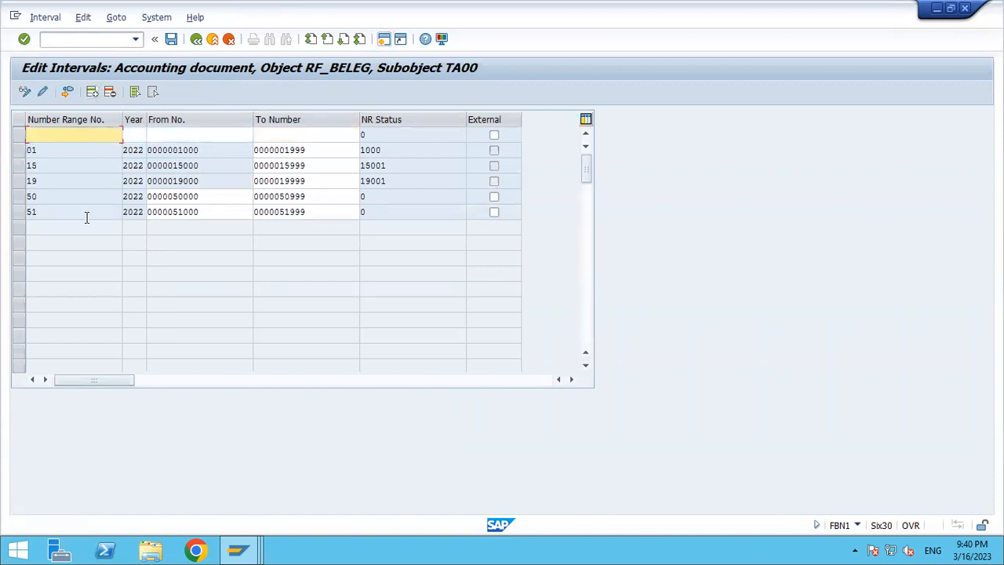
type("49")
key("Tab")
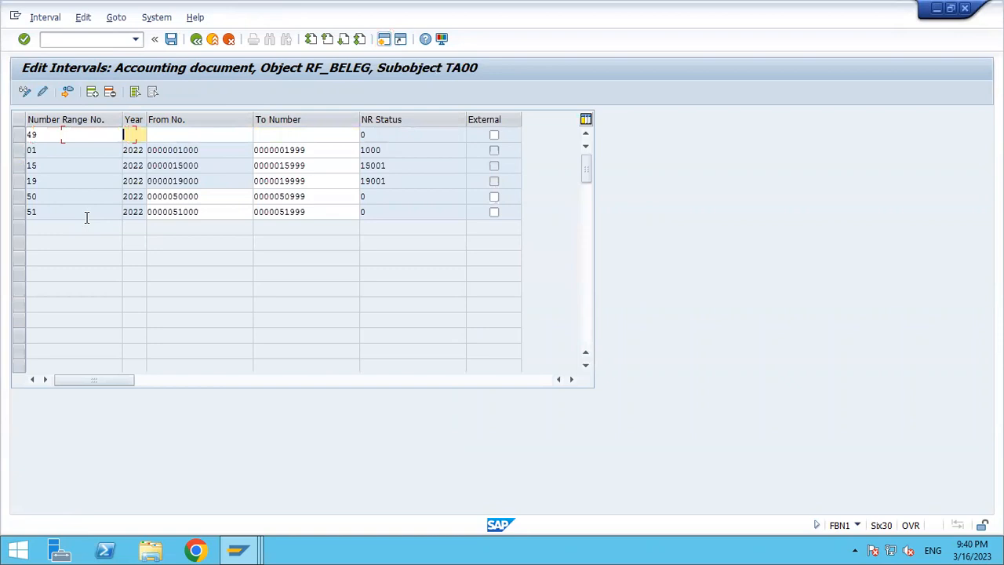
type("2022")
key("Tab")
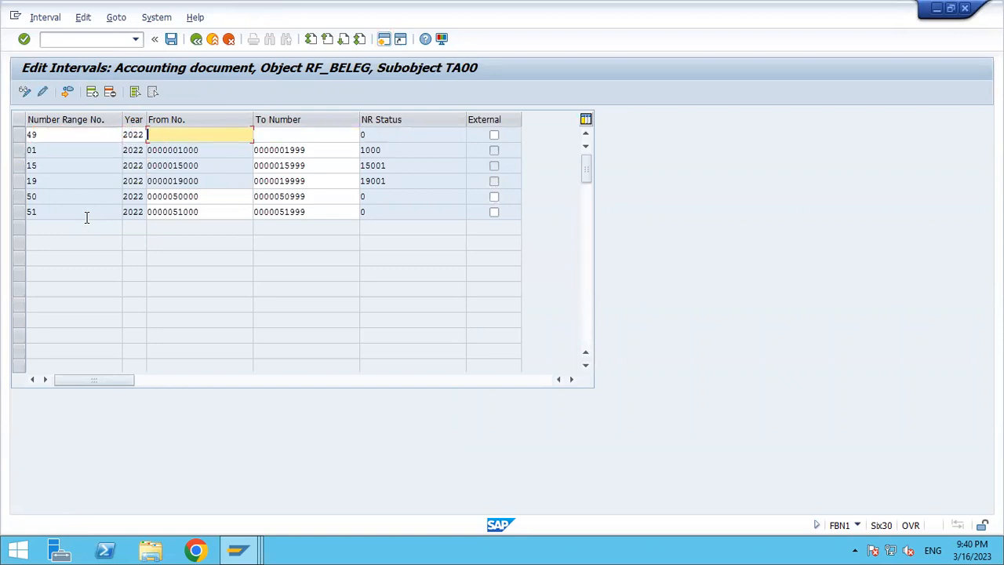
type("49000")
key("Tab")
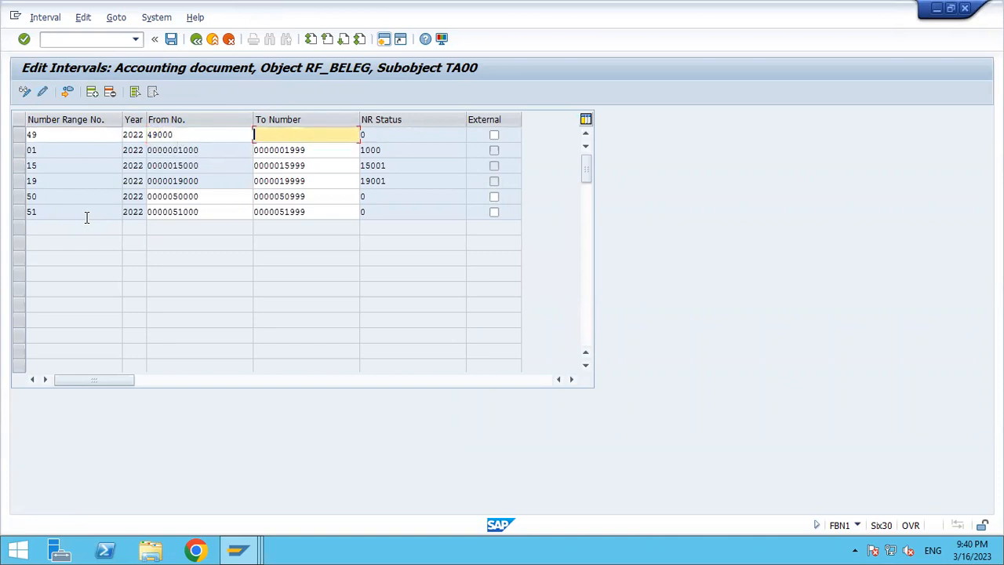
type("4")
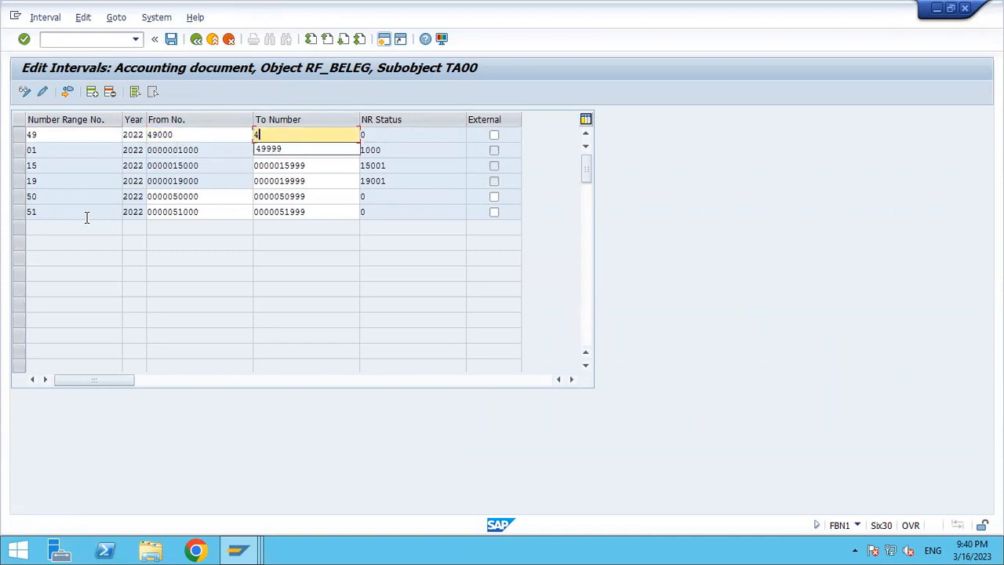
type("9999")
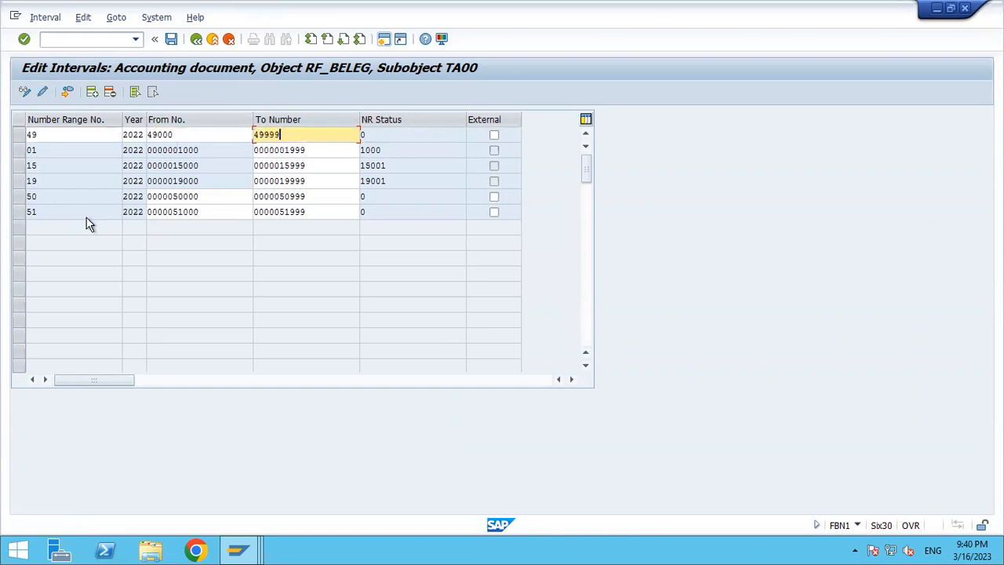
Save the new interval, acknowledge the transport notice and exit to SAP Easy Access.
key("Return")
key("ctrl+s")
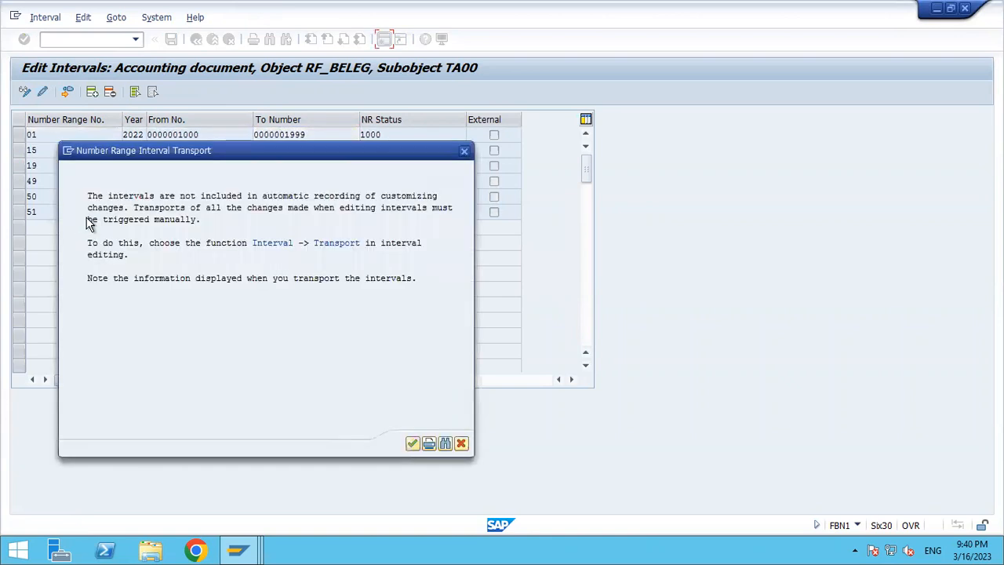
left_click(411, 443)
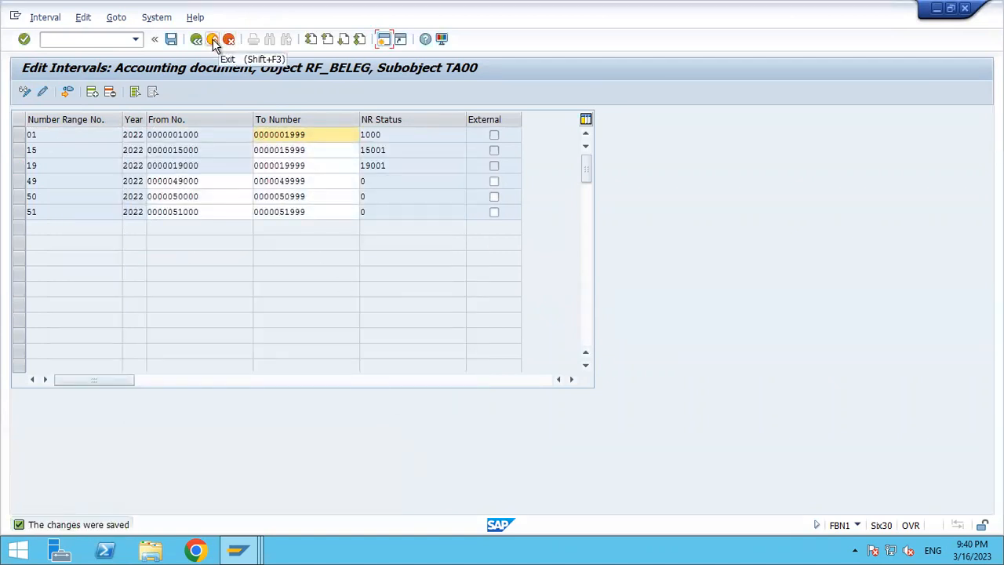
left_click(212, 40)
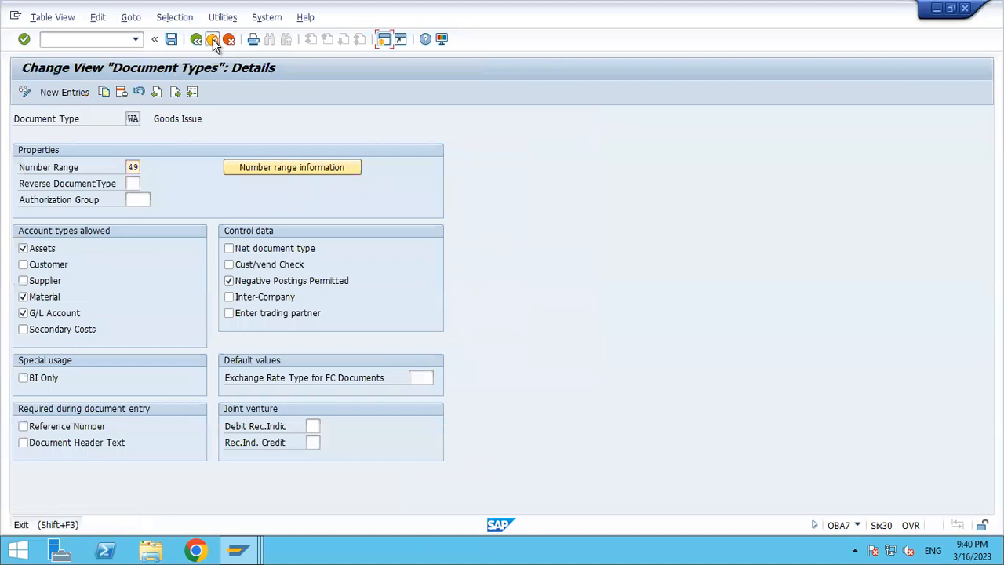
left_click(212, 39)
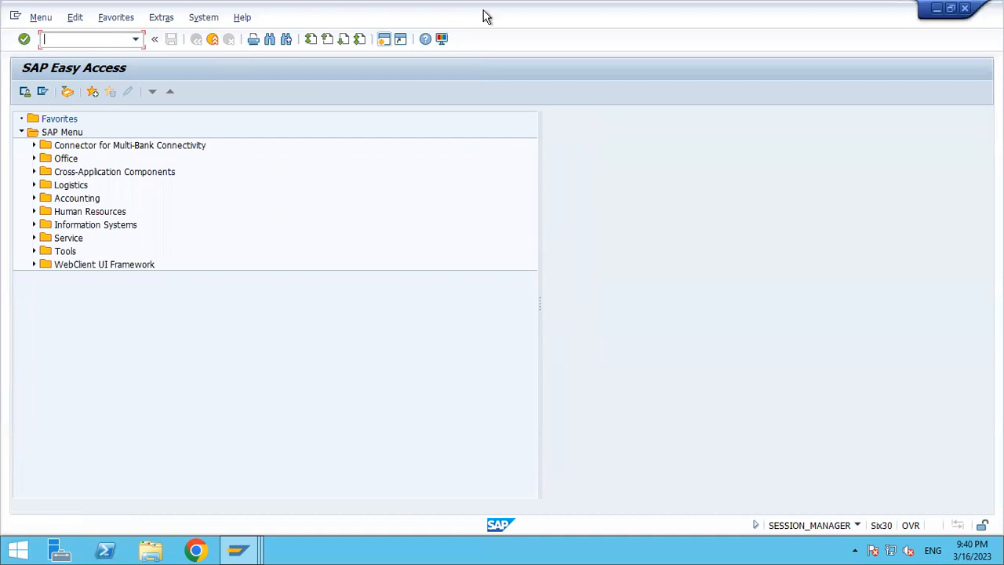
Switch to the CO CONFIGURATION workbook in Excel and enter CREATE PO in cell G135 of Sheet1.
mouse_move(704, 16)
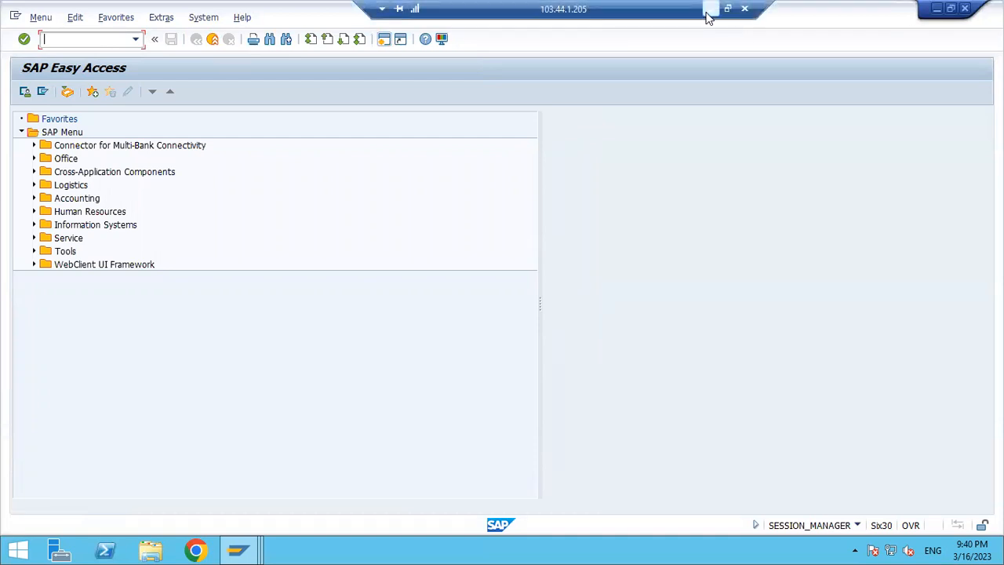
left_click(708, 11)
key("Down")
key("Down")
key("Down")
key("Down")
key("Down")
key("Down")
key("Down")
key("Down")
key("Down")
key("Down")
key("Up")
key("Up")
key("Up")
key("Up")
key("Up")
key("Up")
key("Up")
key("Up")
key("Up")
type("CRE")
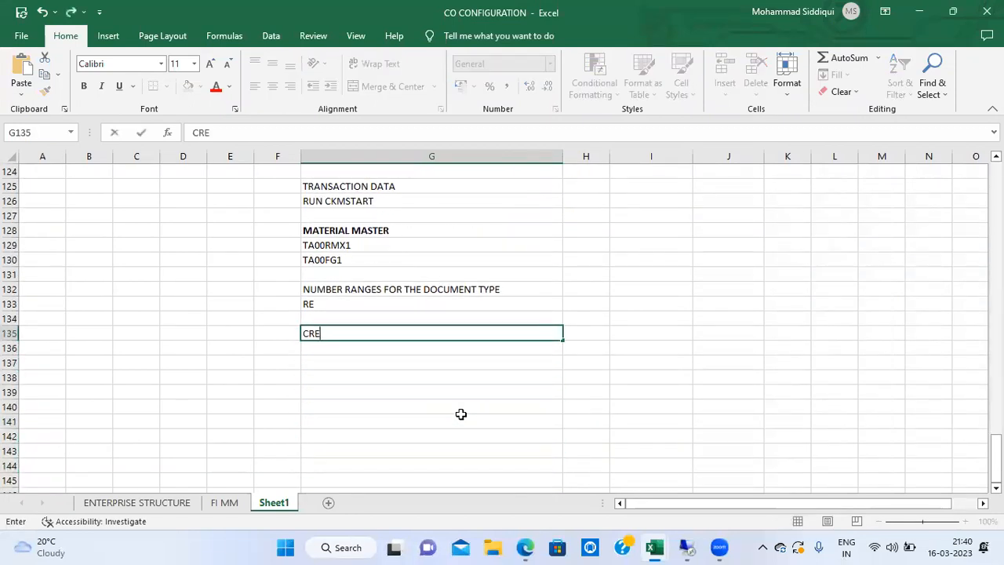
type("ATE PO")
key("Return")
Beside the CREATE PO entry, enter ME21N in cell H135 and MM user in cell I135.
key("Up")
key("Right")
type("MR")
key("BackSpace")
type("E")
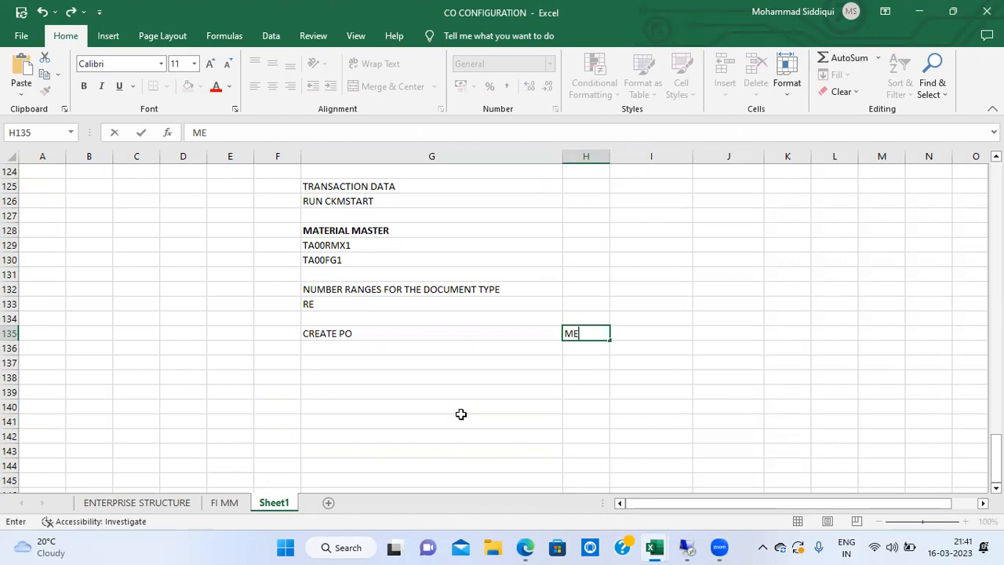
type("21N")
key("Right")
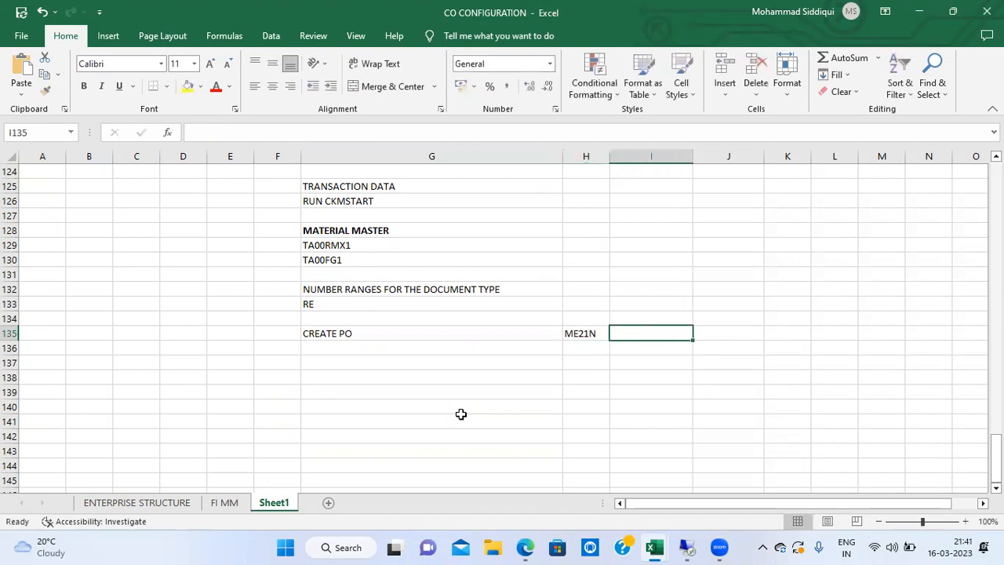
type("MM us")
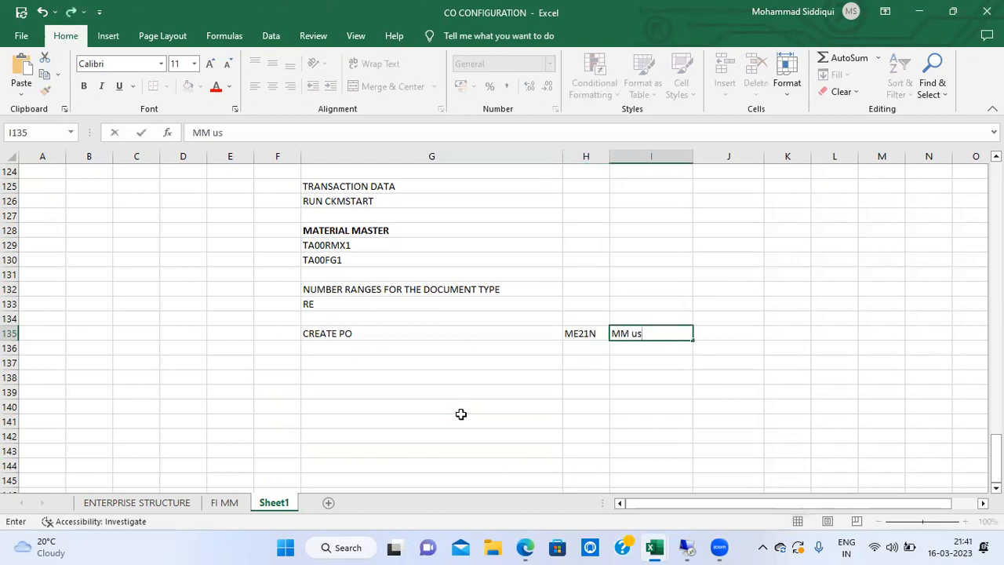
type("er")
key("Return")
Switch back to the SAP remote session and start transaction ME21N.
key("alt+Tab")
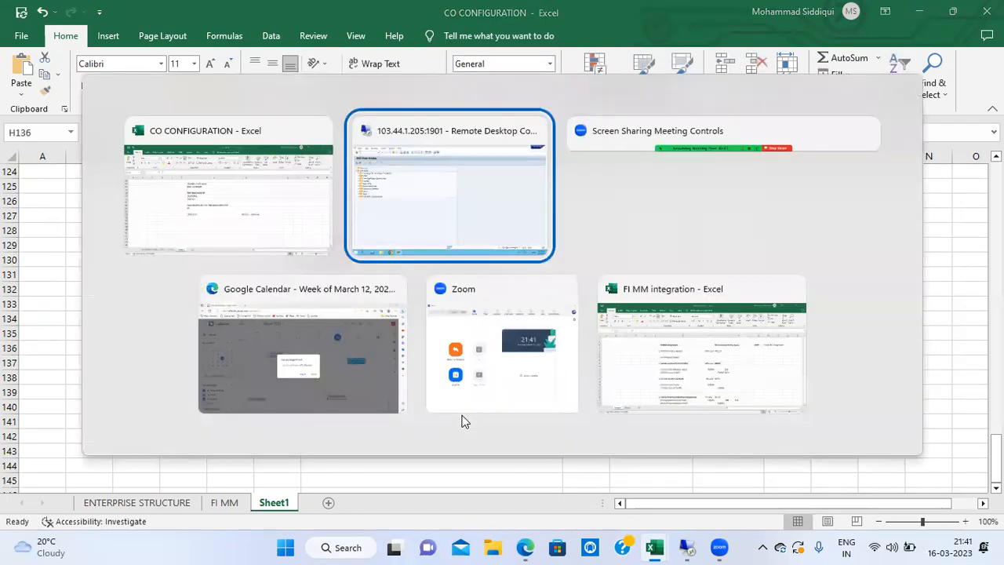
type("me21n")
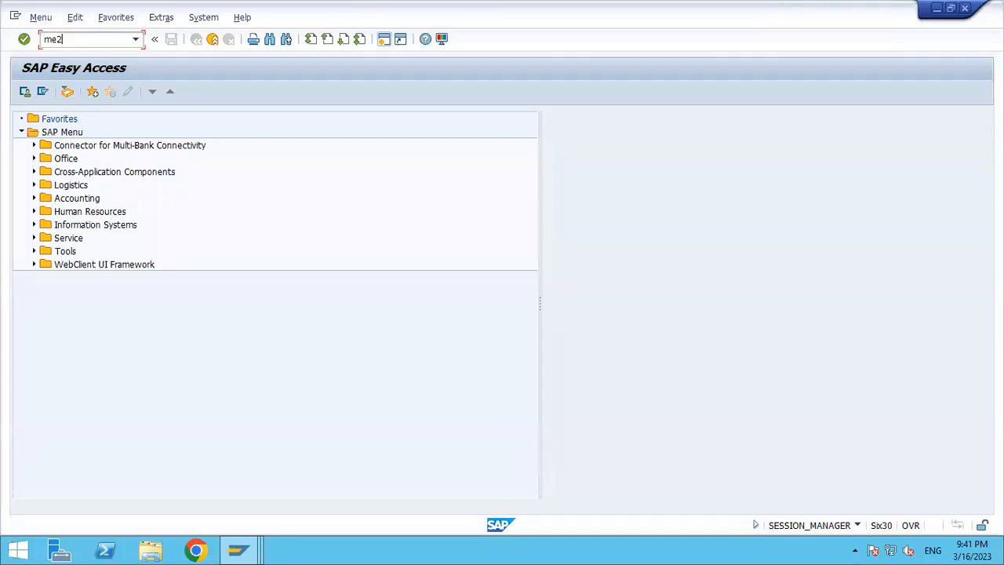
key("Return")
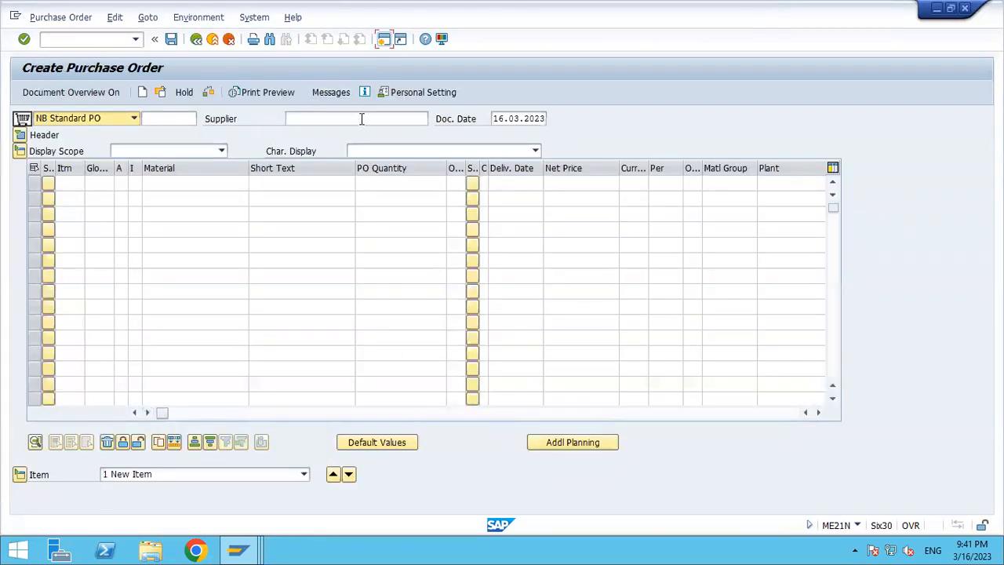
Search the suppliers of company code TA00 and choose XYZ STEEL LIMITED as the purchase order's supplier.
left_click(362, 118)
left_click(437, 119)
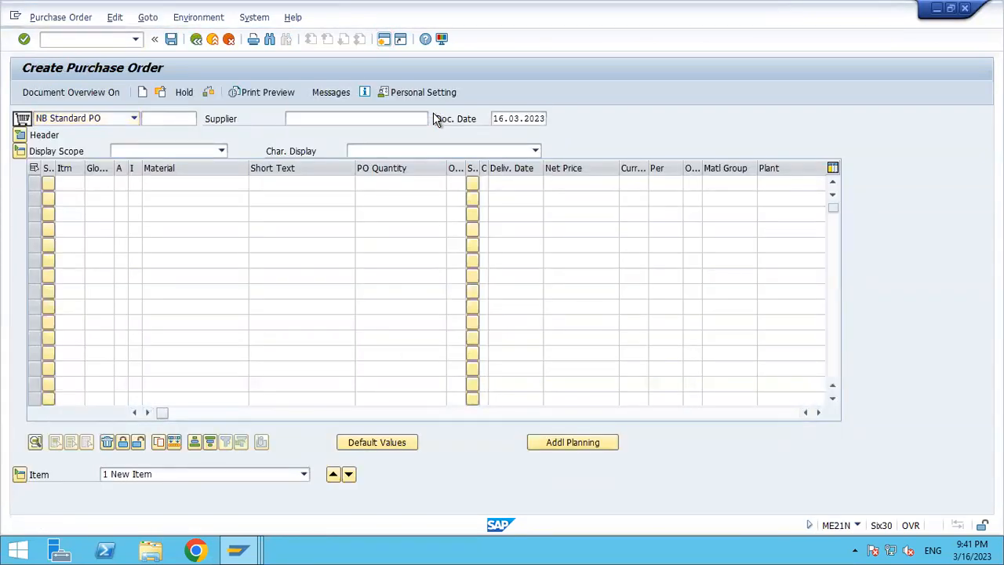
left_click(575, 276)
type("00")
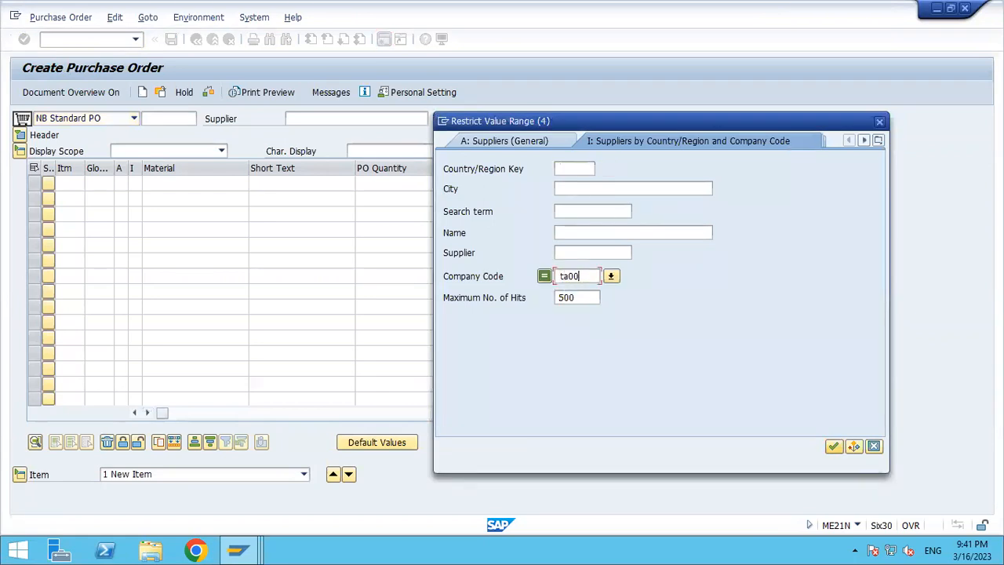
key("Return")
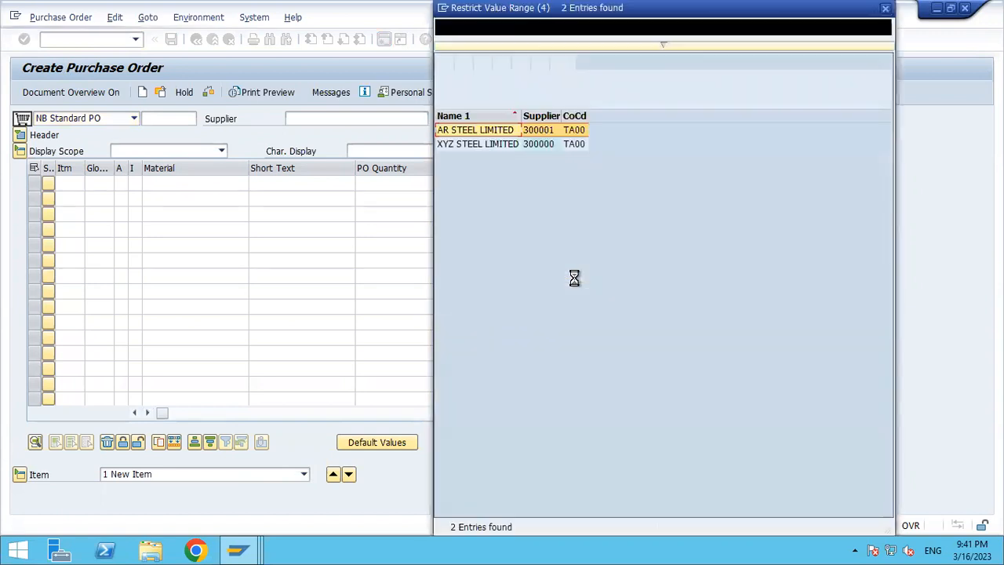
key("Down")
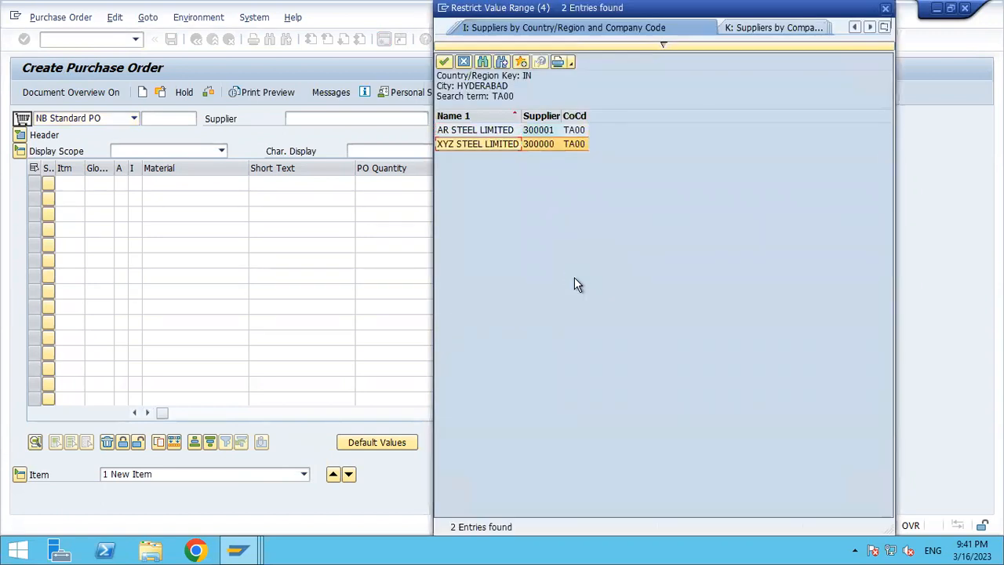
key("Return")
key("Return")
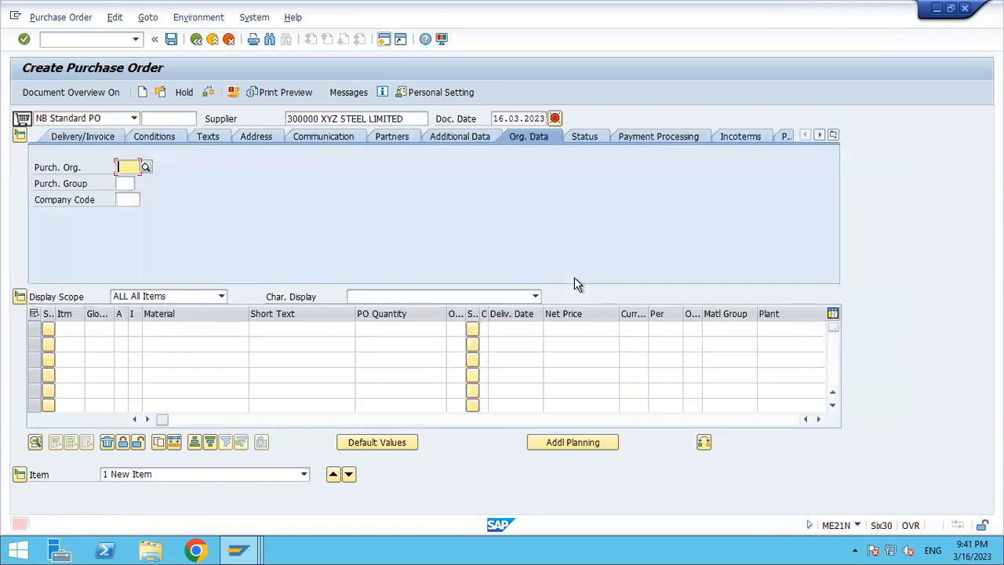
Assign purchasing organization TAP0 and purchasing group TA0 in the organizational data and validate the entries.
left_click(147, 168)
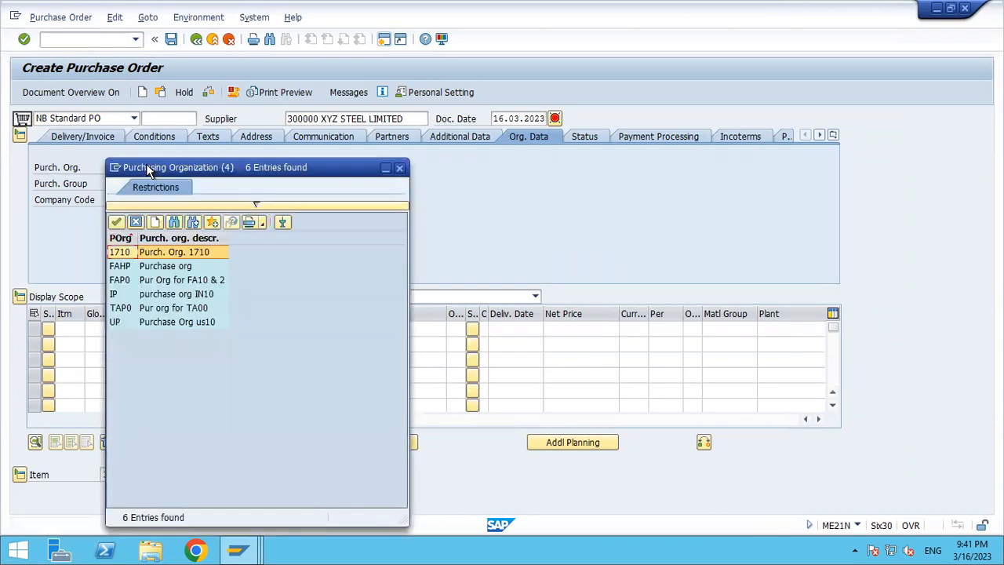
double_click(159, 308)
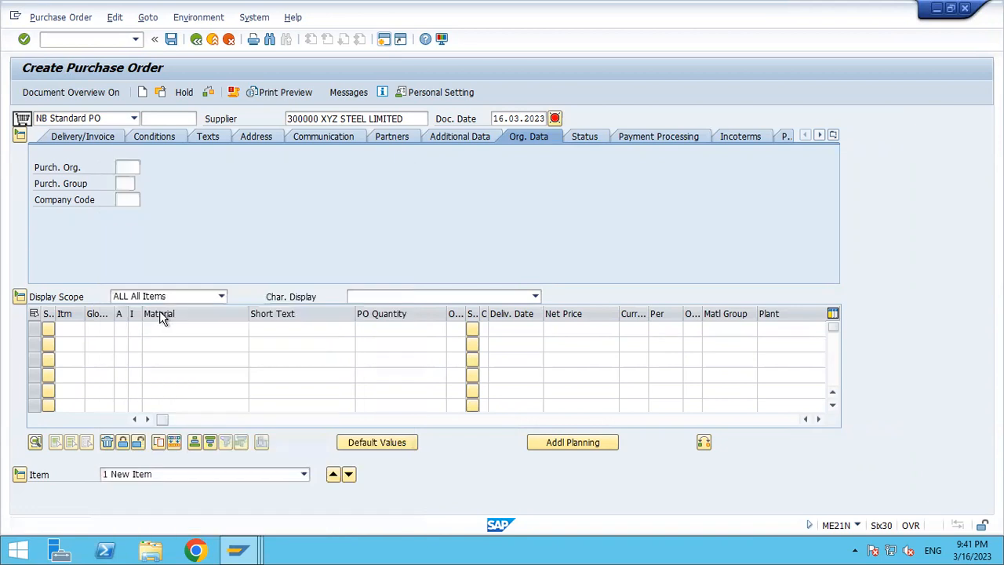
left_click(132, 184)
left_click(142, 184)
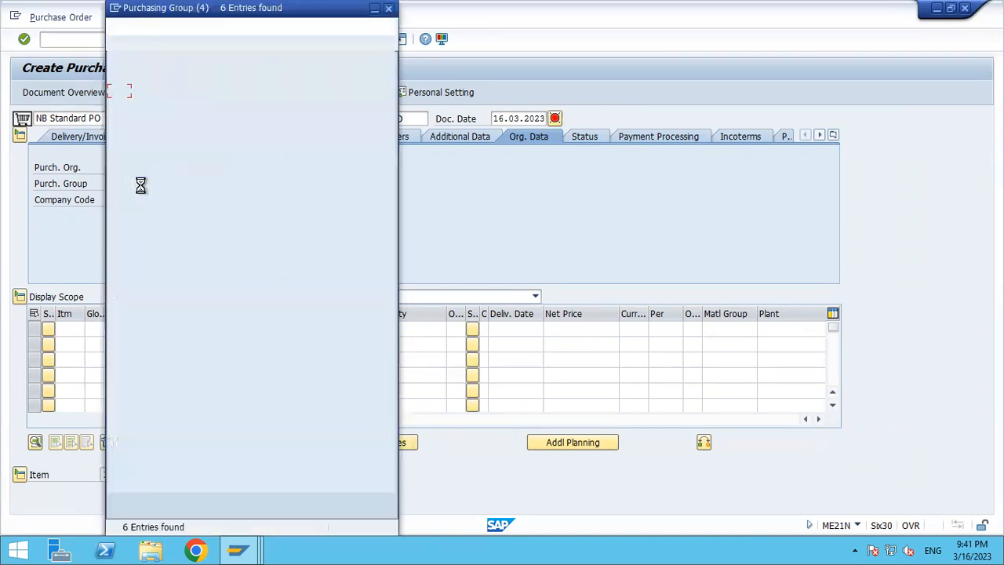
double_click(156, 164)
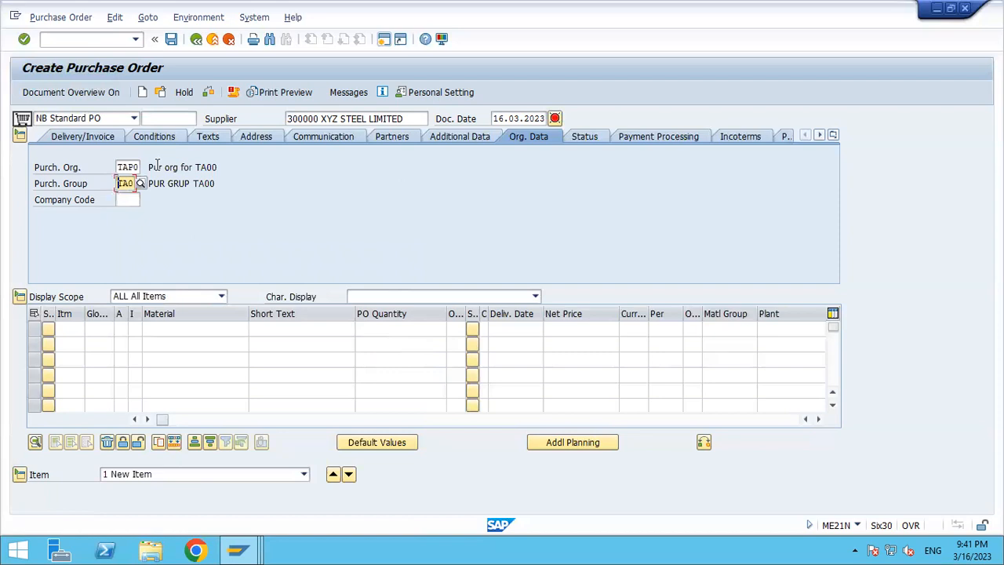
key("Return")
key("Return")
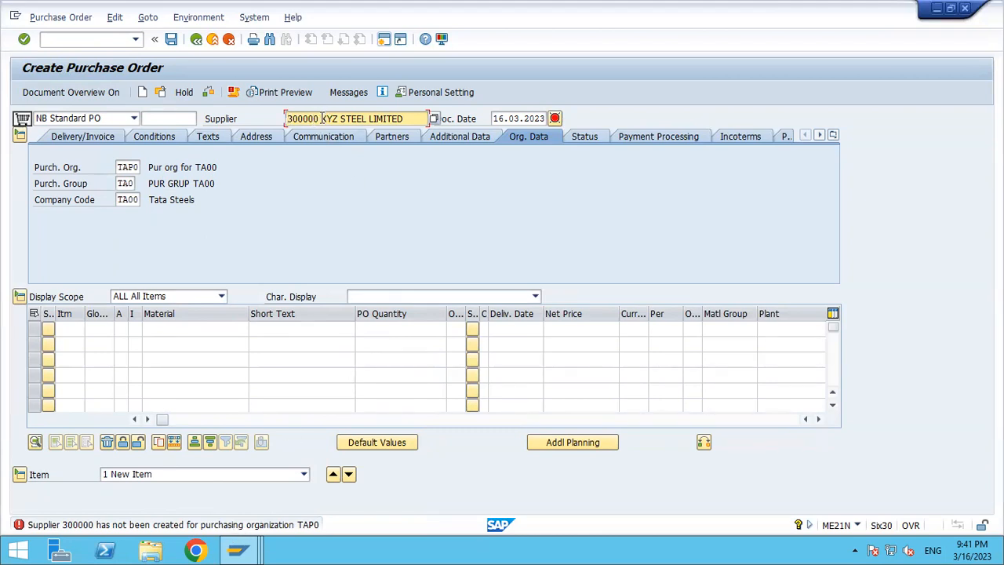
Copy the supplier from the purchase order and start transaction BP in a new session.
double_click(320, 118)
key("ctrl+c")
left_click(384, 41)
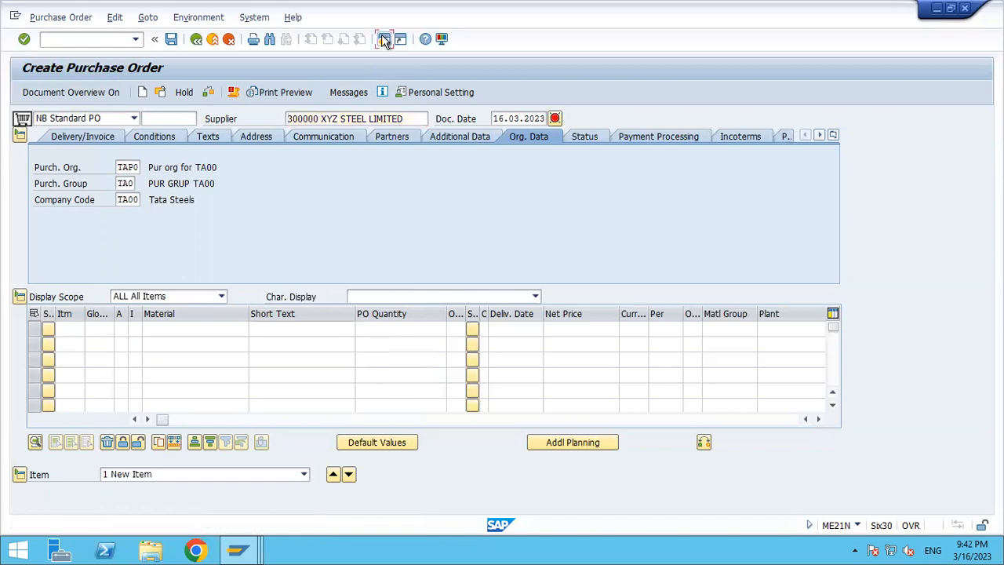
type("b")
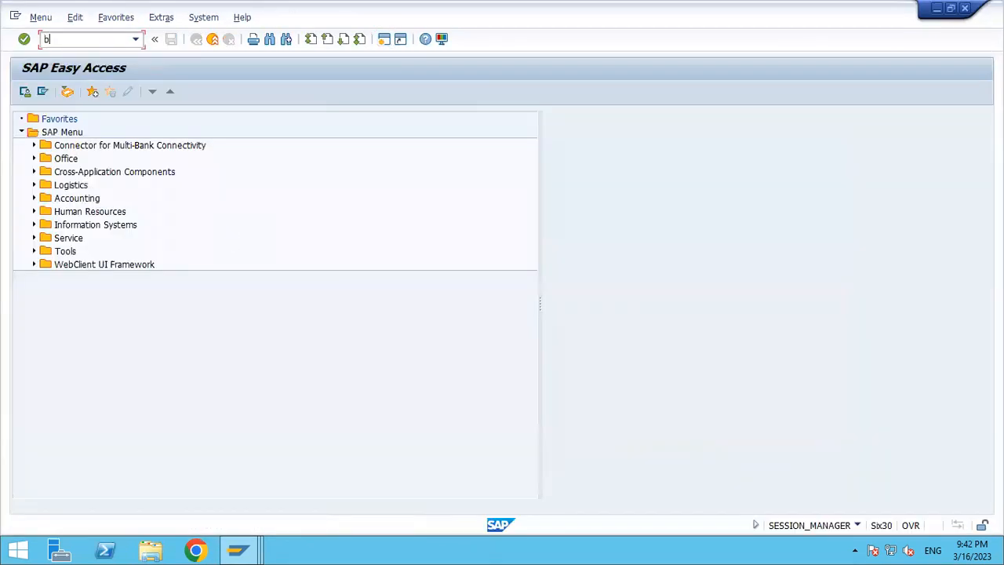
key("Return")
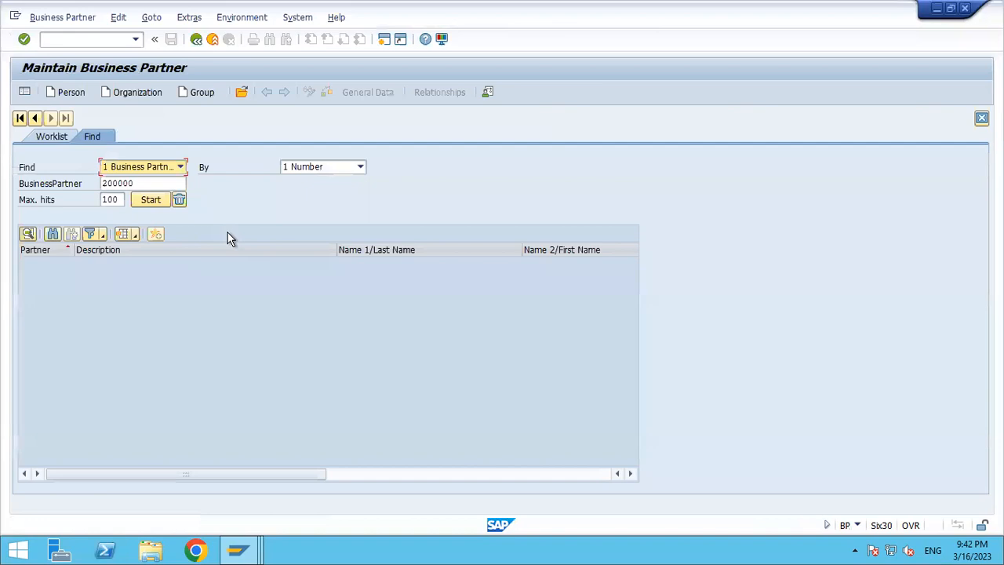
Search business partners by the supplier's number and open XYZ STEEL LIMITED.
key("Tab")
key("Tab")
key("Delete")
key("Delete")
key("Delete")
key("Delete")
key("Delete")
key("Delete")
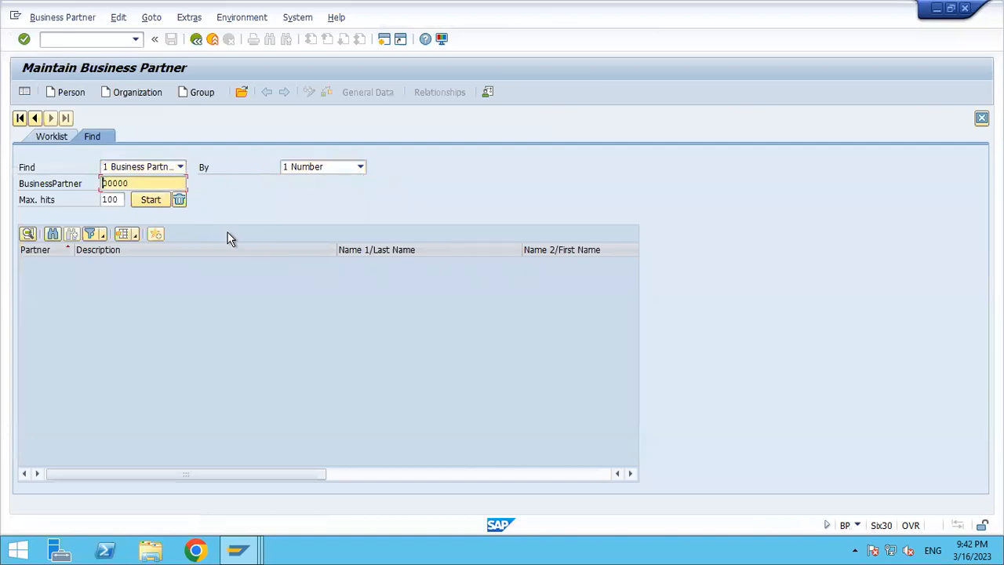
type("300000")
left_click(151, 201)
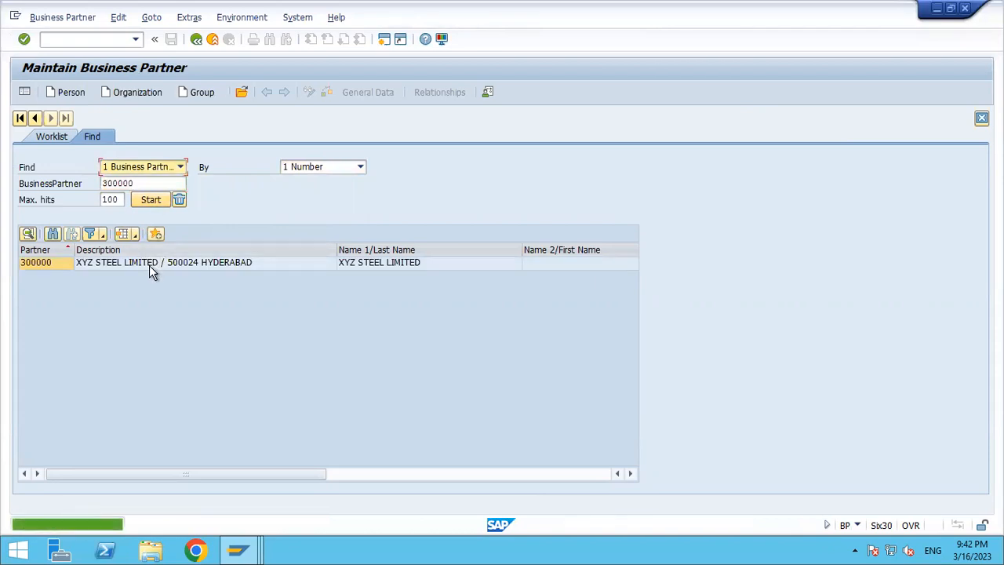
left_click(150, 267)
double_click(150, 267)
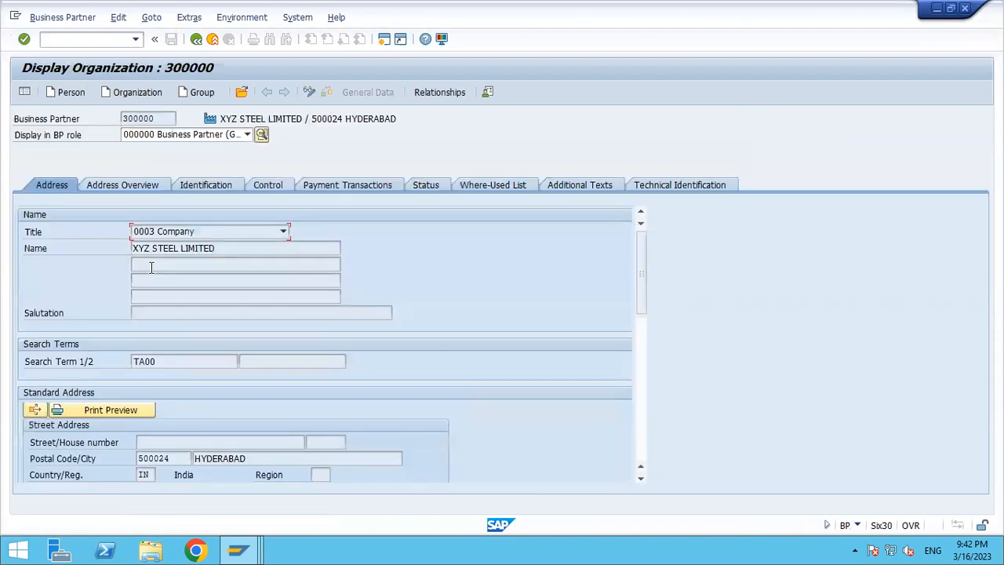
Switch the business partner to change mode and add the role FLVN01 Supplier.
left_click(309, 92)
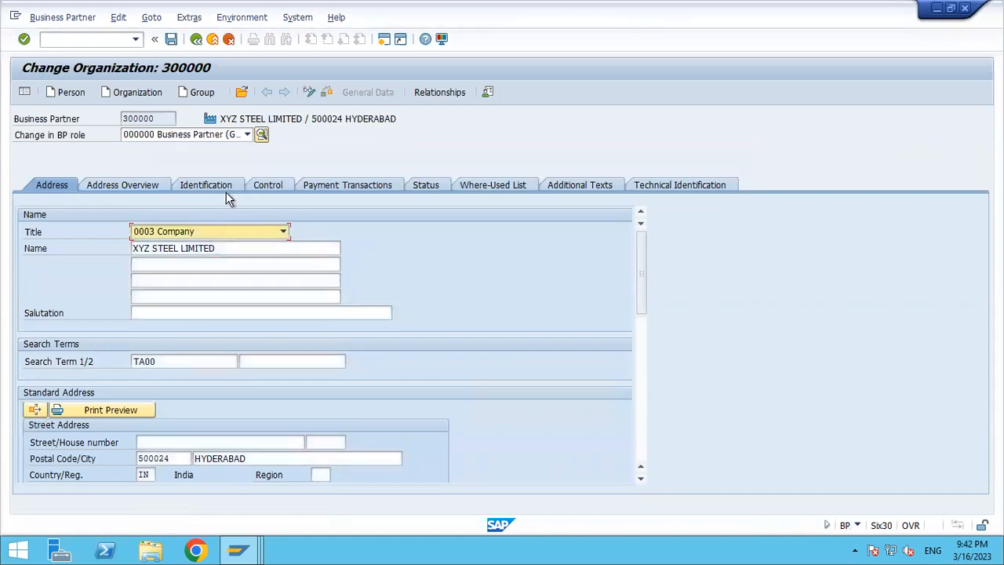
left_click(205, 138)
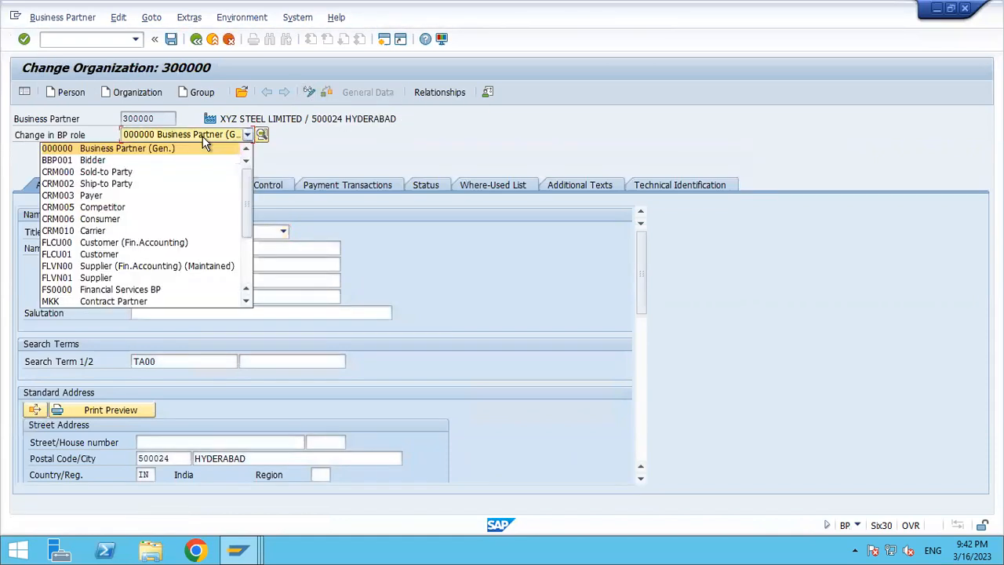
key("f")
key("Down")
key("Down")
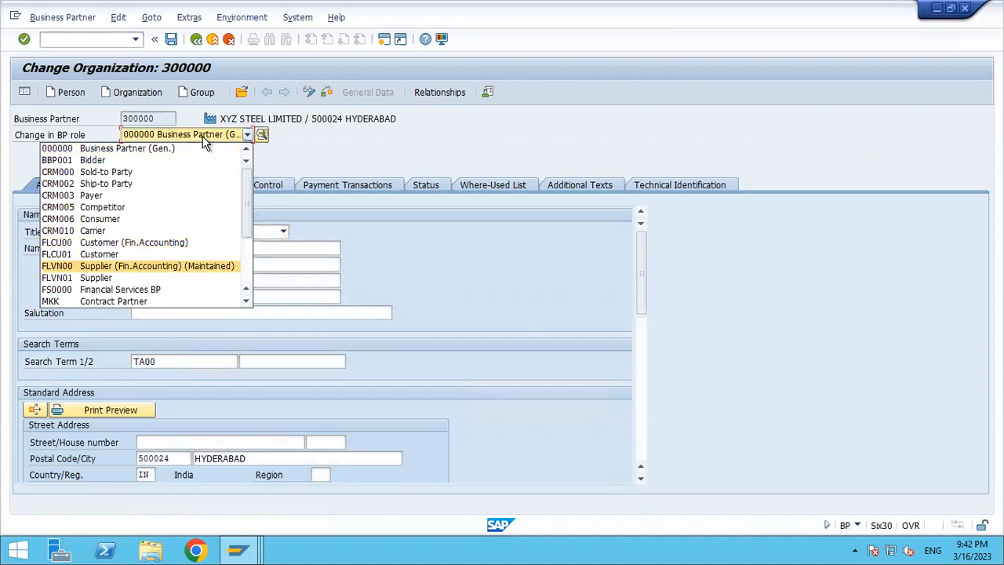
key("Down")
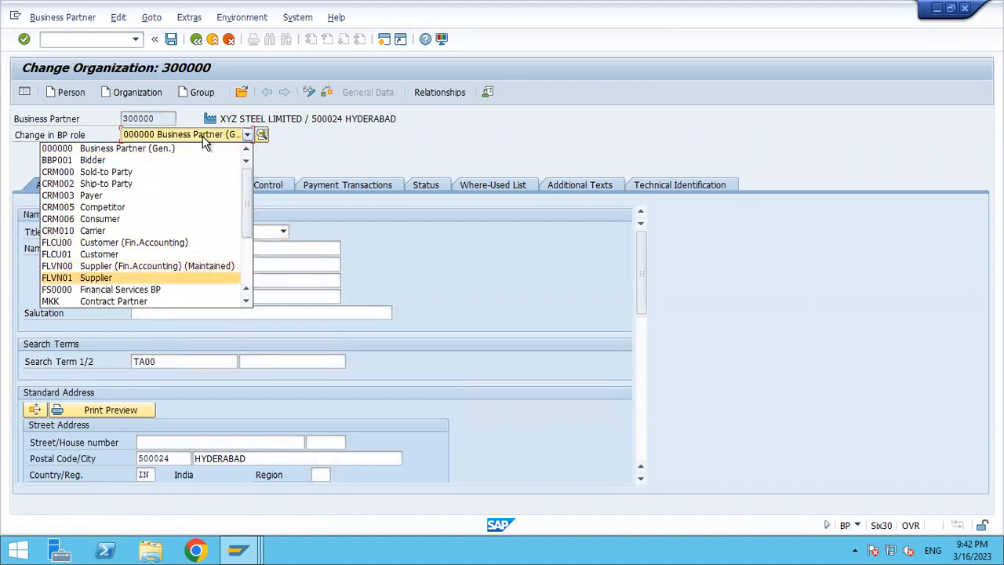
key("Return")
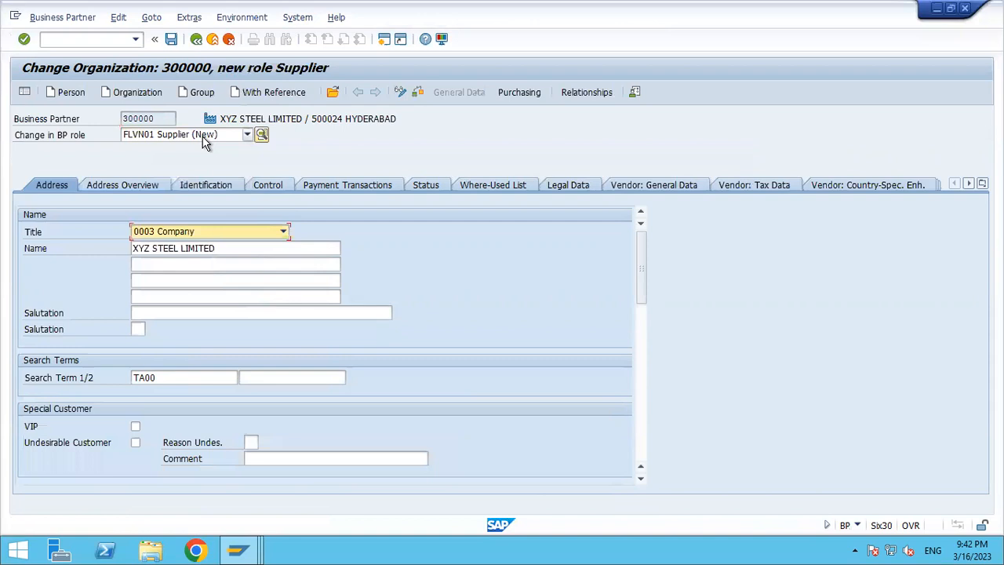
Open the supplier's purchasing data and assign purchasing organization TAP0.
left_click(512, 91)
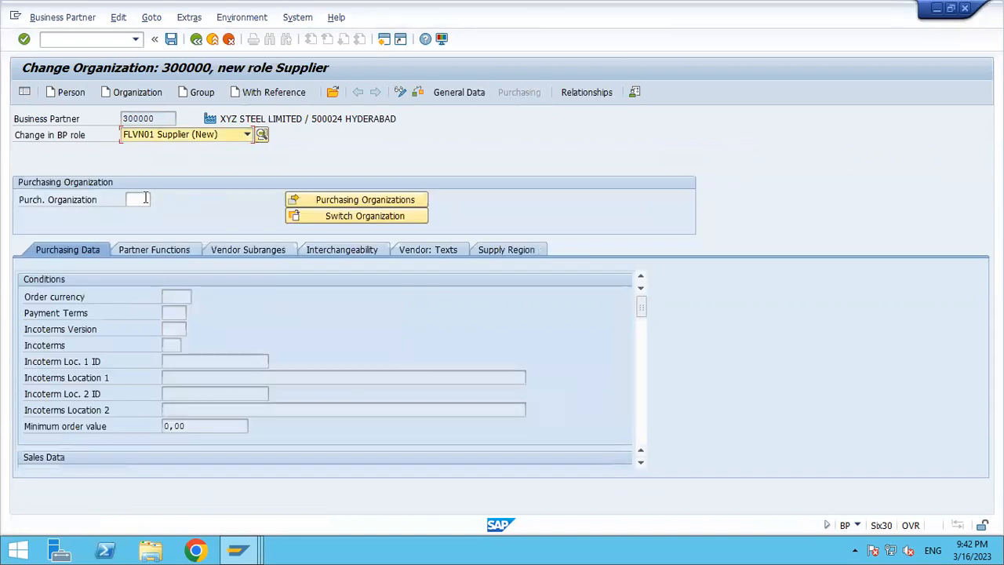
left_click(138, 200)
type("ta")
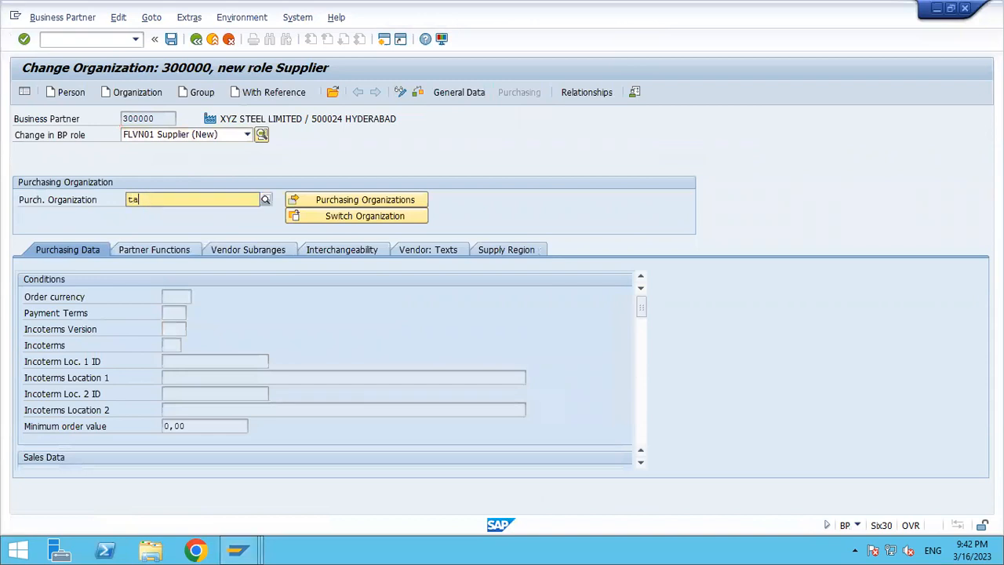
key("Return")
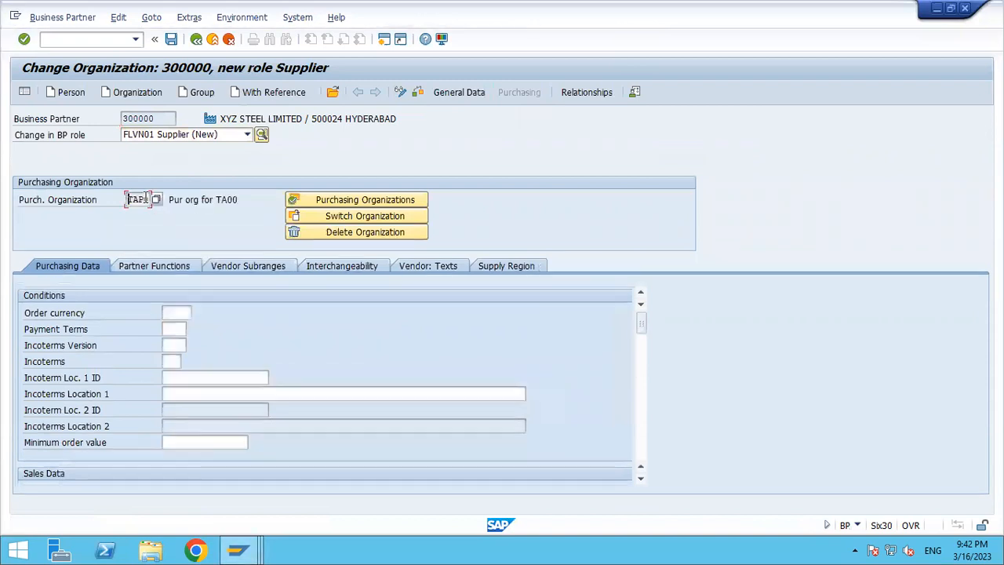
Set the supplier's order currency to INR and its payment terms to 0001.
left_click(177, 311)
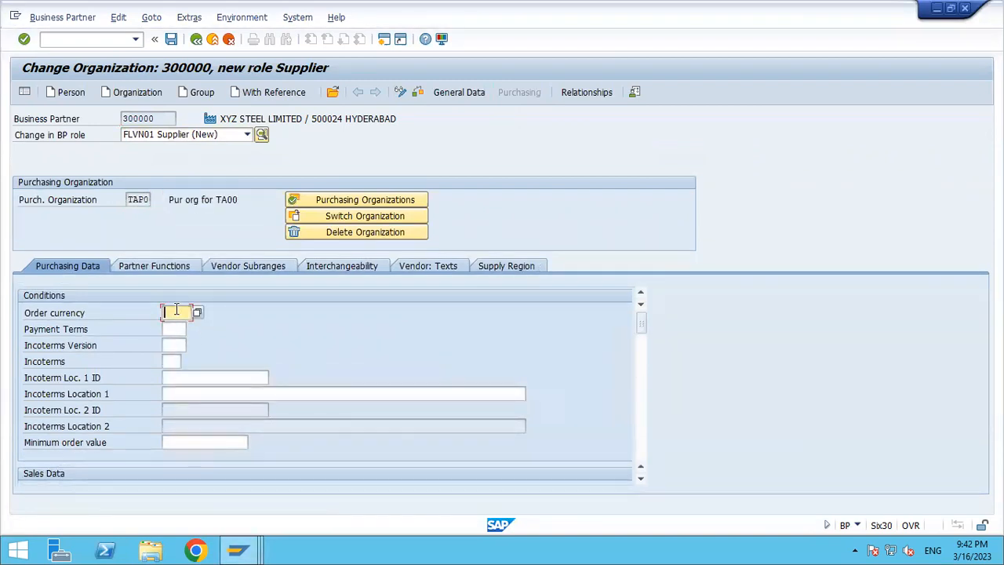
type("inr")
key("Tab")
type("0001")
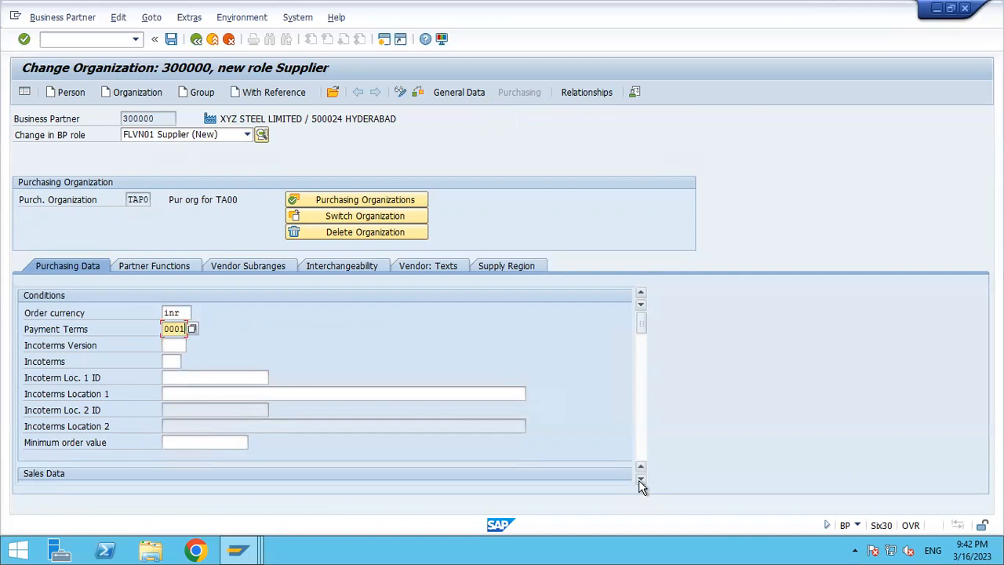
Activate GR-based and service-based invoice verification in the supplier's purchasing data.
left_click_drag(641, 481, 640, 482)
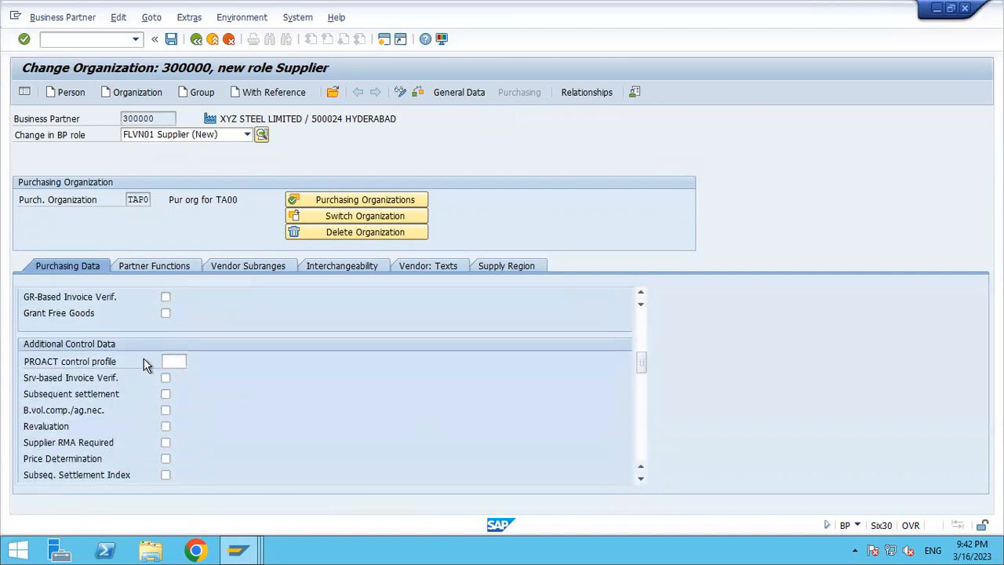
left_click(165, 298)
left_click(166, 379)
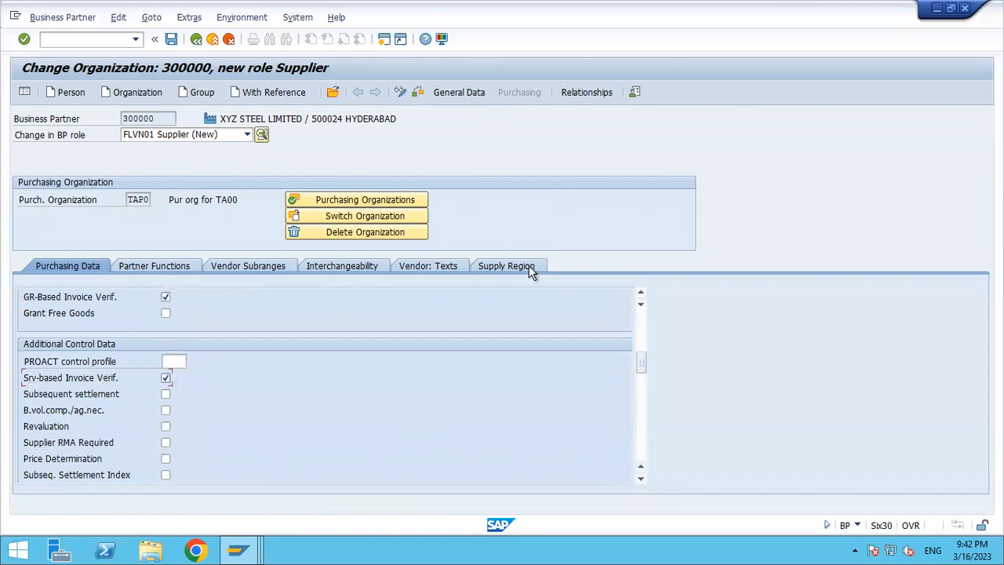
Review the supplier's purchasing data, from the conditions and control data to the material defaults and additional purchasing data.
left_click(641, 294)
left_click(642, 294)
left_click(642, 294)
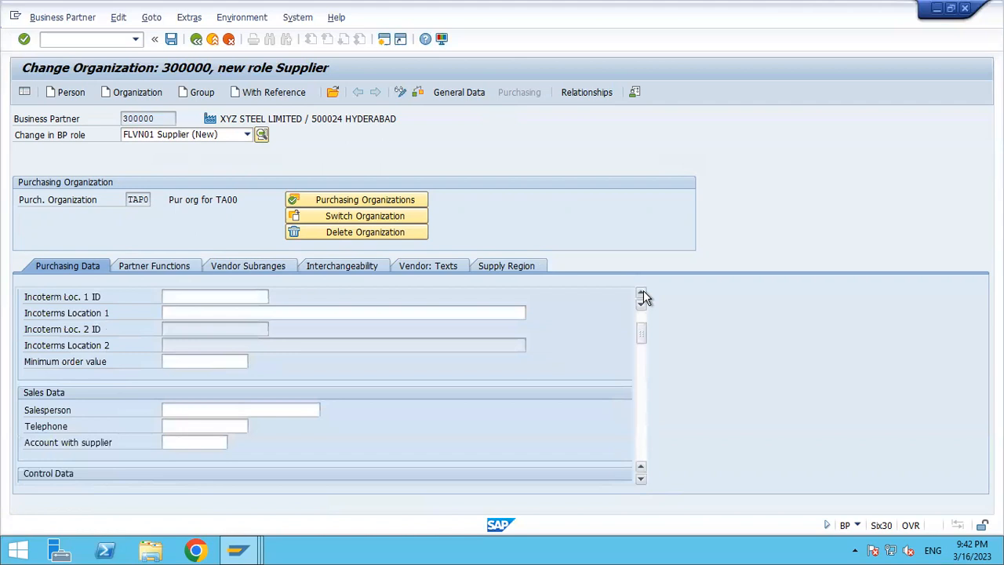
left_click(641, 294)
left_click(642, 294)
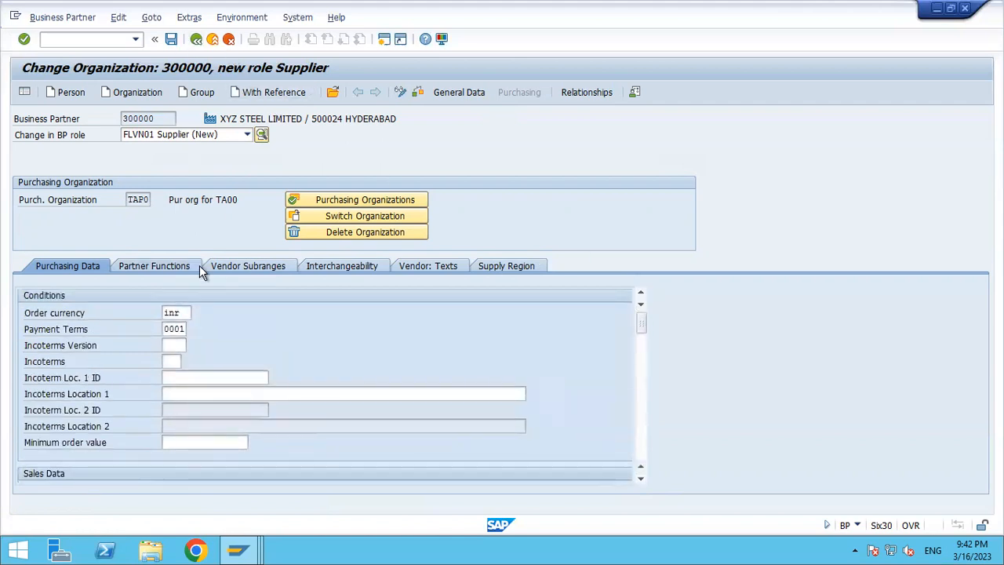
left_click(640, 362)
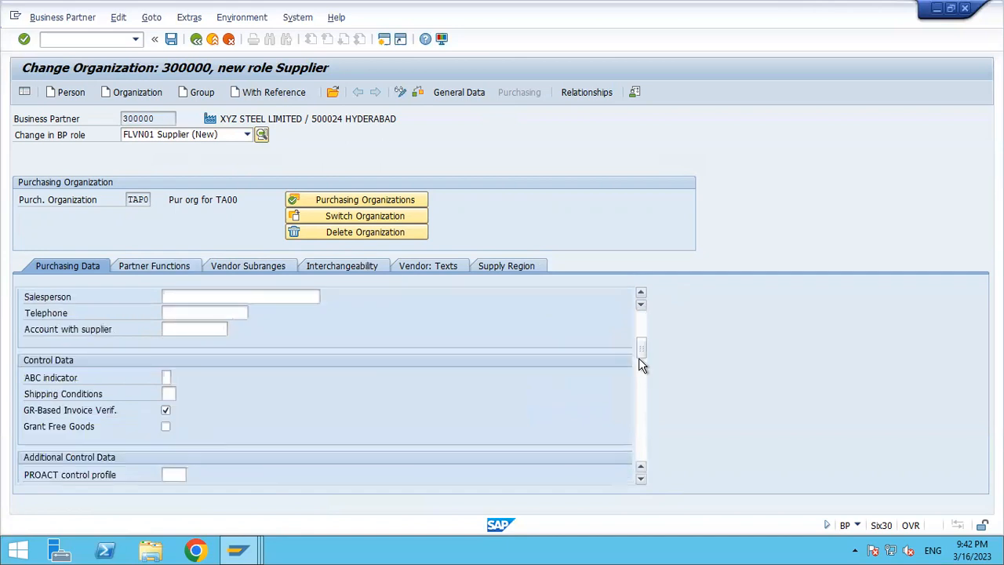
left_click(640, 395)
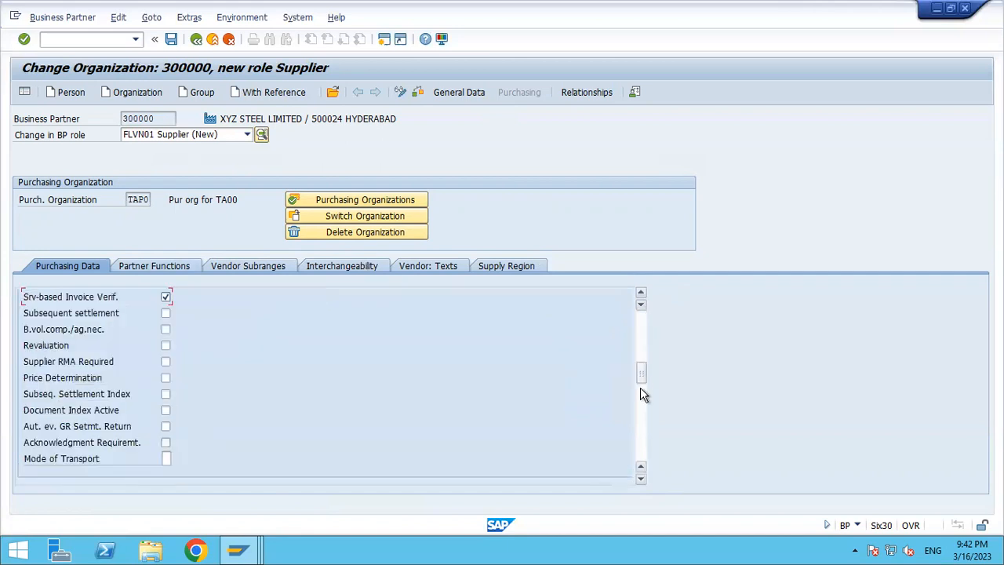
left_click(640, 292)
left_click(640, 292)
left_click(641, 292)
left_click(640, 293)
left_click(640, 293)
left_click(640, 293)
left_click(640, 293)
left_click(640, 293)
left_click(640, 292)
left_click(640, 292)
left_click(640, 292)
left_click(640, 292)
left_click(640, 293)
left_click(641, 293)
left_click(640, 293)
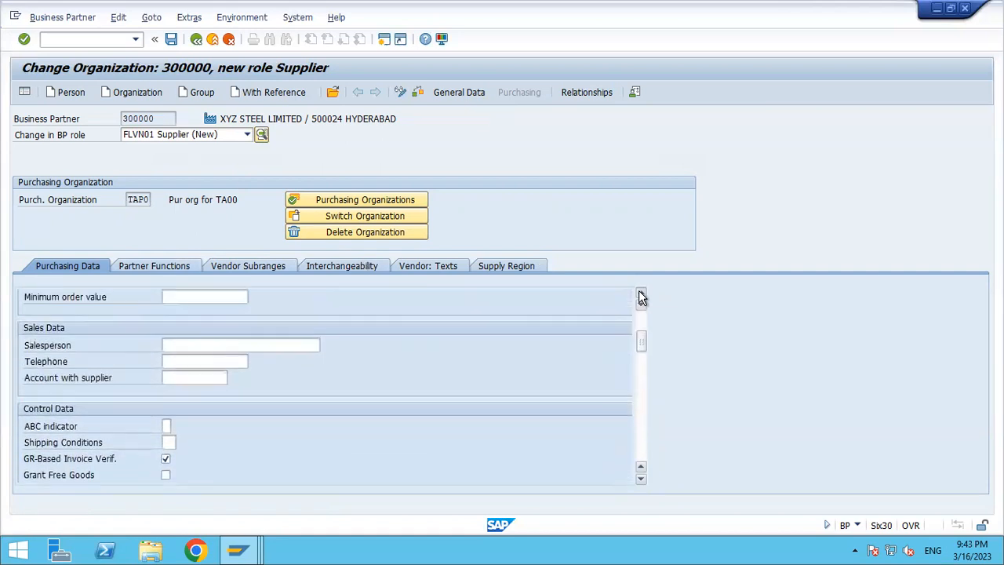
left_click(640, 293)
left_click(640, 293)
left_click(640, 294)
left_click(640, 293)
left_click(640, 294)
left_click(640, 294)
left_click(640, 294)
left_click(640, 293)
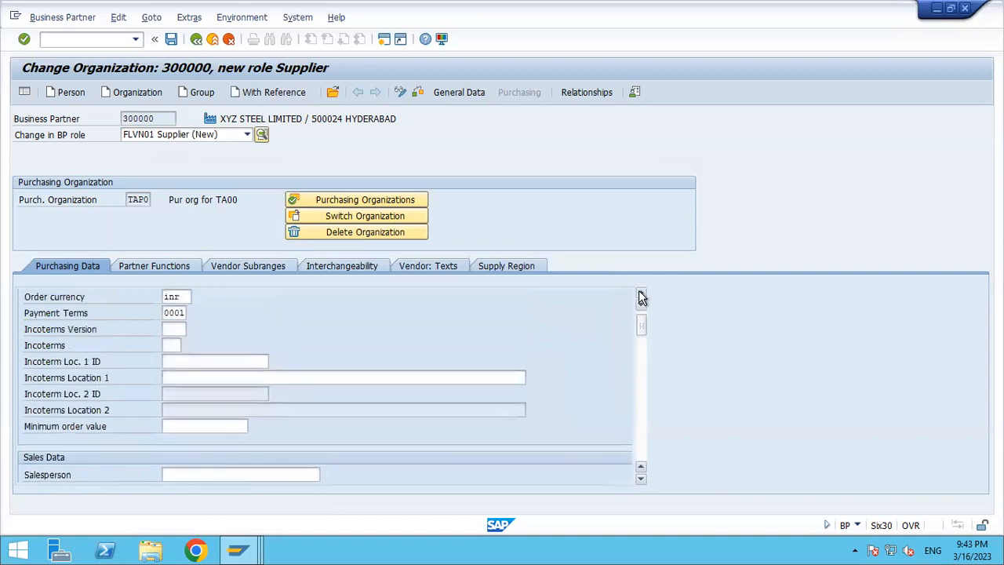
left_click(640, 294)
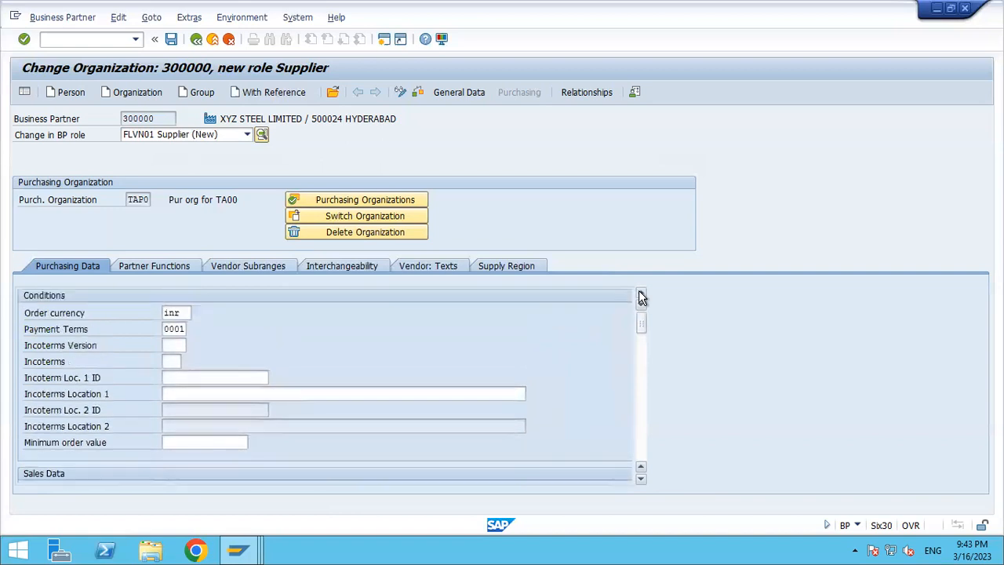
left_click(640, 478)
left_click(641, 479)
left_click(640, 479)
left_click(640, 479)
left_click(640, 478)
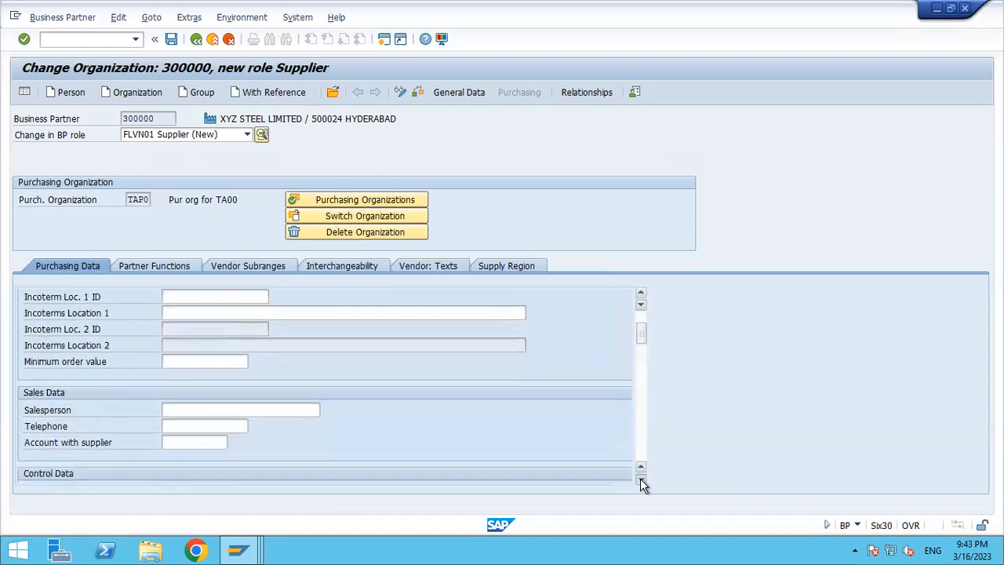
left_click(640, 479)
left_click(640, 479)
left_click(640, 478)
left_click(640, 478)
left_click(640, 478)
left_click(640, 478)
left_click(640, 479)
left_click(640, 479)
left_click(640, 479)
left_click(640, 479)
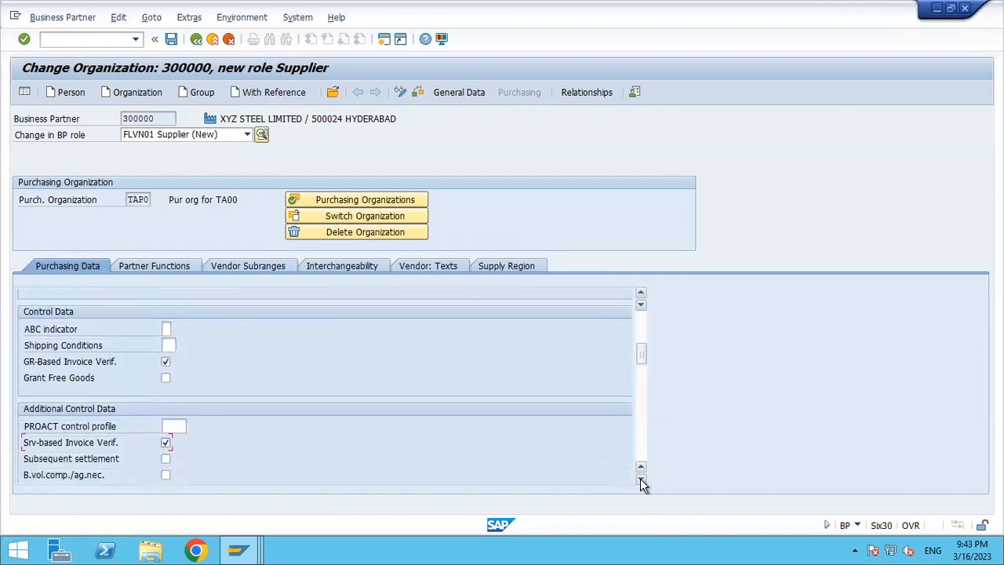
left_click(640, 480)
left_click(640, 480)
left_click(640, 480)
left_click(641, 480)
left_click(640, 480)
left_click(640, 480)
left_click(640, 480)
left_click(640, 480)
left_click(640, 480)
left_click(640, 480)
left_click(640, 480)
left_click(640, 480)
left_click(640, 480)
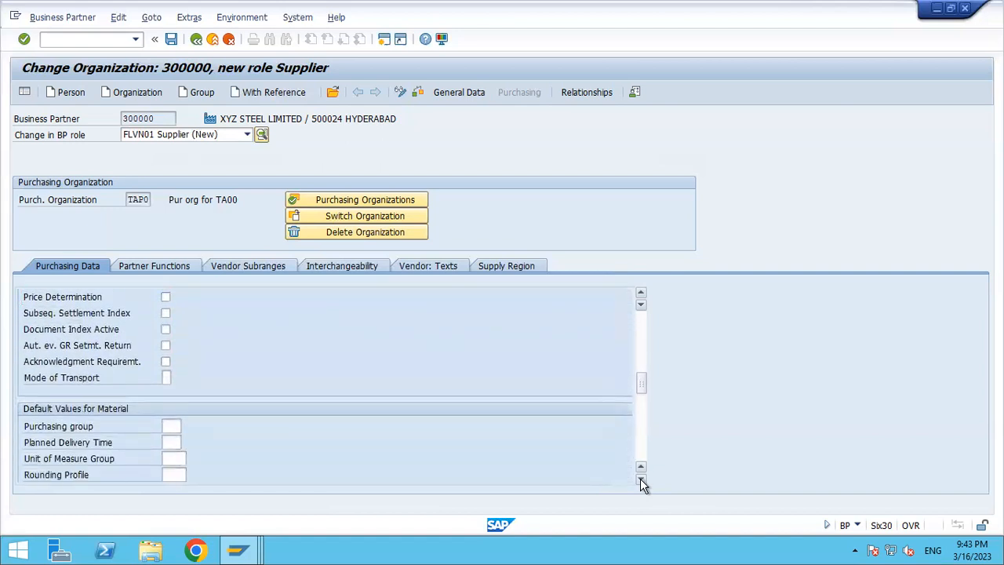
left_click(640, 480)
left_click(640, 480)
left_click(640, 480)
left_click(640, 480)
left_click(640, 480)
left_click(640, 480)
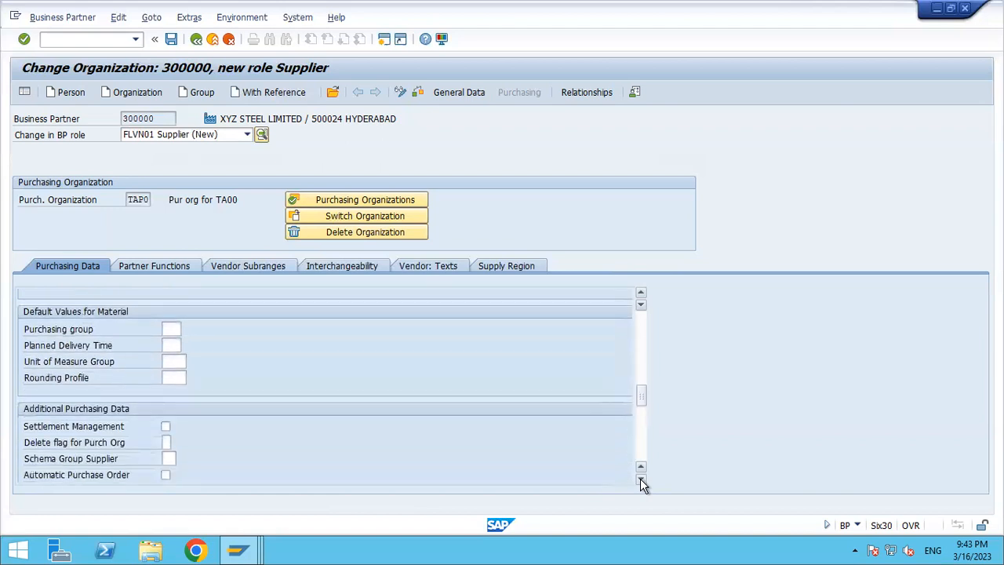
left_click(640, 480)
left_click(640, 480)
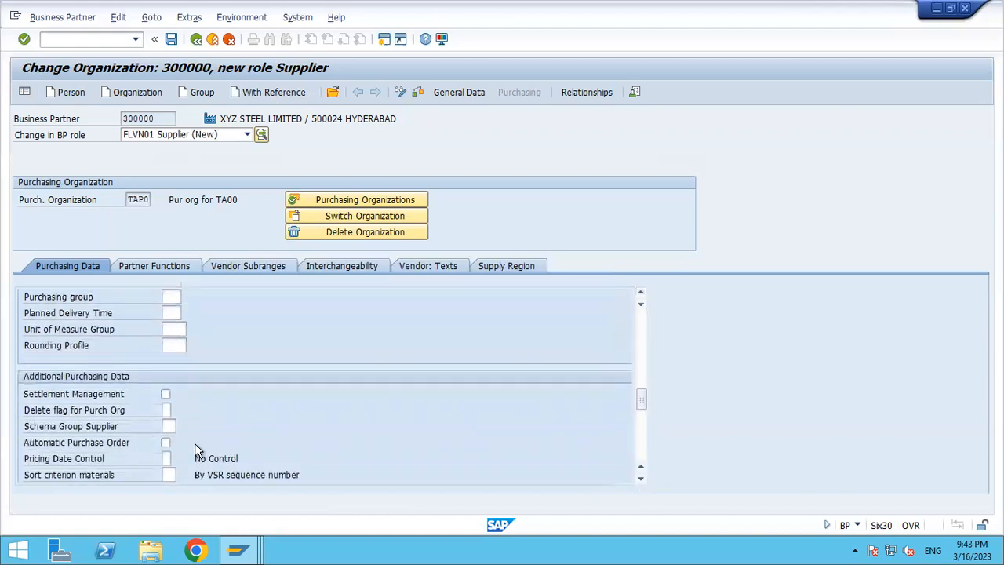
Save the supplier role with its purchasing data and close the business partner session.
left_click(170, 425)
left_click(172, 40)
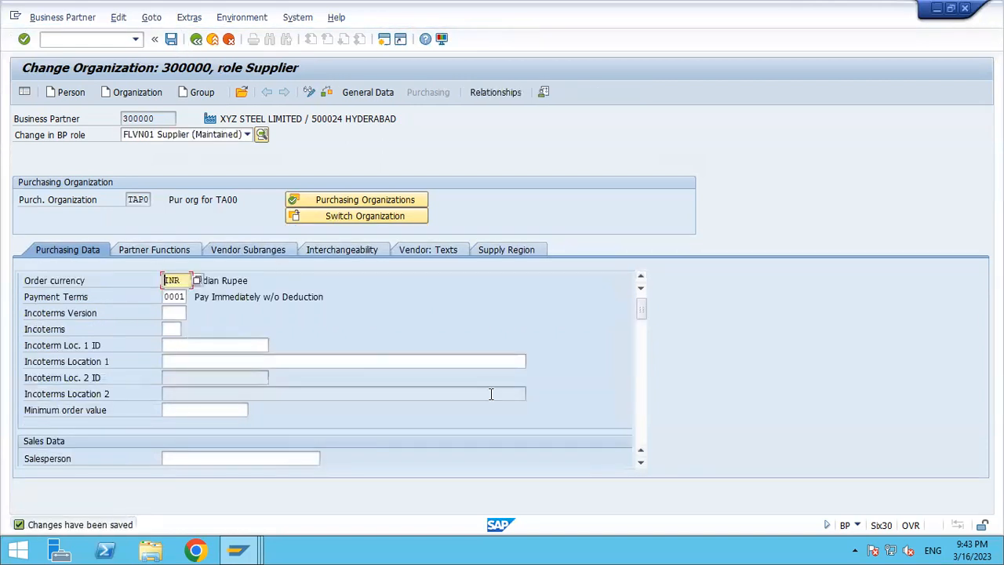
left_click(965, 10)
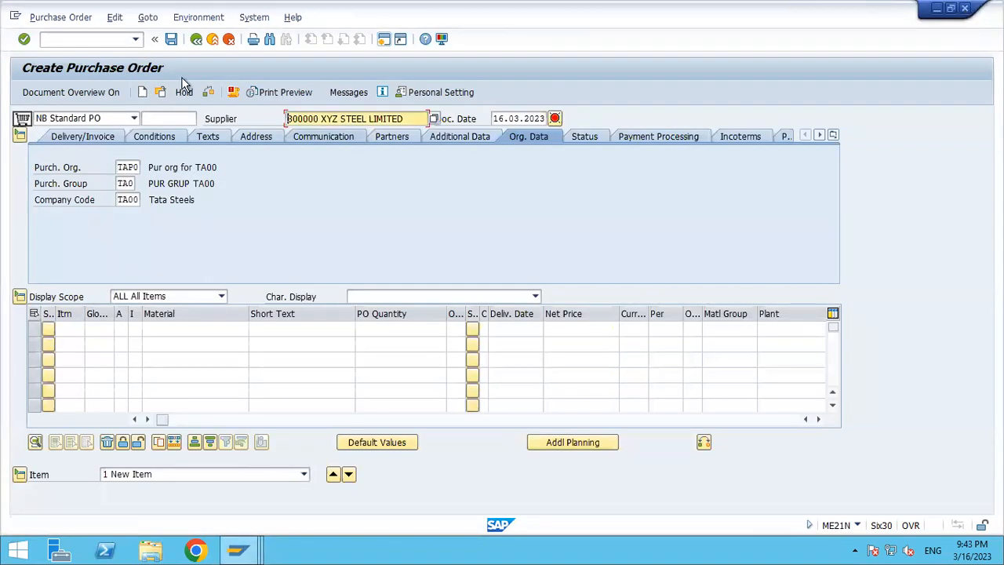
Recheck the supplier in the open purchase order and copy the material code TA00RMX1 from the CO CONFIGURATION workbook in Excel.
key("Return")
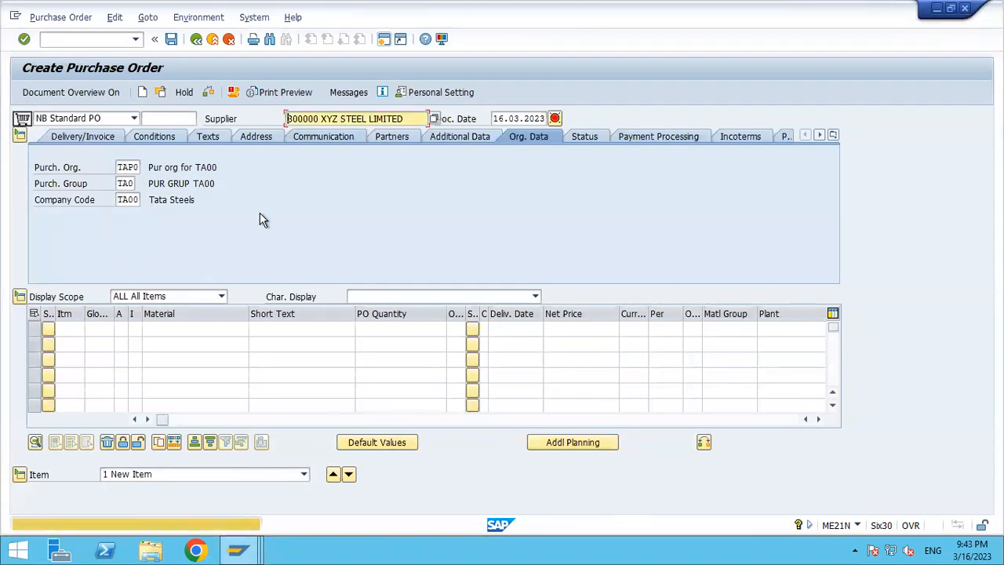
key("Return")
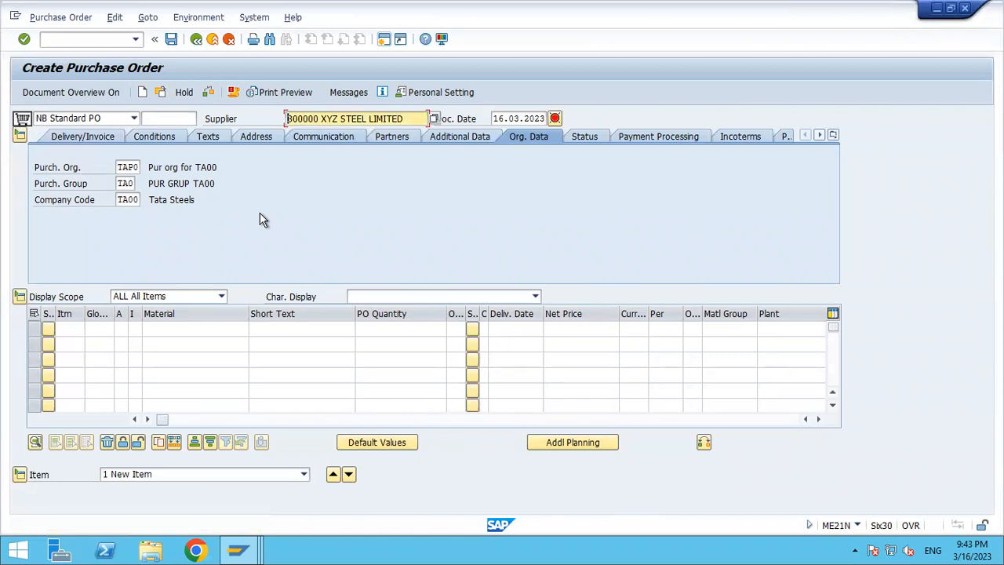
left_click(189, 331)
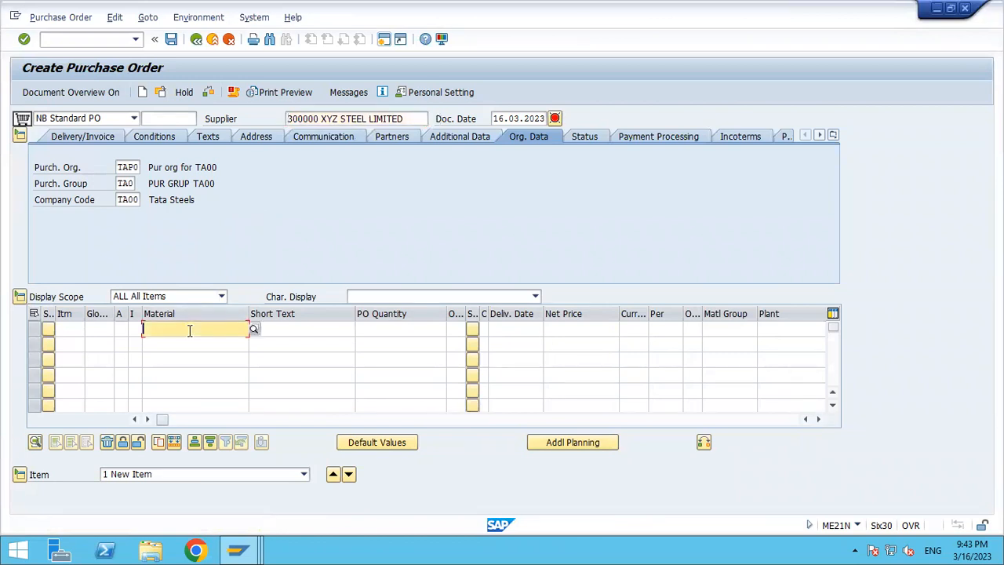
mouse_move(700, 13)
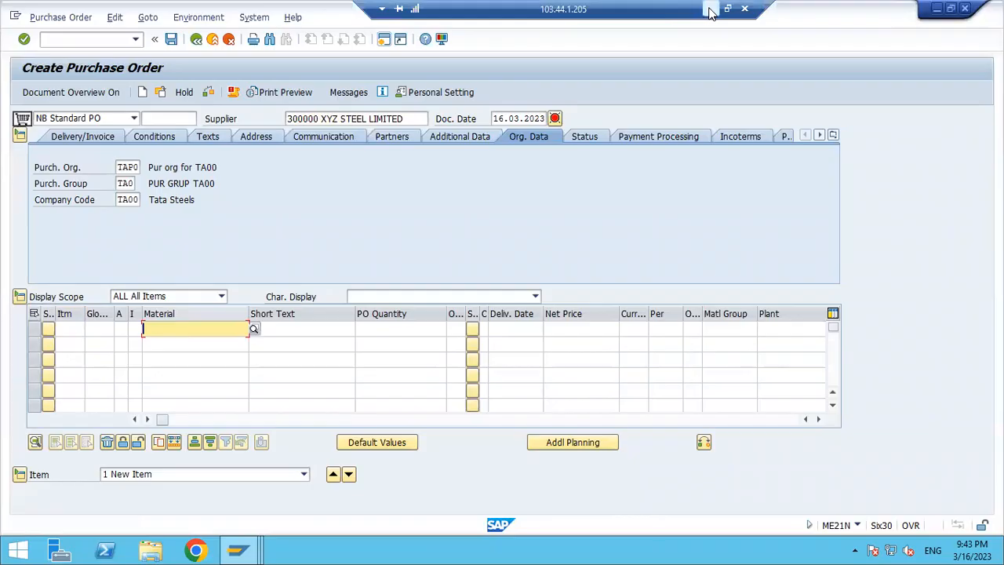
left_click(709, 9)
key("Up")
key("Up")
key("Up")
key("Up")
key("Up")
key("Up")
key("Up")
key("Left")
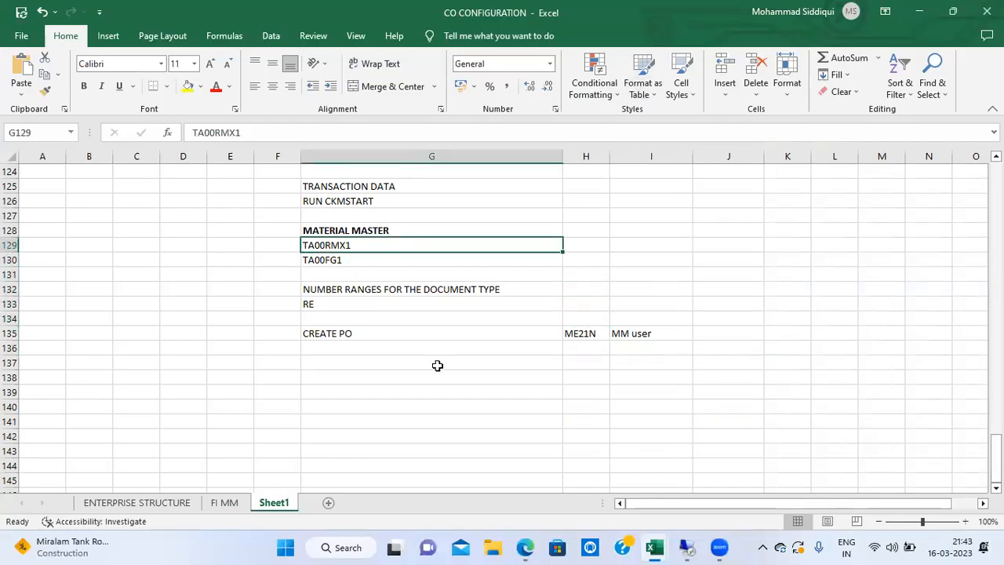
key("ctrl+c")
Try to enter TA00RMX1 as the first item's material in the SAP purchase order, and leave the order without saving.
key("alt+Tab")
key("ctrl+v")
key("Return")
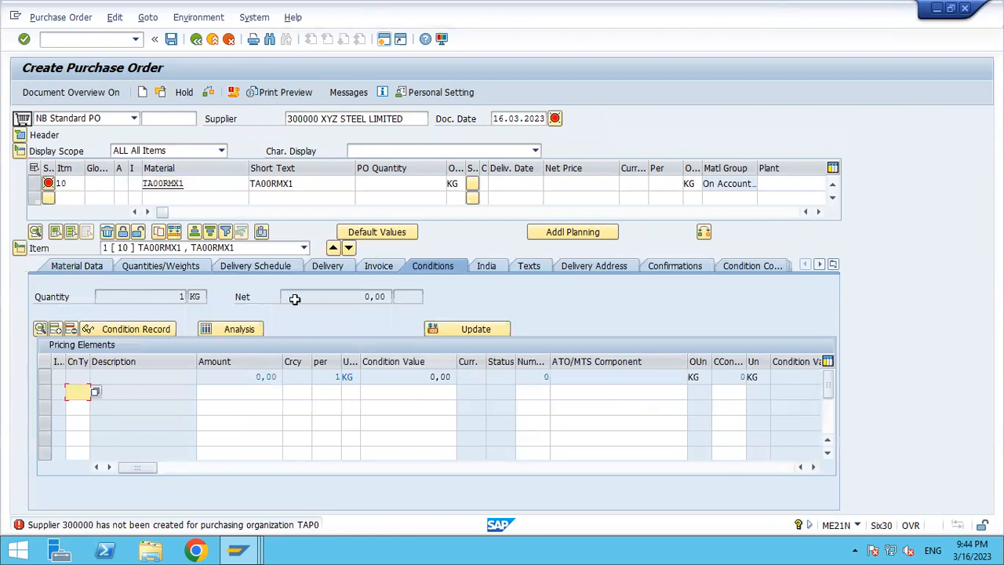
left_click(214, 39)
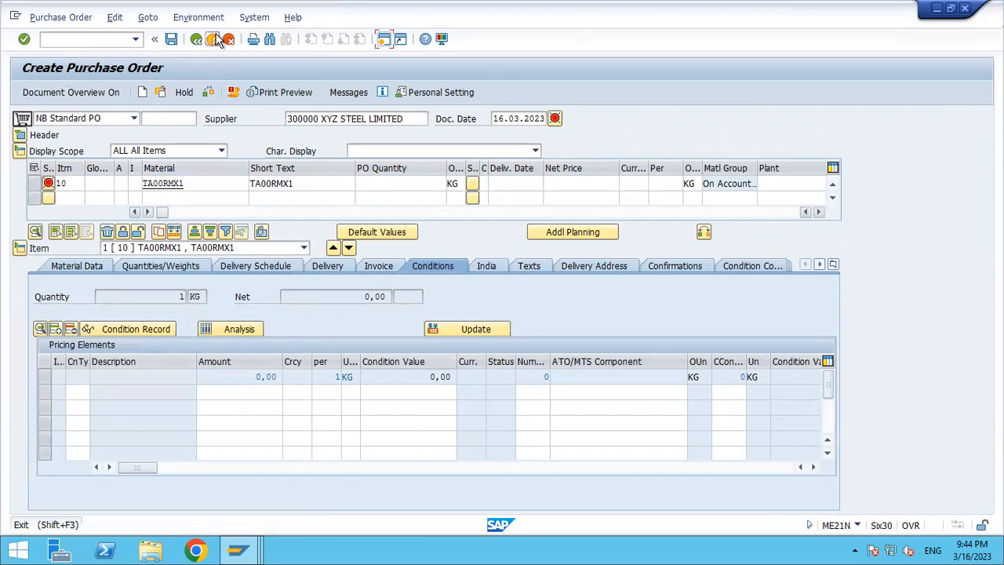
left_click(262, 274)
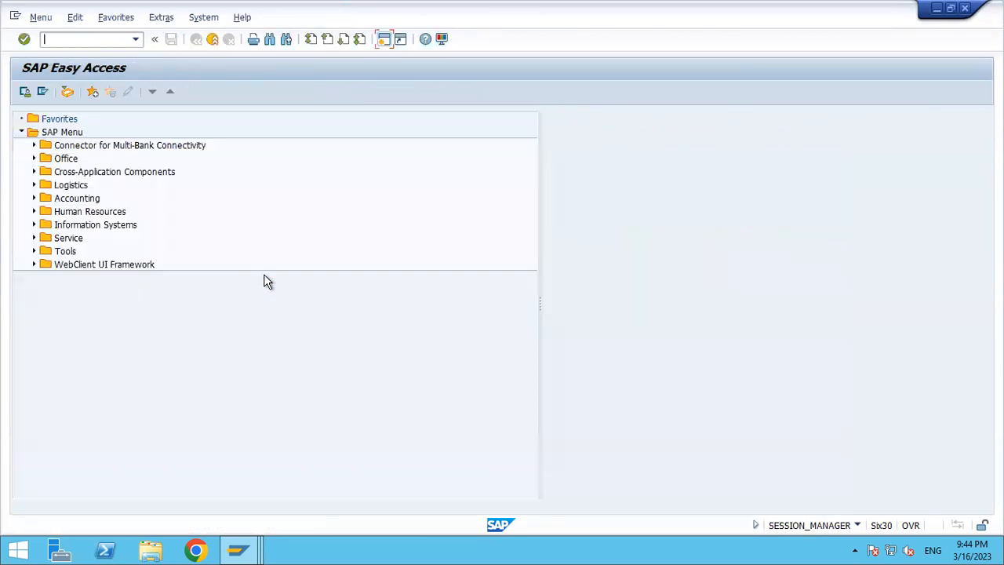
Start a new purchase order in ME21N with XYZ STEEL LIMITED as the supplier.
type("me21")
key("Return")
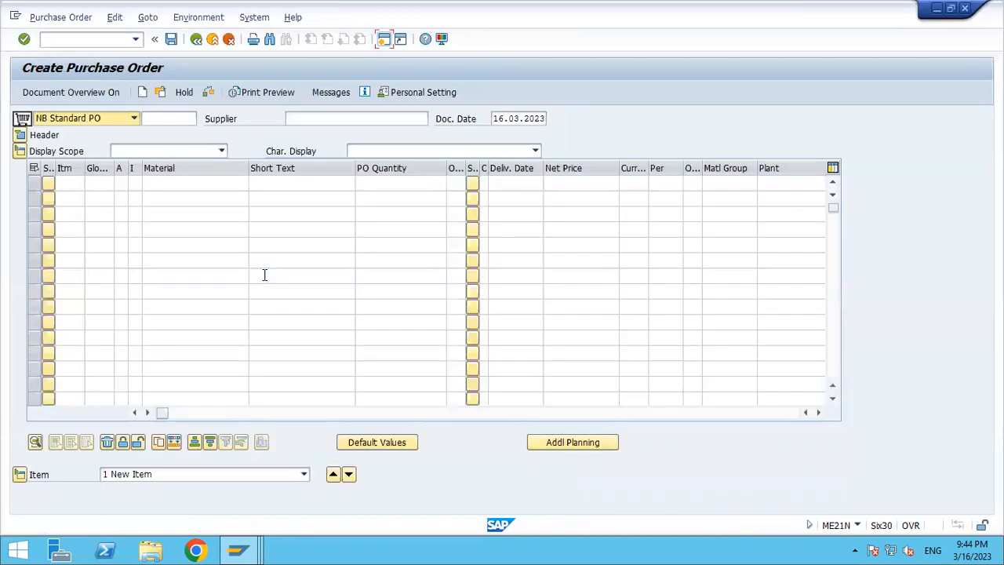
left_click(330, 122)
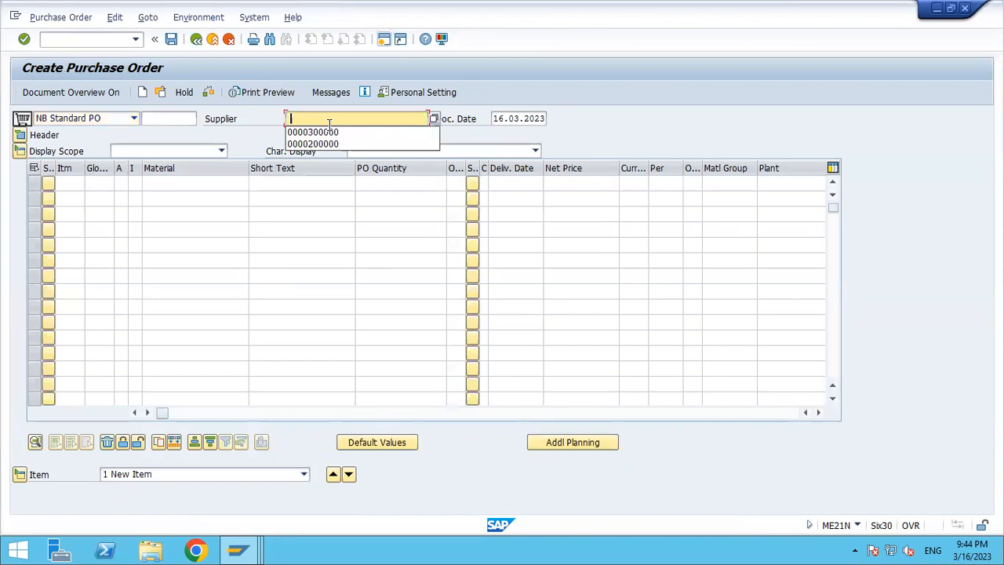
key("Down")
key("Return")
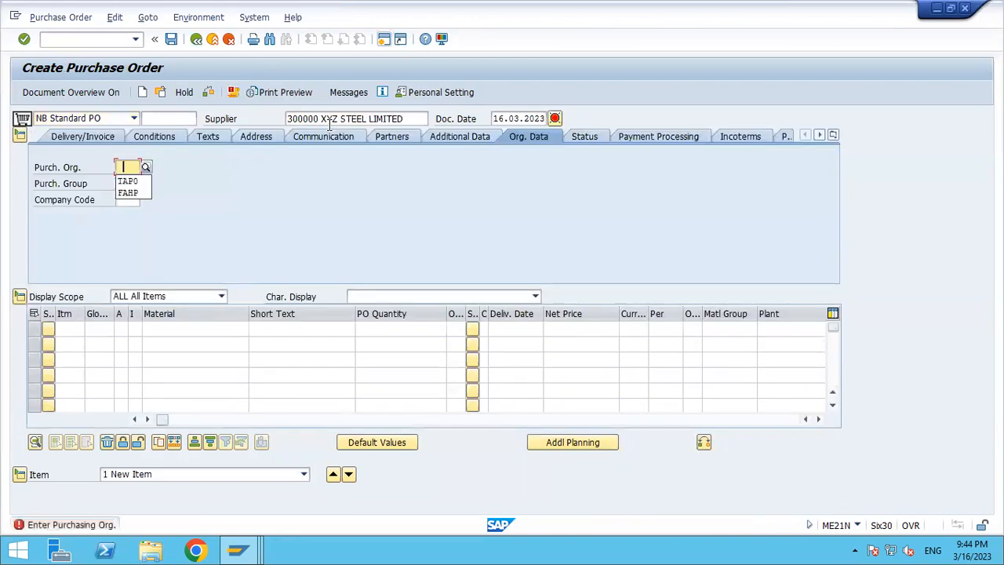
Set the order's purchasing organization to TAP0 and its purchasing group to TA0.
key("Down")
key("Return")
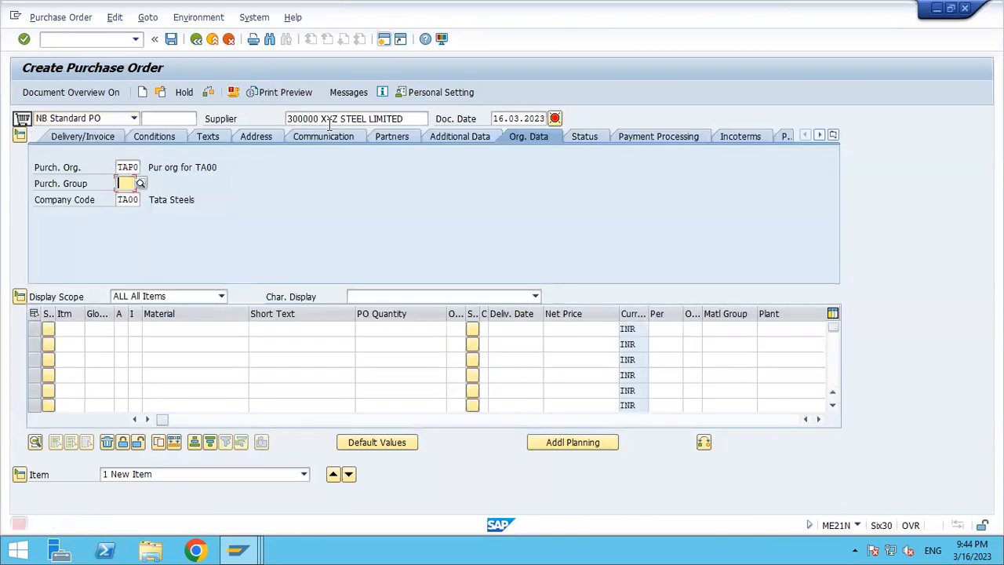
key("Down")
key("Return")
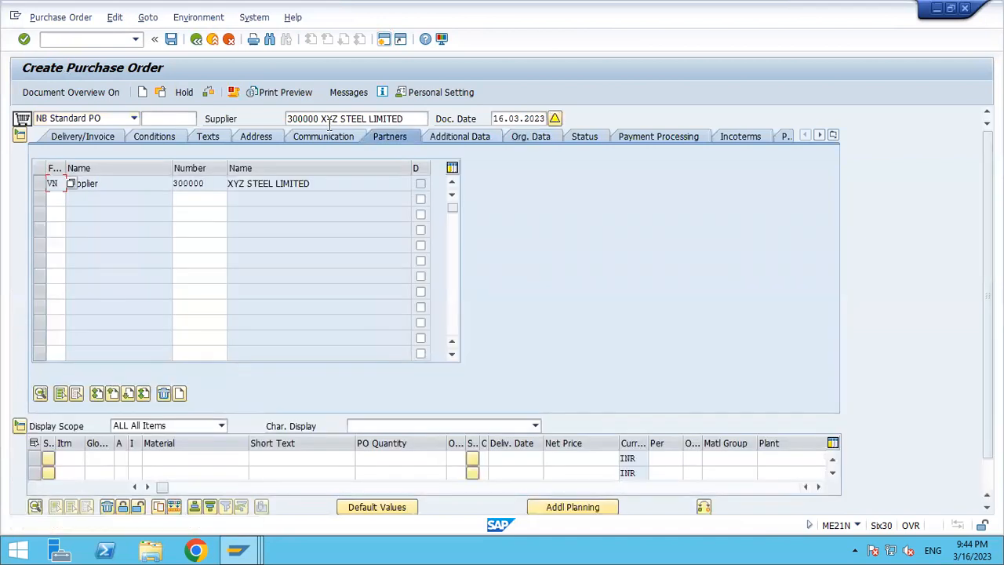
Add material TA00RMX1 as the first order item and set its plant to tahp.
left_click(181, 462)
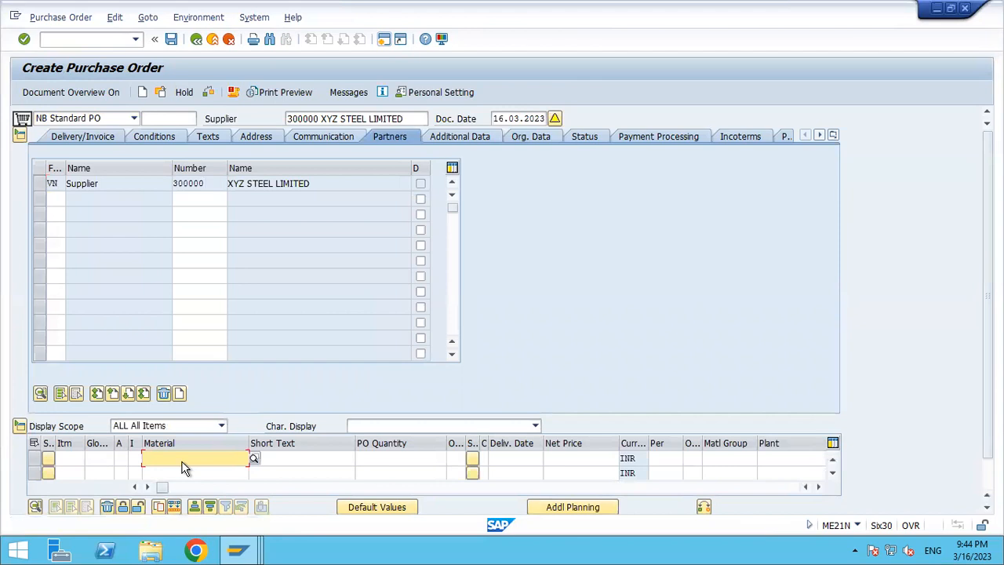
left_click(184, 460)
left_click(177, 471)
key("Return")
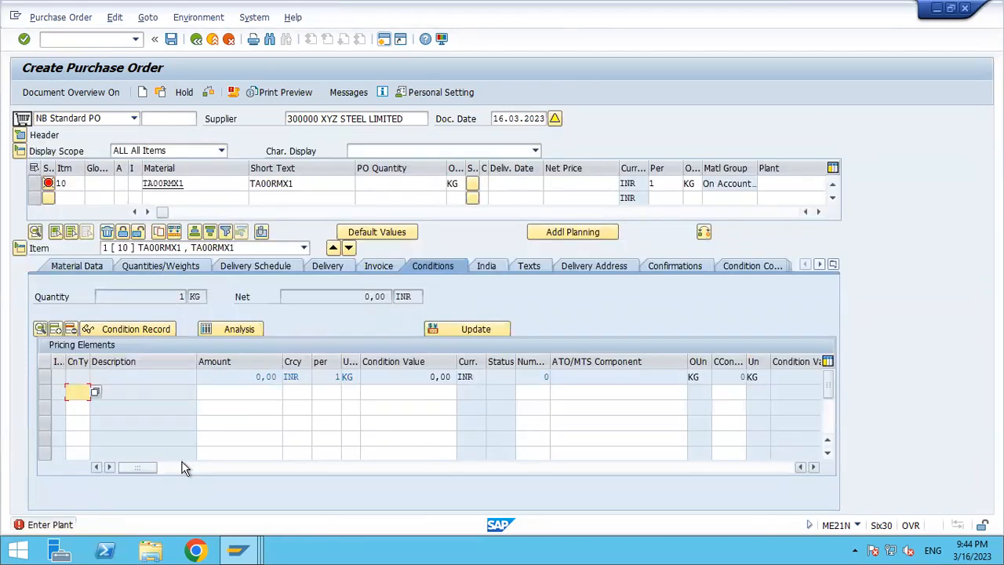
left_click(784, 186)
type("tahp")
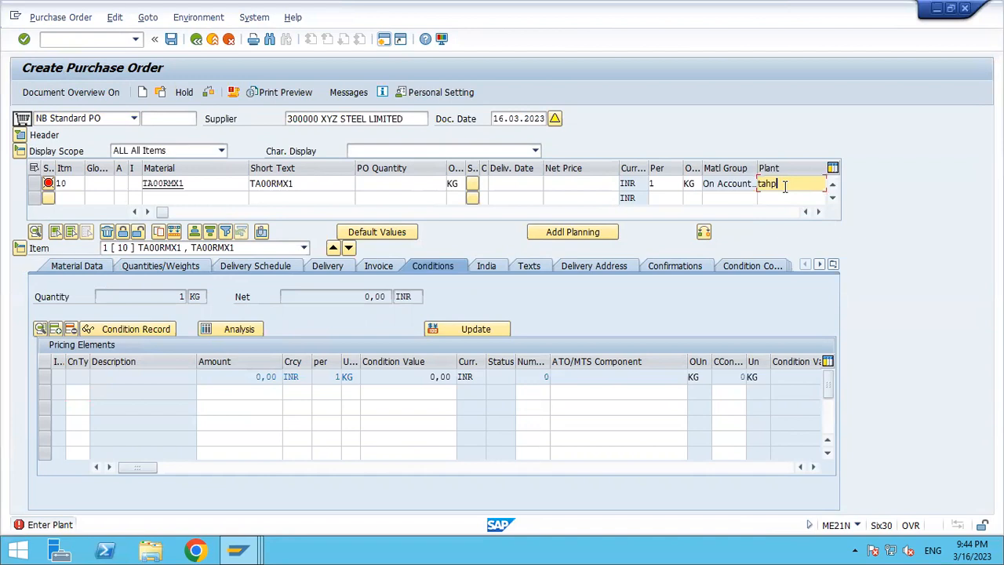
key("Return")
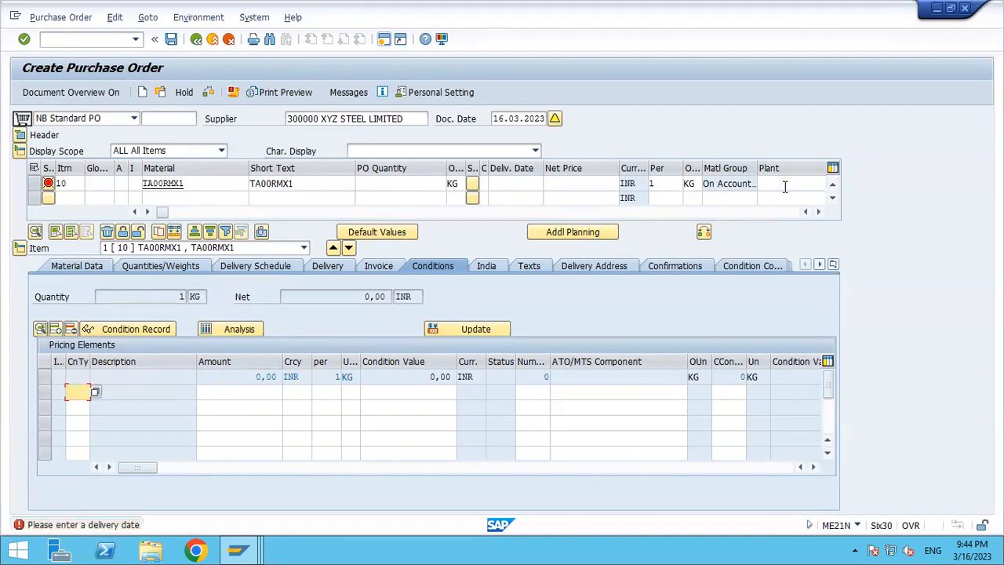